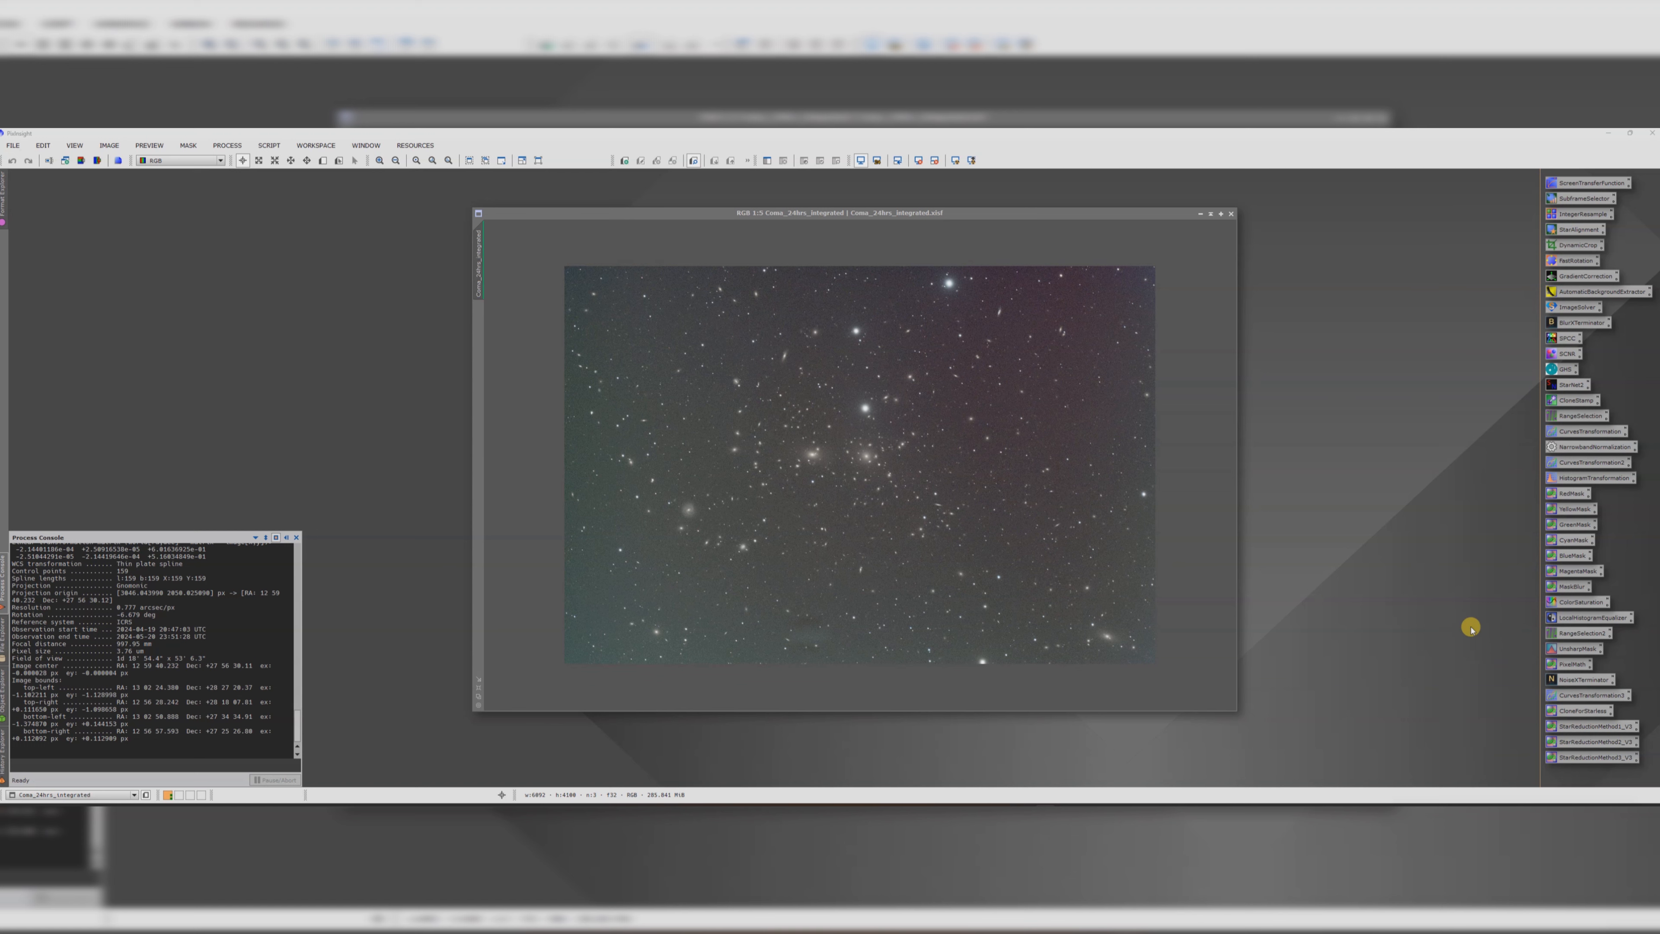
- Downsample the integrated Coma image by a factor of 2 using IntegerResample in average mode, accepting the astrometric solution's deletion
{"action": "left_click", "coordinate": [978, 406]}
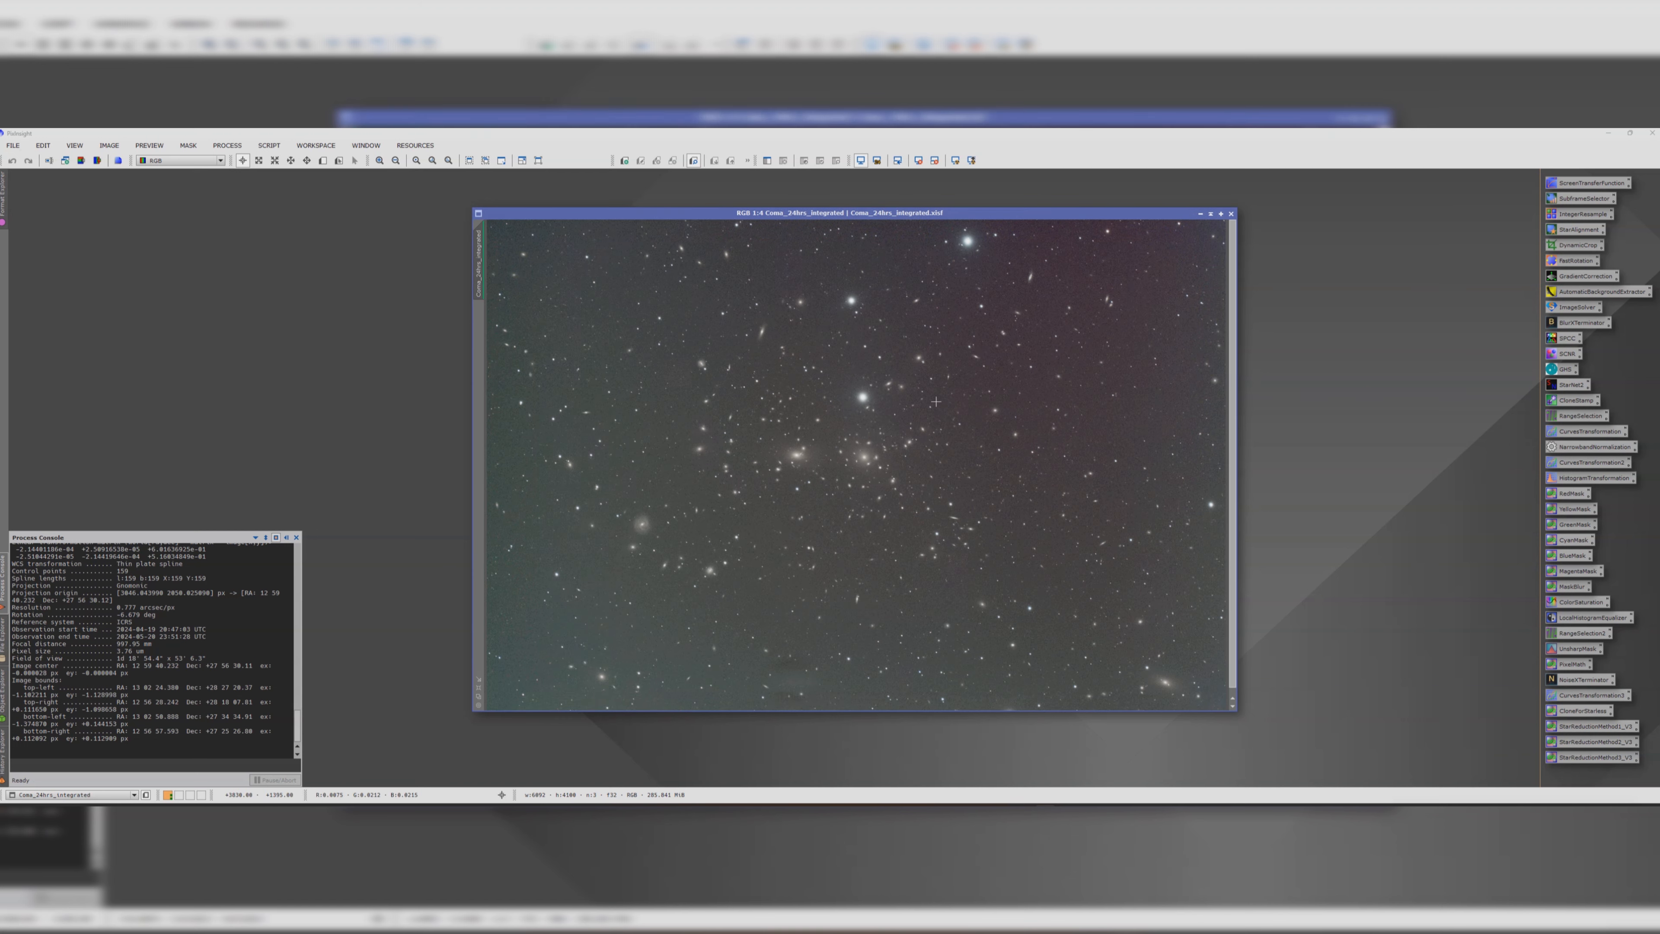
{"action": "double_click", "coordinate": [1551, 218]}
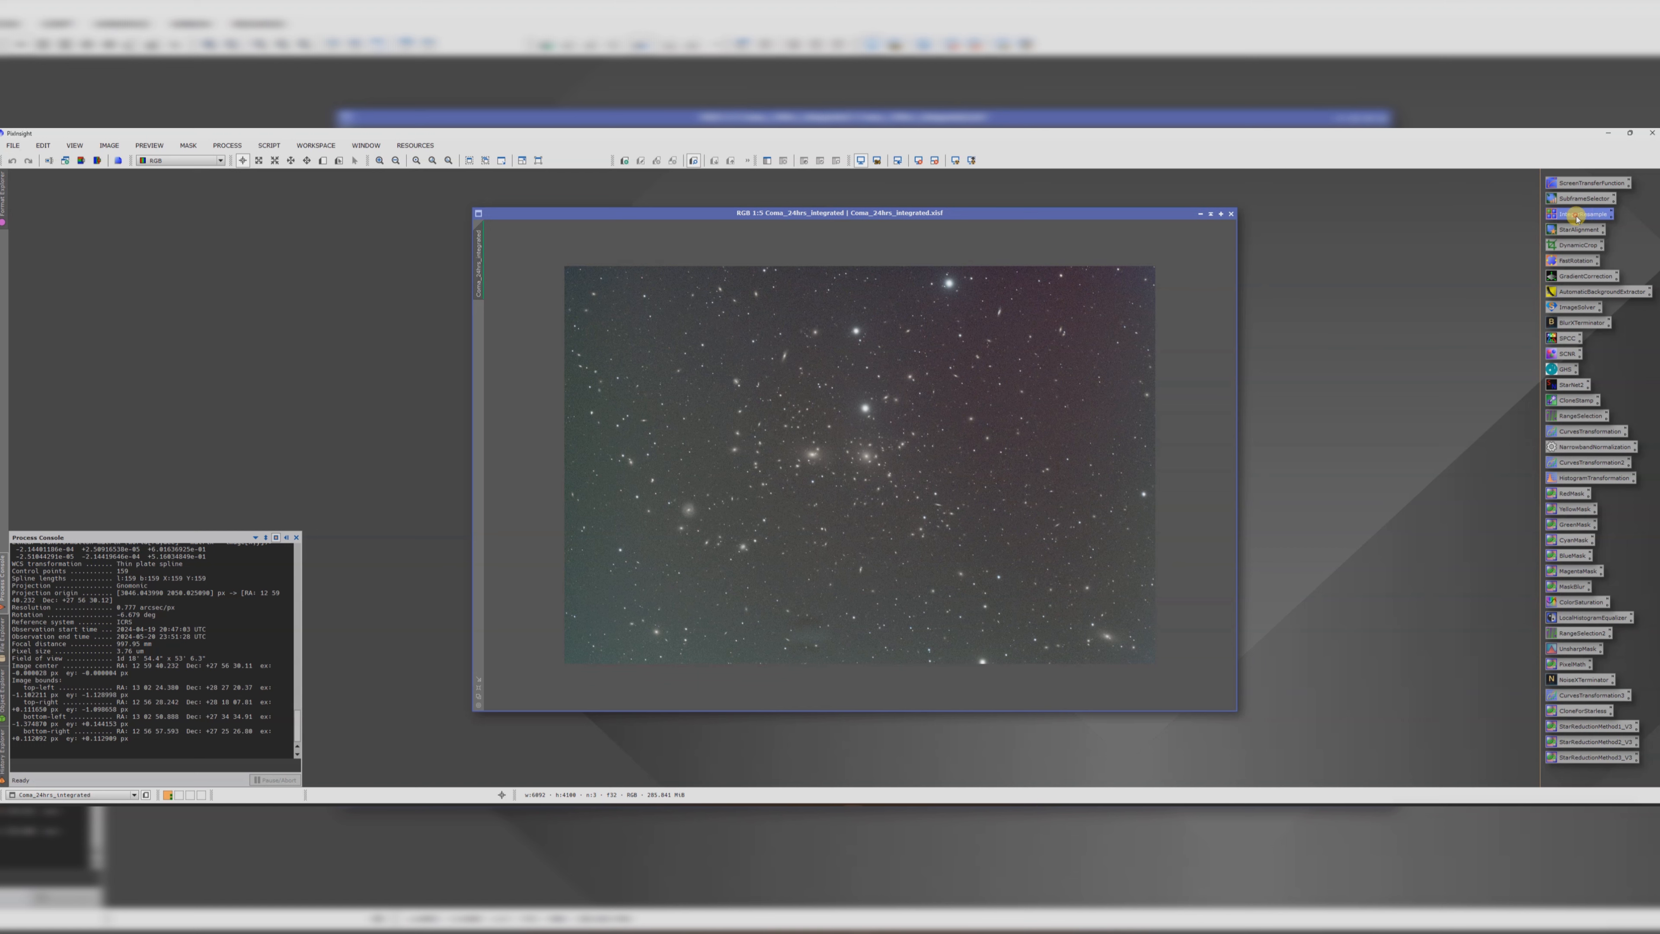
{"action": "left_click", "coordinate": [357, 182]}
{"action": "left_click", "coordinate": [365, 198]}
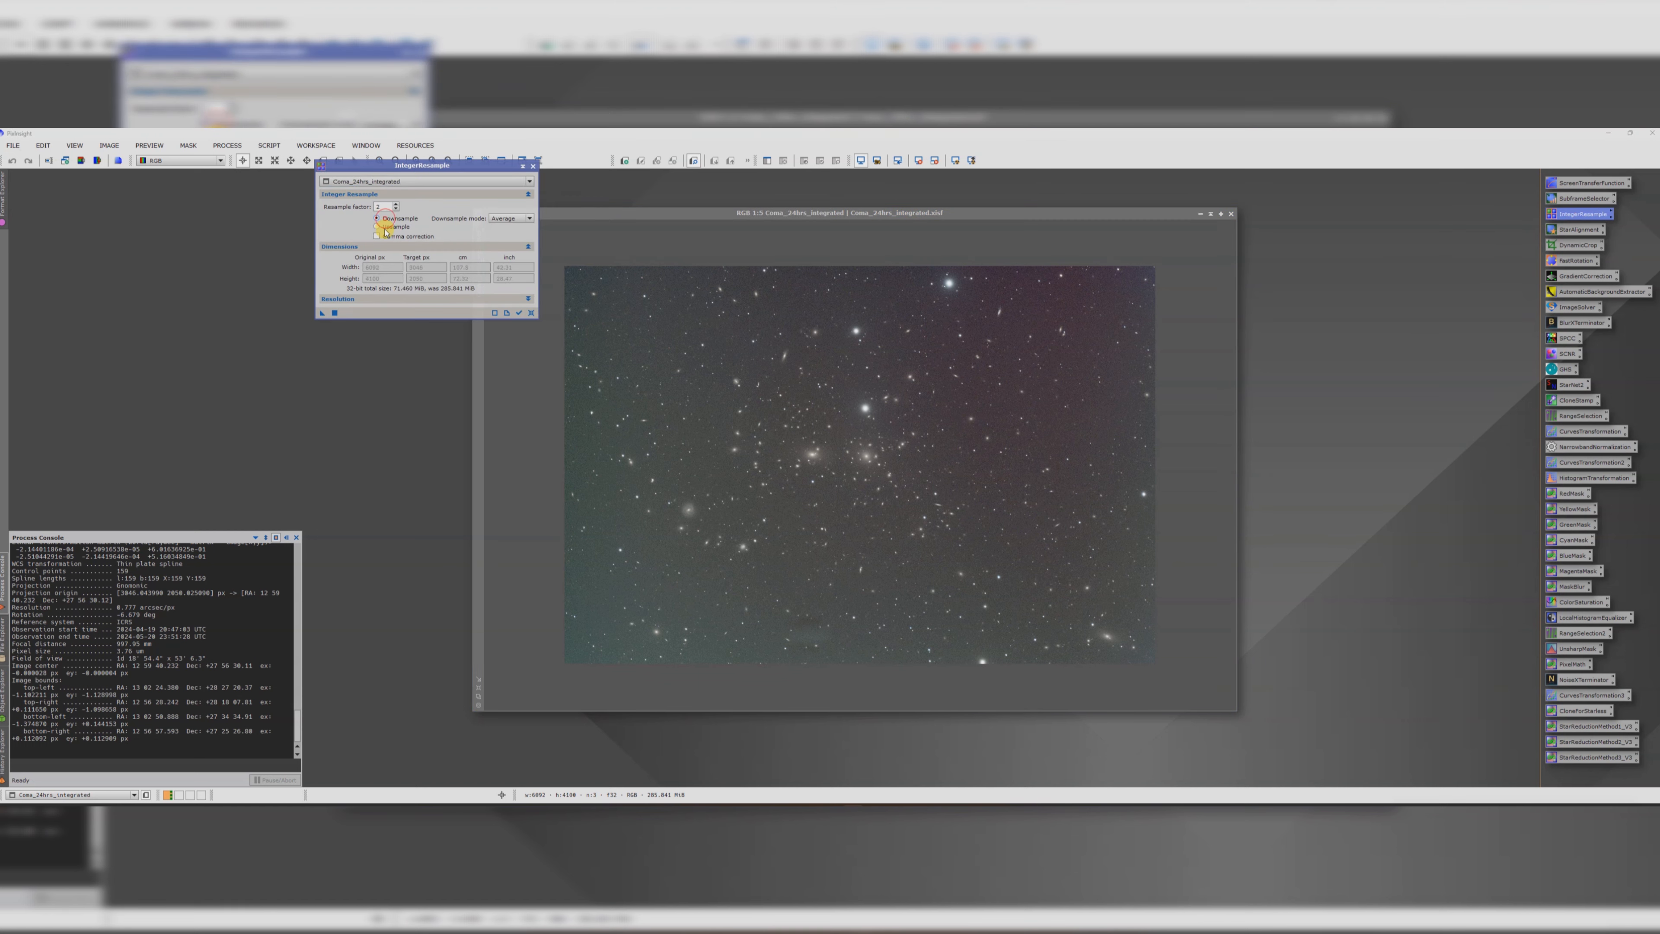
{"action": "left_click_drag", "start_coordinate": [321, 313], "coordinate": [781, 428]}
{"action": "left_click_drag", "start_coordinate": [781, 428], "coordinate": [782, 428]}
{"action": "left_click", "coordinate": [831, 501]}
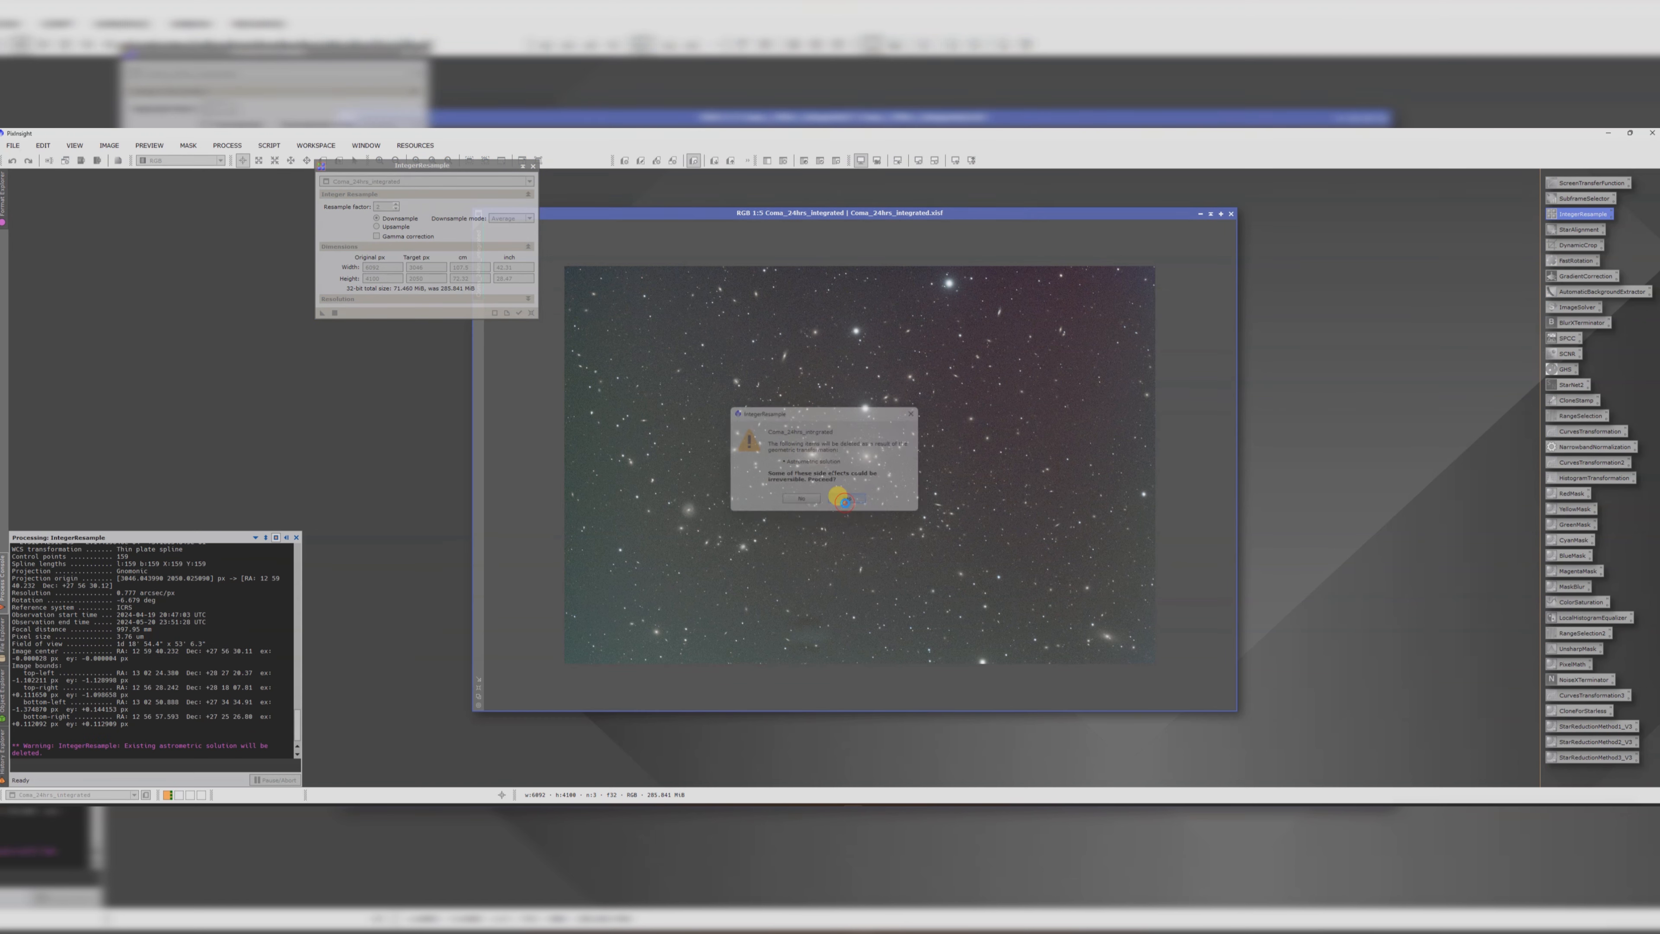
{"action": "scroll", "coordinate": [851, 440], "scroll_direction": "up", "scroll_amount": 2}
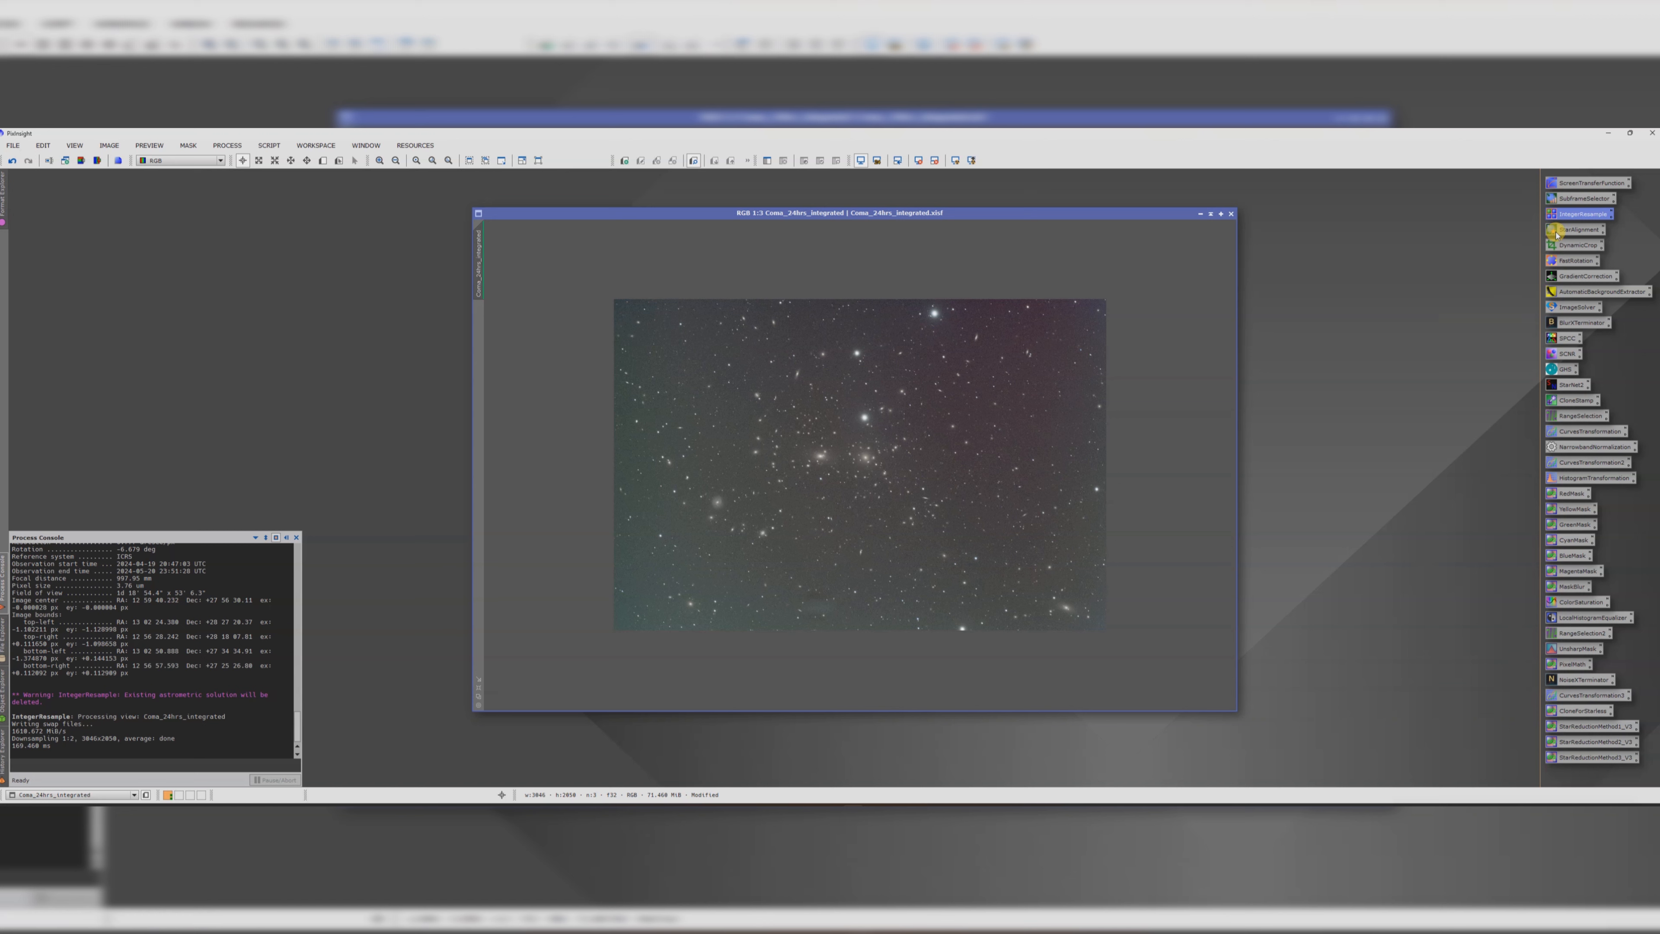
- Crop the stacked edges off the image with DynamicCrop to 2500 x 1667 pixels, keeping the galaxy cluster in frame, and close the tool
{"action": "double_click", "coordinate": [1573, 246]}
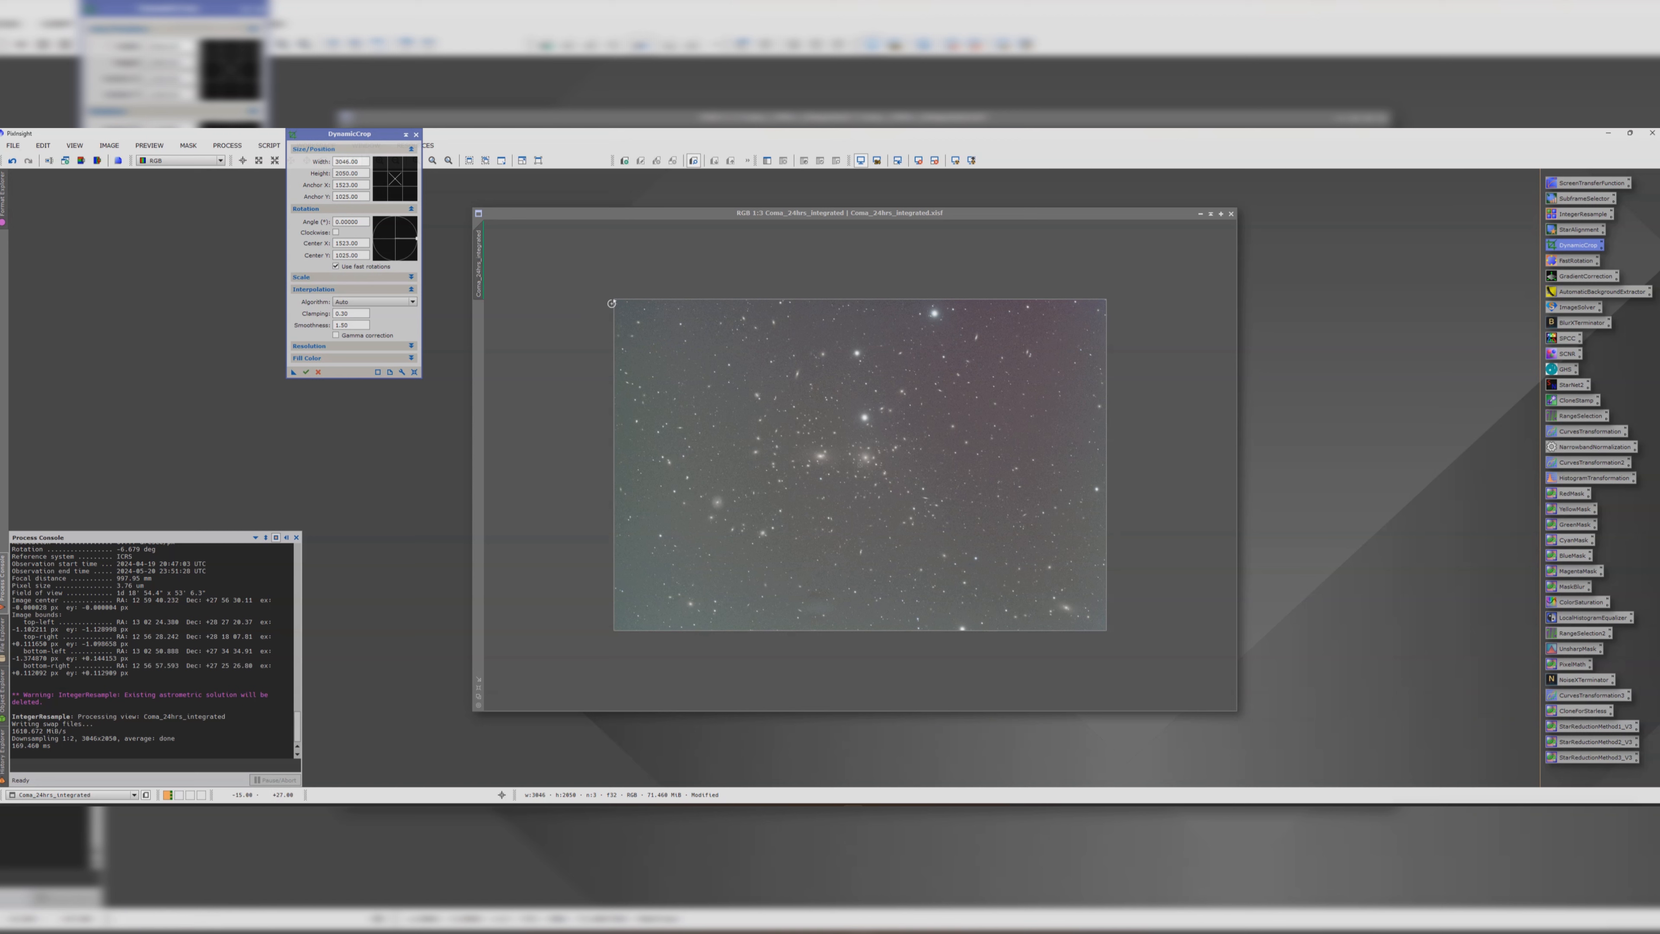
{"action": "left_click_drag", "start_coordinate": [613, 300], "coordinate": [630, 322]}
{"action": "left_click_drag", "start_coordinate": [715, 402], "coordinate": [700, 393]}
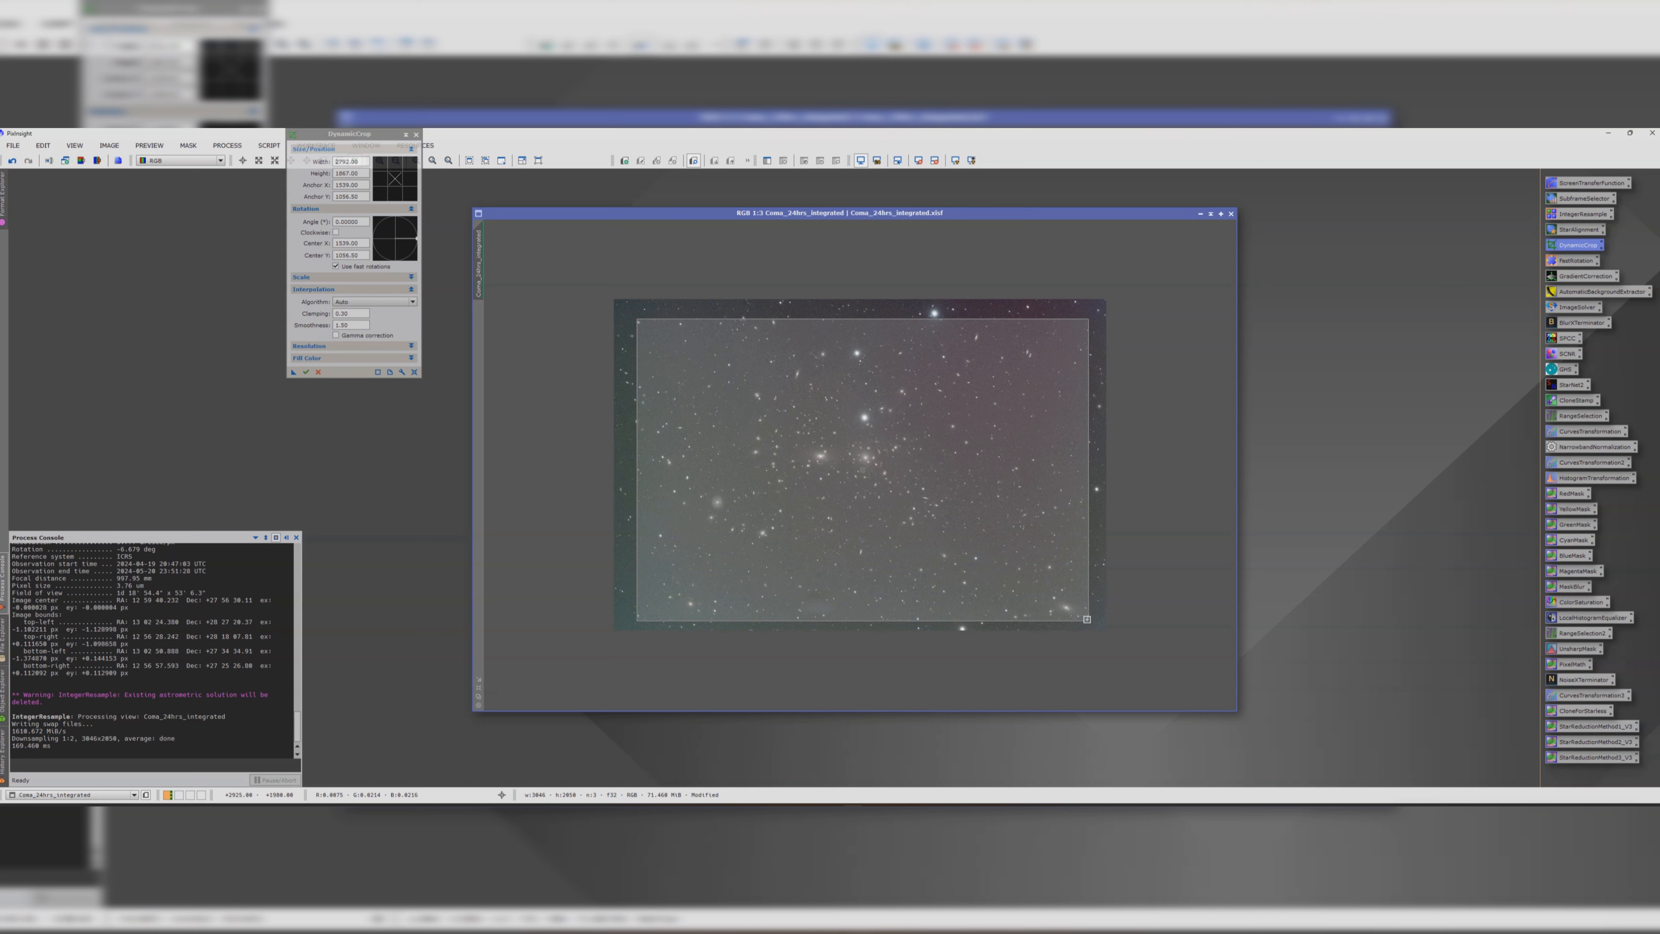
{"action": "left_click_drag", "start_coordinate": [1087, 619], "coordinate": [1061, 590]}
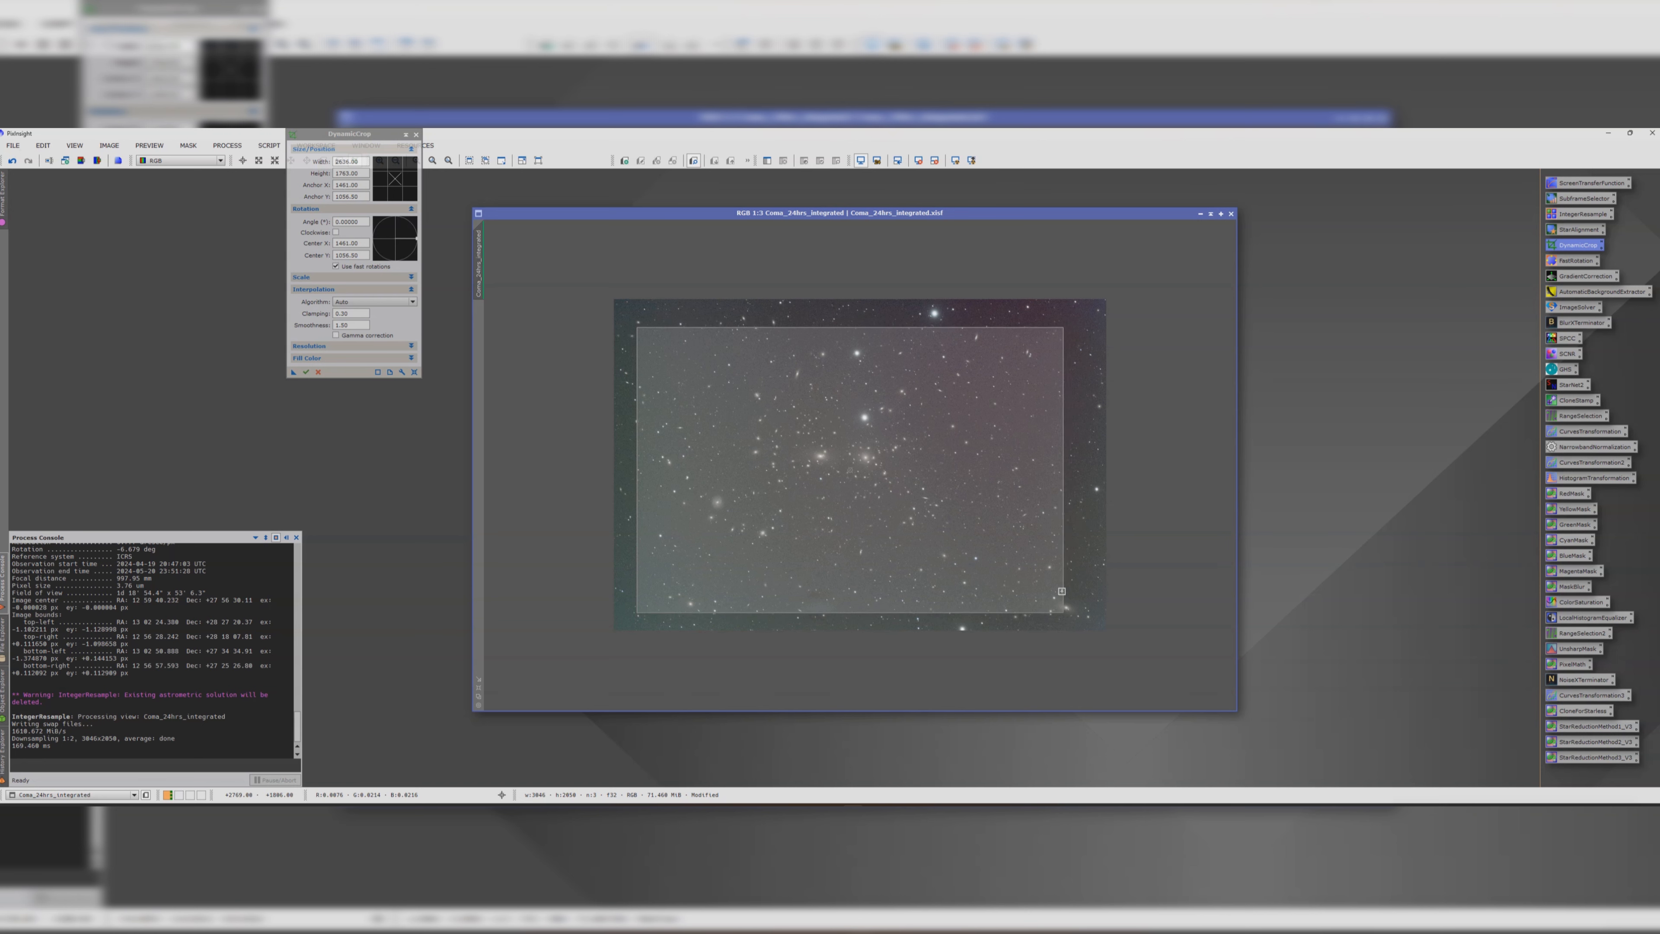
{"action": "left_click_drag", "start_coordinate": [953, 556], "coordinate": [955, 548]}
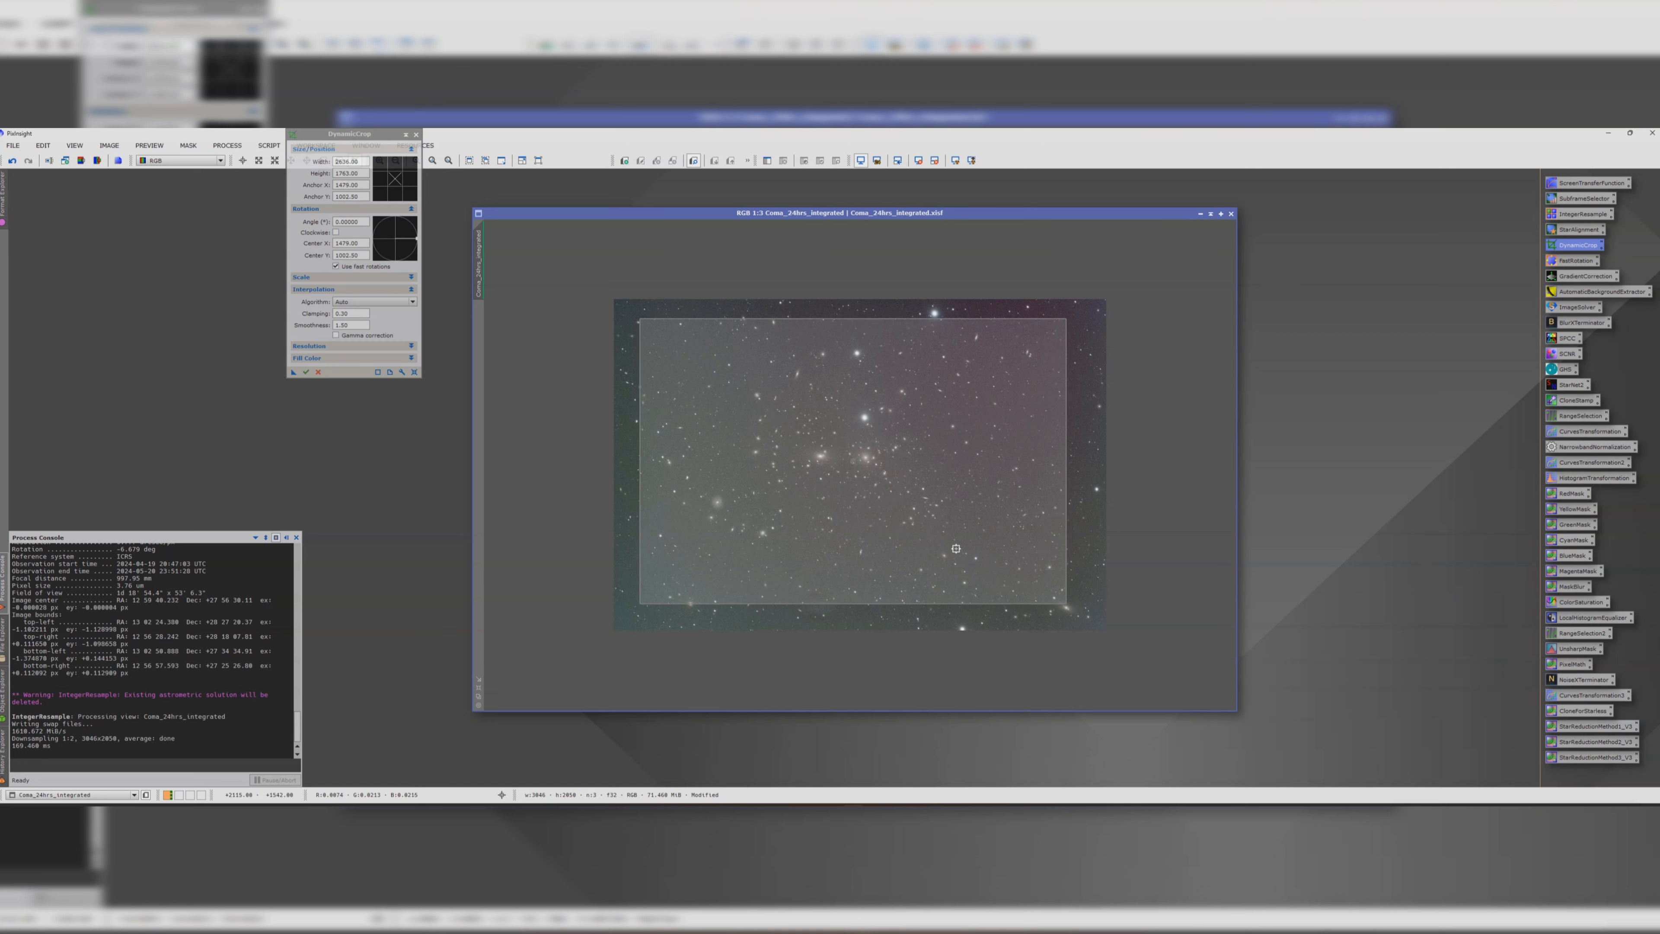
{"action": "left_click_drag", "start_coordinate": [640, 605], "coordinate": [646, 592]}
{"action": "left_click_drag", "start_coordinate": [797, 563], "coordinate": [789, 563]}
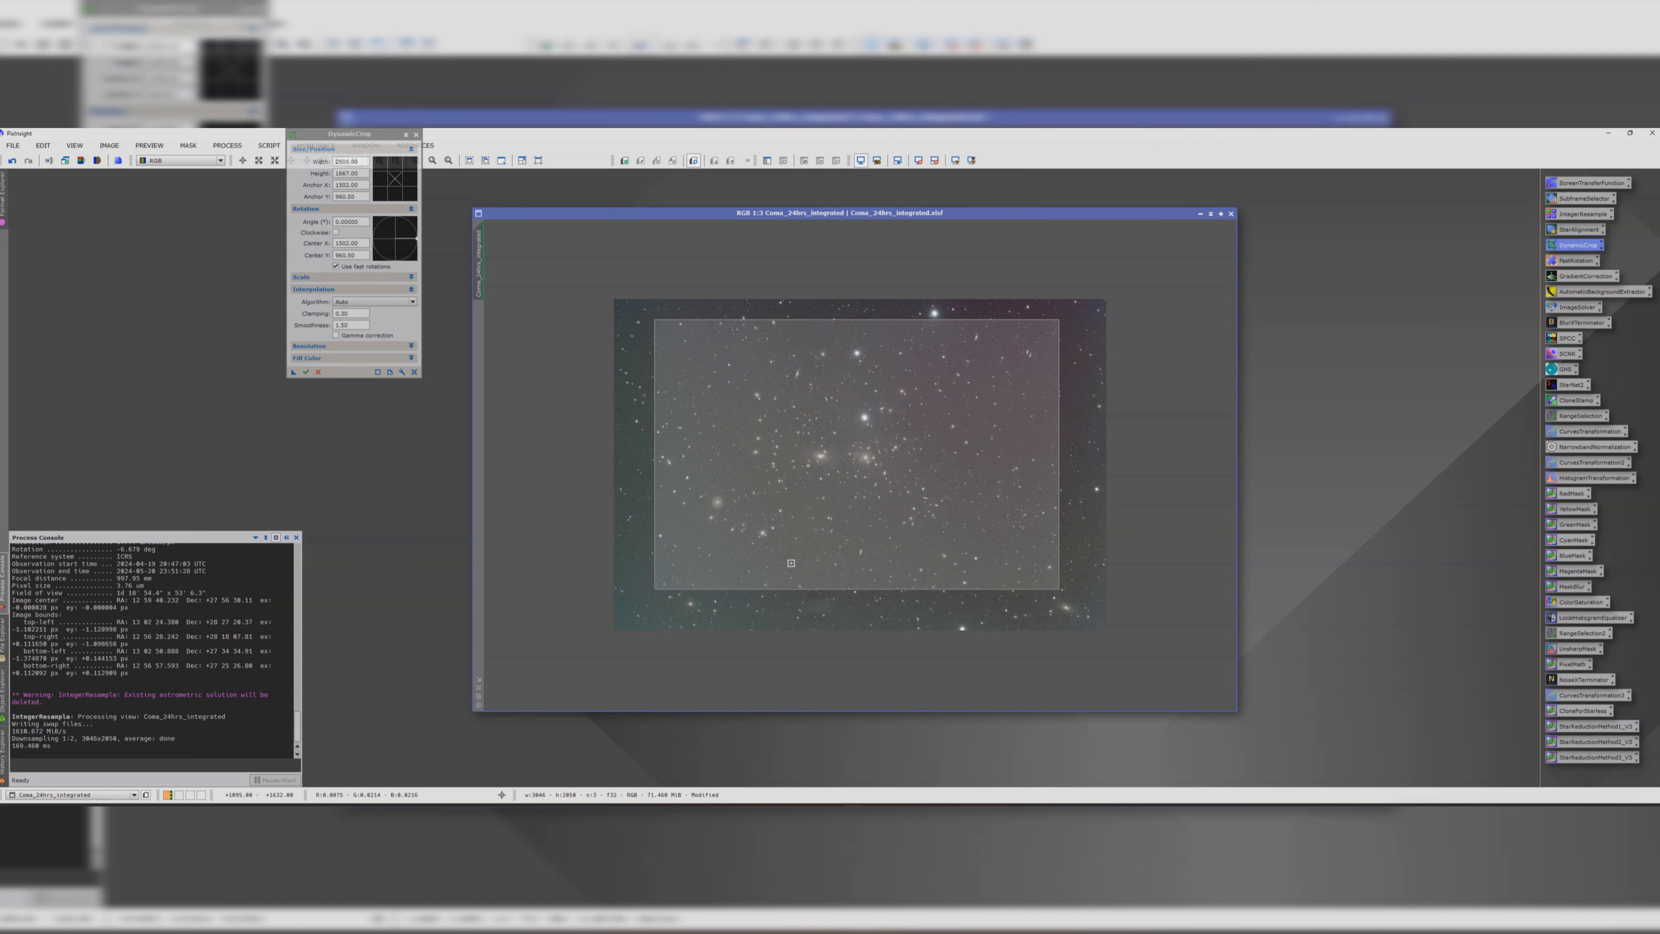
{"action": "left_click", "coordinate": [306, 372]}
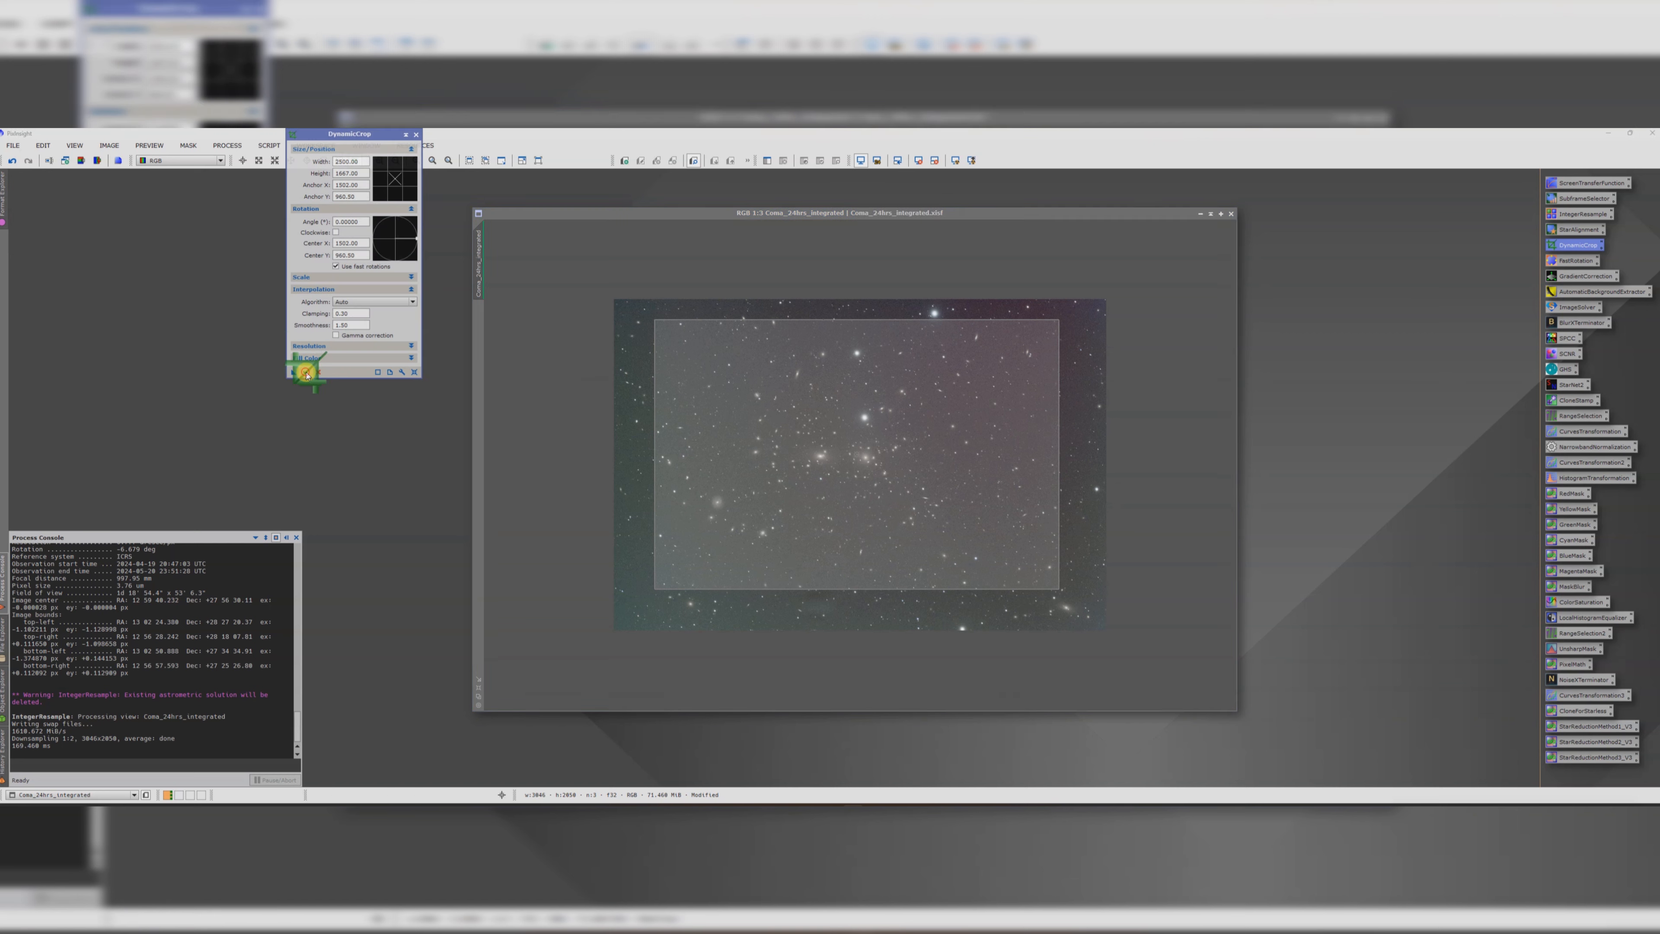
{"action": "left_click", "coordinate": [416, 134]}
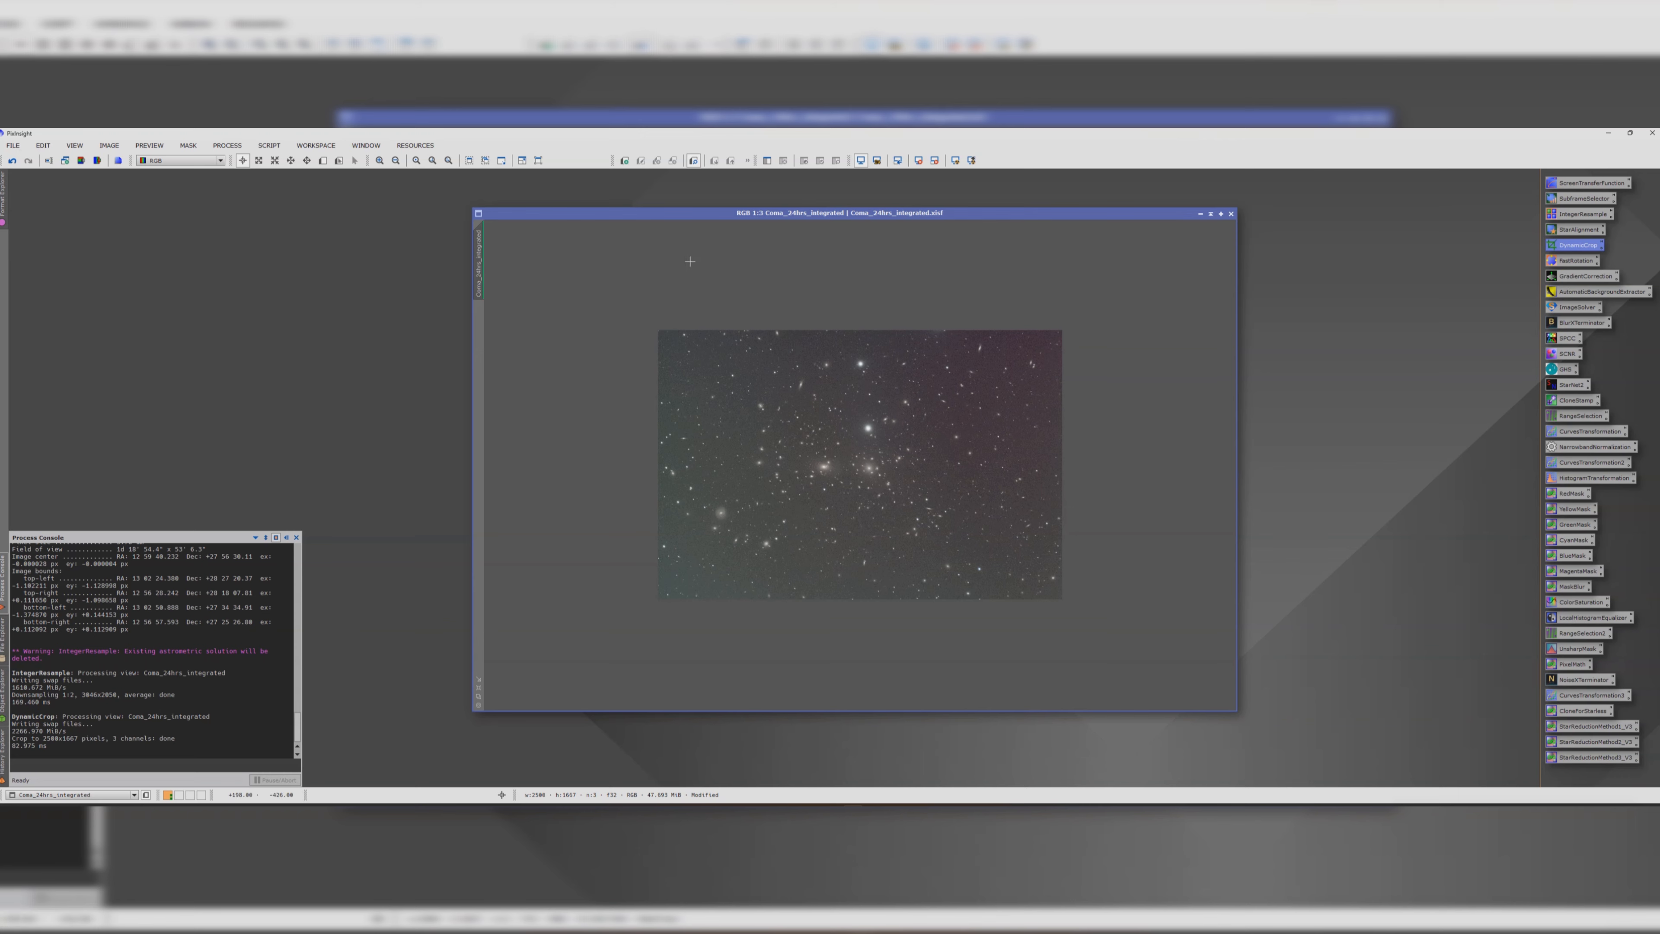
- Clone the cropped image and arrange the clone beside the original for comparison
{"action": "left_click_drag", "start_coordinate": [648, 212], "coordinate": [305, 194]}
{"action": "left_click_drag", "start_coordinate": [135, 240], "coordinate": [989, 278]}
{"action": "left_click_drag", "start_coordinate": [1278, 245], "coordinate": [1041, 258]}
{"action": "scroll", "coordinate": [1041, 258], "scroll_direction": "down", "scroll_amount": 1}
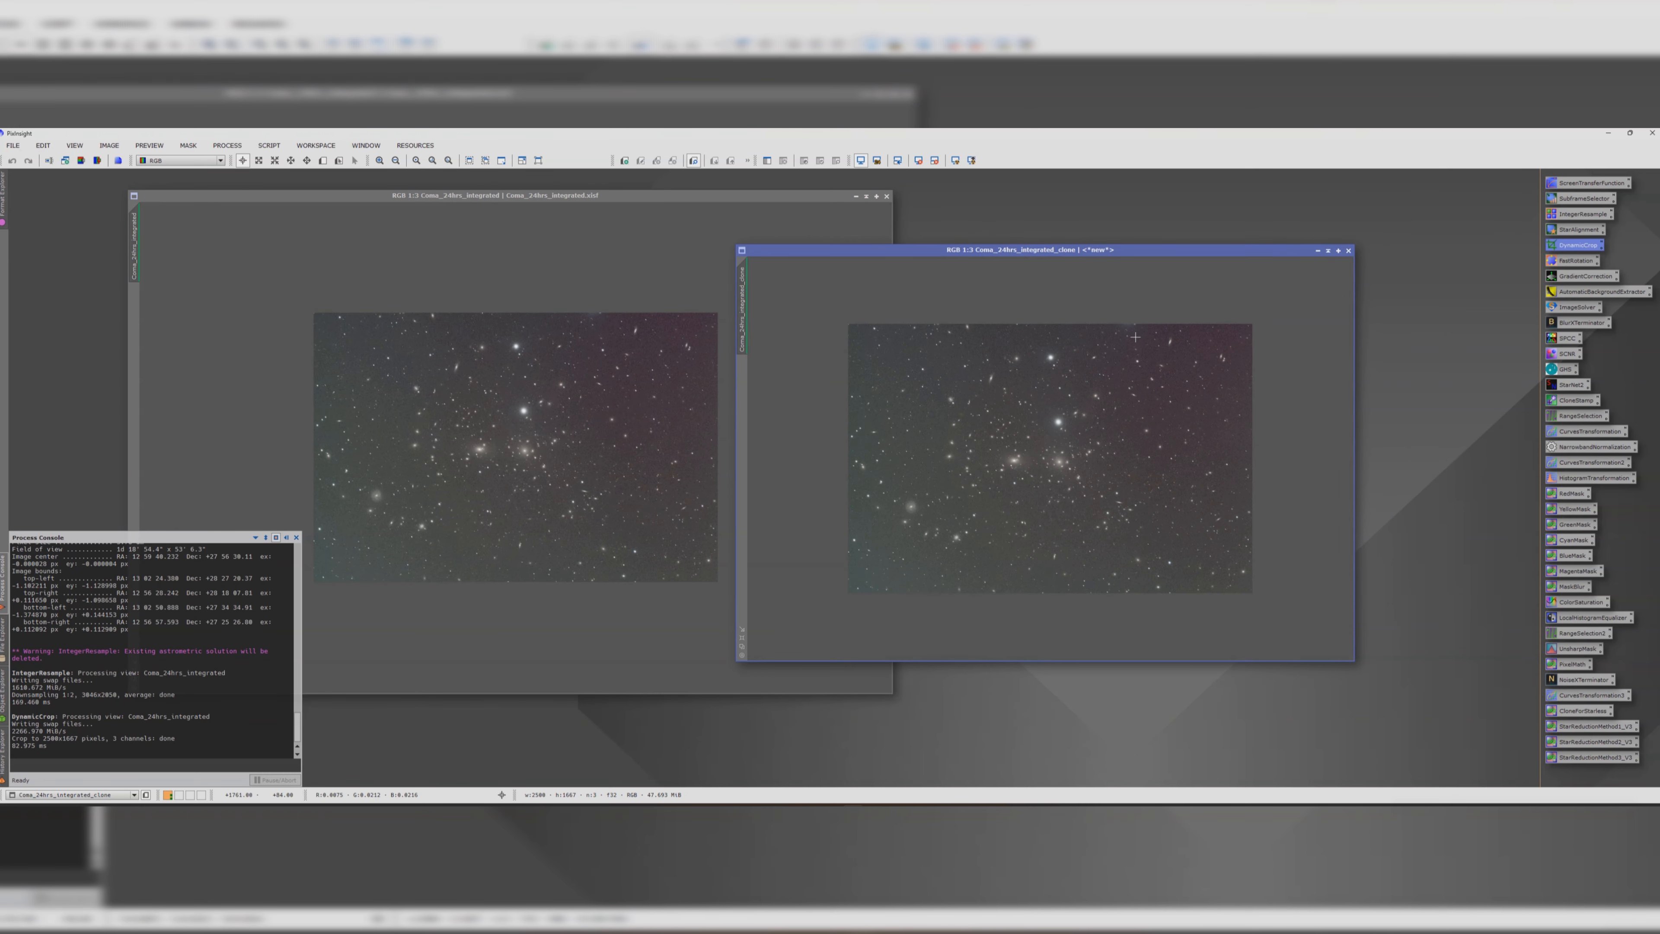
- Apply GradientCorrection to the original image with a reduced scale and a smoothness of 0.18
{"action": "double_click", "coordinate": [1569, 275]}
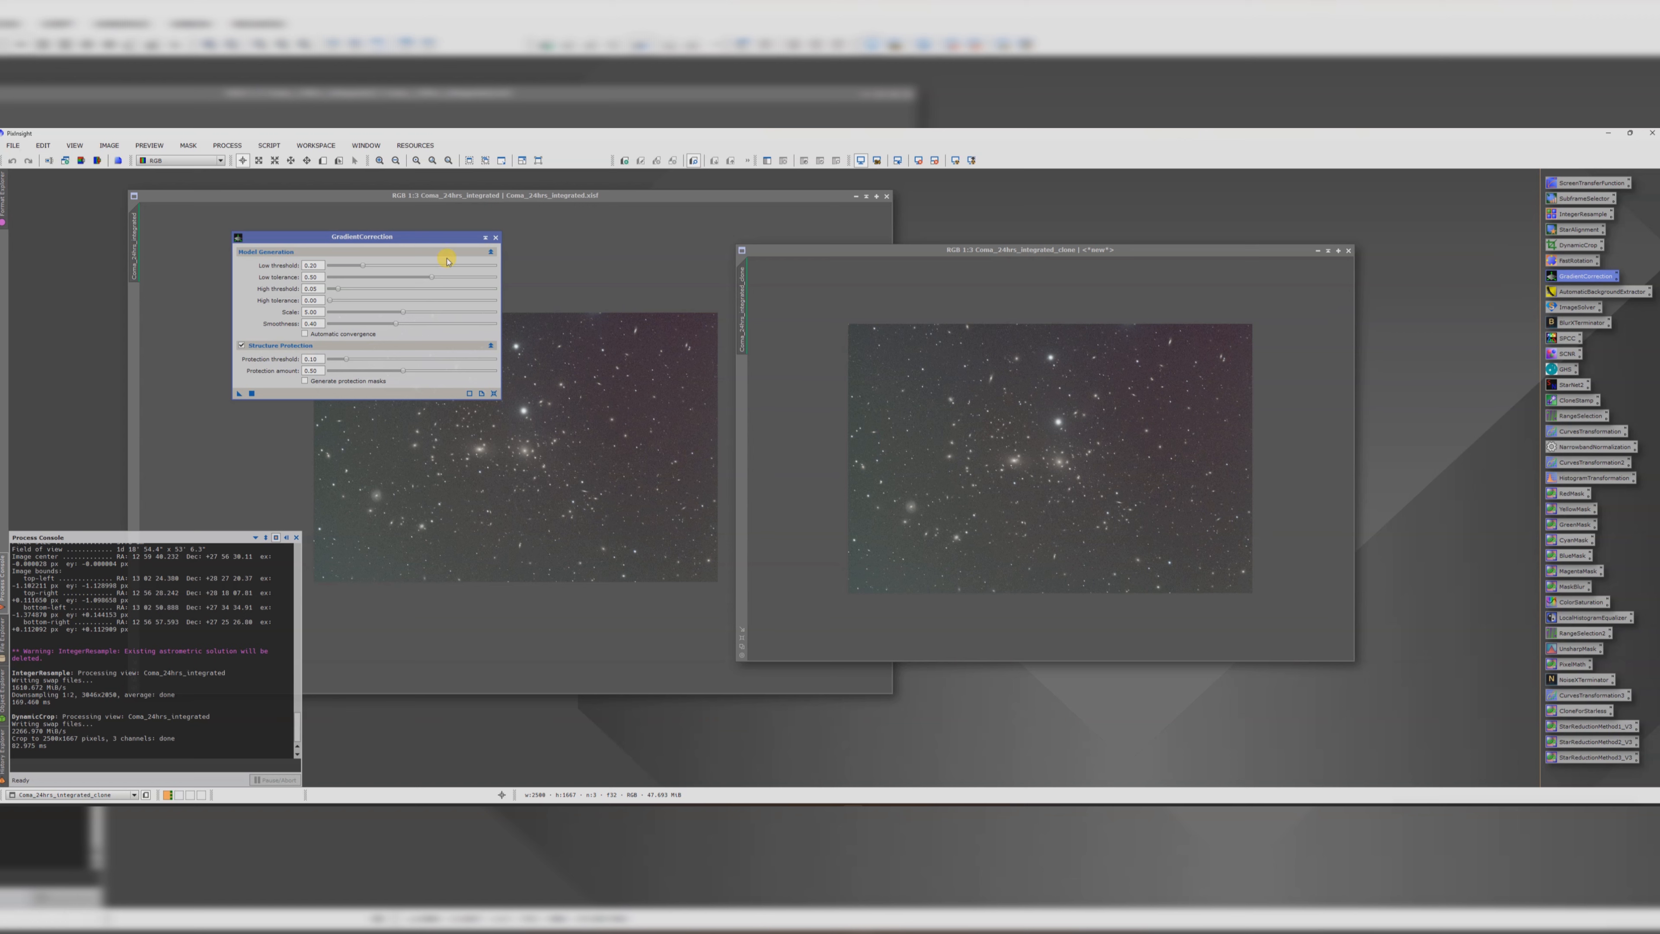
{"action": "mouse_move", "coordinate": [445, 236]}
{"action": "left_mouse_down"}
{"action": "mouse_move", "coordinate": [1230, 211]}
{"action": "mouse_move", "coordinate": [1329, 244]}
{"action": "left_mouse_up"}
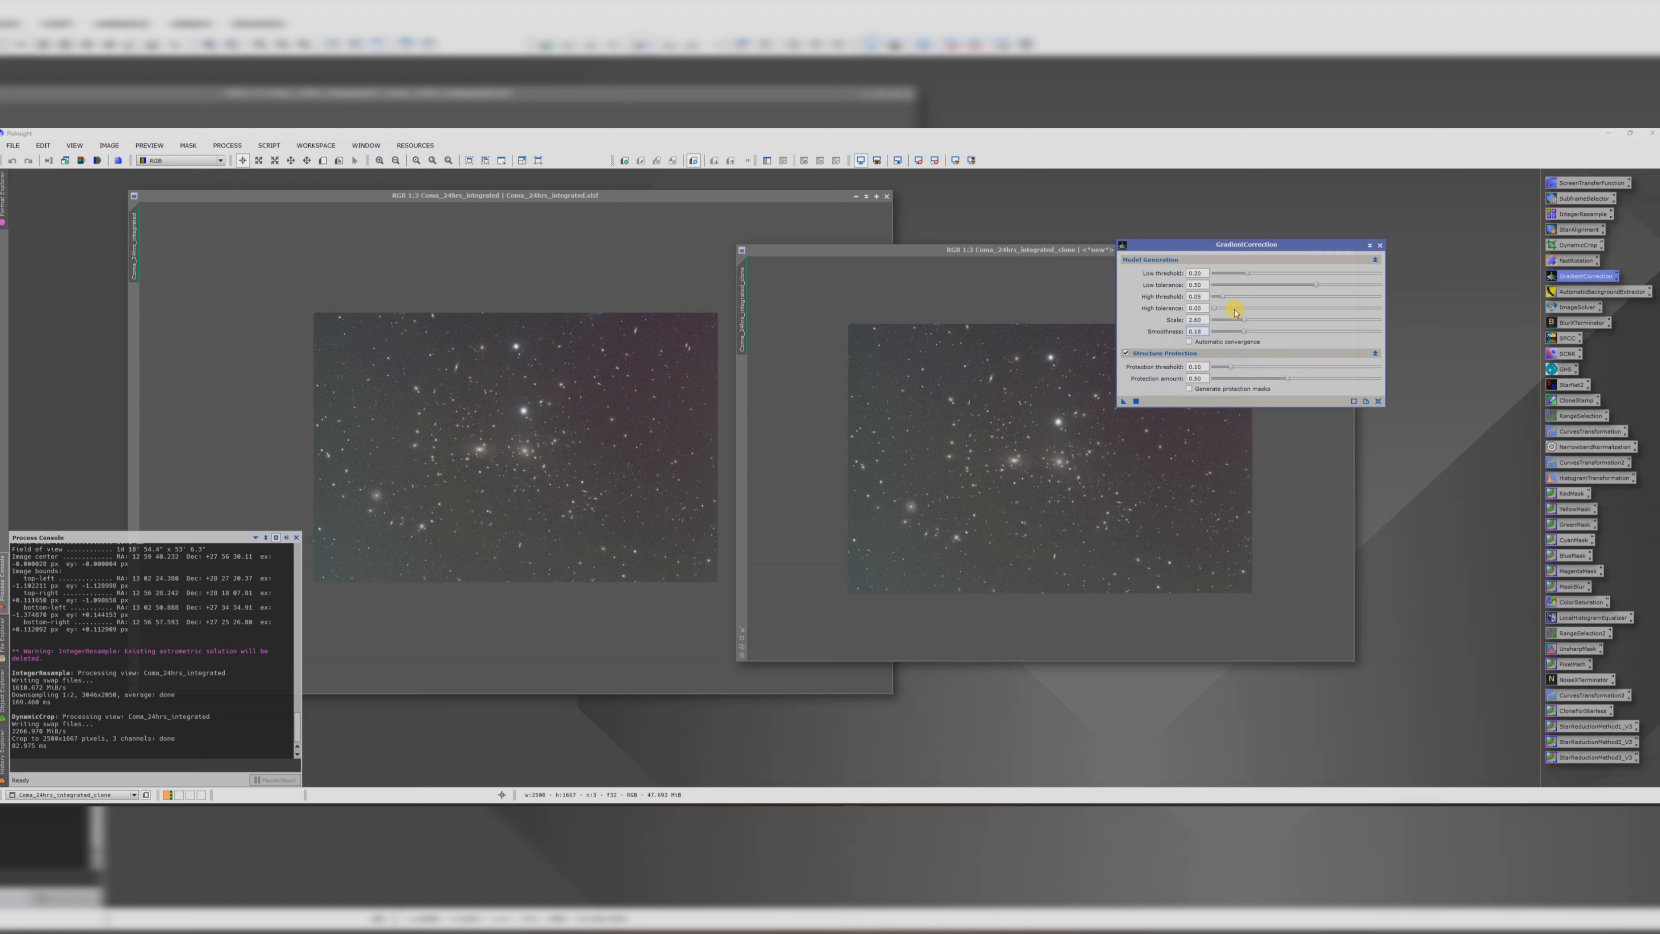
{"action": "left_click_drag", "start_coordinate": [1122, 404], "coordinate": [596, 406]}
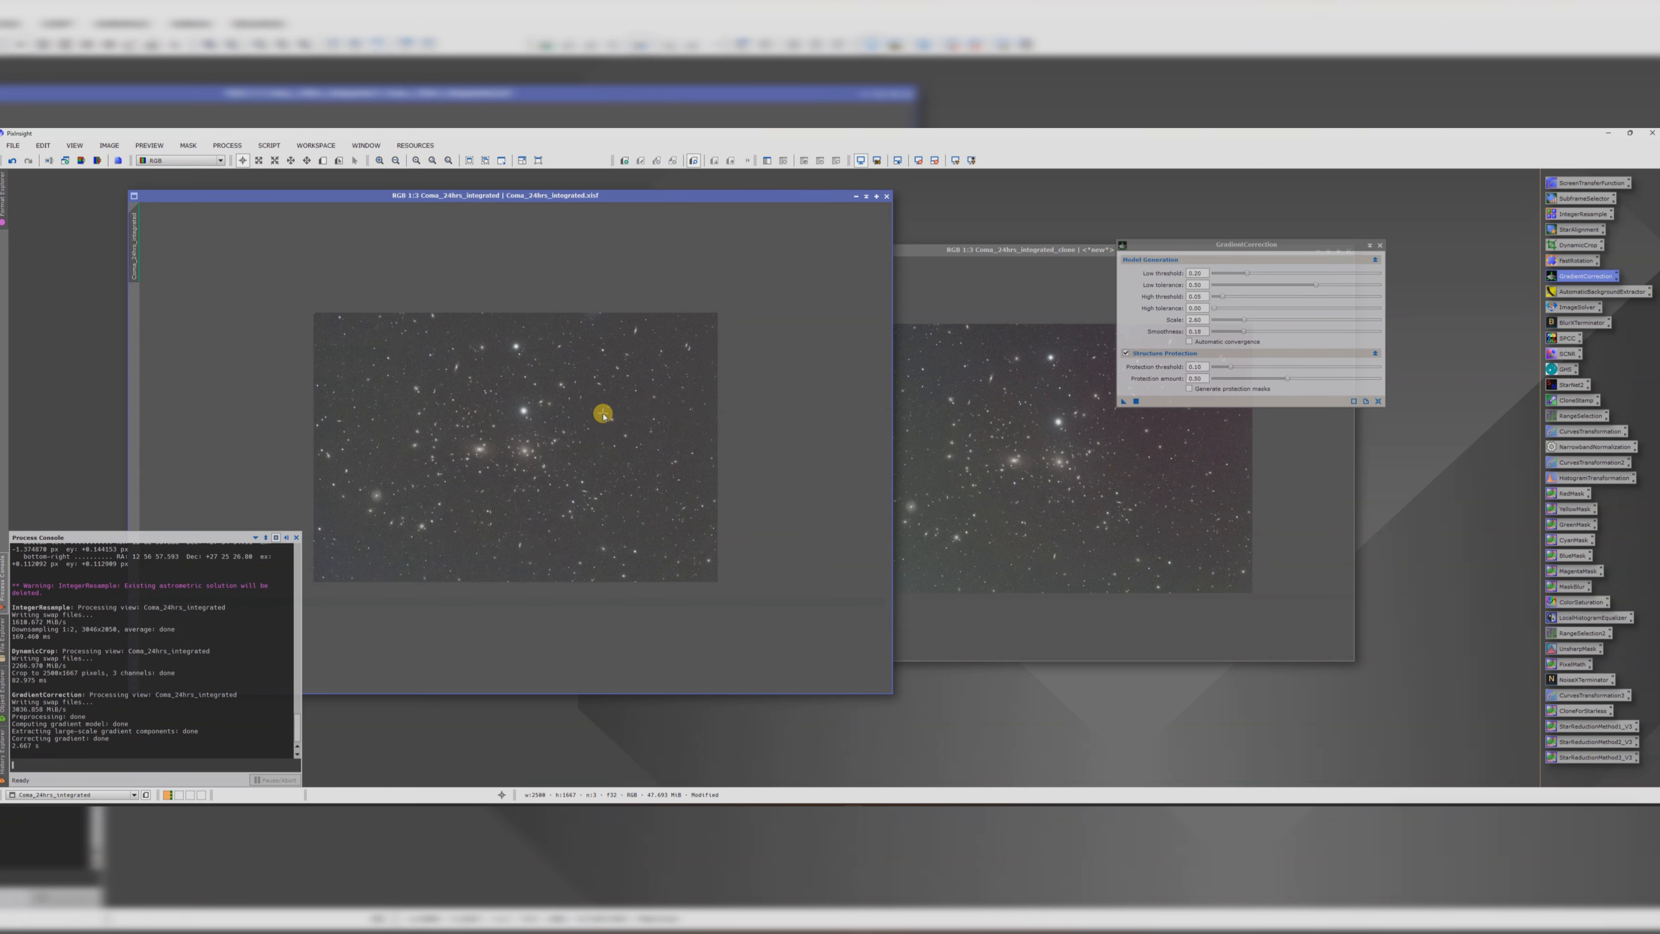
- Try GradientCorrection on the clone with a much higher scale and a smoothness of 0.74
{"action": "left_click", "coordinate": [963, 252]}
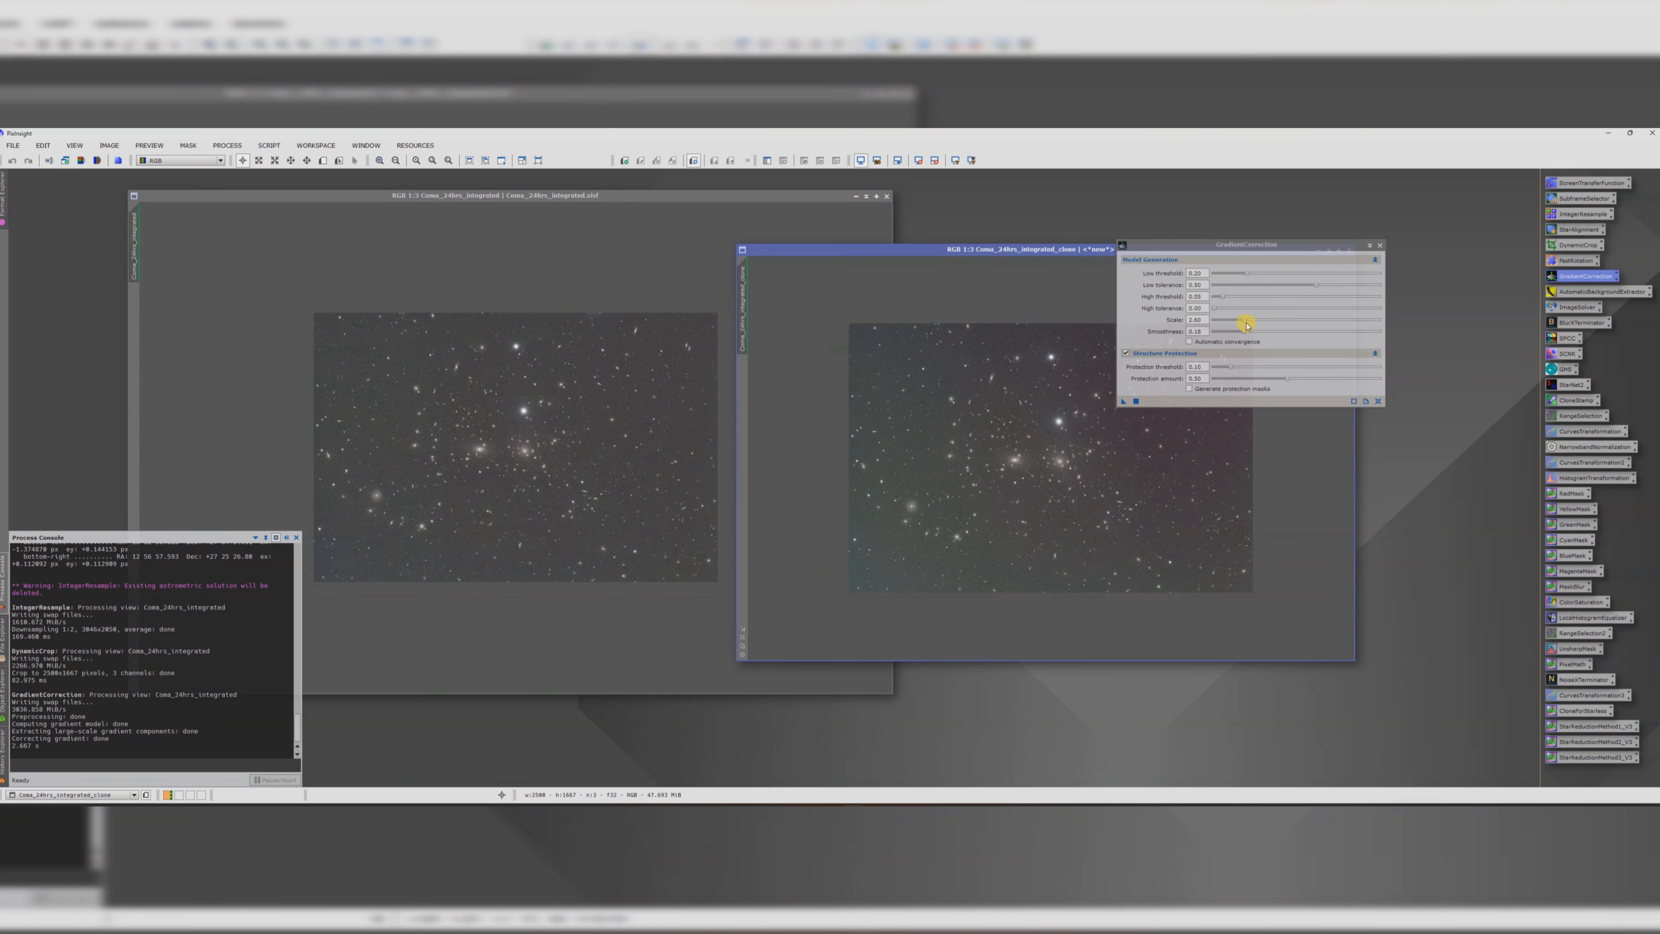
{"action": "mouse_move", "coordinate": [1244, 320]}
{"action": "left_mouse_down"}
{"action": "mouse_move", "coordinate": [1329, 320]}
{"action": "mouse_move", "coordinate": [1321, 332]}
{"action": "left_mouse_up"}
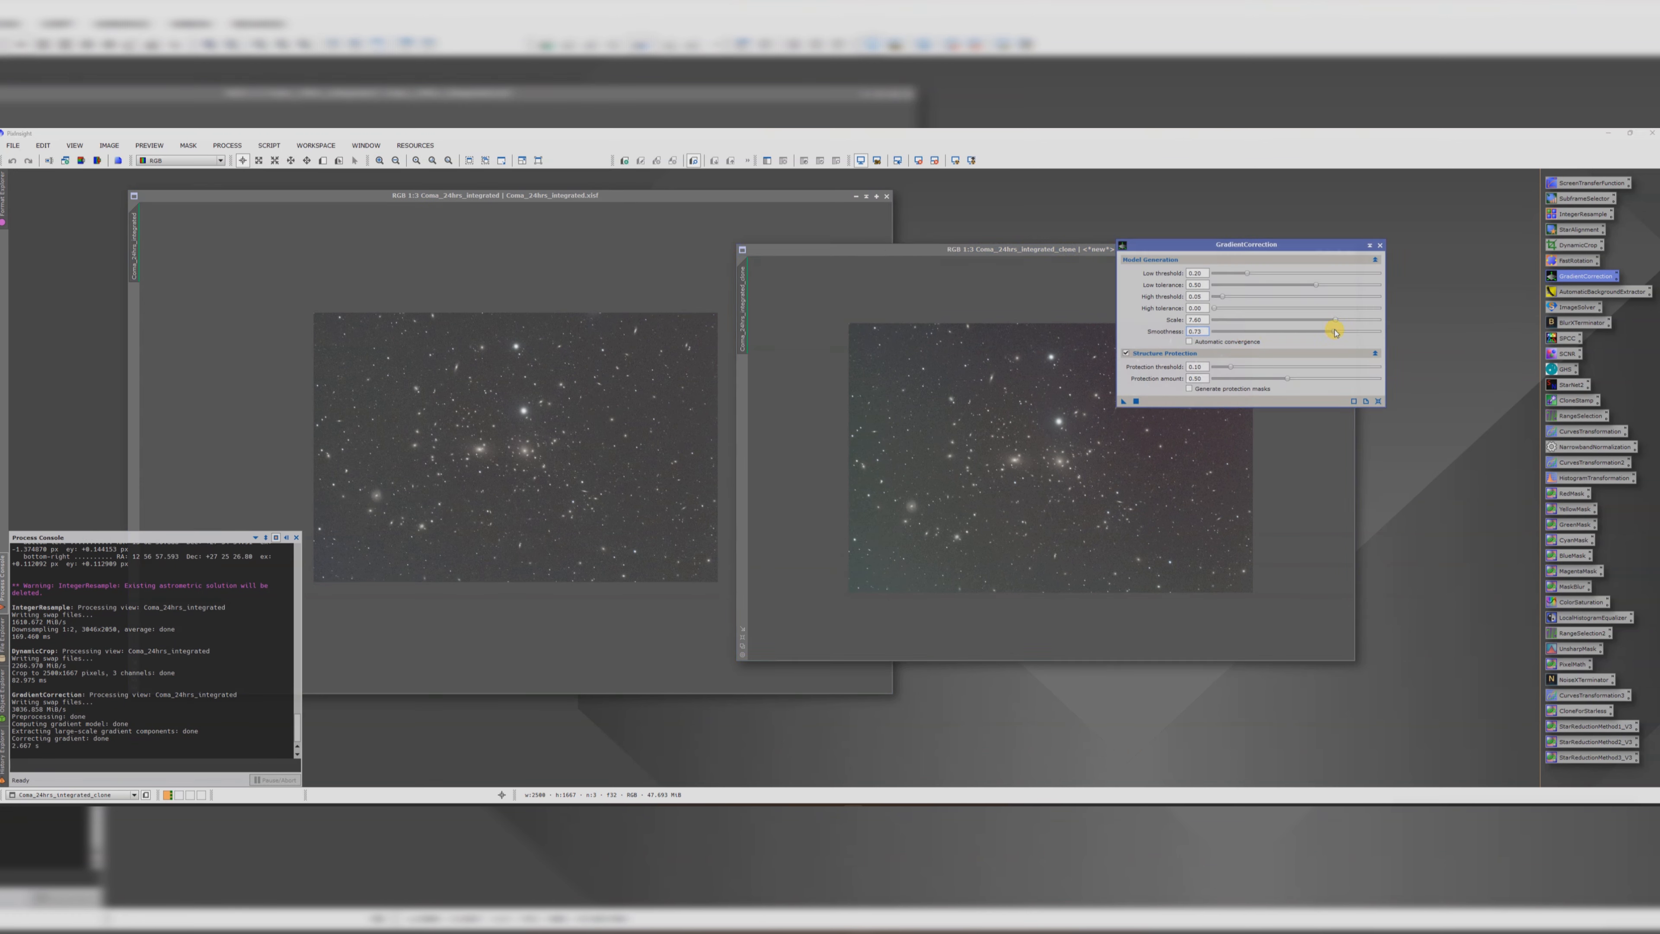
{"action": "left_click_drag", "start_coordinate": [1120, 401], "coordinate": [1017, 450]}
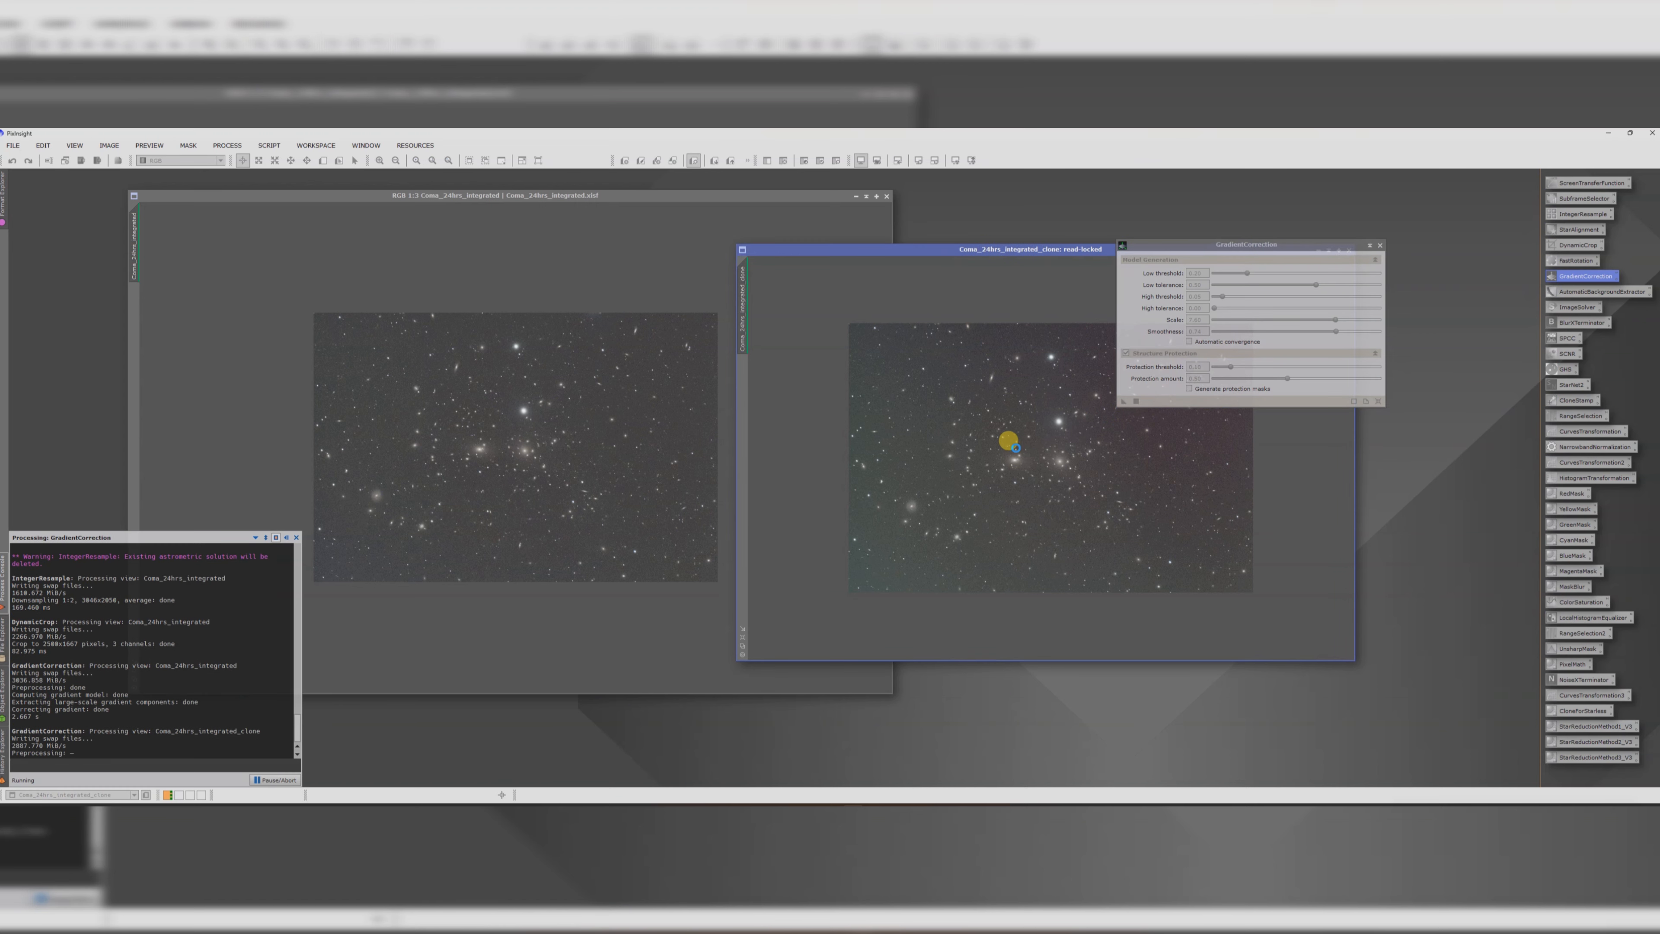
{"action": "left_click_drag", "start_coordinate": [990, 248], "coordinate": [867, 244]}
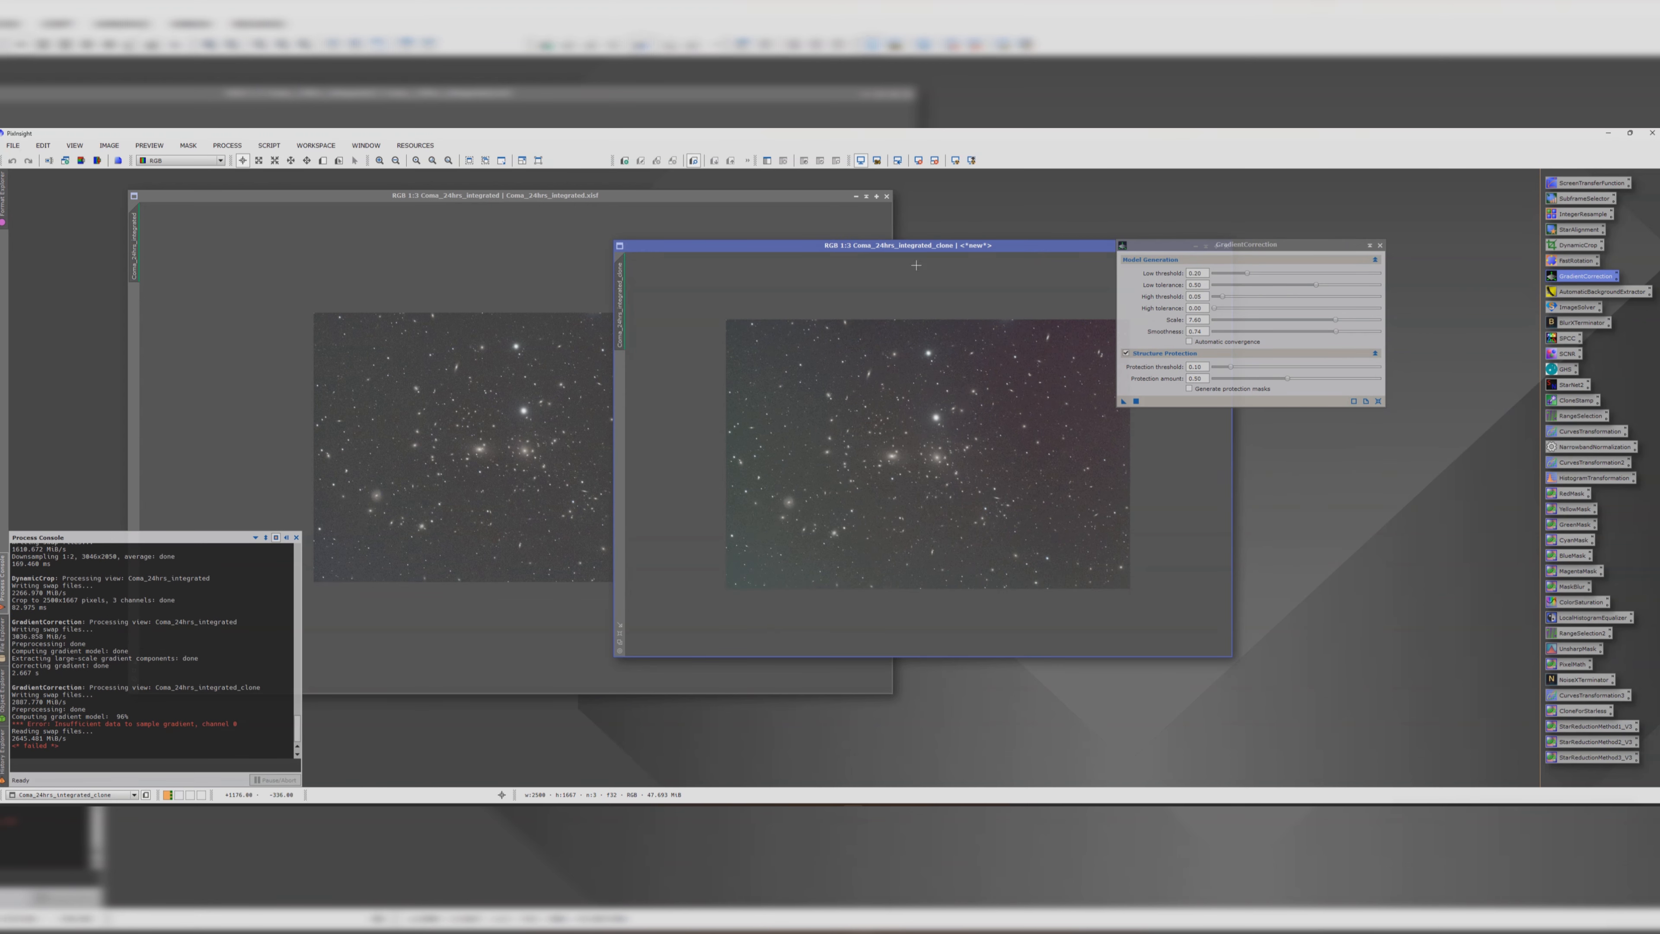
- Compare the corrected original with the clone, close GradientCorrection and the clone, and centre the original in the workspace
{"action": "left_click", "coordinate": [454, 195]}
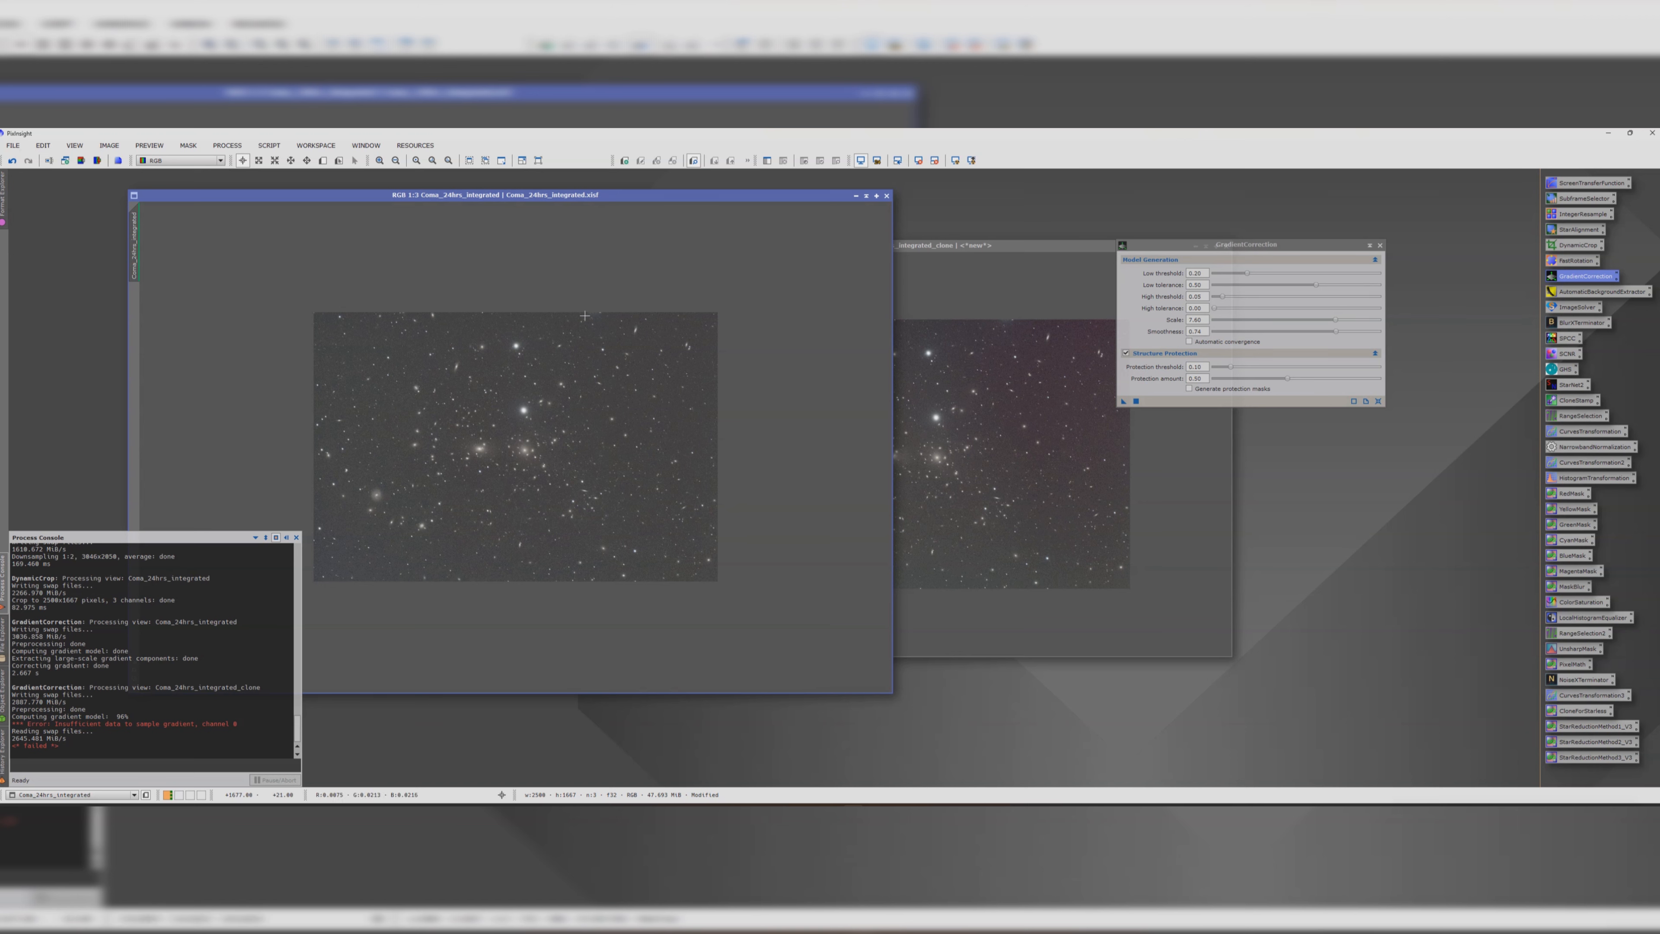
{"action": "left_click", "coordinate": [968, 246]}
{"action": "left_click", "coordinate": [1380, 245]}
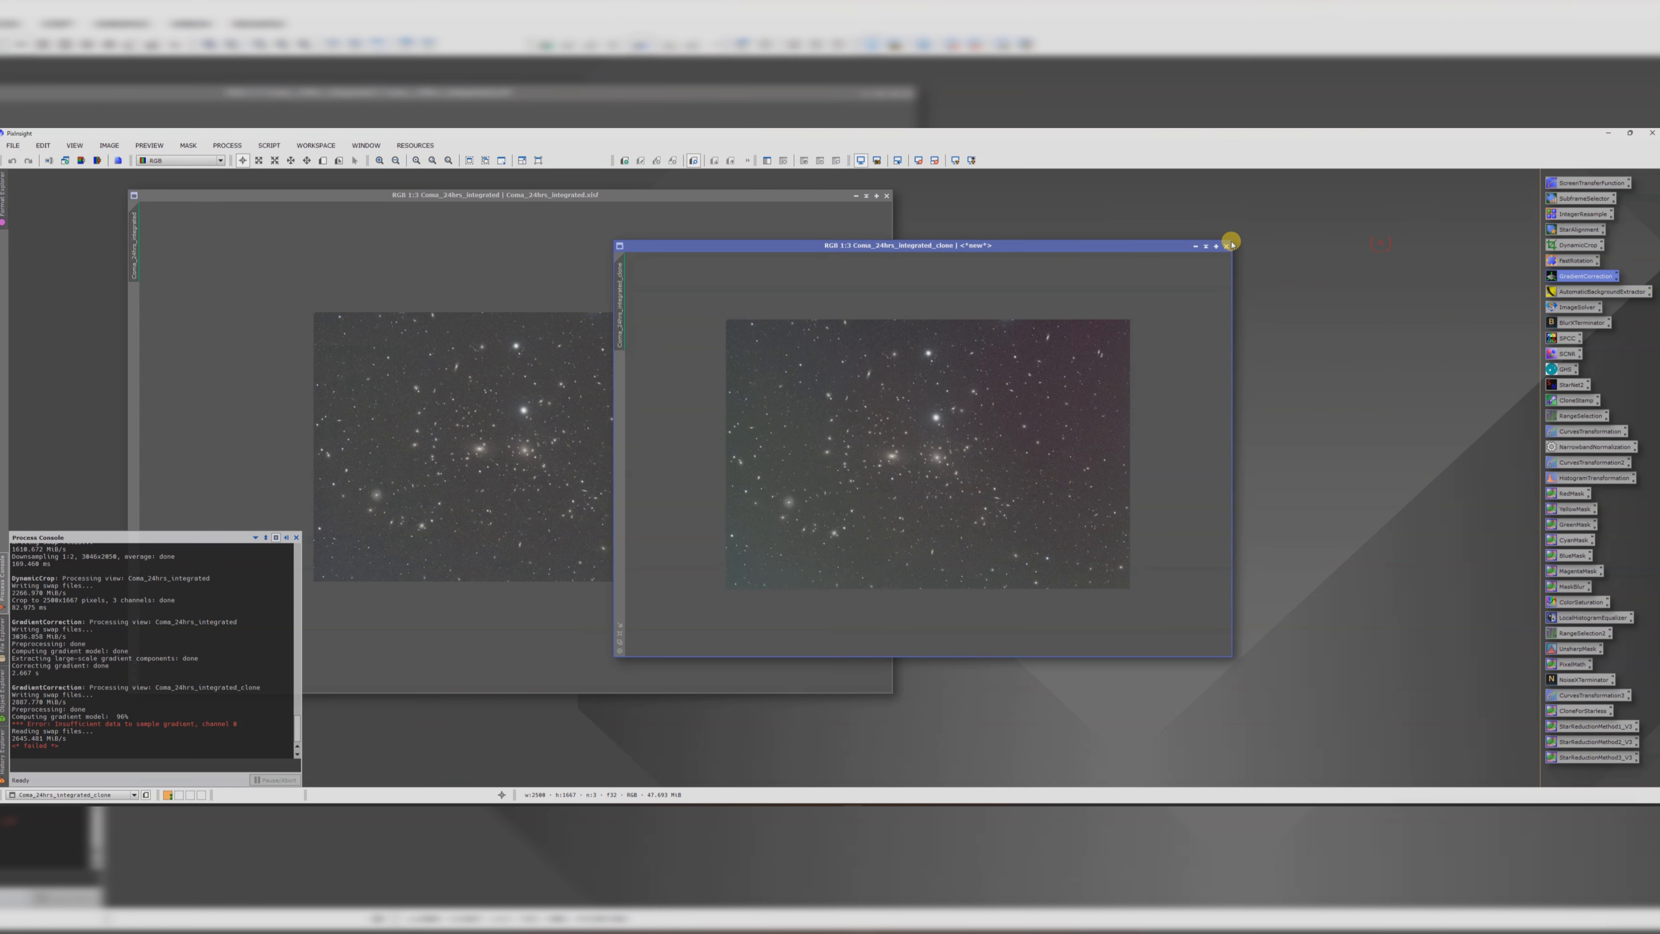
{"action": "left_click", "coordinate": [1226, 246]}
{"action": "left_click_drag", "start_coordinate": [789, 195], "coordinate": [1086, 199]}
{"action": "scroll", "coordinate": [927, 355], "scroll_direction": "up", "scroll_amount": 1}
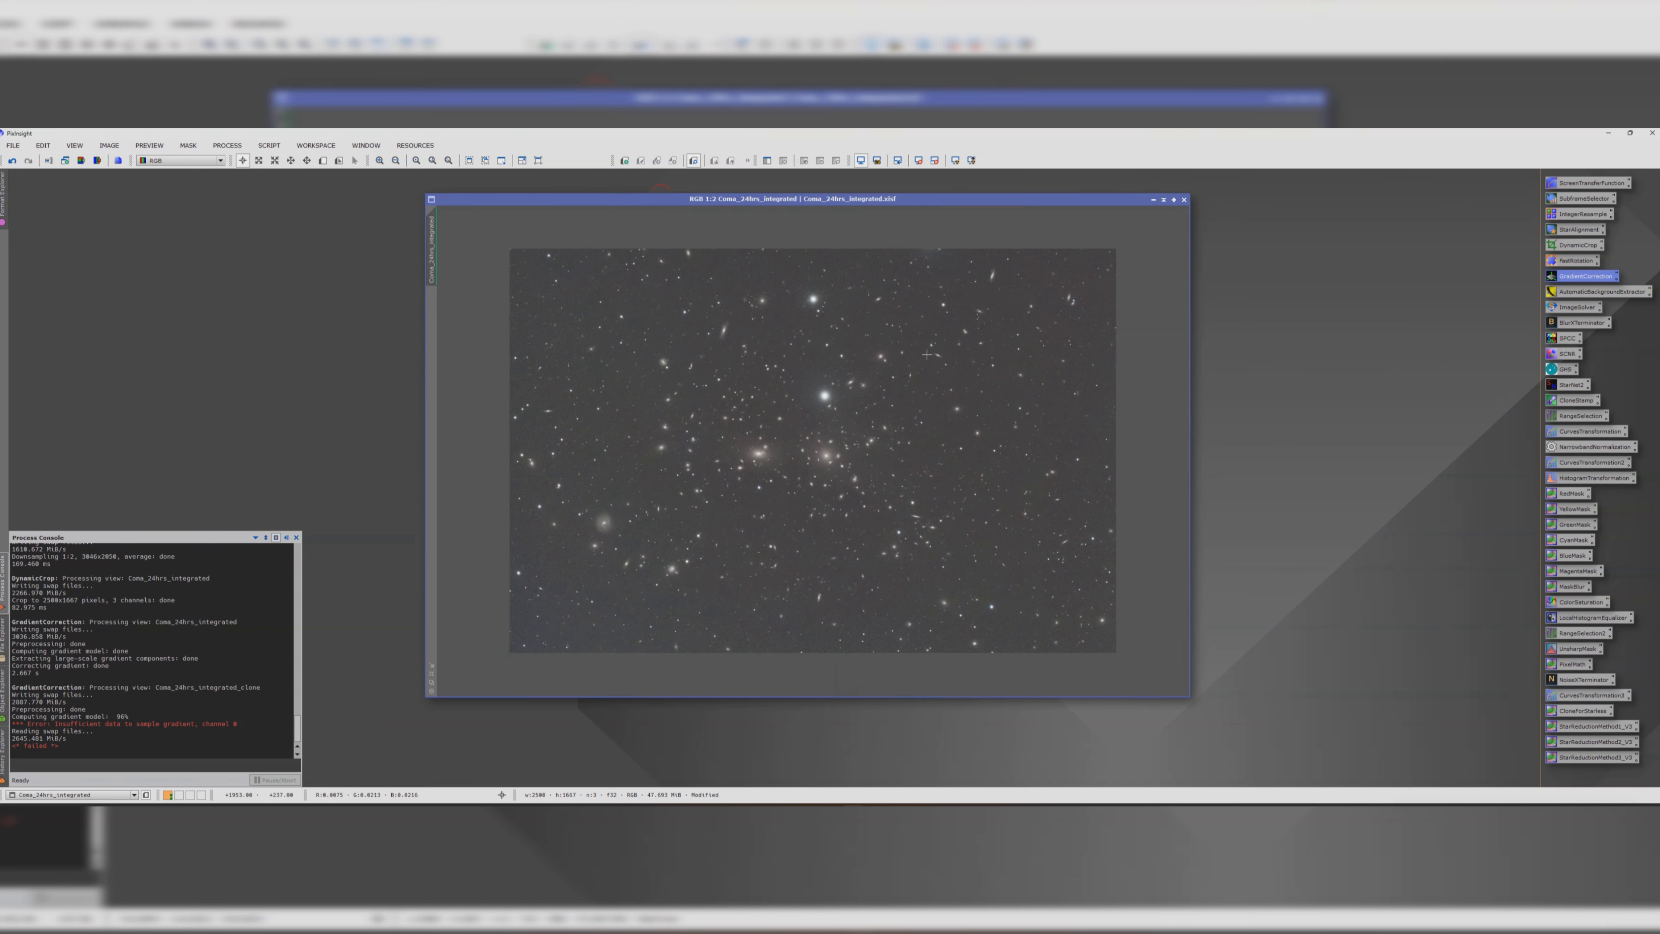
- Clone the gradient-corrected image, minimize the original as a backup, and centre the clone in the workspace
{"action": "scroll", "coordinate": [904, 369], "scroll_direction": "down", "scroll_amount": 1}
{"action": "left_click_drag", "start_coordinate": [431, 245], "coordinate": [1280, 307]}
{"action": "left_click", "coordinate": [1153, 199]}
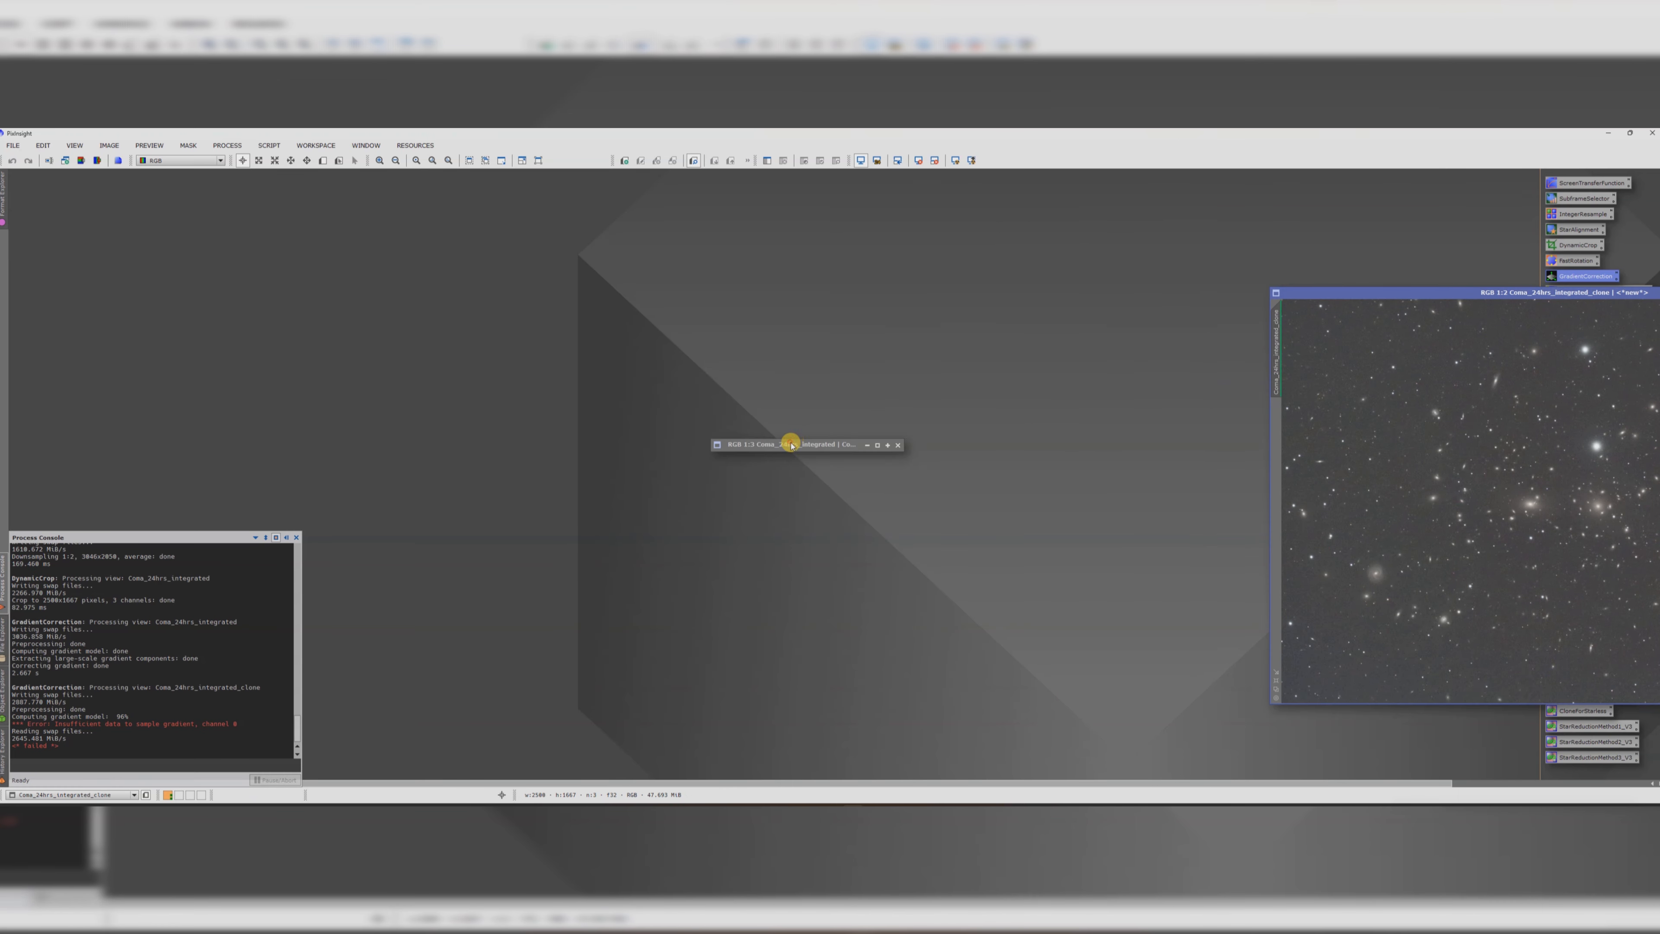
{"action": "left_click_drag", "start_coordinate": [790, 440], "coordinate": [84, 191]}
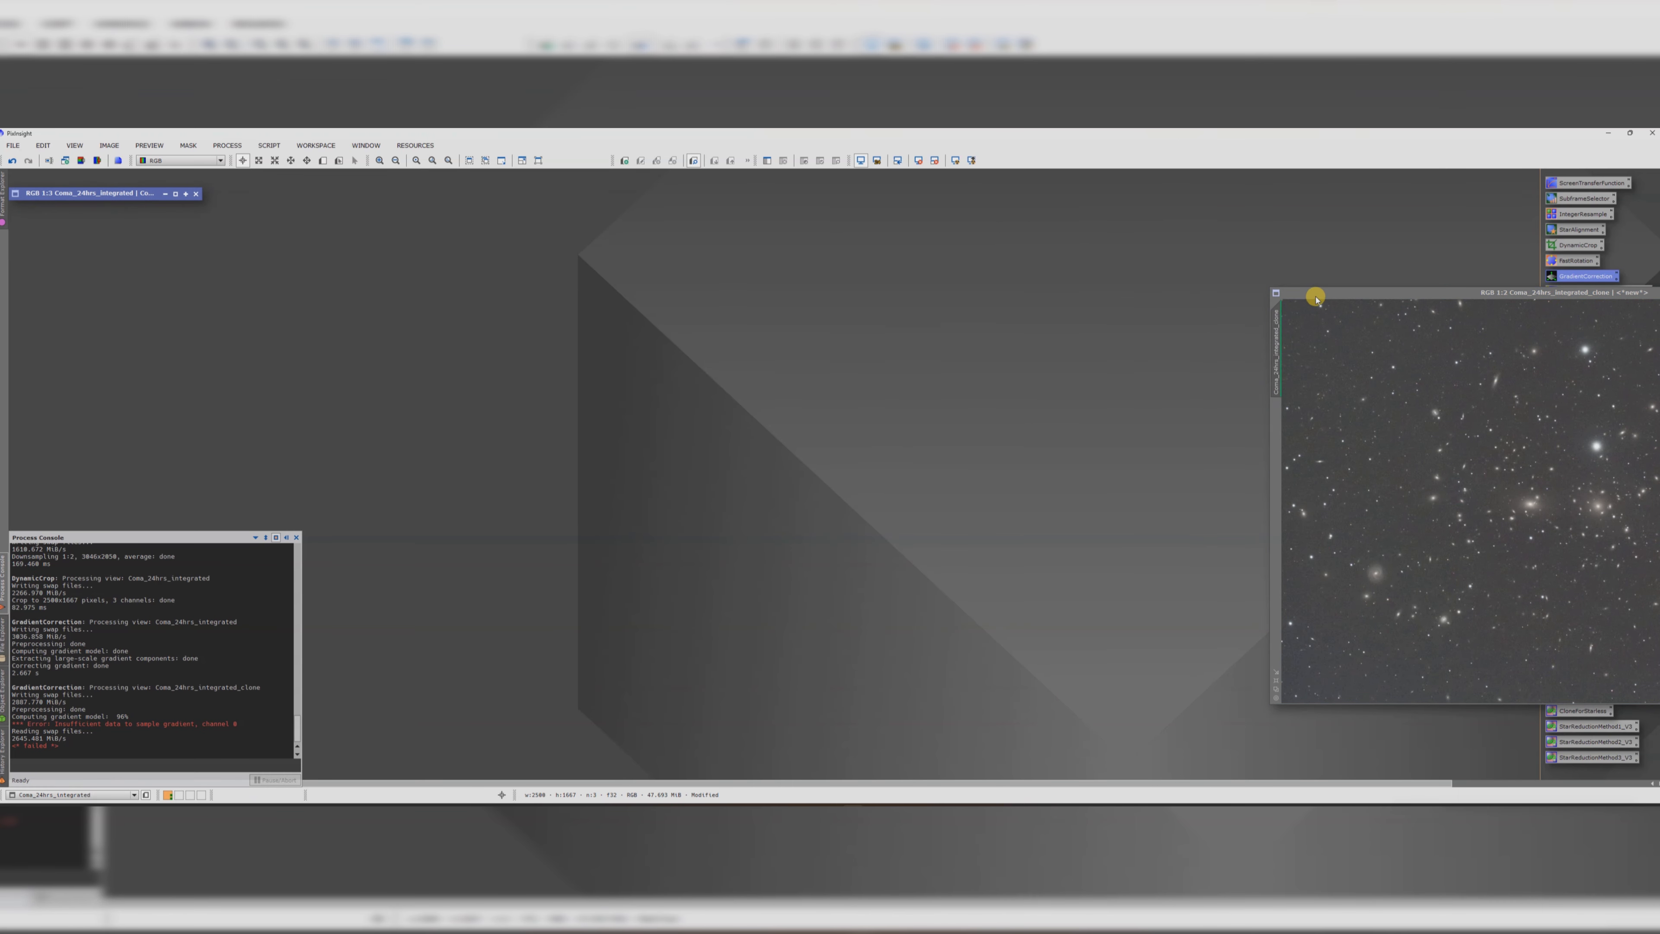
{"action": "left_click_drag", "start_coordinate": [1315, 296], "coordinate": [556, 255]}
{"action": "scroll", "coordinate": [654, 291], "scroll_direction": "down", "scroll_amount": 1}
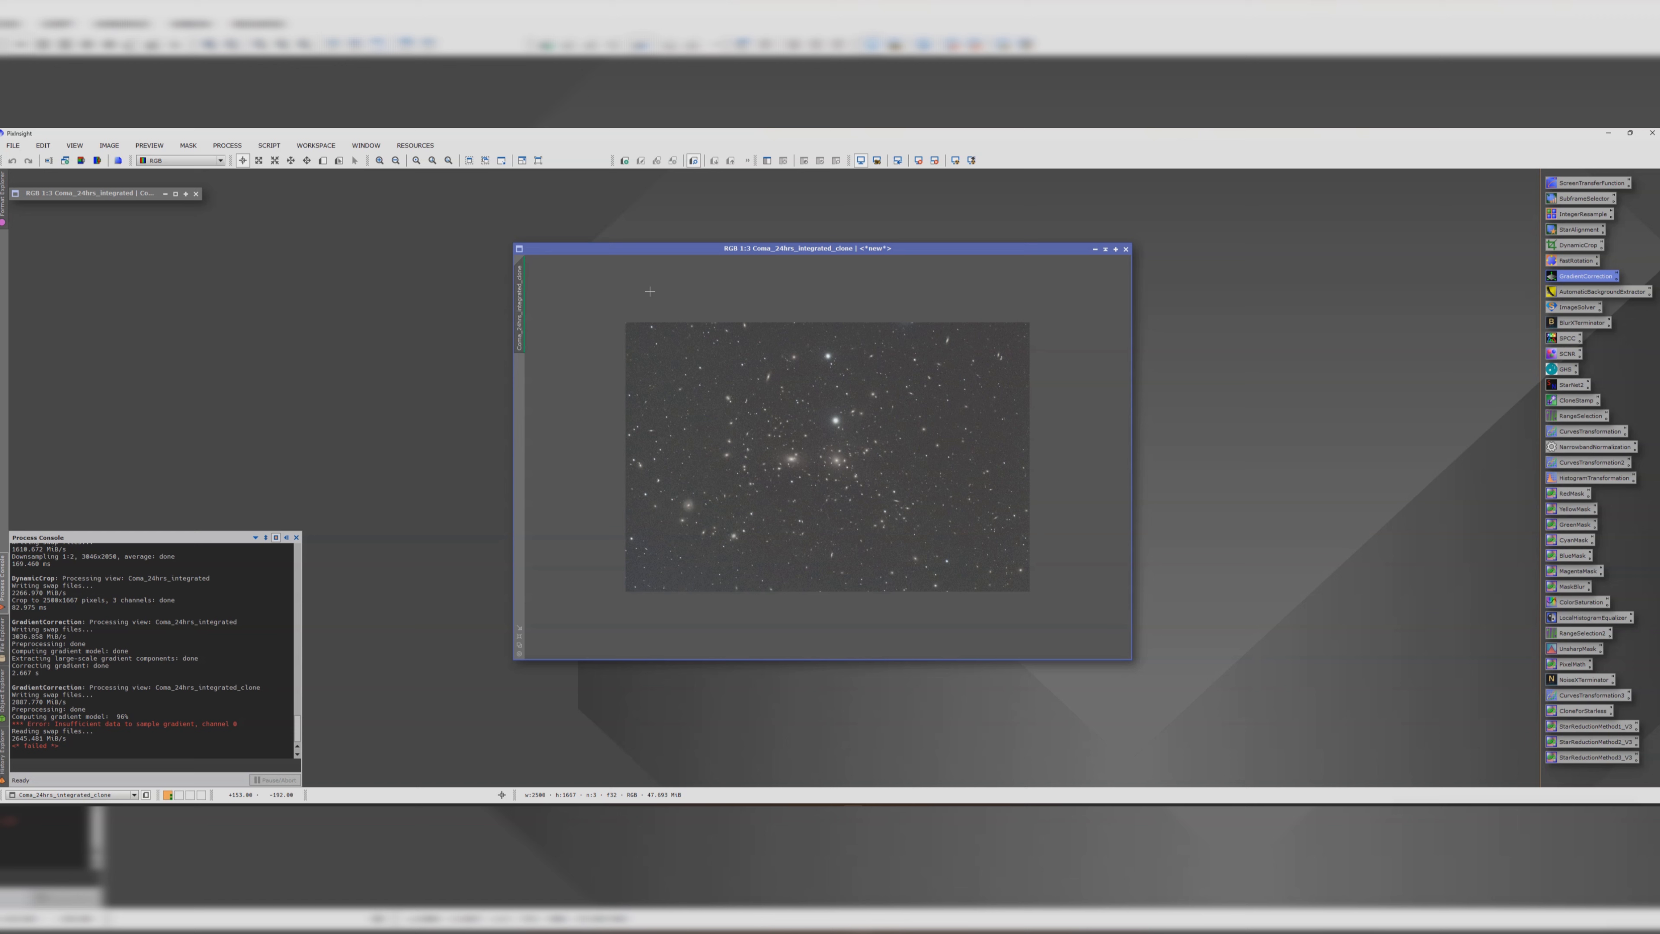
- Plate solve the cloned image with the ImageSolver script, targeting the active window with its prefilled parameters
{"action": "left_click", "coordinate": [269, 146]}
{"action": "mouse_move", "coordinate": [286, 283]}
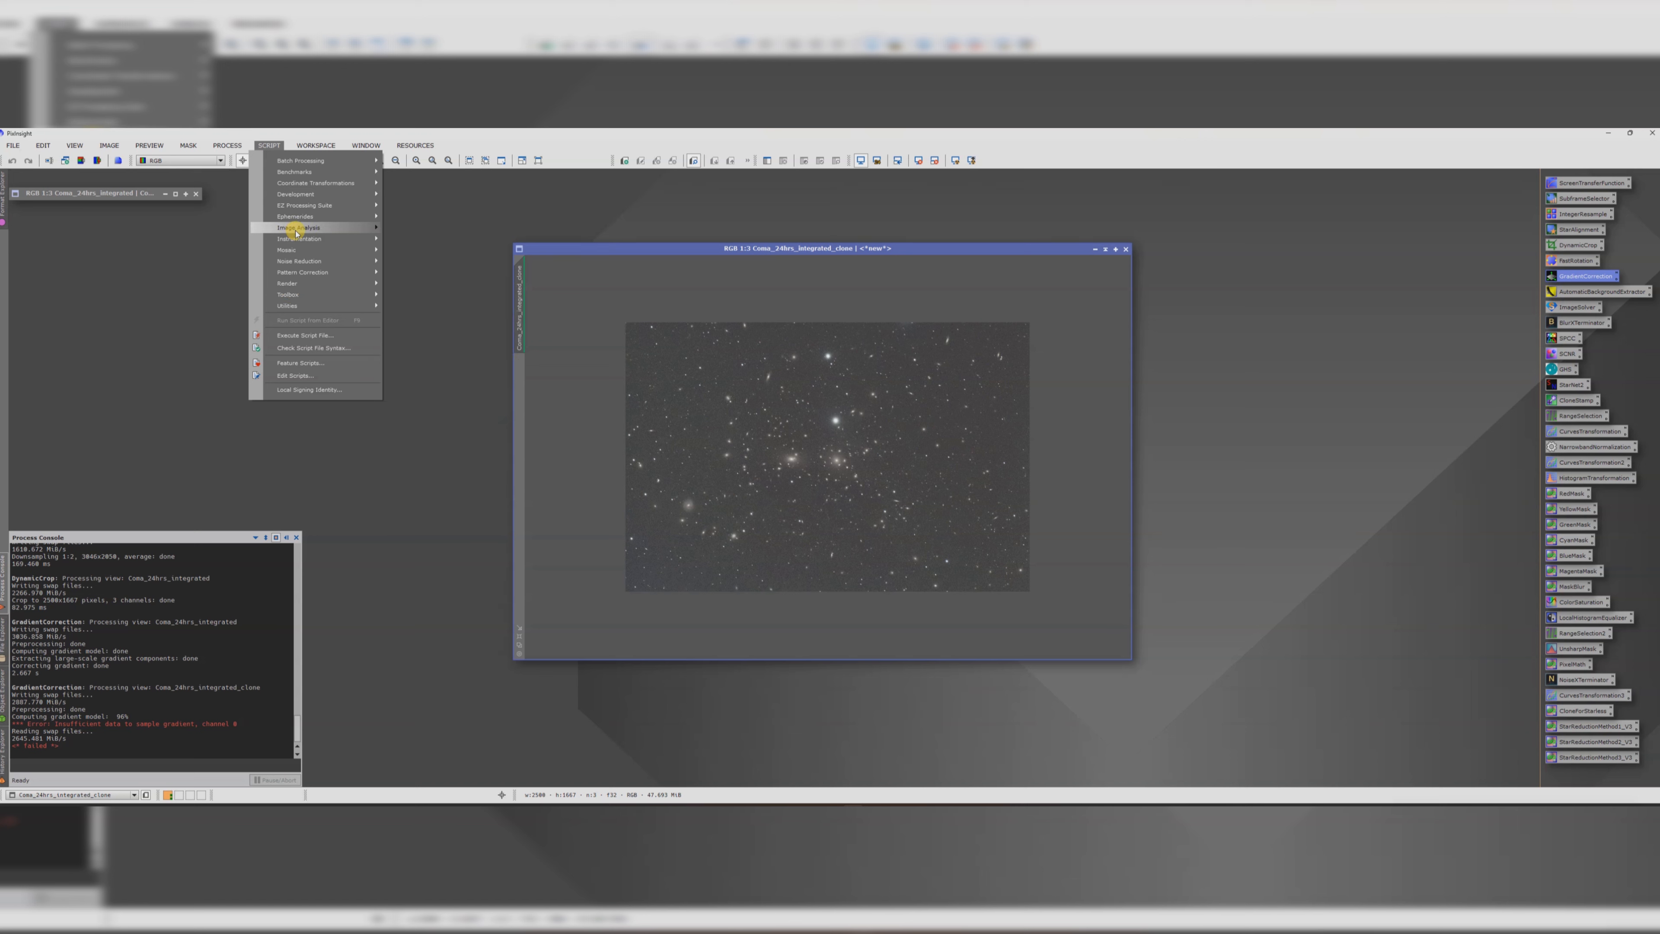
{"action": "mouse_move", "coordinate": [313, 227]}
{"action": "left_click", "coordinate": [428, 329]}
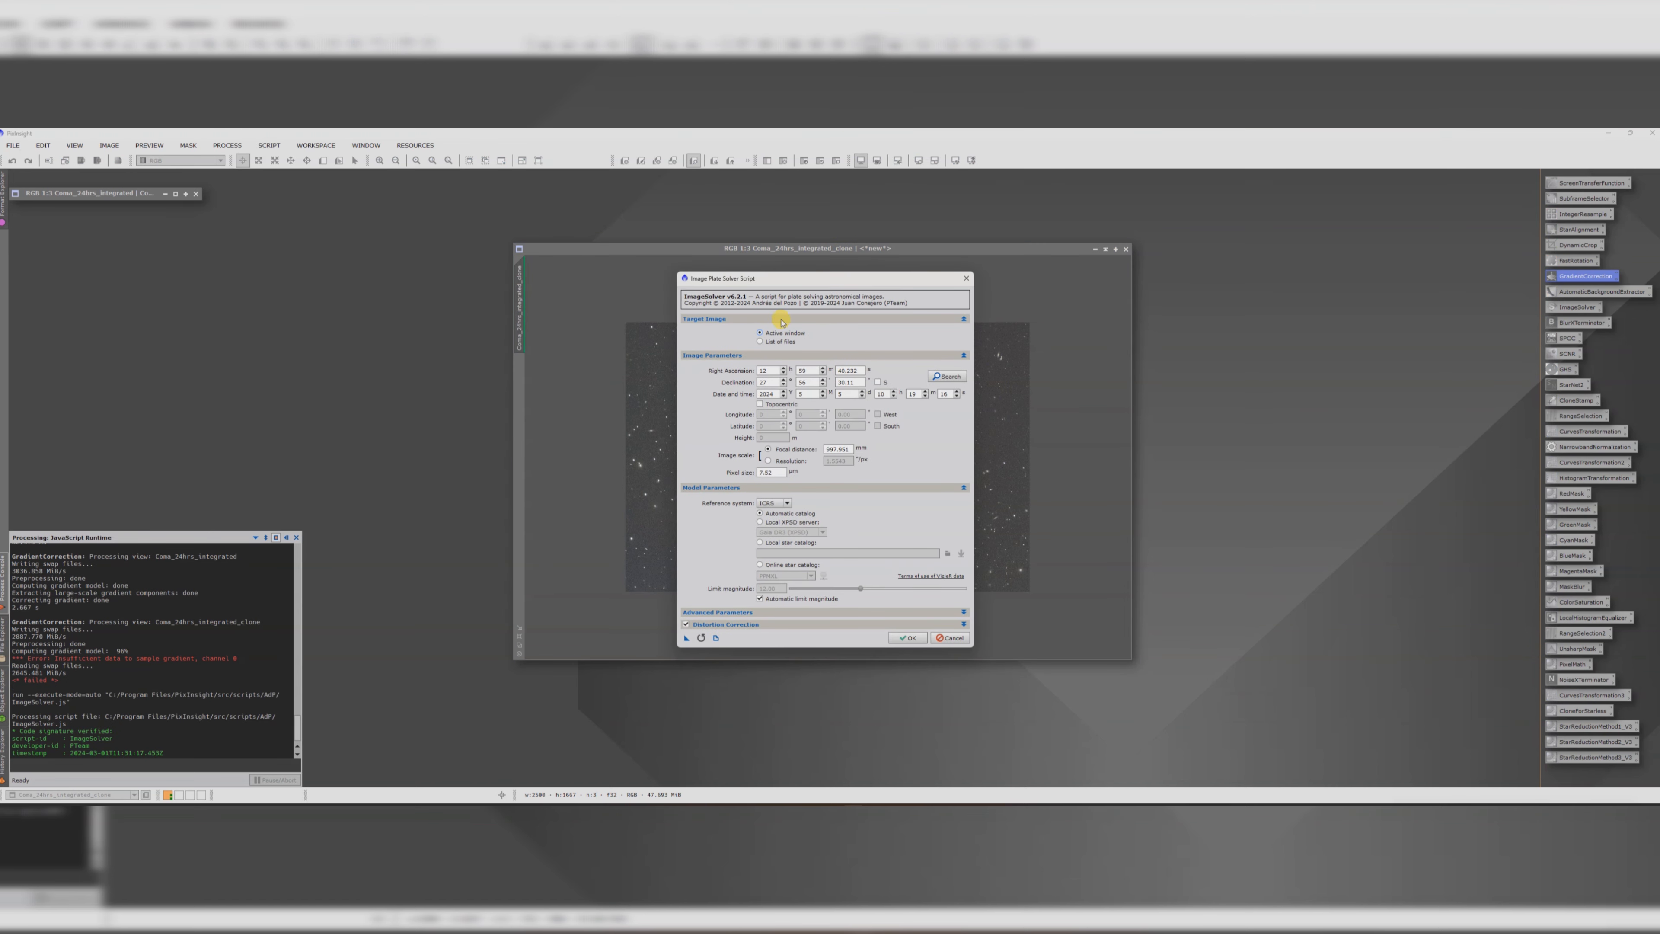
{"action": "left_click_drag", "start_coordinate": [769, 283], "coordinate": [1109, 262]}
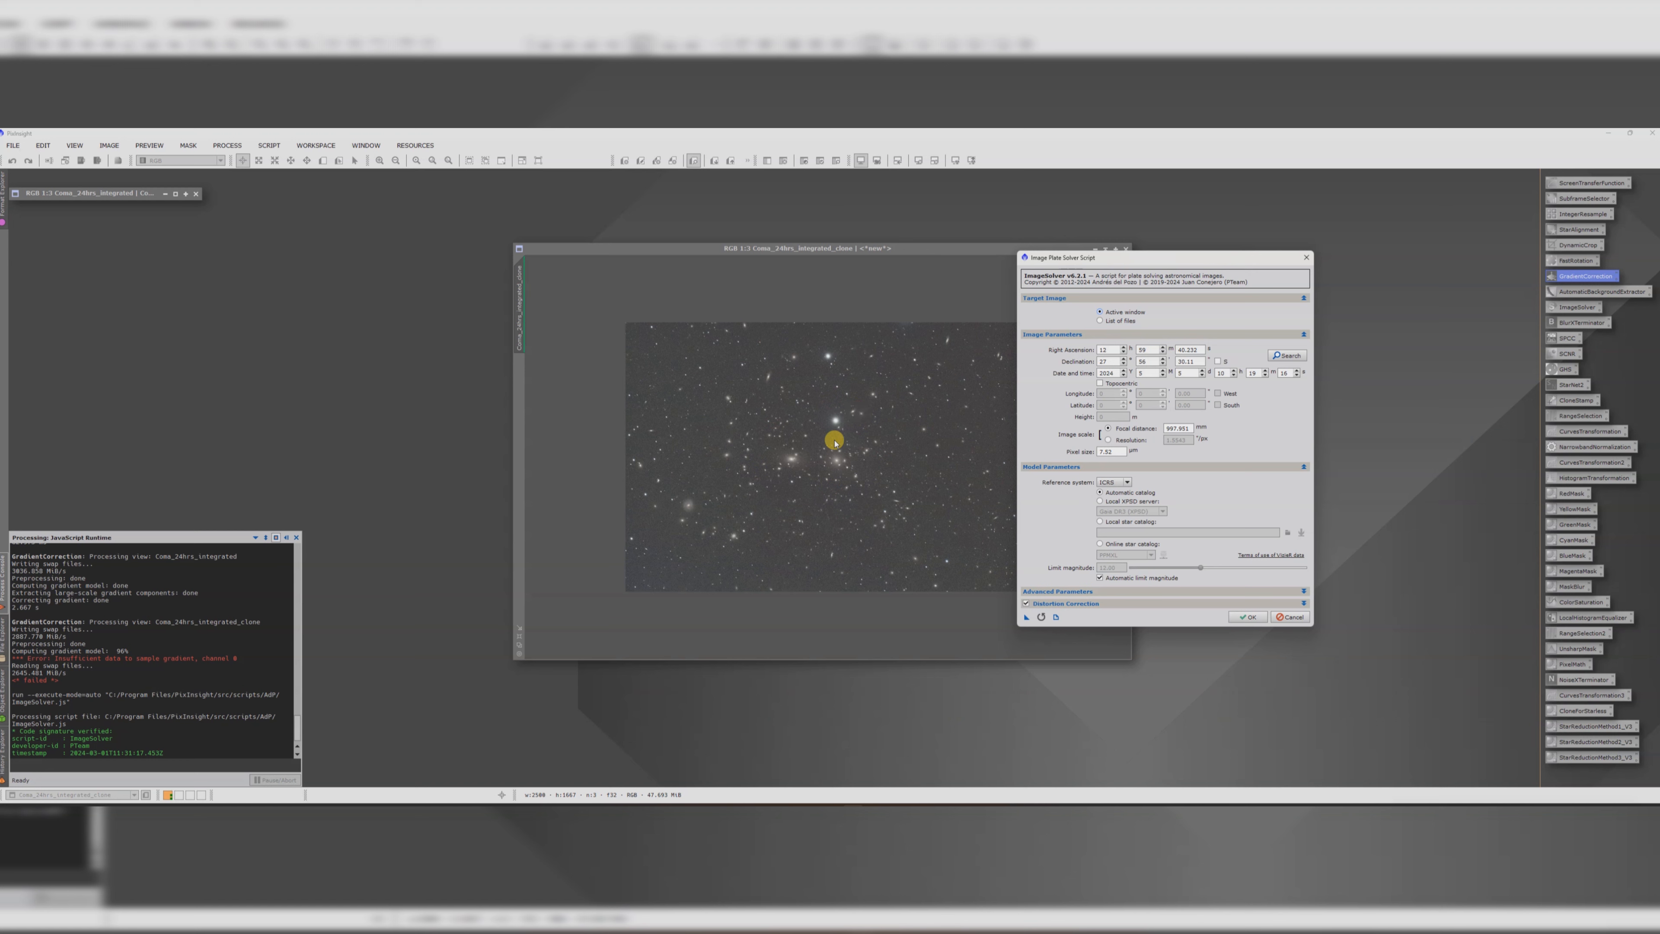
{"action": "left_click", "coordinate": [1249, 618]}
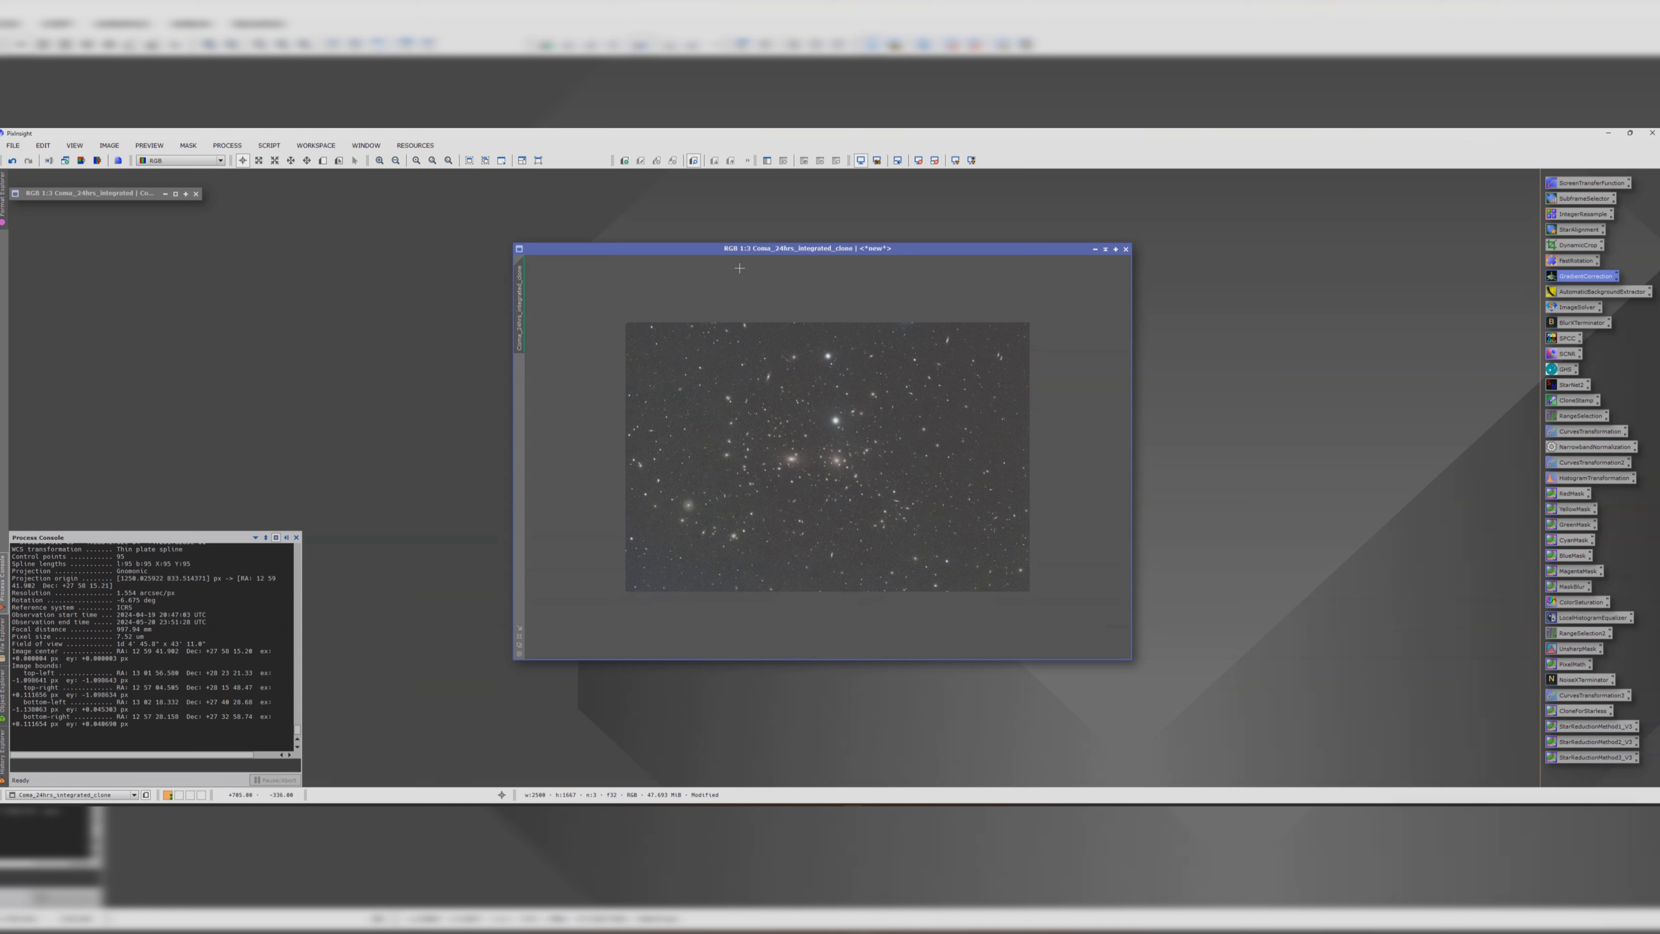
- Evaluate the cloned image's stars with the PSF Image script, examine the FWHMx and FWHMy values, and close it
{"action": "left_click", "coordinate": [270, 145]}
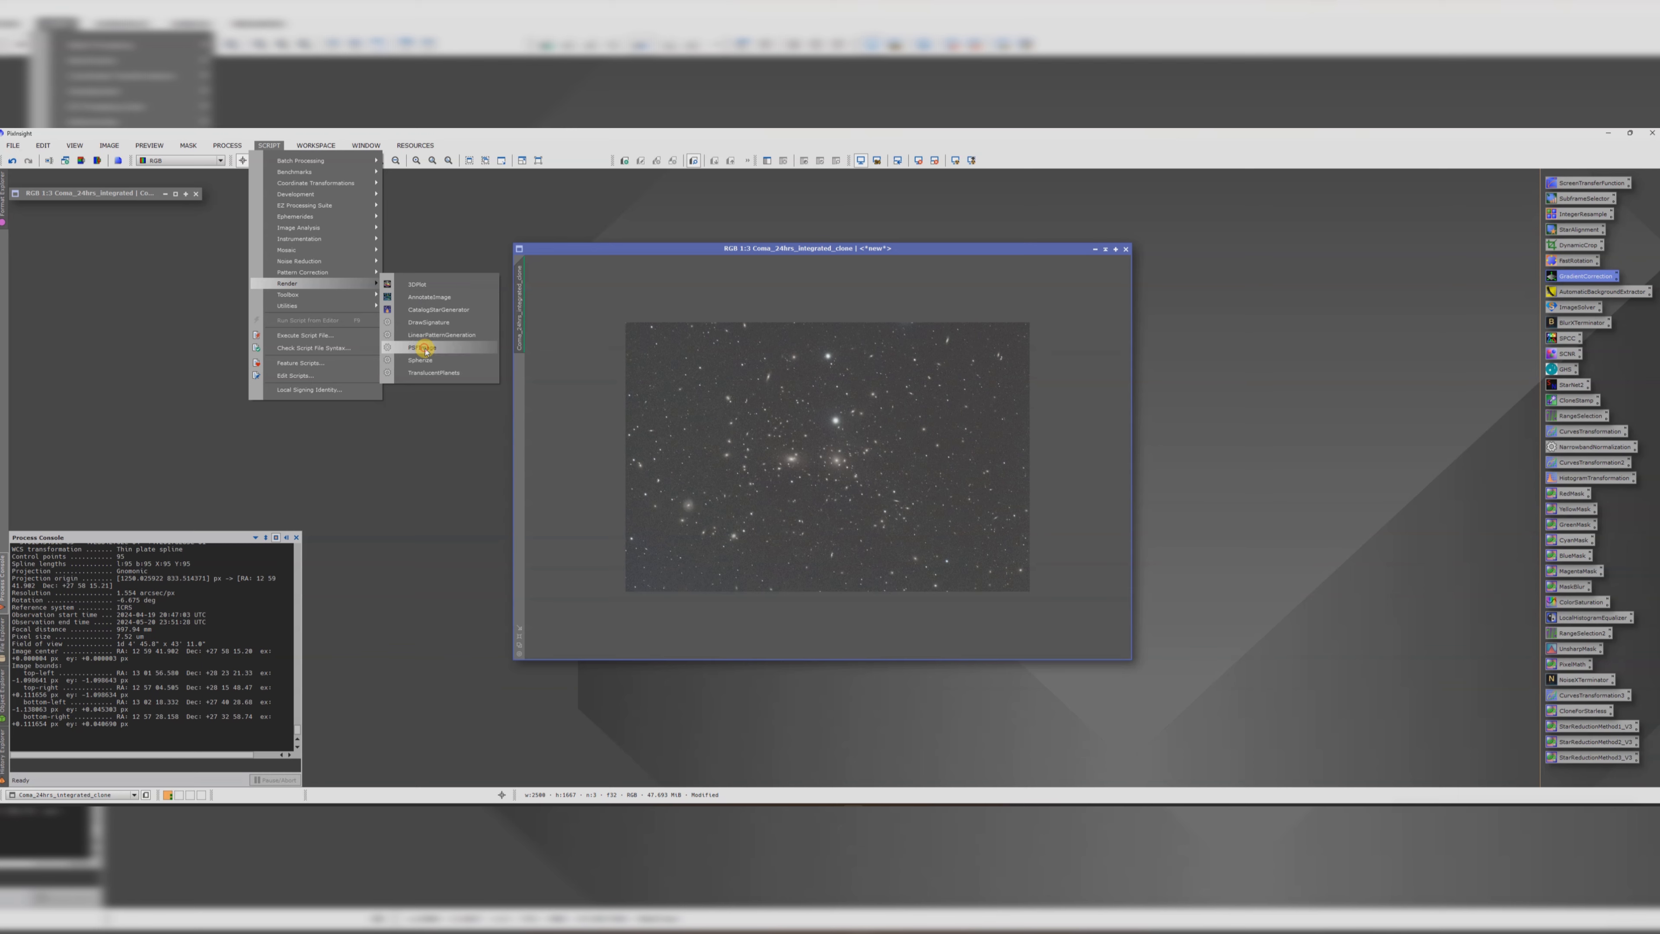
{"action": "left_click", "coordinate": [426, 350]}
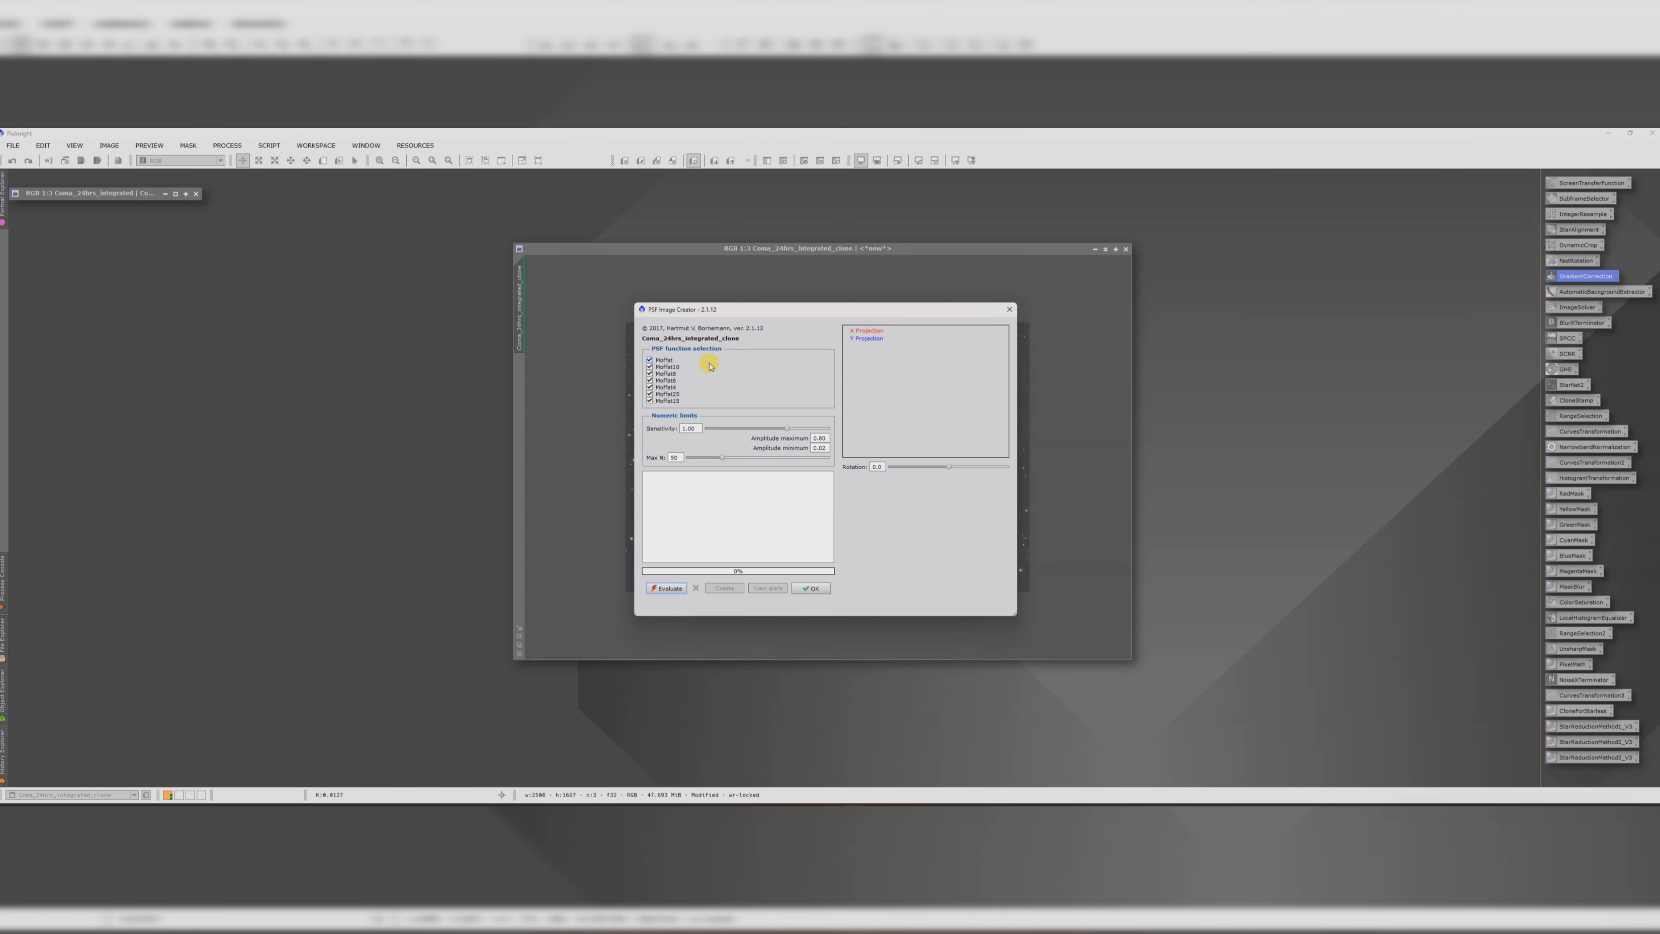
{"action": "left_click", "coordinate": [668, 590]}
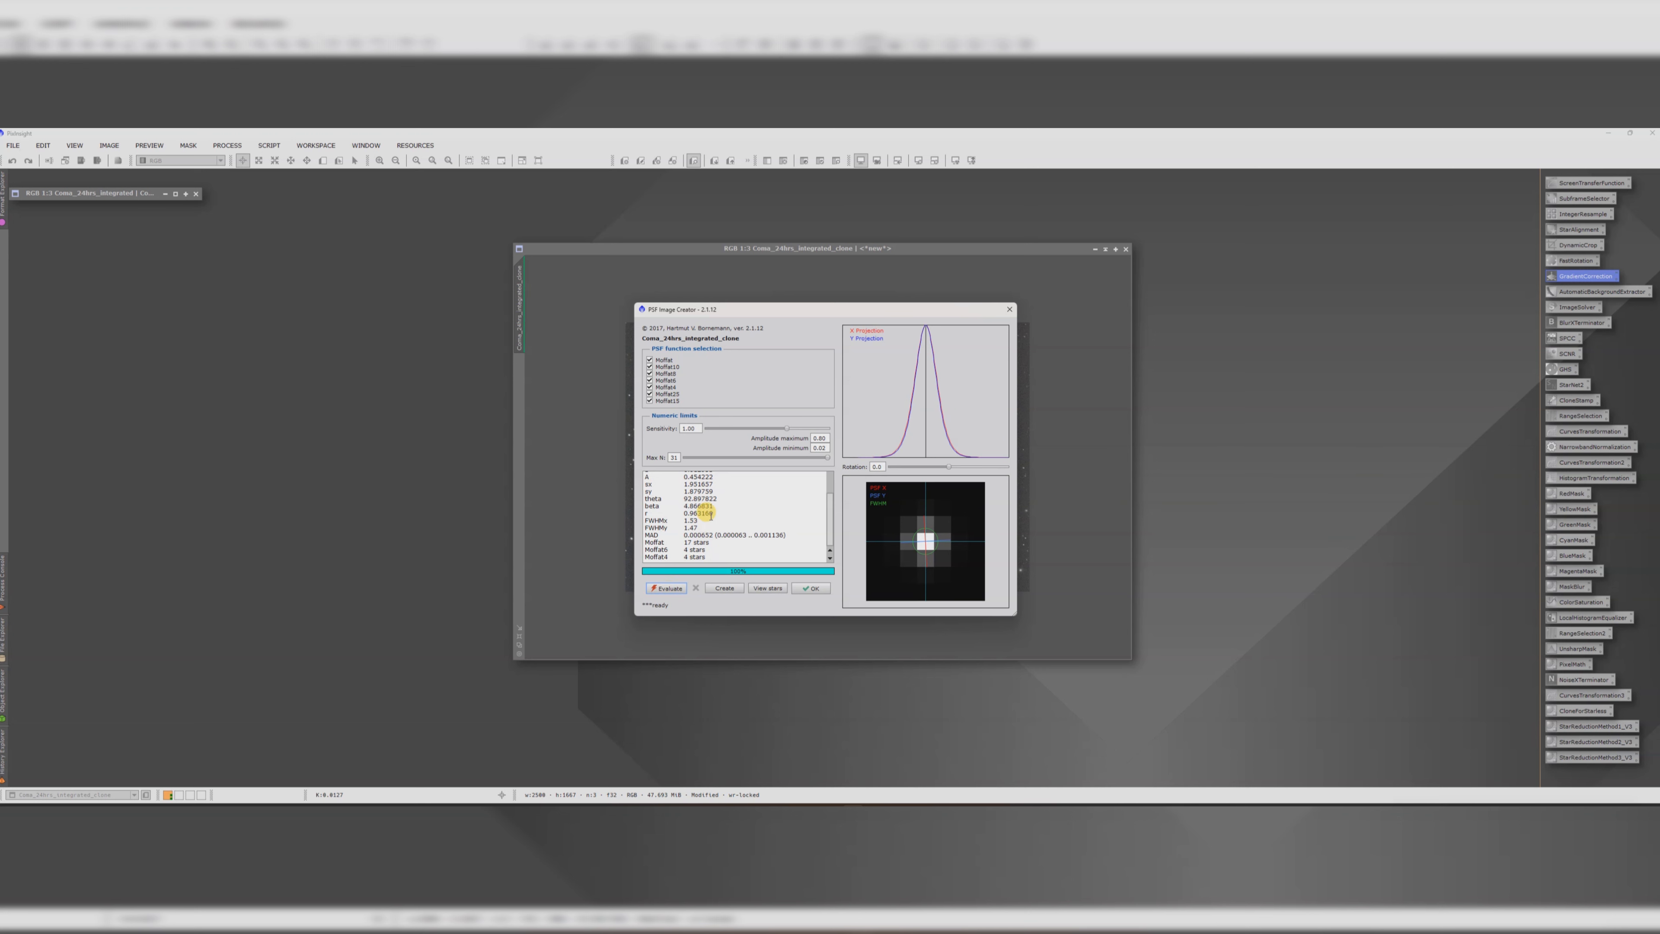
{"action": "left_click_drag", "start_coordinate": [698, 528], "coordinate": [643, 520]}
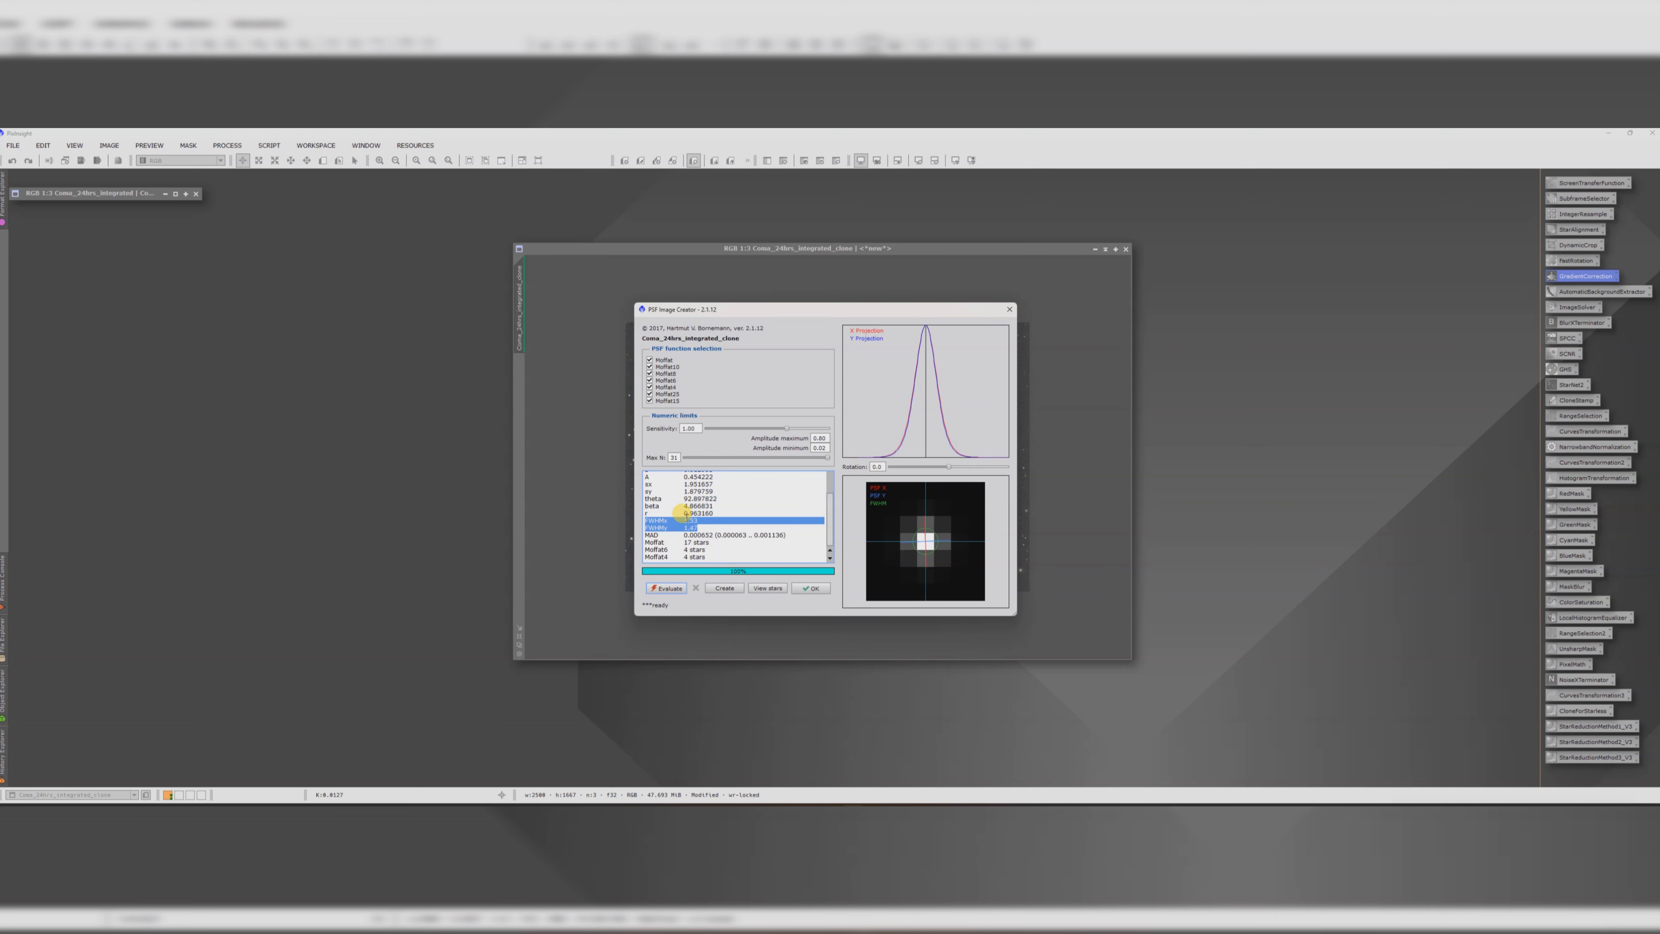
{"action": "left_click", "coordinate": [811, 588]}
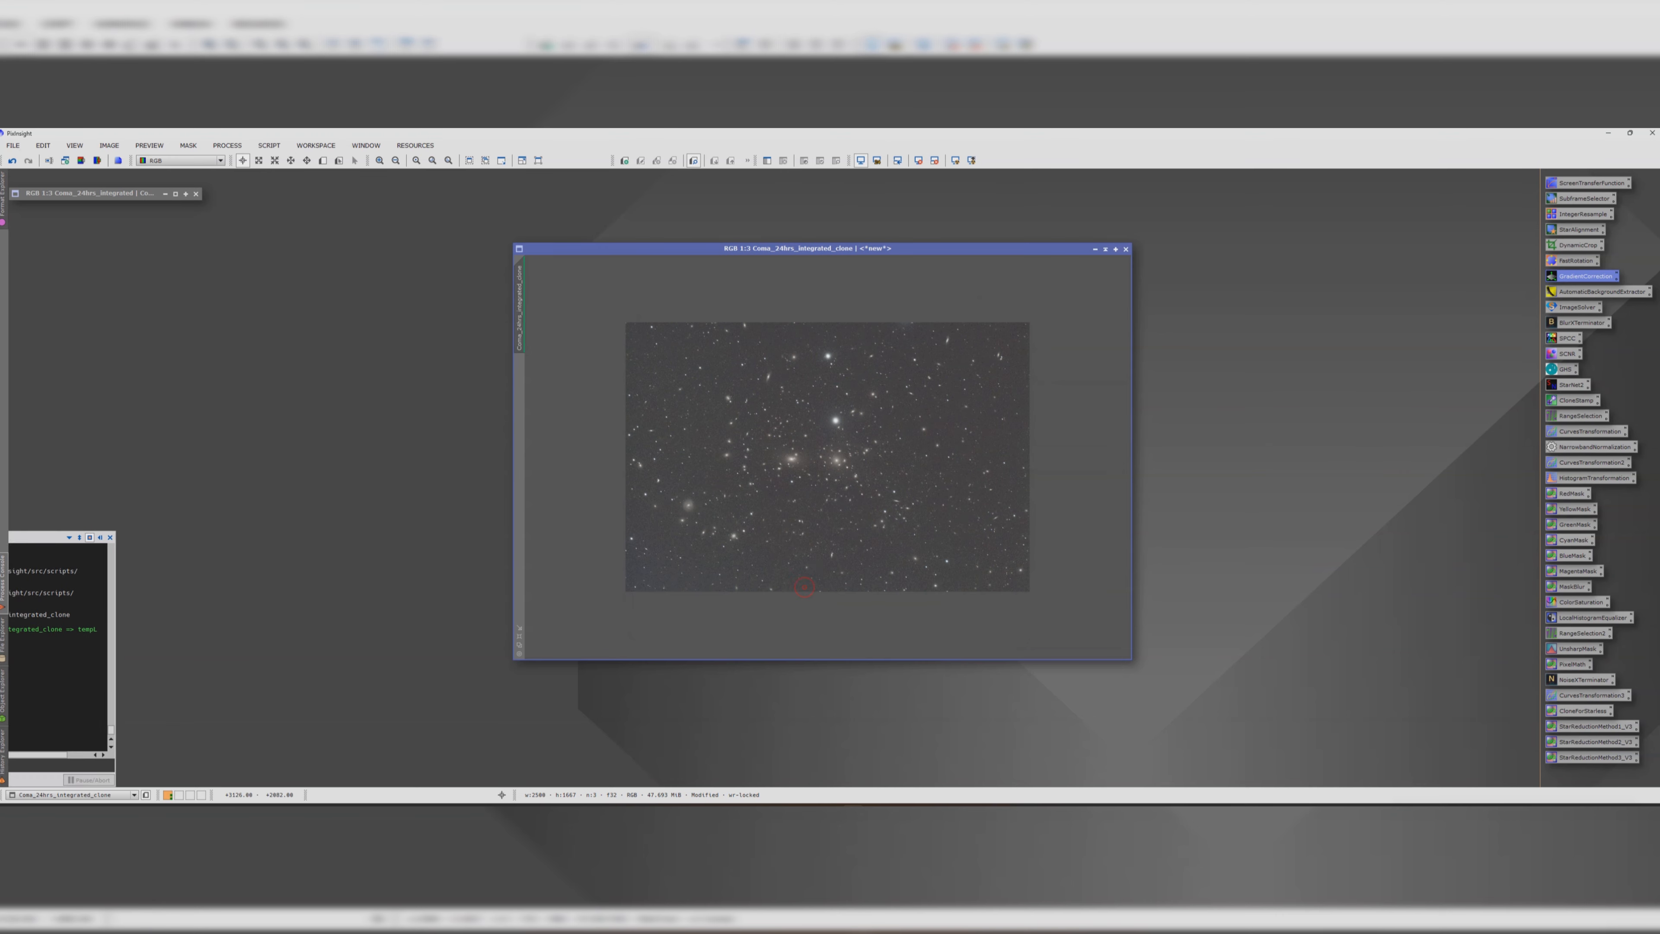
- Sharpen the cloned image using BlurXTerminator with a PSF diameter of 1.5 pixels, and close the process
{"action": "double_click", "coordinate": [1576, 324]}
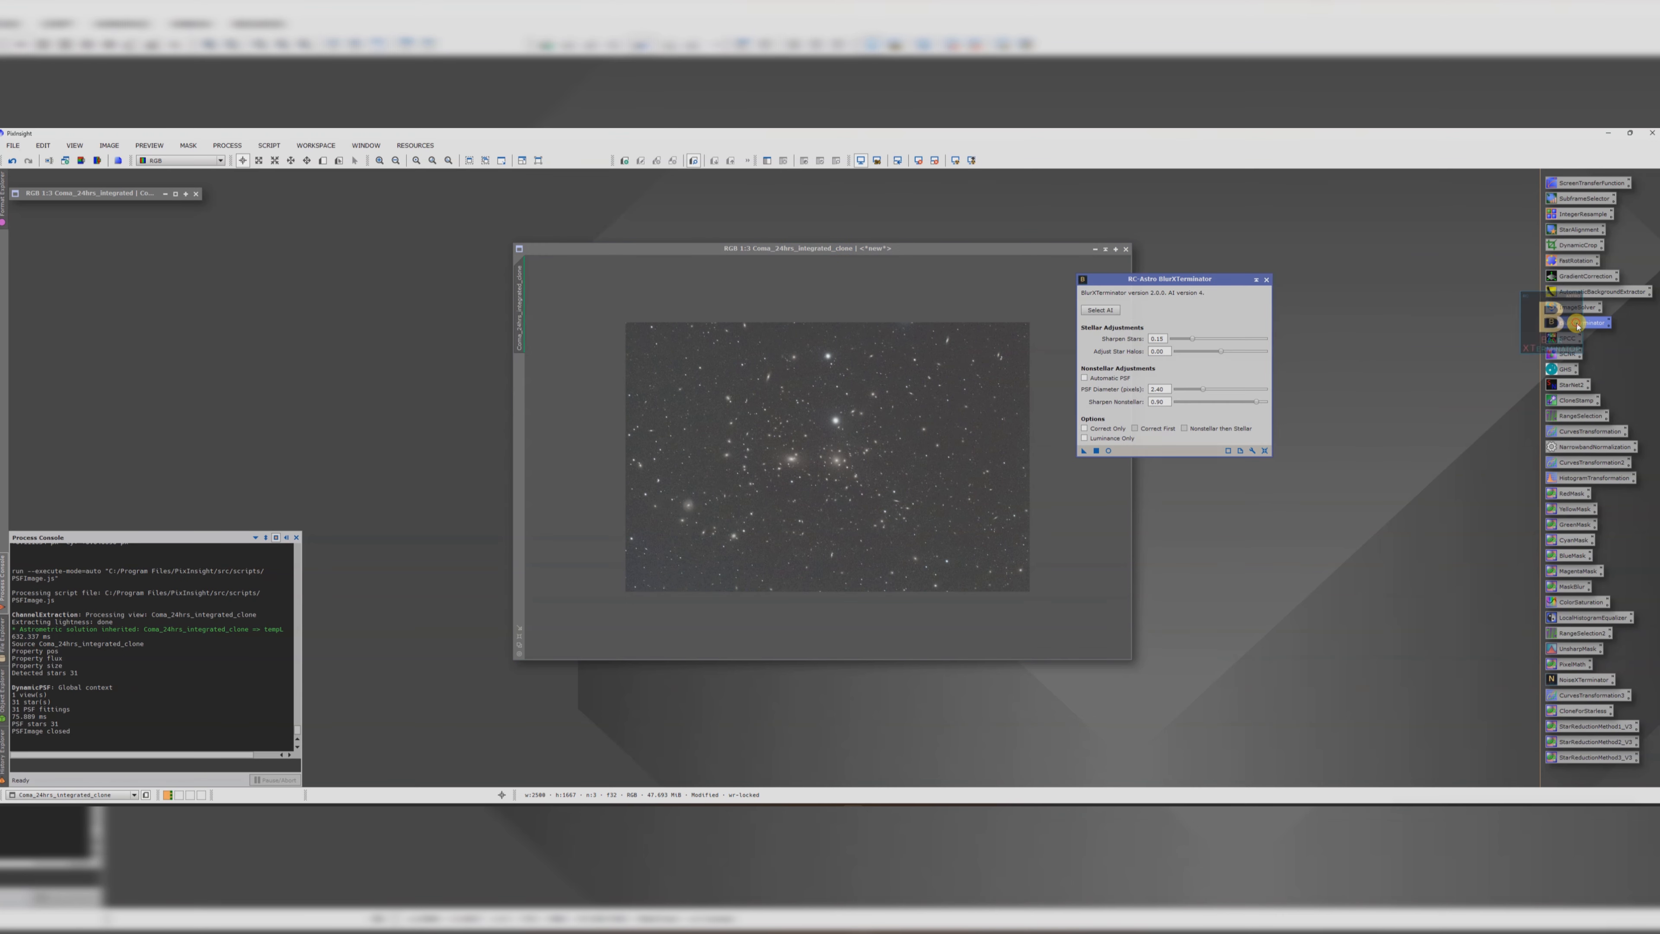
{"action": "left_click_drag", "start_coordinate": [1162, 389], "coordinate": [1130, 387]}
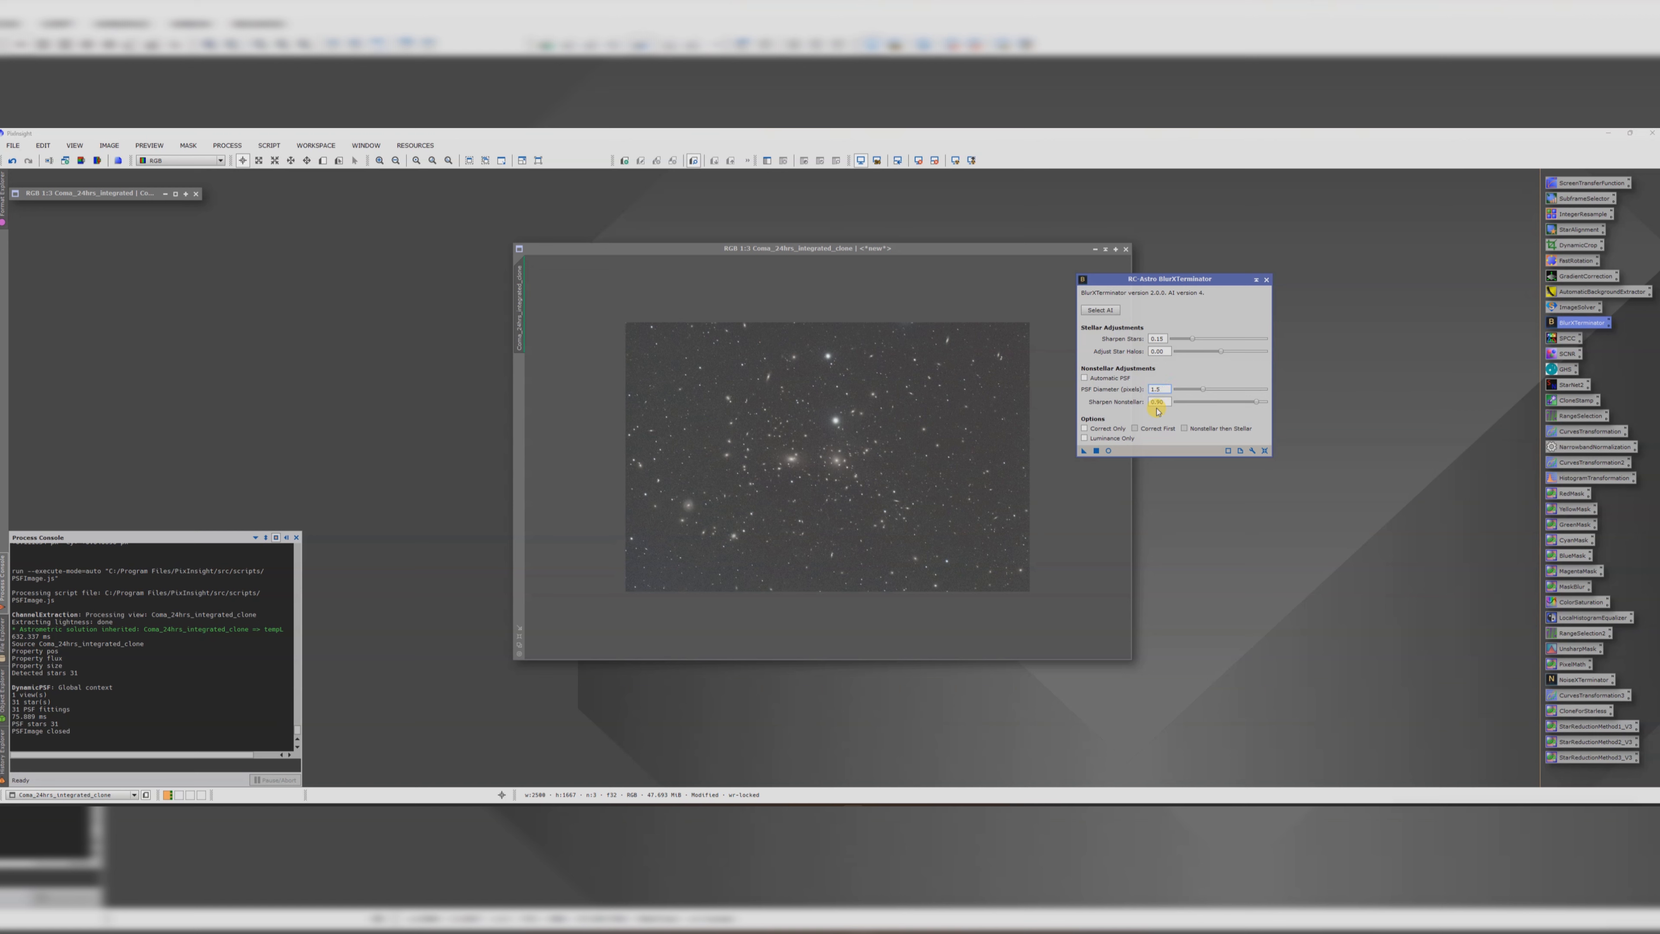
{"action": "type", "text": "1.5"}
{"action": "left_click_drag", "start_coordinate": [1084, 451], "coordinate": [794, 430]}
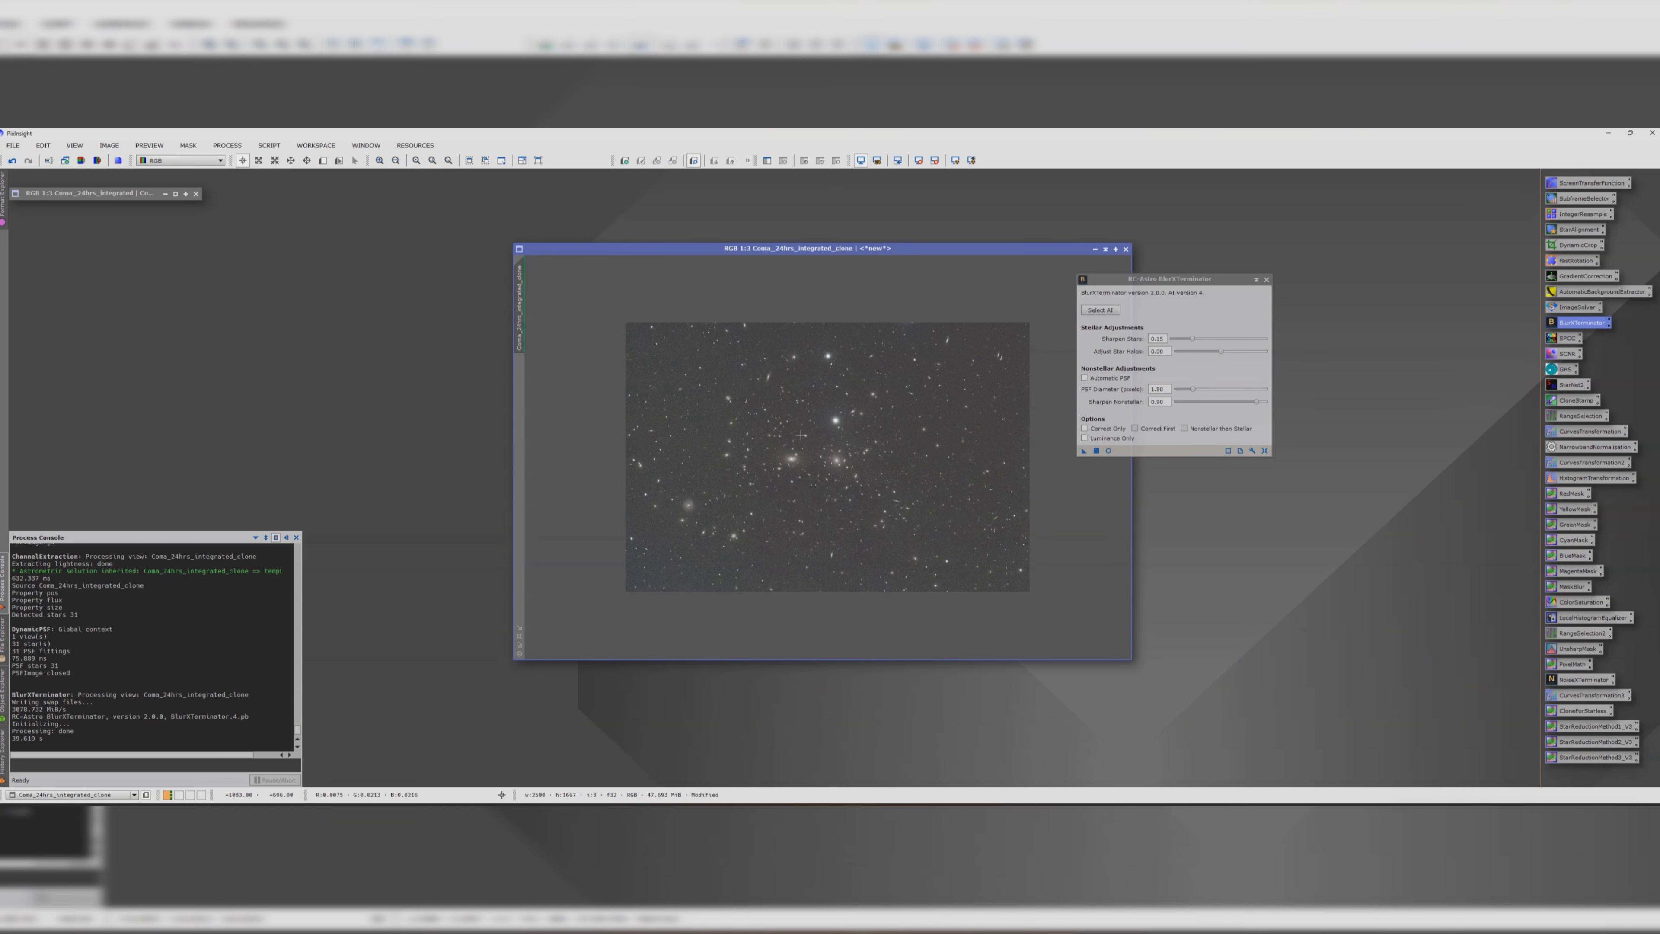
{"action": "left_click", "coordinate": [1268, 282]}
- Open SpectrophotometricColorCalibration and define a preview about 76 by 59 pixels over a star-free patch of background on the clone
{"action": "double_click", "coordinate": [1567, 338]}
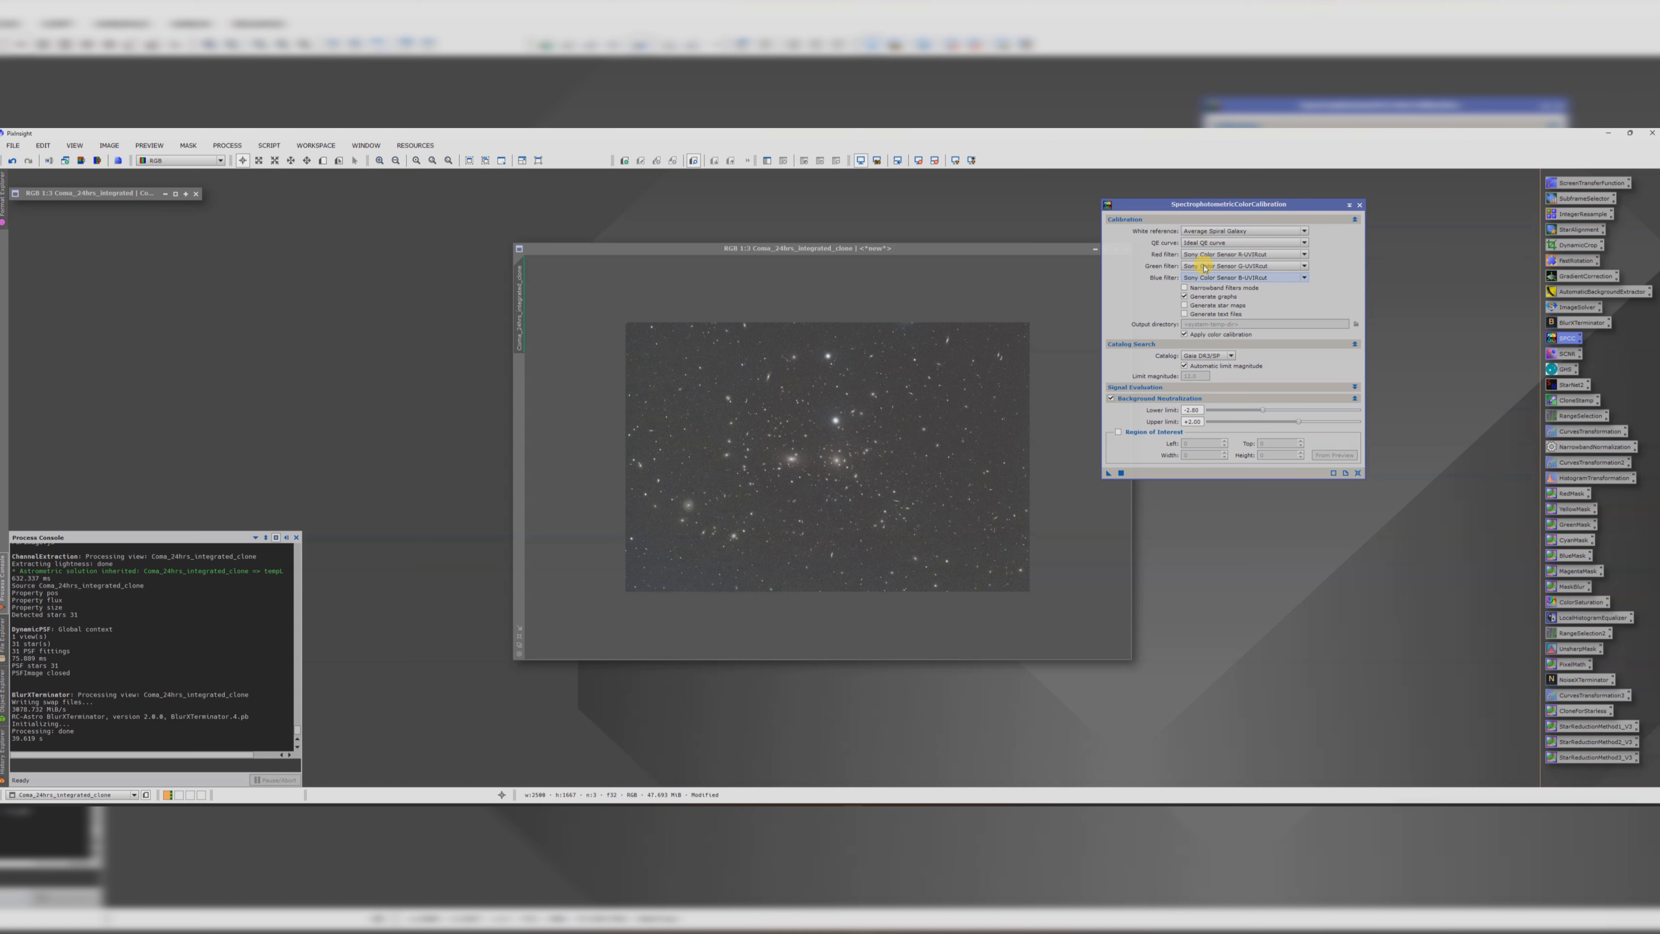
{"action": "scroll", "coordinate": [911, 446], "scroll_direction": "up", "scroll_amount": 4}
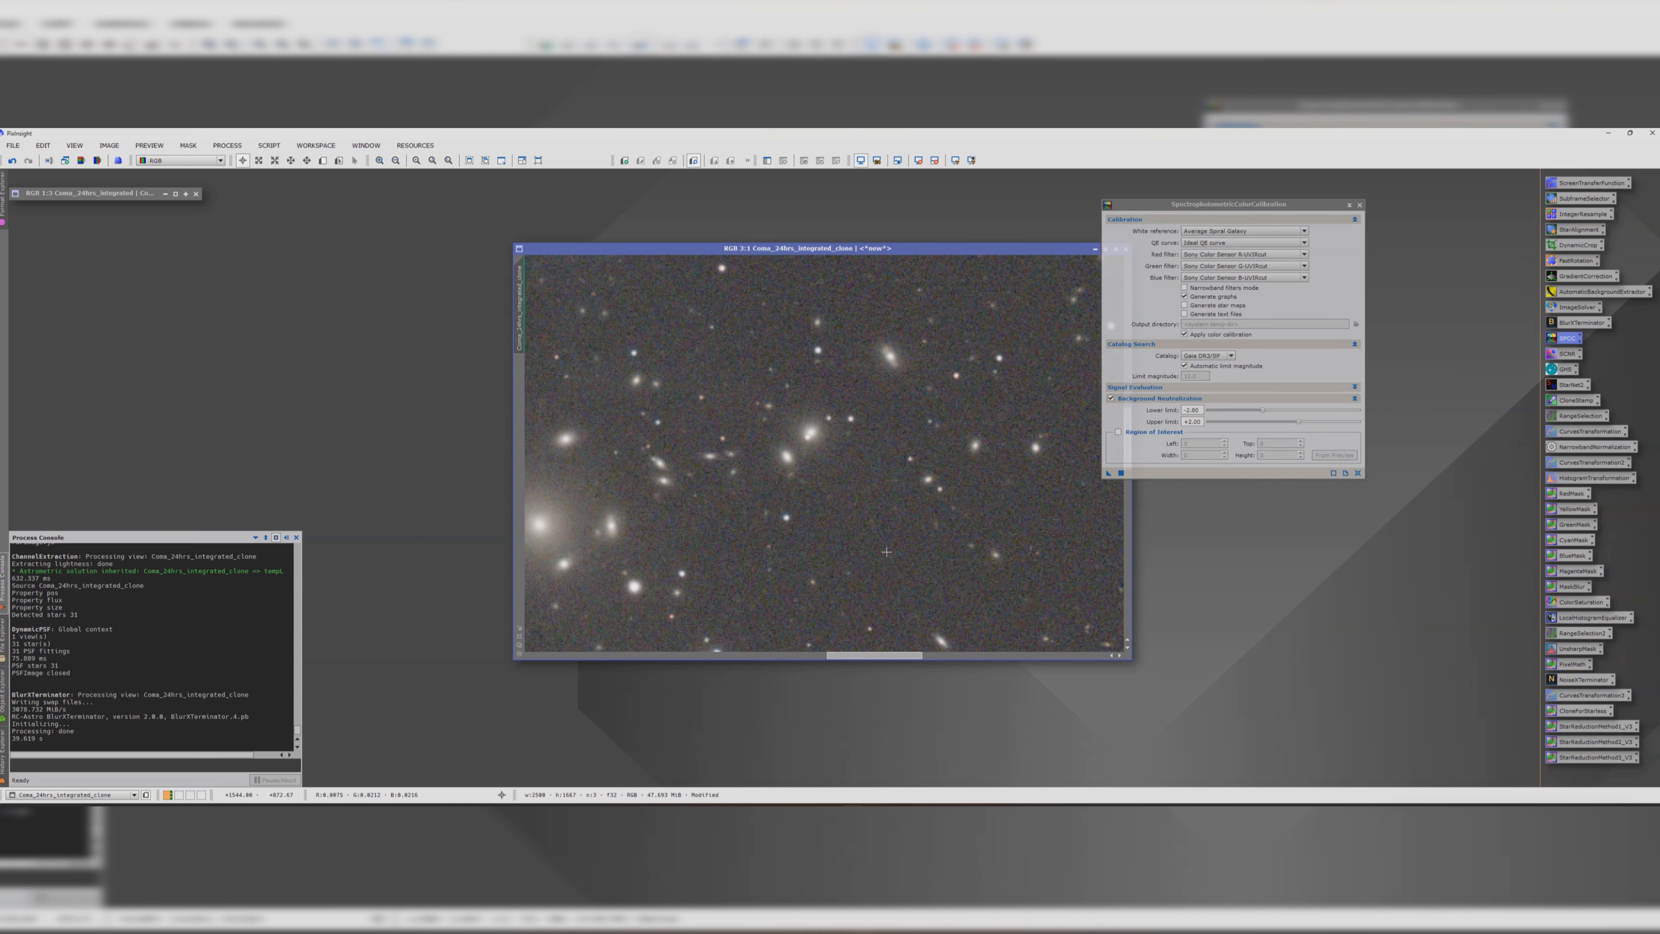
{"action": "left_click_drag", "start_coordinate": [874, 655], "coordinate": [934, 655]}
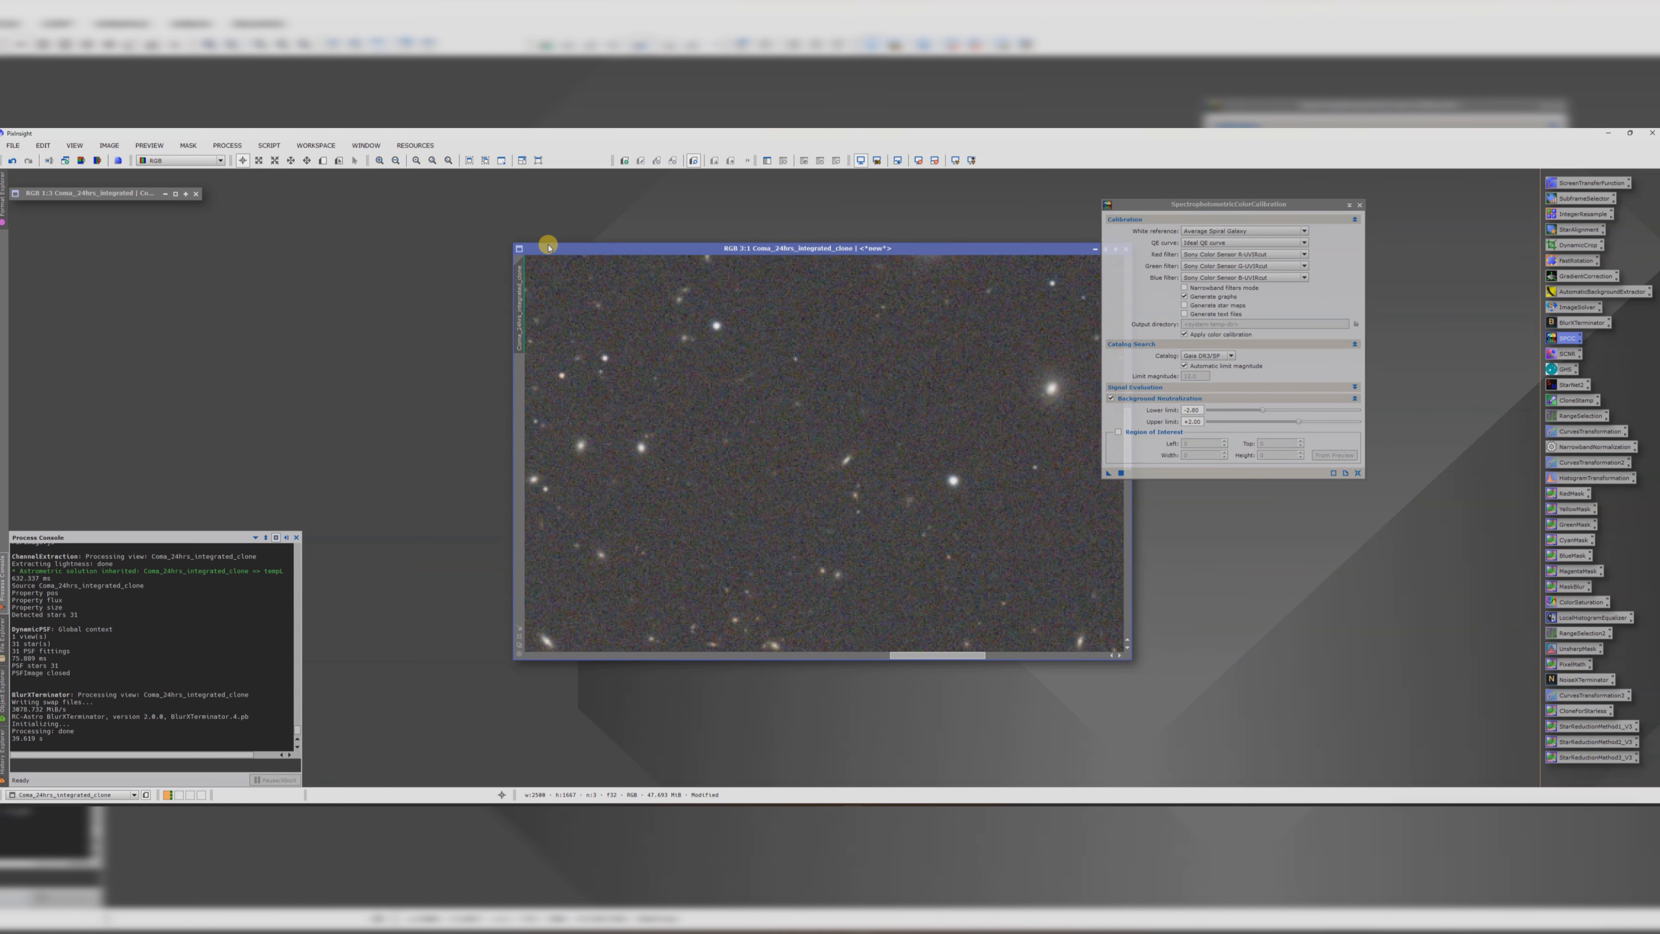
{"action": "left_click", "coordinate": [323, 161]}
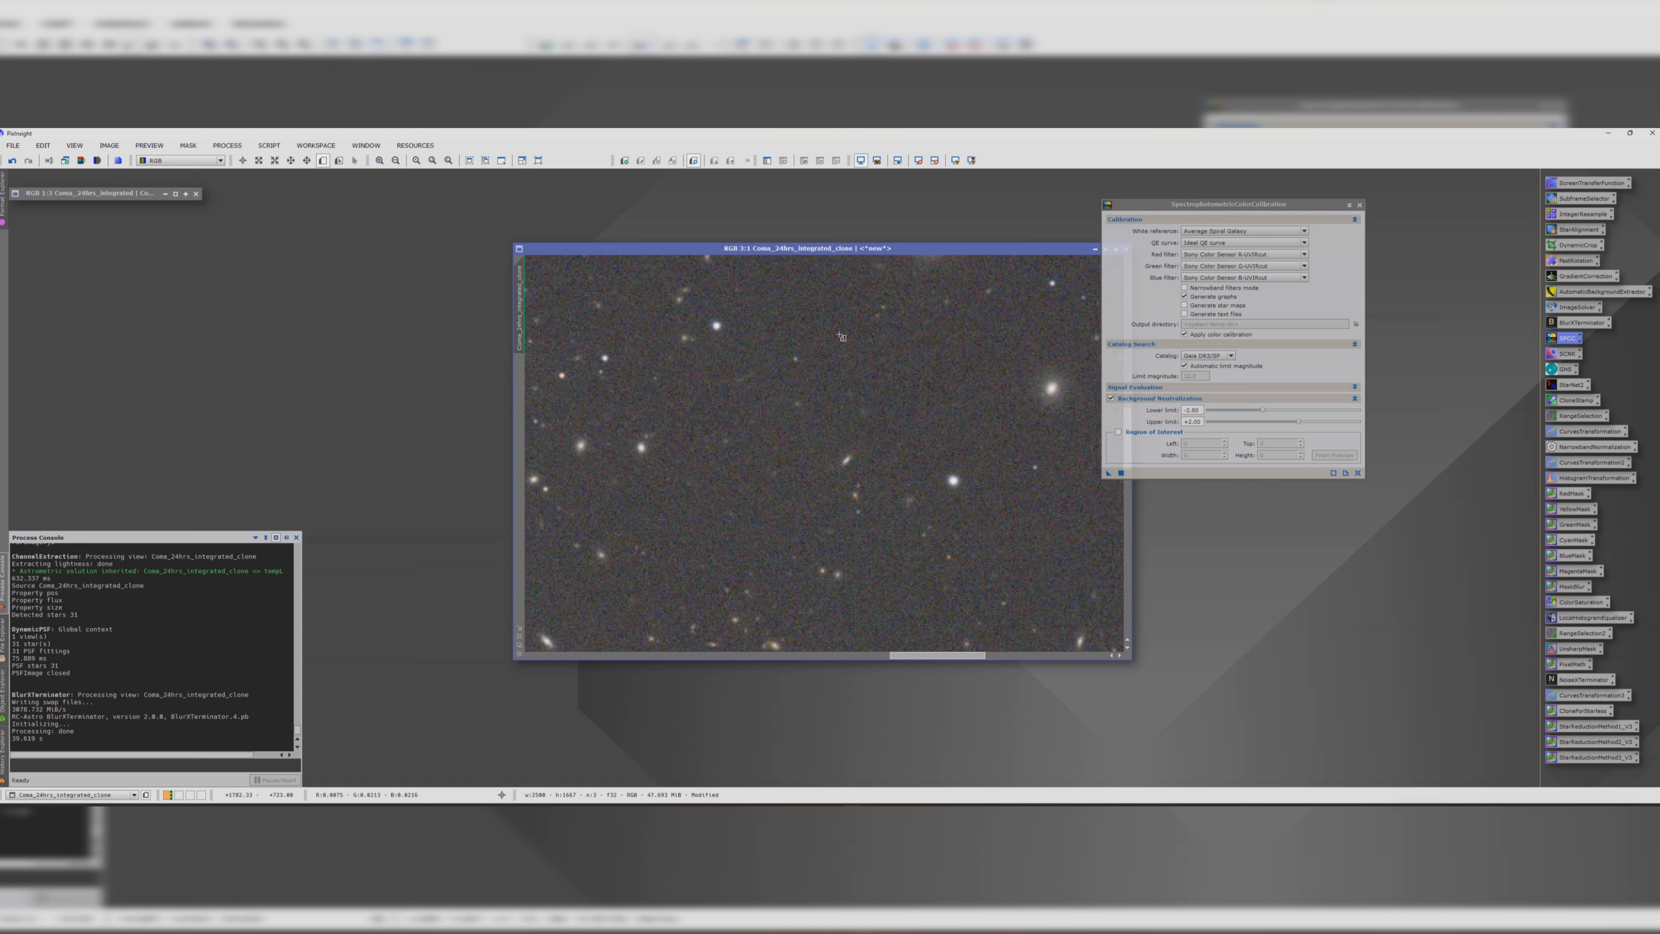
{"action": "left_click_drag", "start_coordinate": [749, 267], "coordinate": [857, 352]}
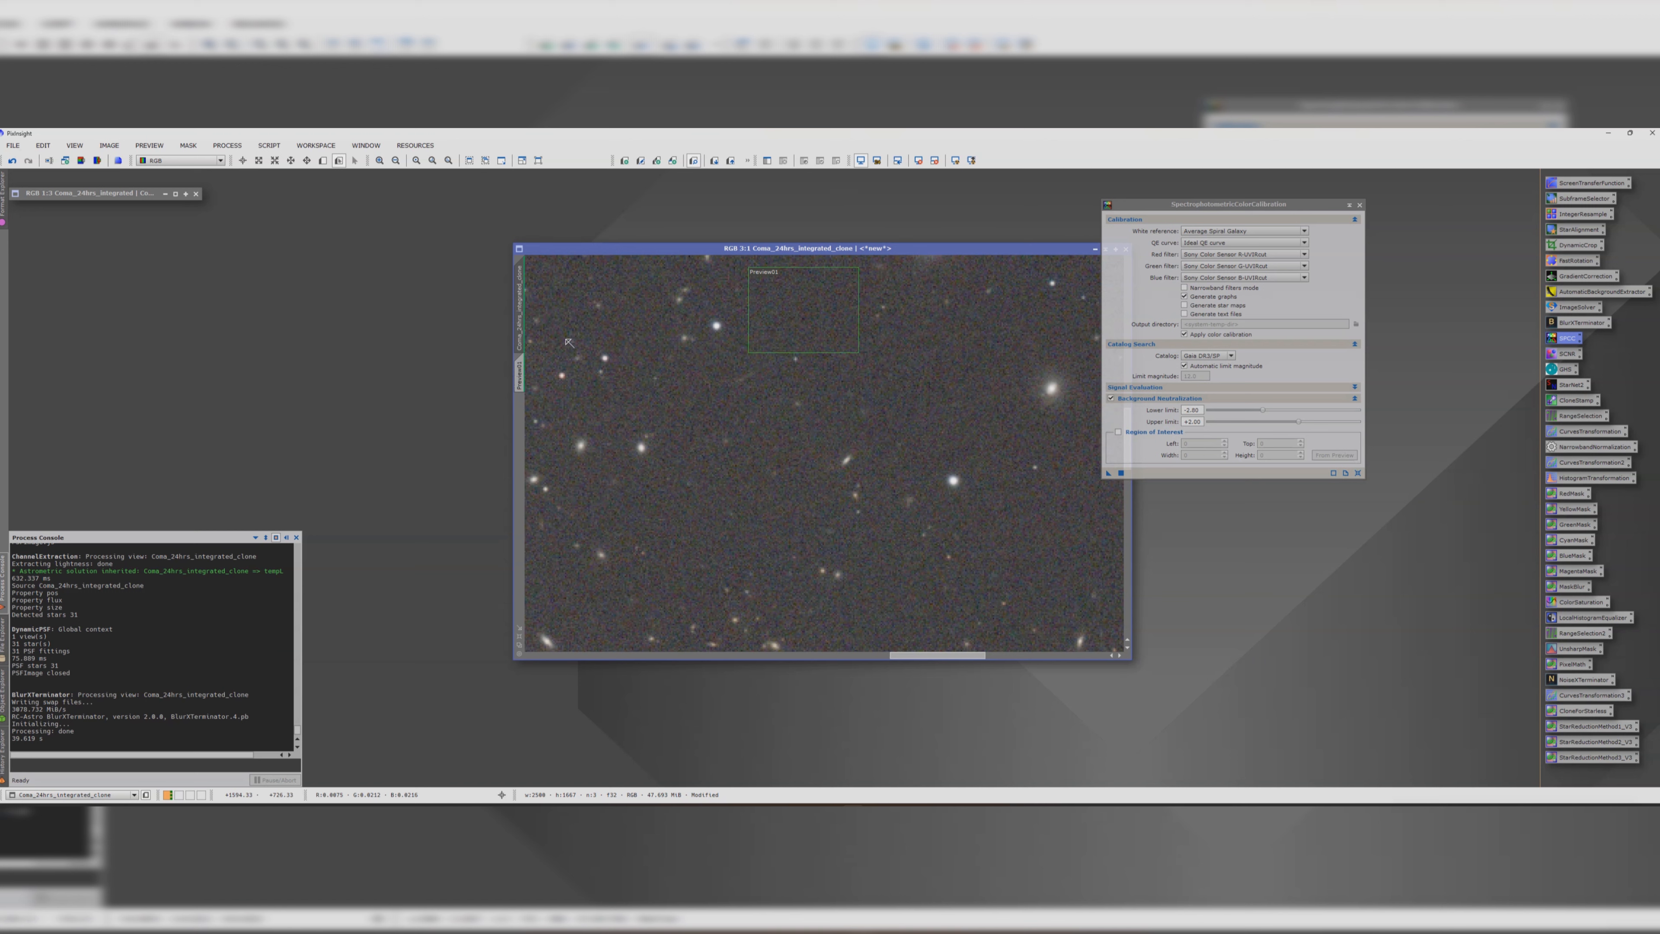
- Enable the background neutralization region of interest and take its bounds from the clone's background preview
{"action": "left_click", "coordinate": [1117, 370]}
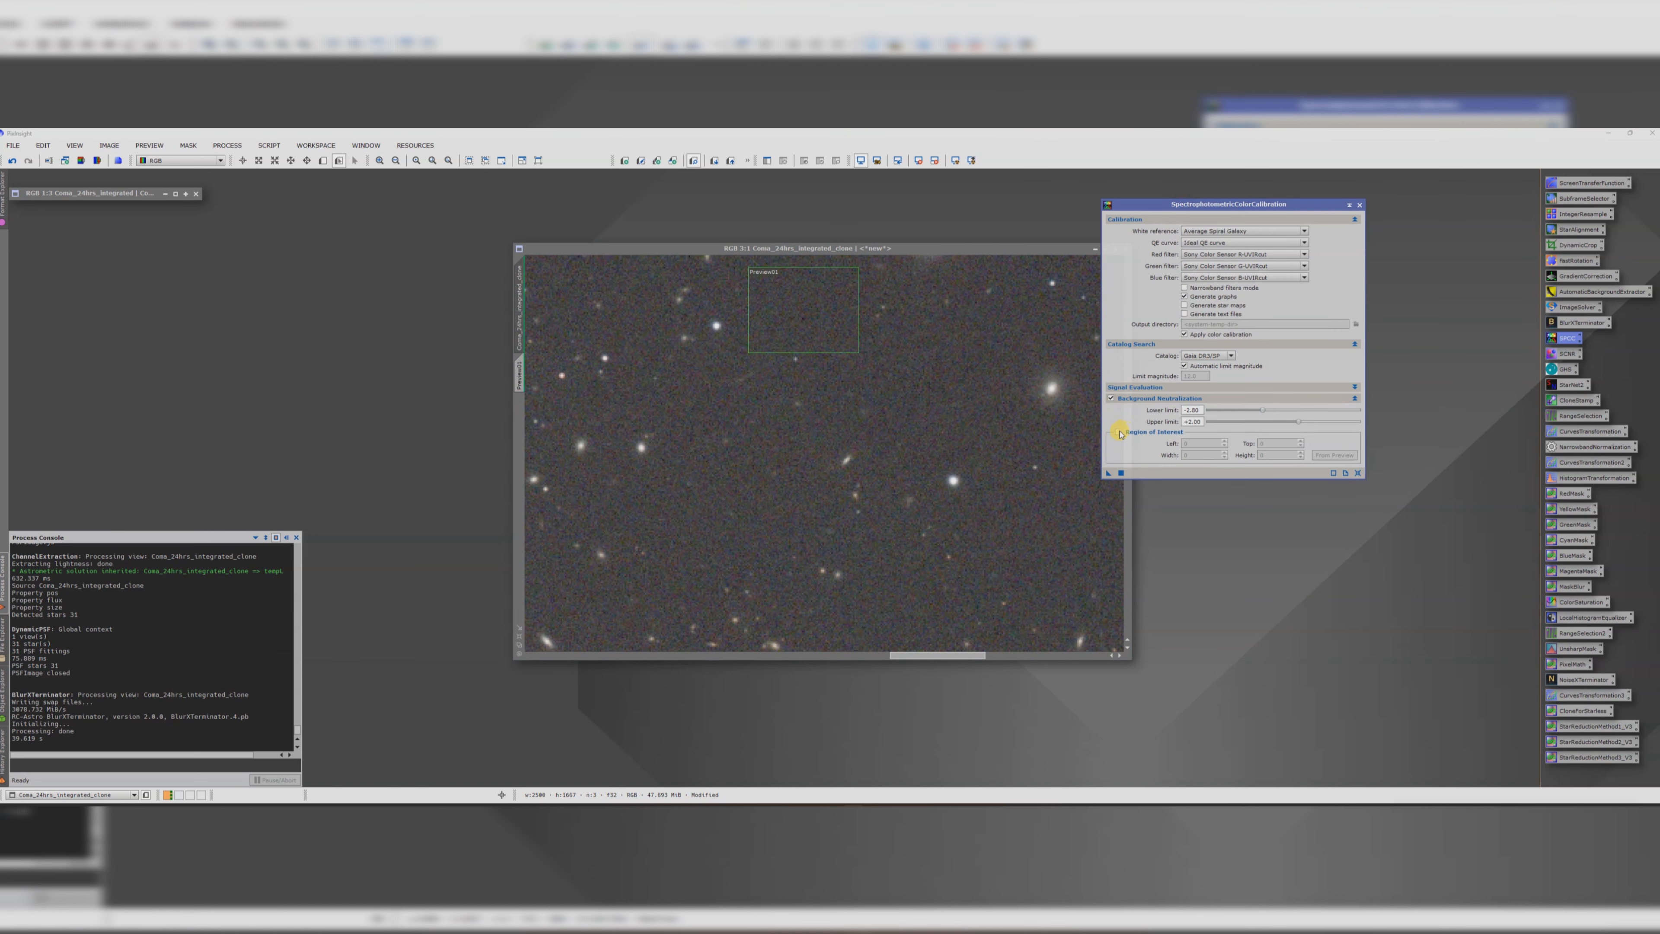
{"action": "left_click", "coordinate": [1118, 432]}
{"action": "left_click", "coordinate": [1334, 455]}
{"action": "left_click", "coordinate": [842, 459]}
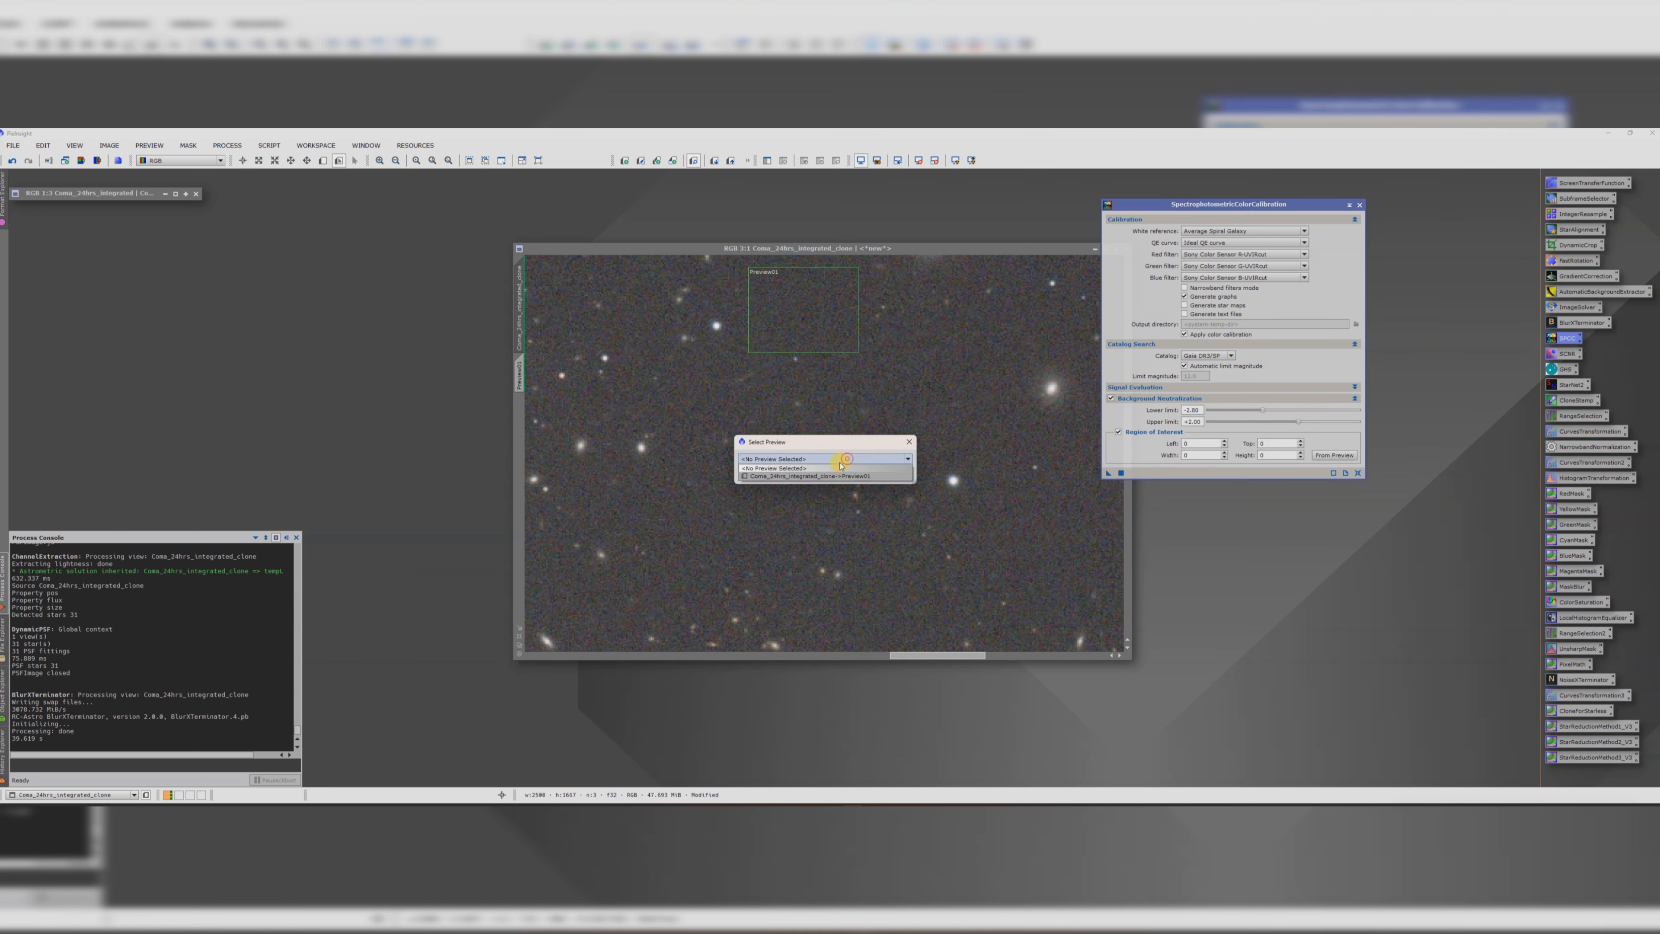
{"action": "left_click", "coordinate": [801, 476]}
{"action": "left_click", "coordinate": [848, 473]}
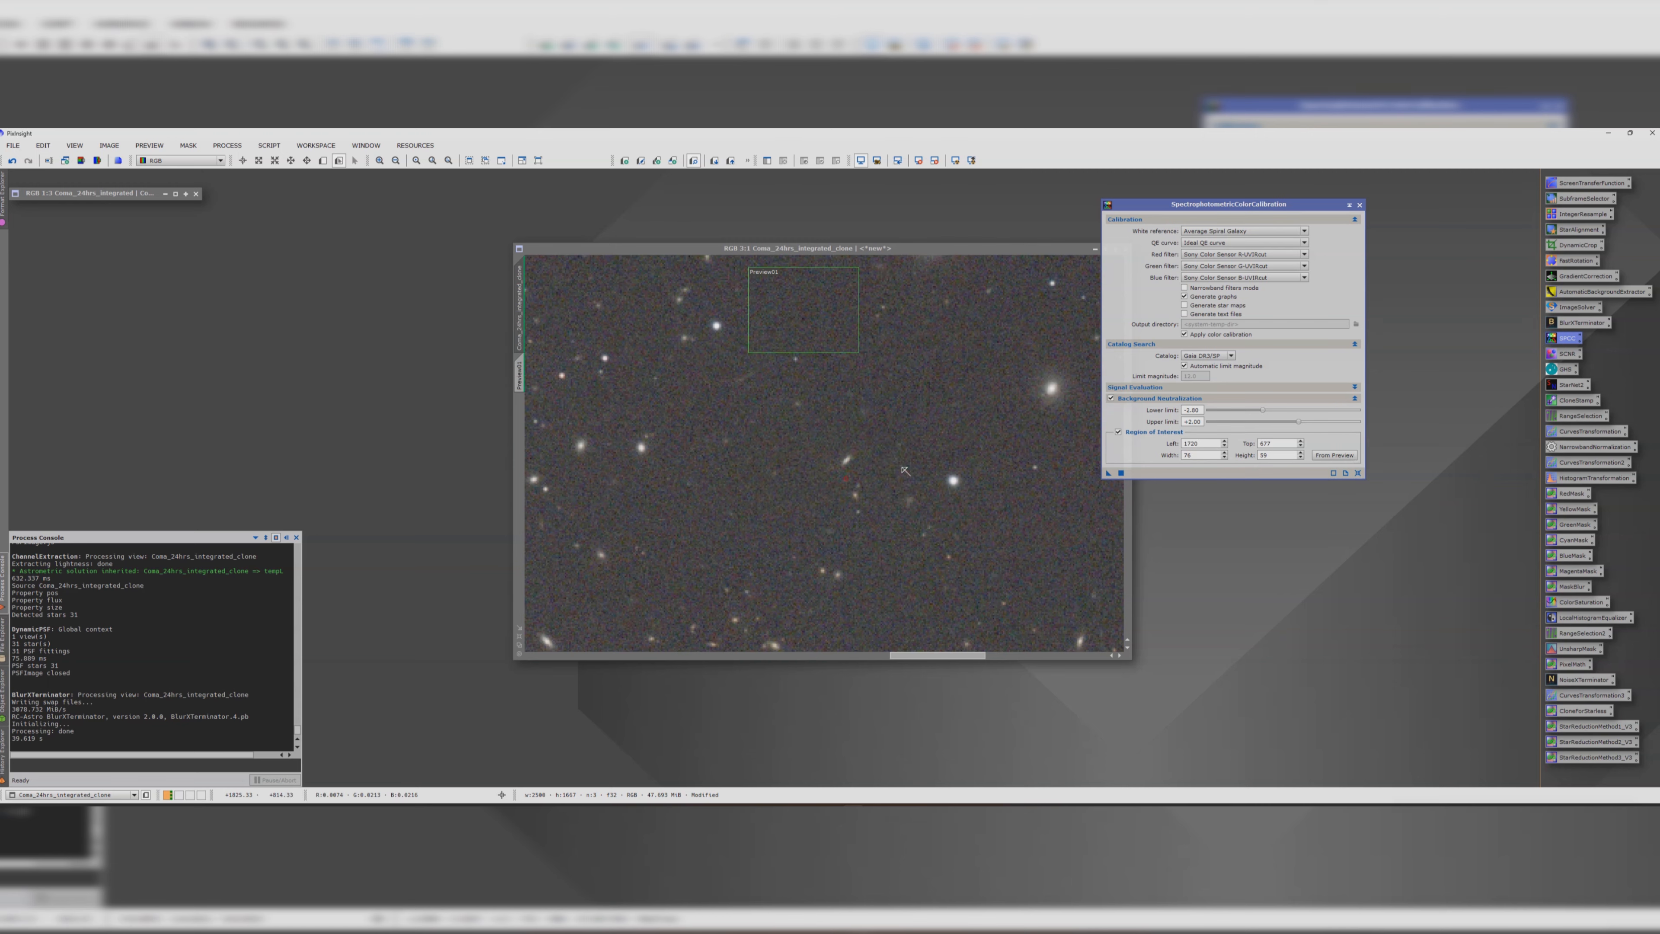
- Apply SpectrophotometricColorCalibration to the whole cloned image, view the white balance graphs, and close them
{"action": "key", "text": "ctrl+shift+z"}
{"action": "left_click_drag", "start_coordinate": [1109, 474], "coordinate": [920, 508]}
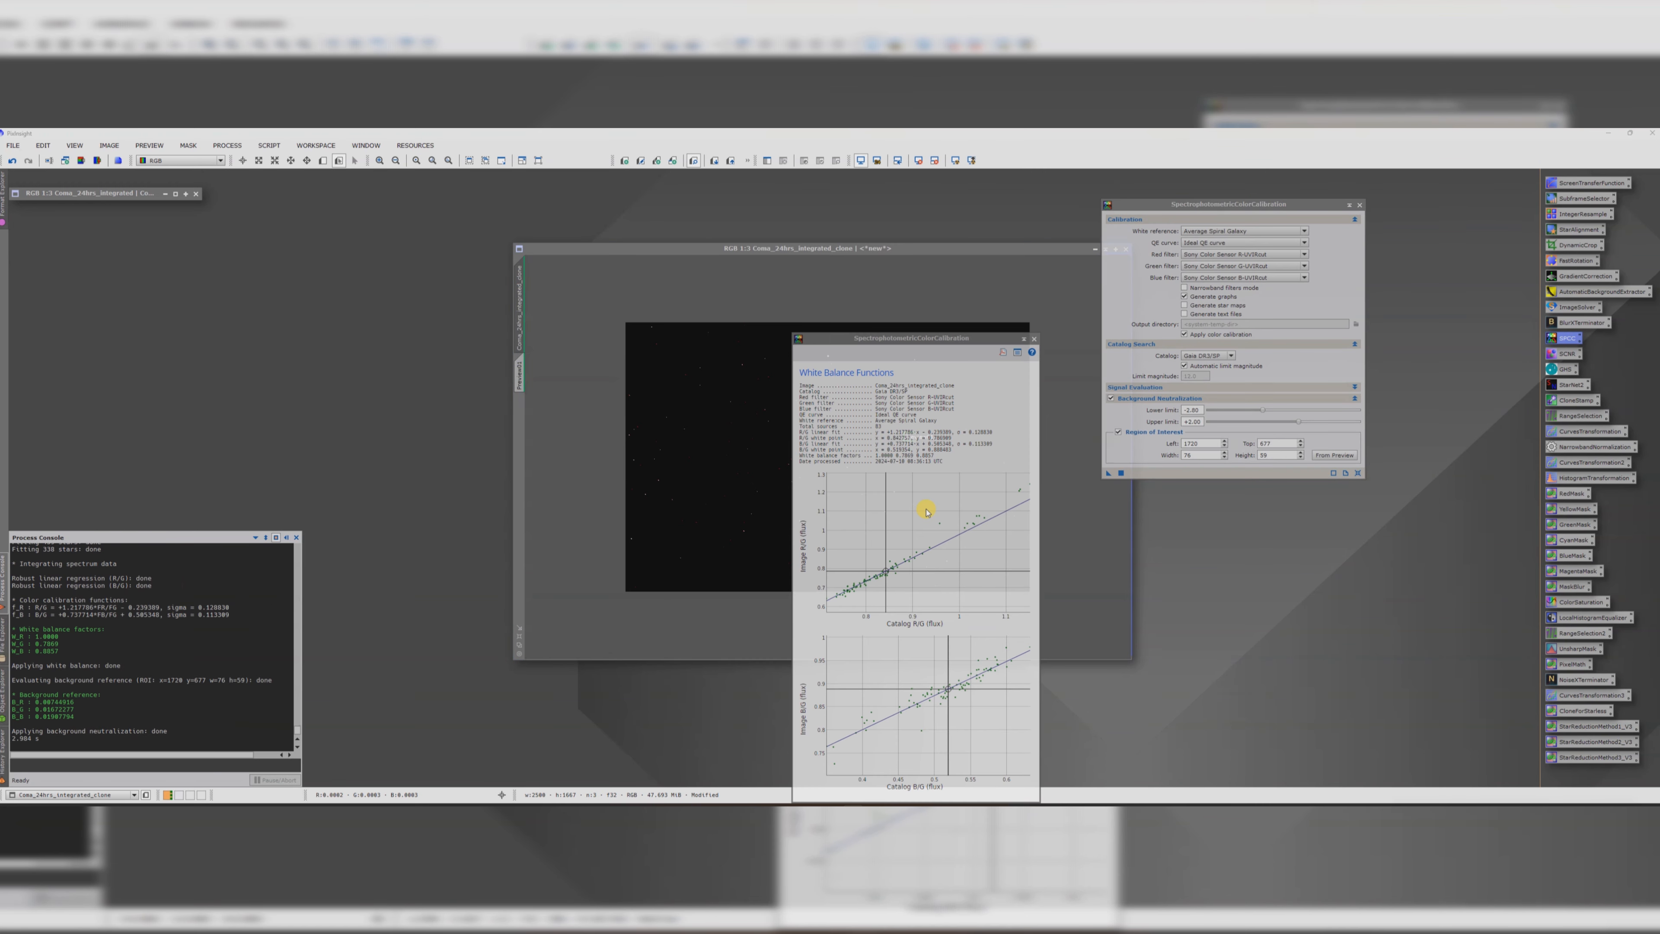
{"action": "left_click_drag", "start_coordinate": [865, 339], "coordinate": [430, 213]}
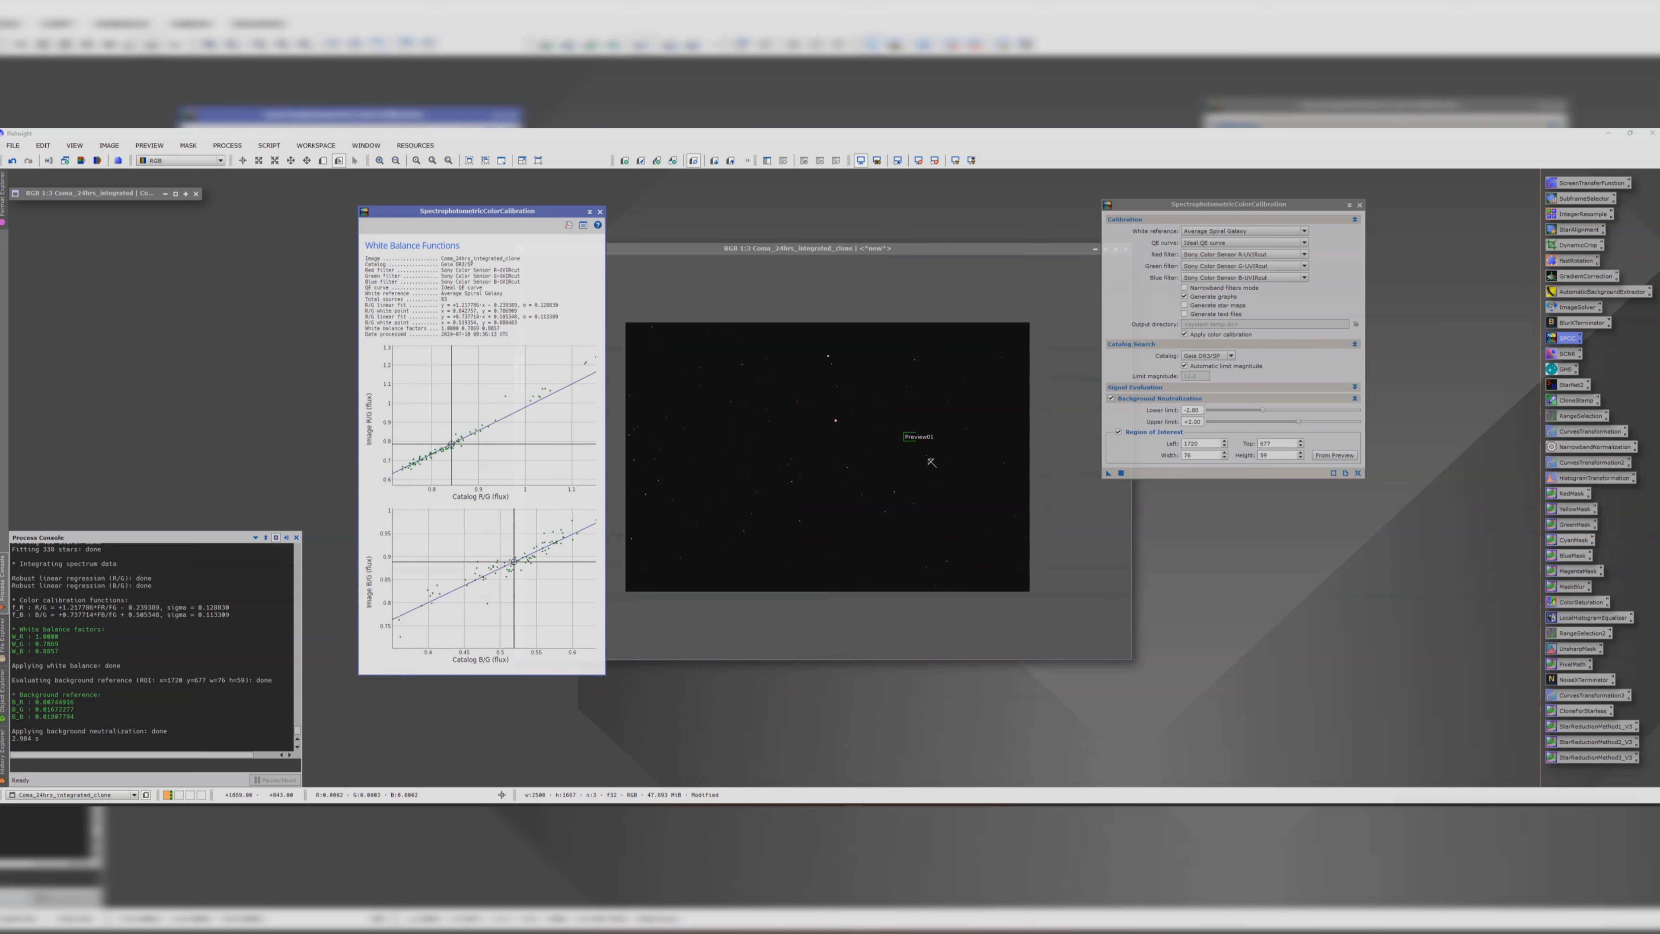
{"action": "left_click", "coordinate": [599, 211]}
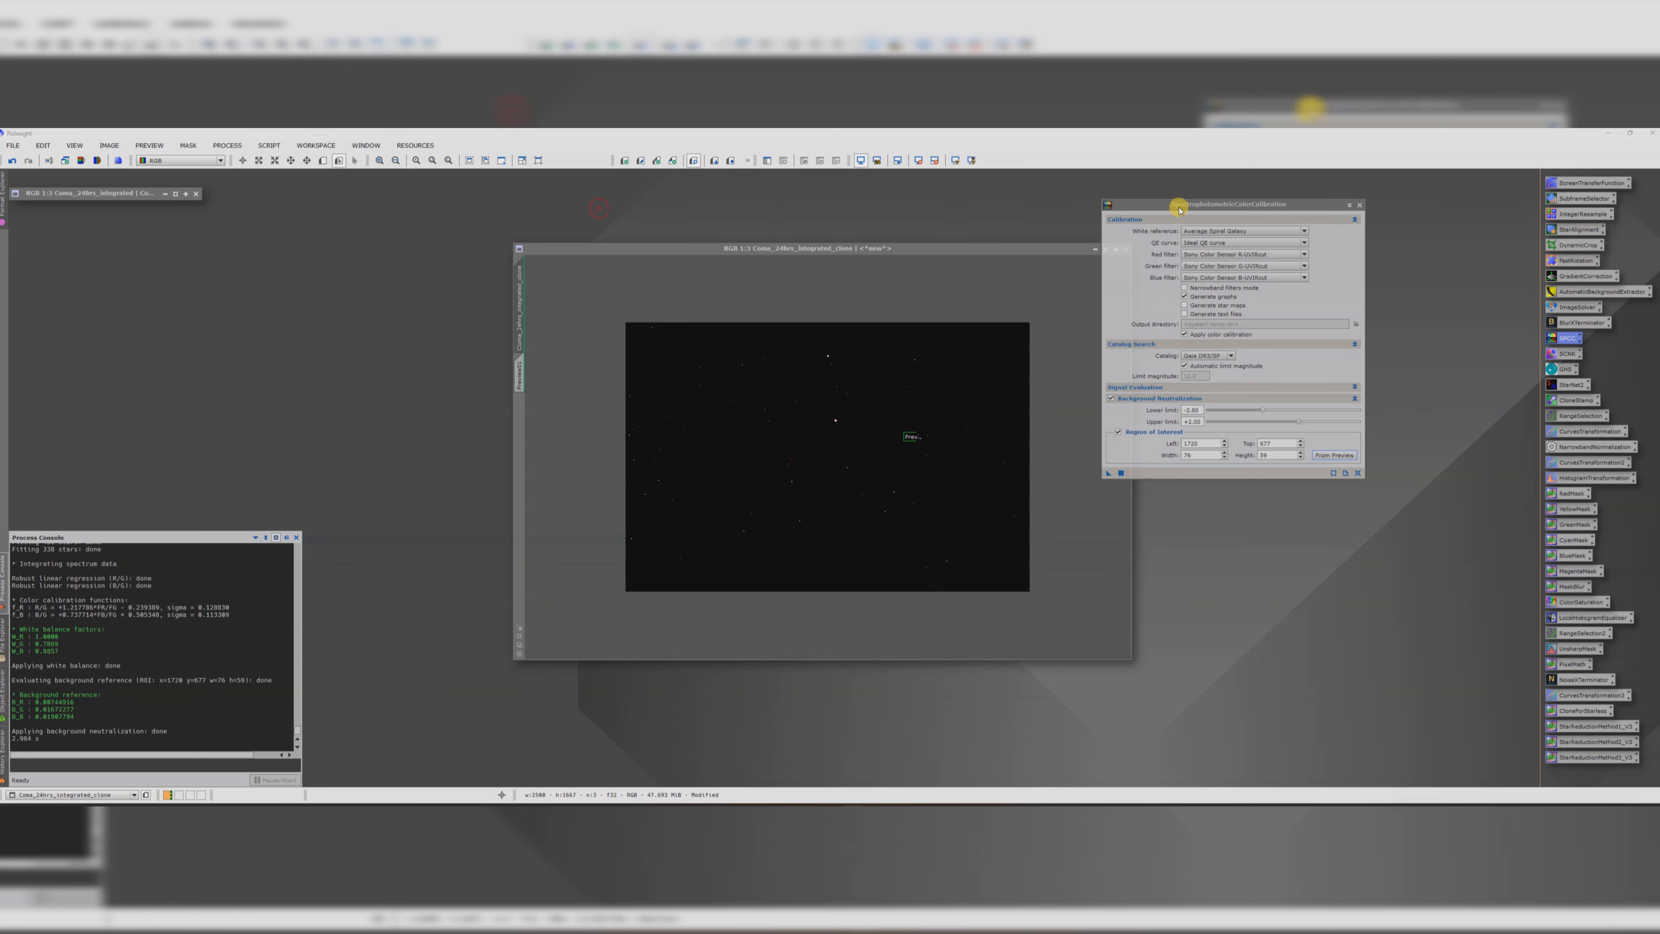
- Auto-stretch the display of the color-calibrated image with ScreenTransferFunction
{"action": "double_click", "coordinate": [1577, 184]}
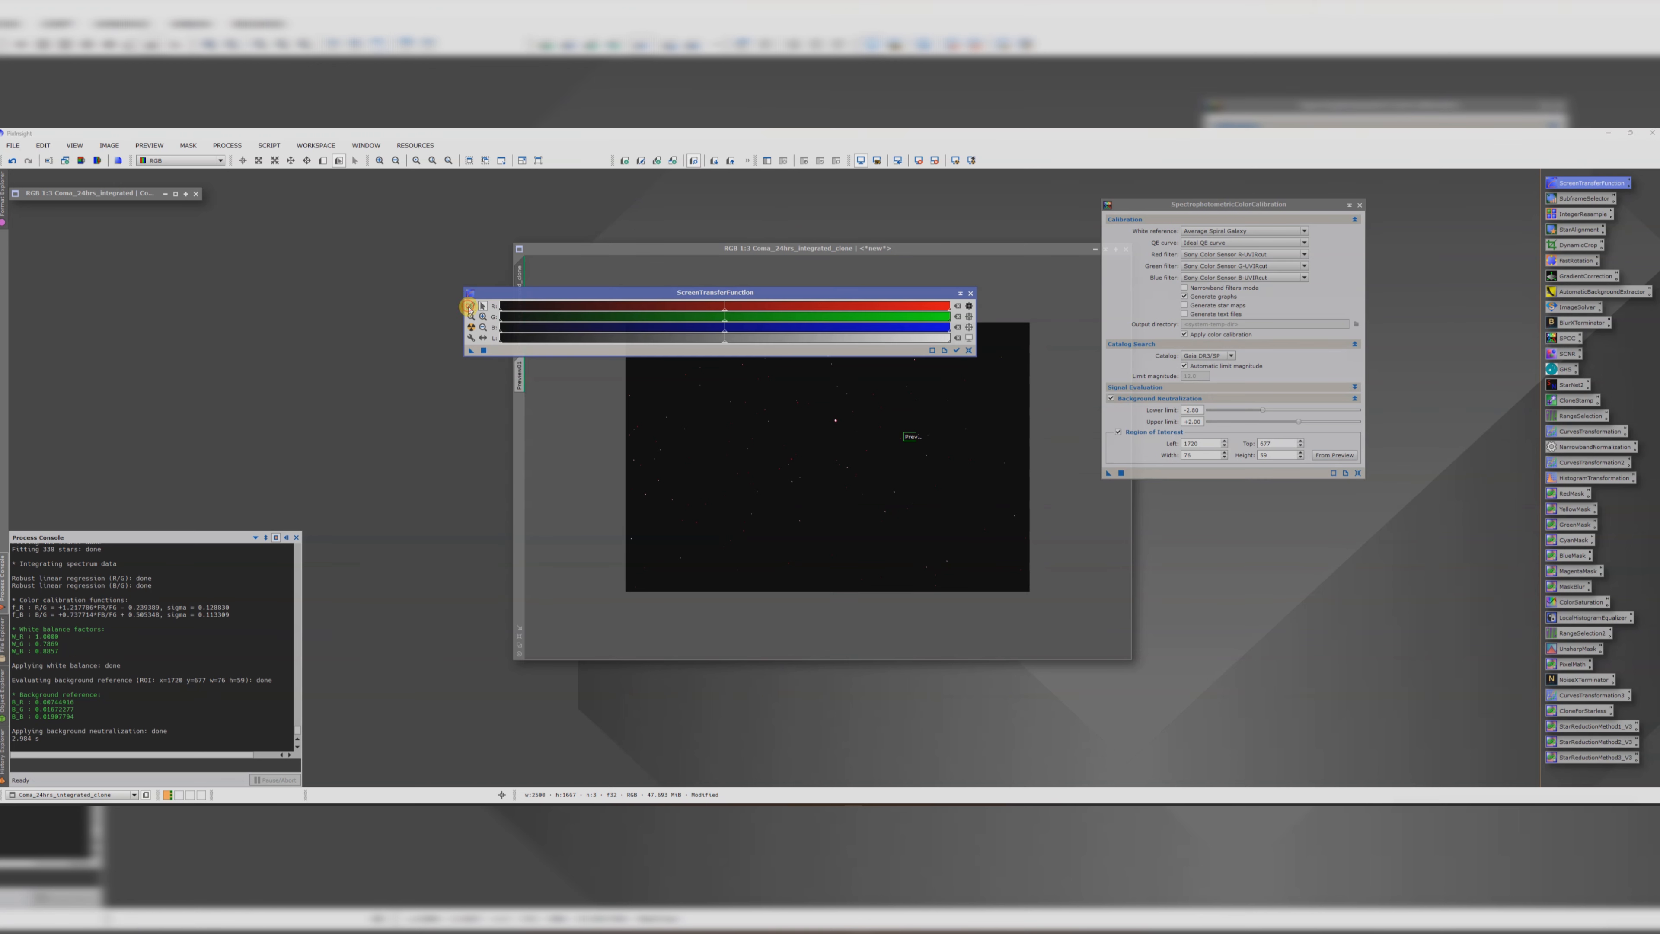
{"action": "left_click", "coordinate": [471, 327]}
{"action": "left_click_drag", "start_coordinate": [507, 295], "coordinate": [221, 253]}
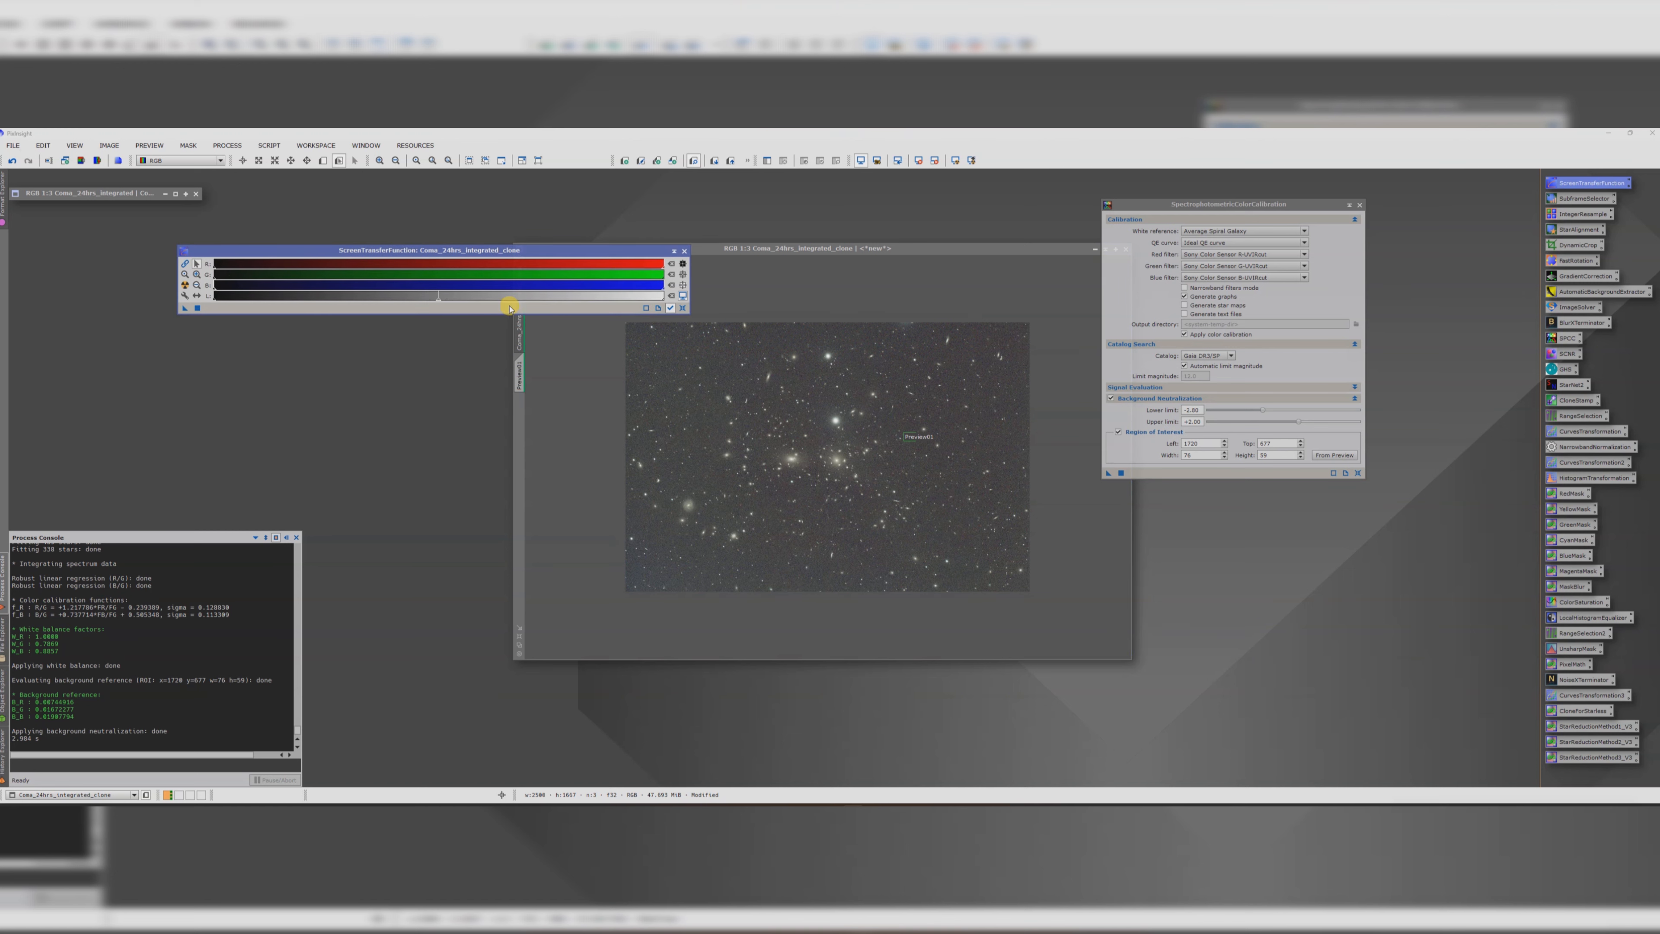
- Delete the background preview from the cloned image and close SpectrophotometricColorCalibration
{"action": "left_click", "coordinate": [519, 371]}
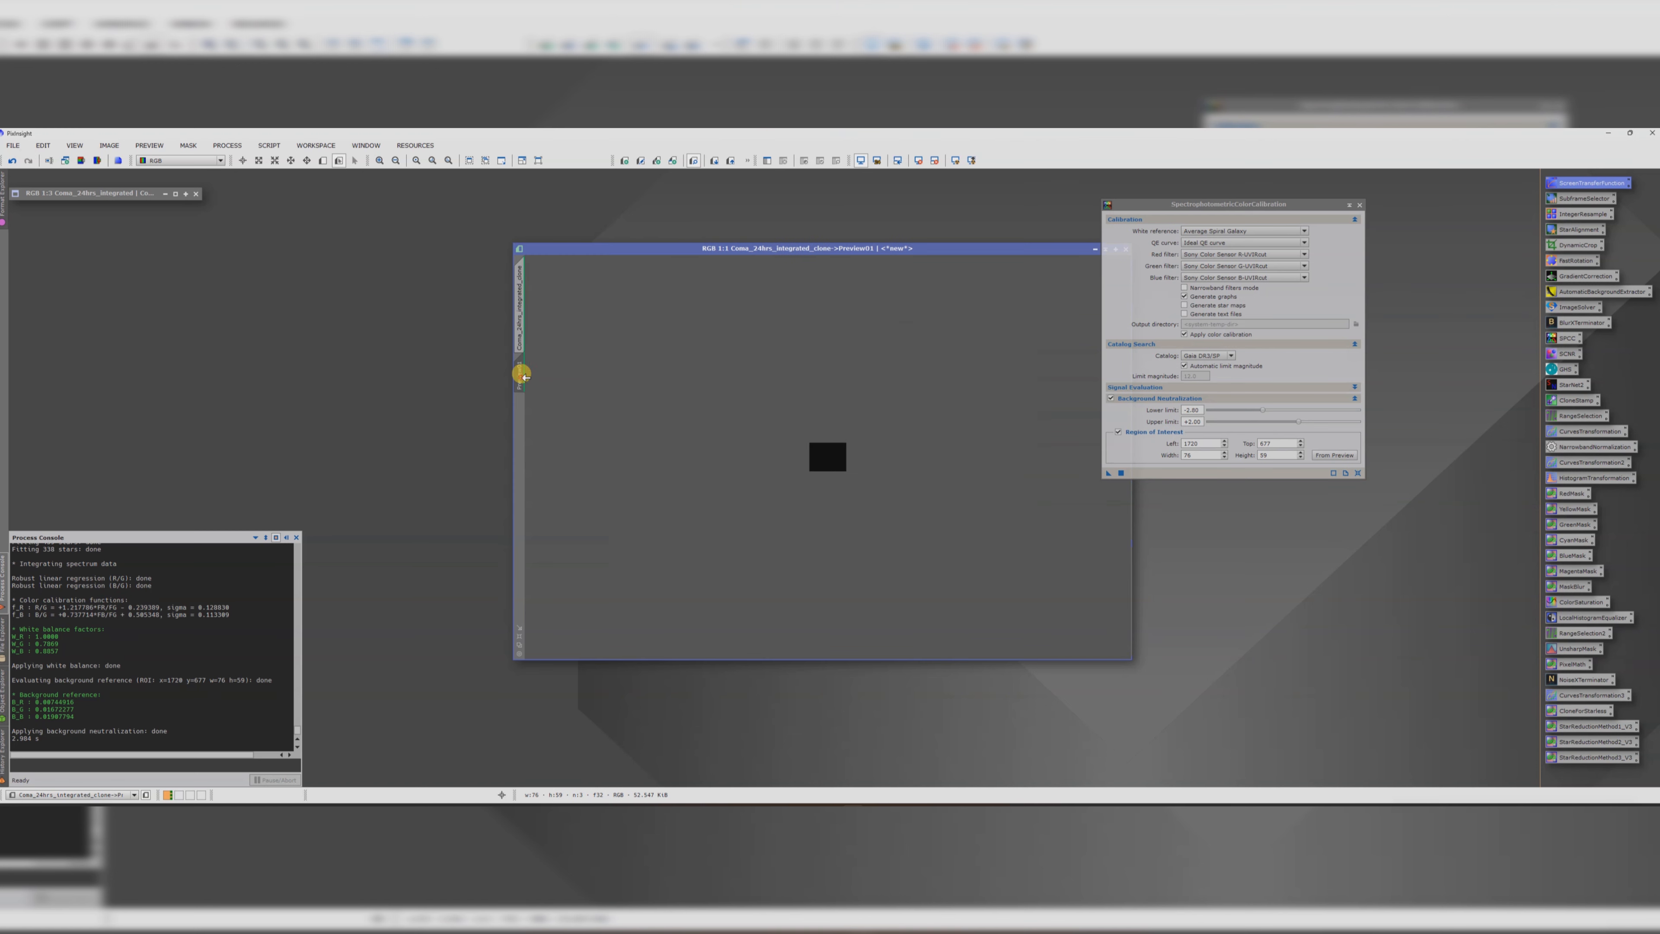
{"action": "right_click", "coordinate": [519, 370]}
{"action": "left_click", "coordinate": [555, 467]}
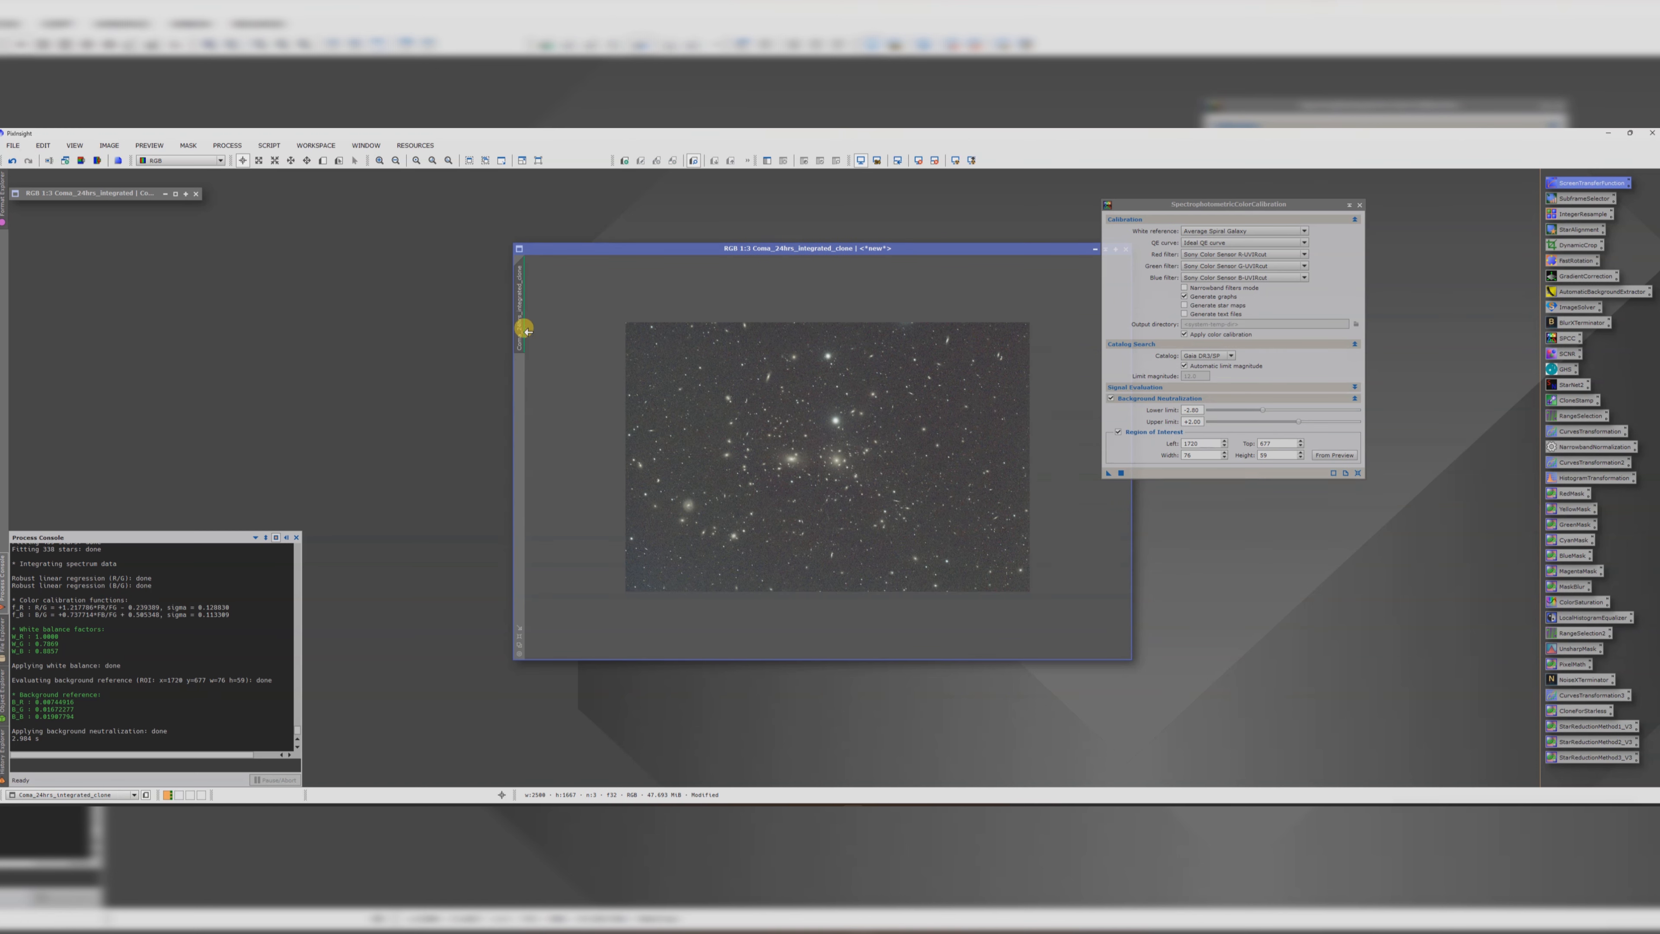
{"action": "left_click", "coordinate": [1359, 205]}
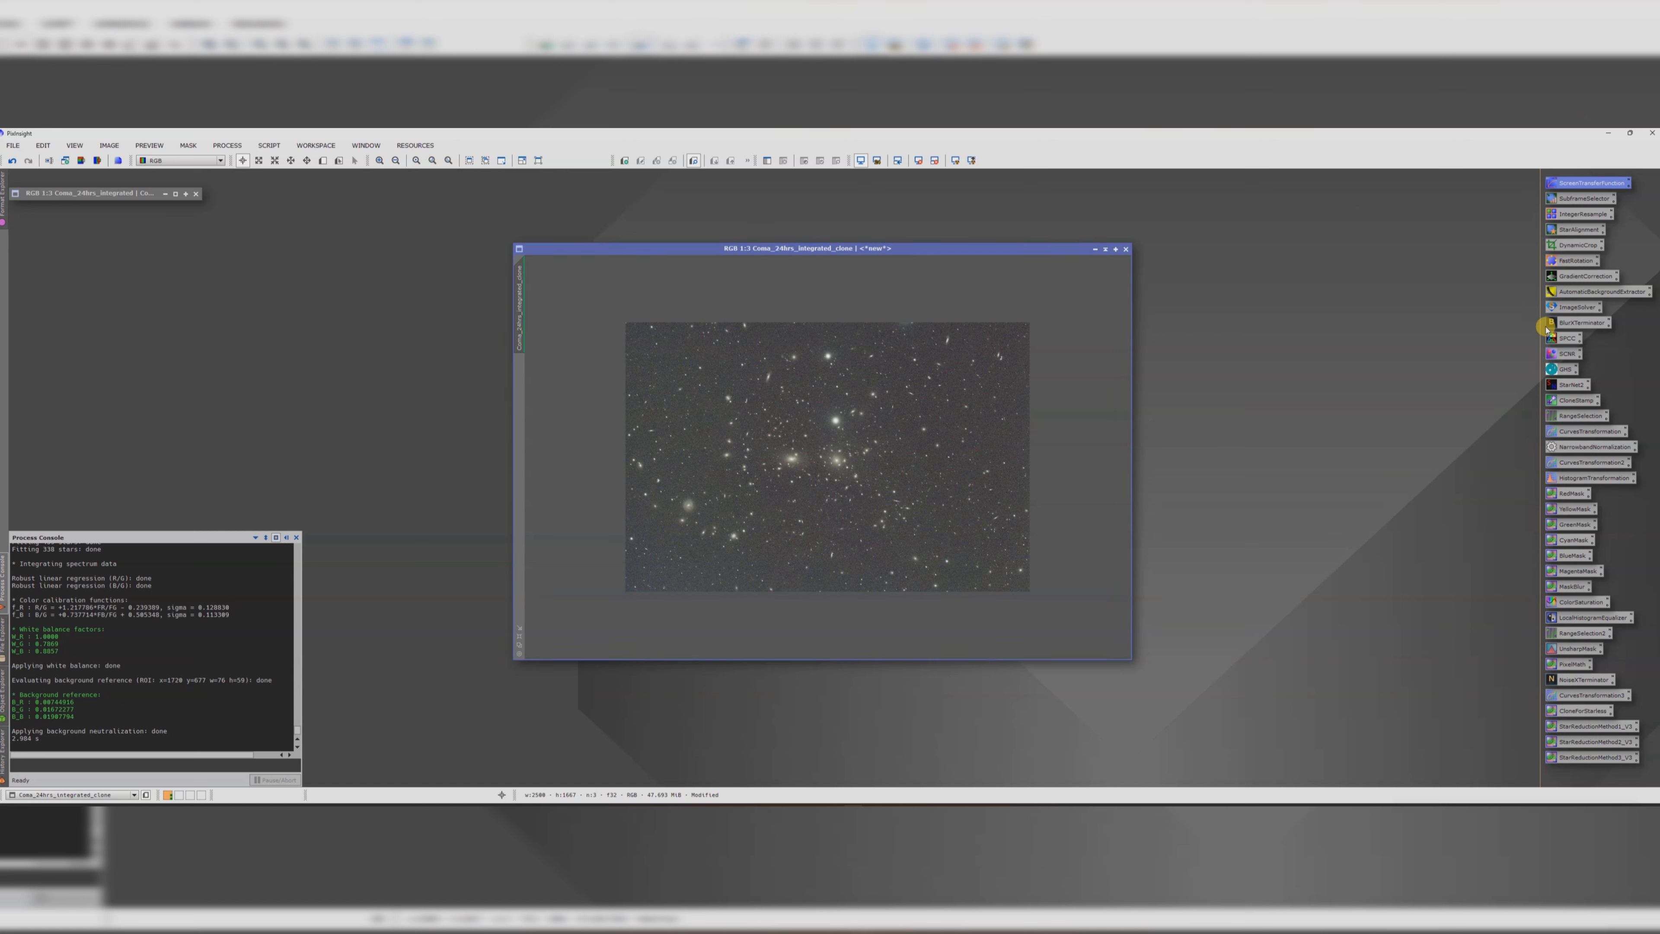
- Remove green noise from the clone using SCNR with Average Neutral protection and an amount of 1.00, and close it
{"action": "double_click", "coordinate": [1565, 360]}
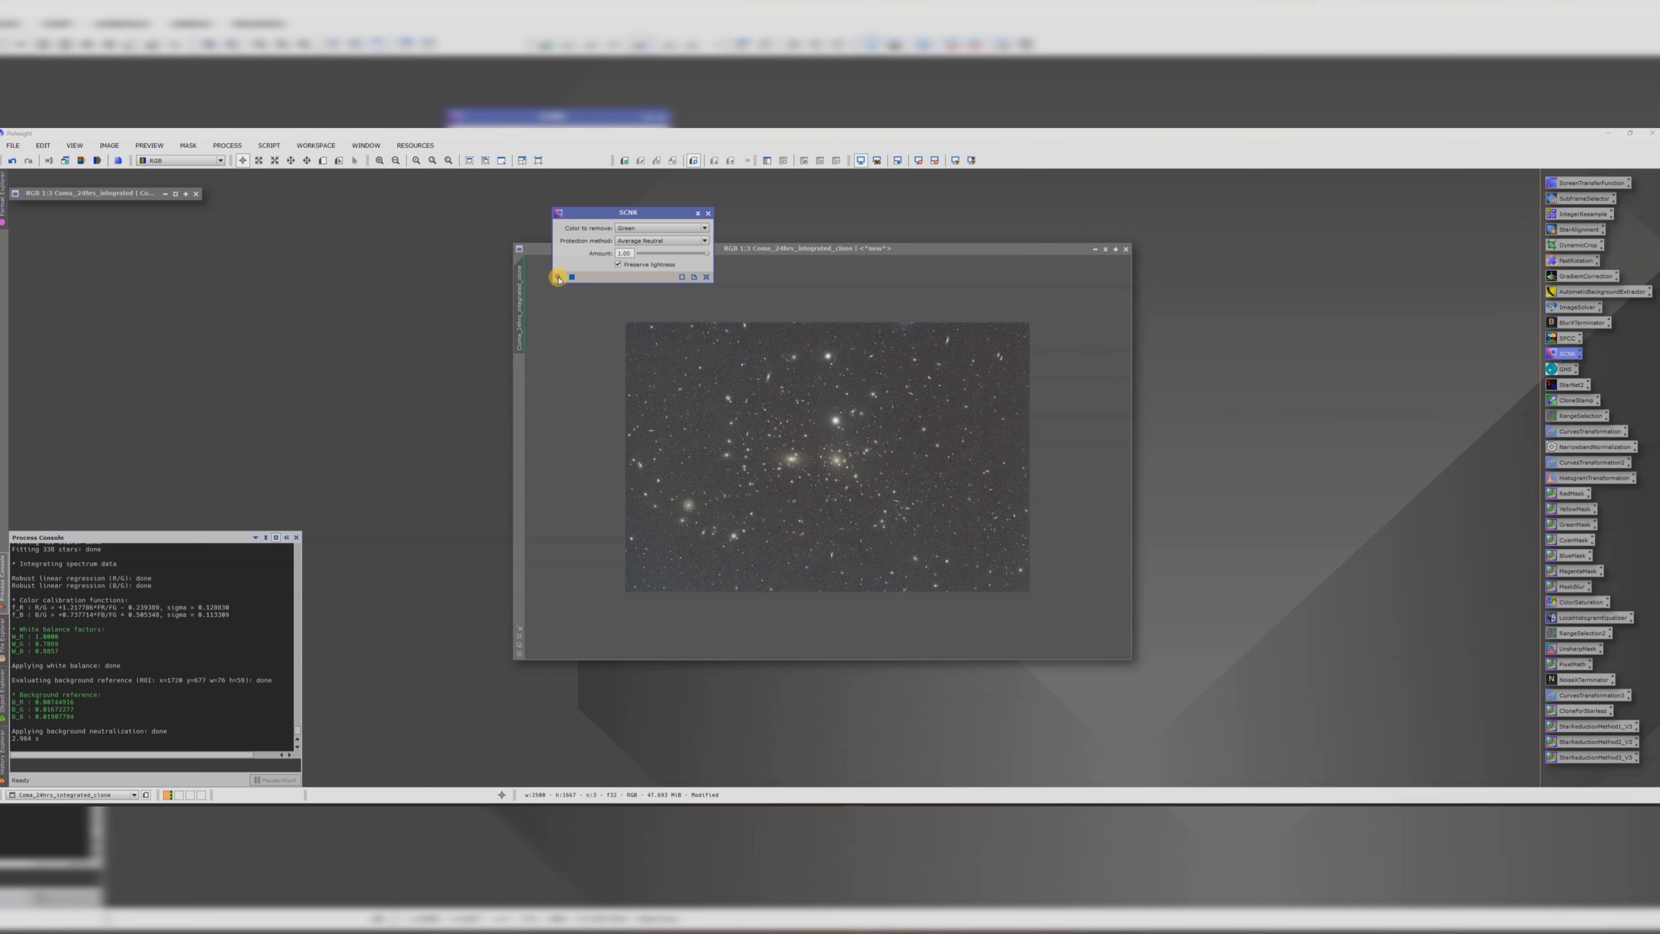
{"action": "left_click_drag", "start_coordinate": [559, 277], "coordinate": [763, 439]}
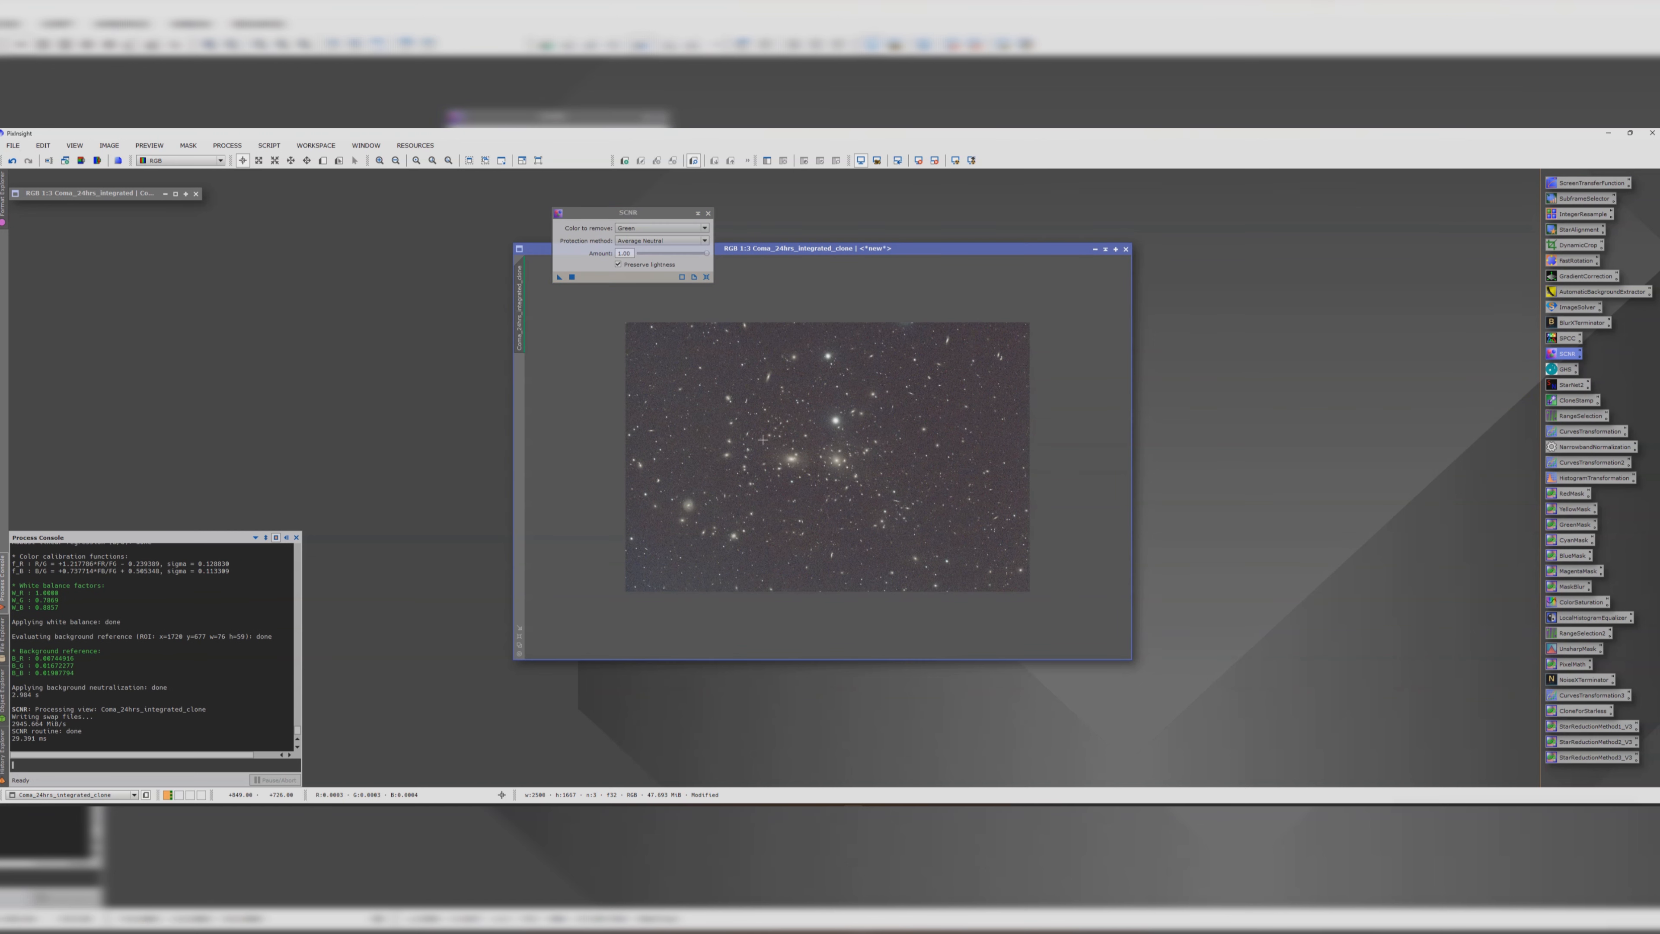
{"action": "left_click", "coordinate": [708, 212]}
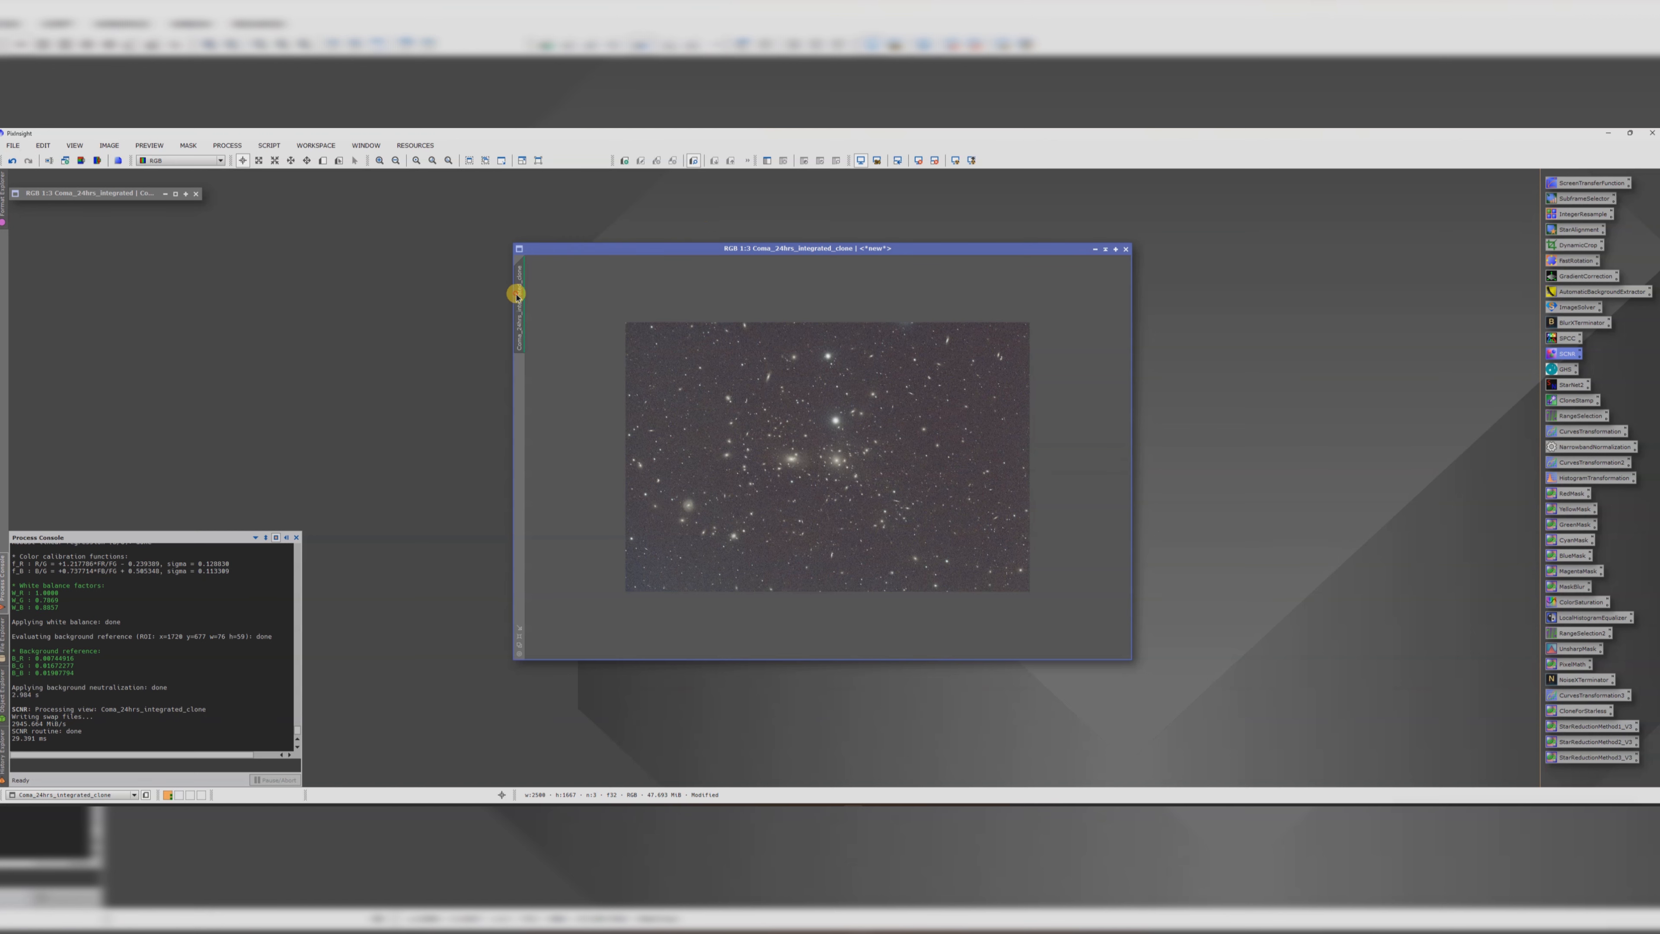
- Clone the color-corrected image, minimize the source among the backups, and centre the new clone in the workspace
{"action": "left_click_drag", "start_coordinate": [517, 296], "coordinate": [1141, 270]}
{"action": "left_click", "coordinate": [1105, 249]}
{"action": "left_click_drag", "start_coordinate": [804, 437], "coordinate": [79, 203]}
{"action": "left_click_drag", "start_coordinate": [1261, 266], "coordinate": [578, 268]}
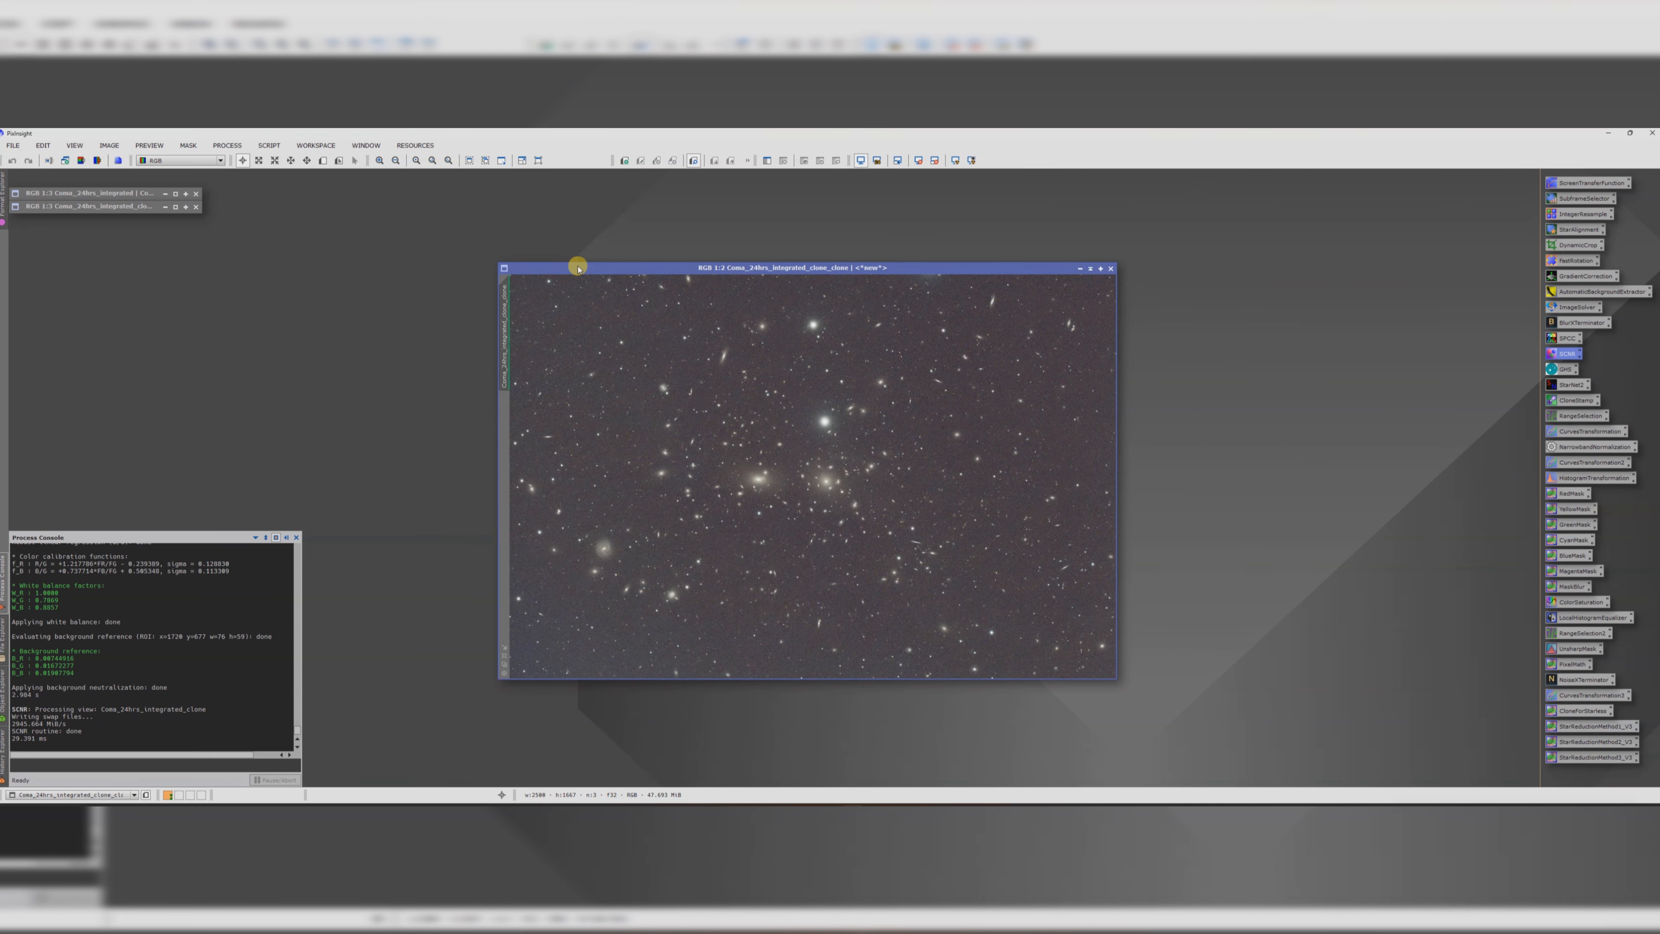
{"action": "left_click_drag", "start_coordinate": [587, 270], "coordinate": [570, 268]}
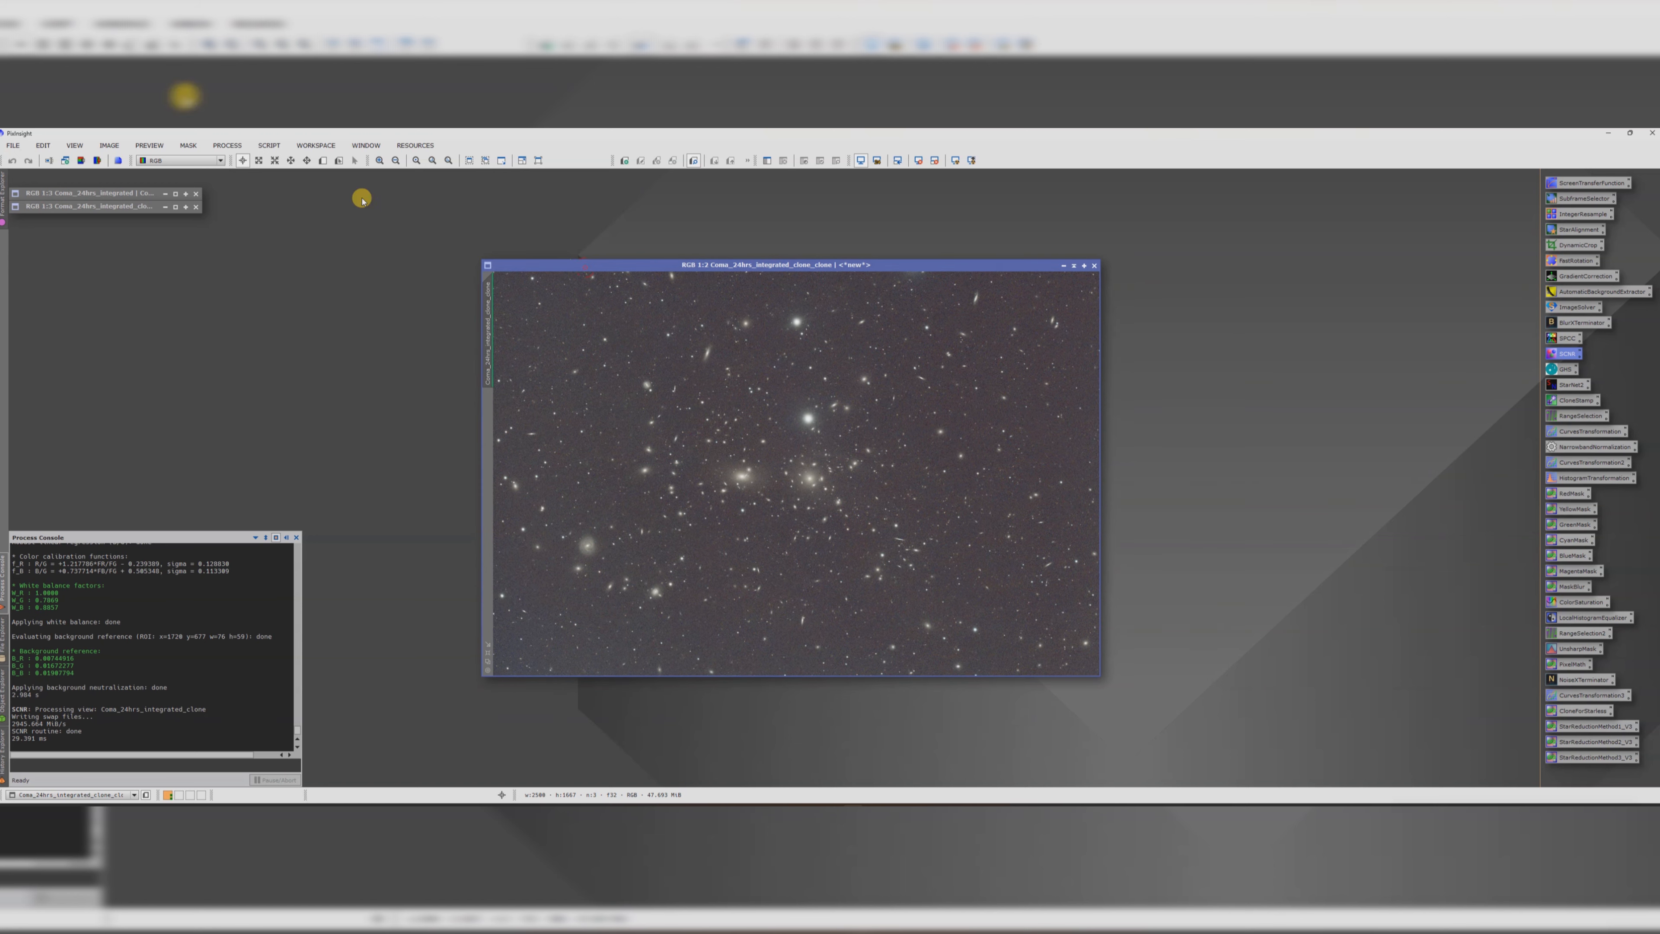
- Stretch the new clone with the EZ Soft Stretch script, keeping its default settings
{"action": "left_click", "coordinate": [268, 146]}
{"action": "mouse_move", "coordinate": [286, 208]}
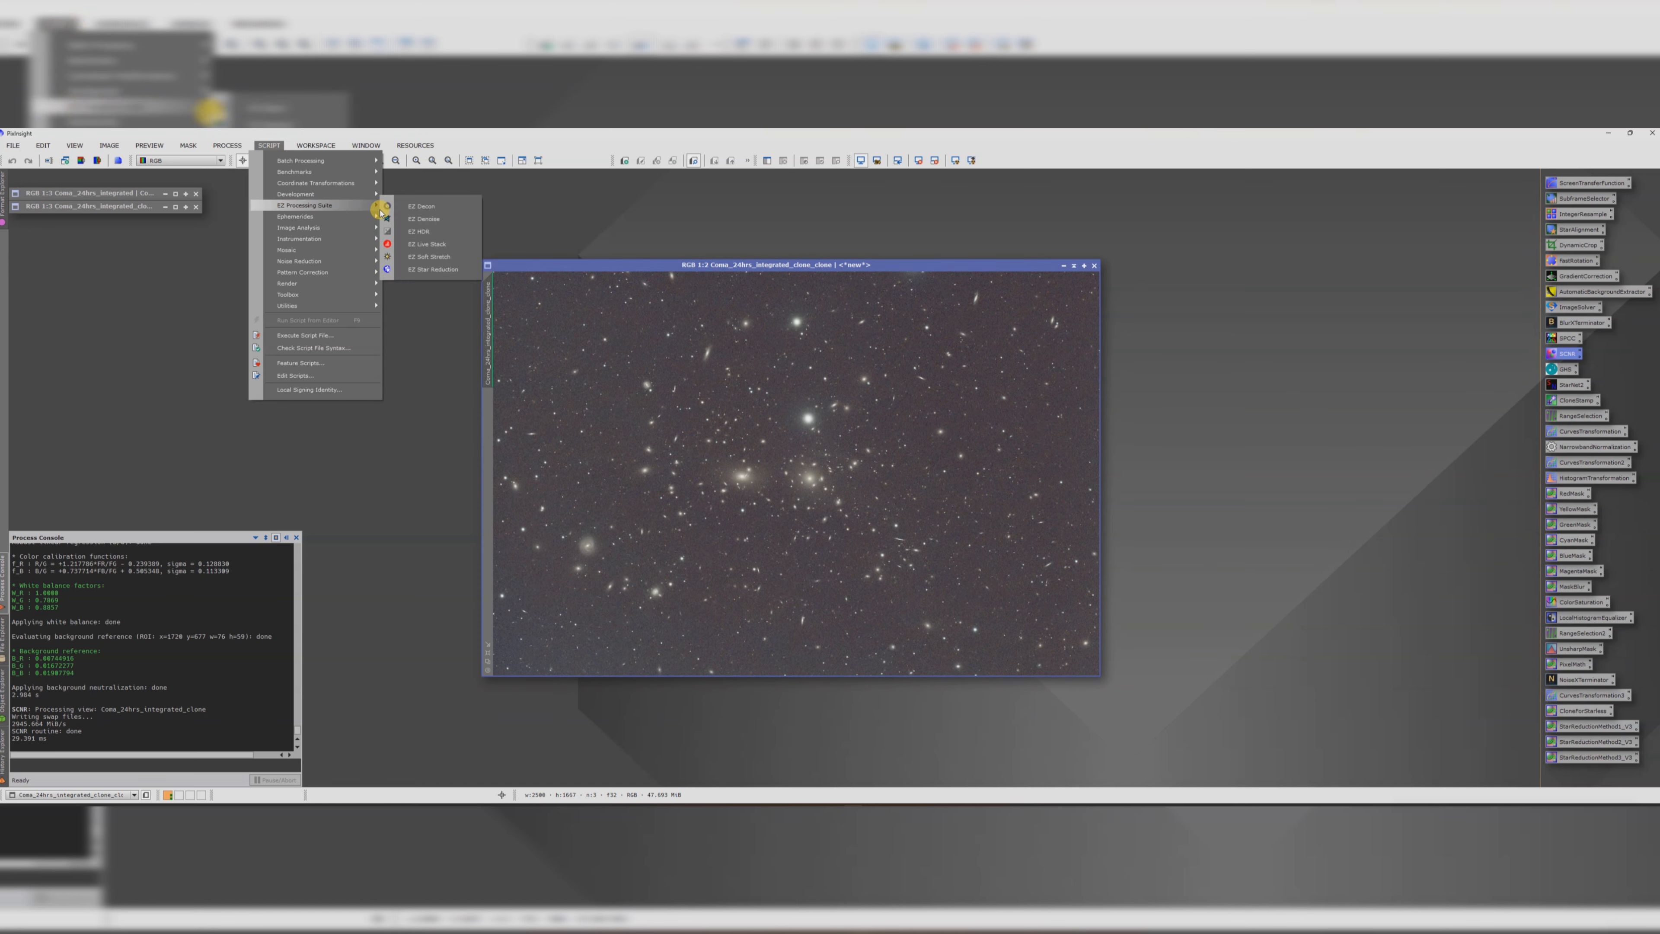
{"action": "left_click", "coordinate": [430, 252]}
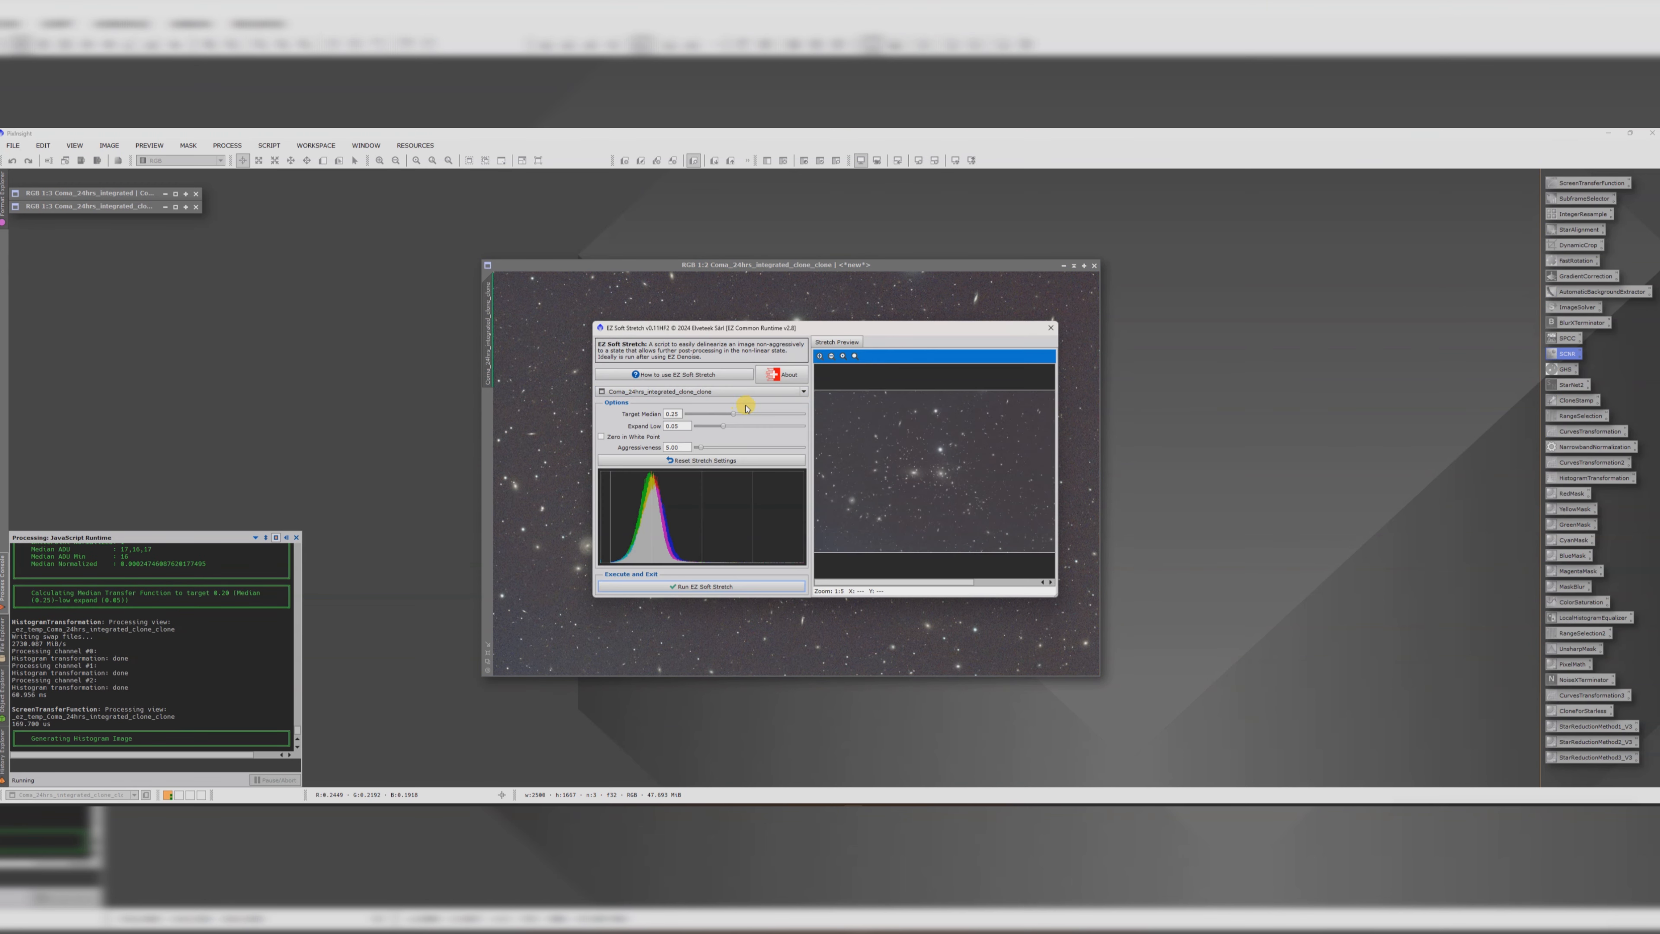
{"action": "left_click", "coordinate": [693, 585]}
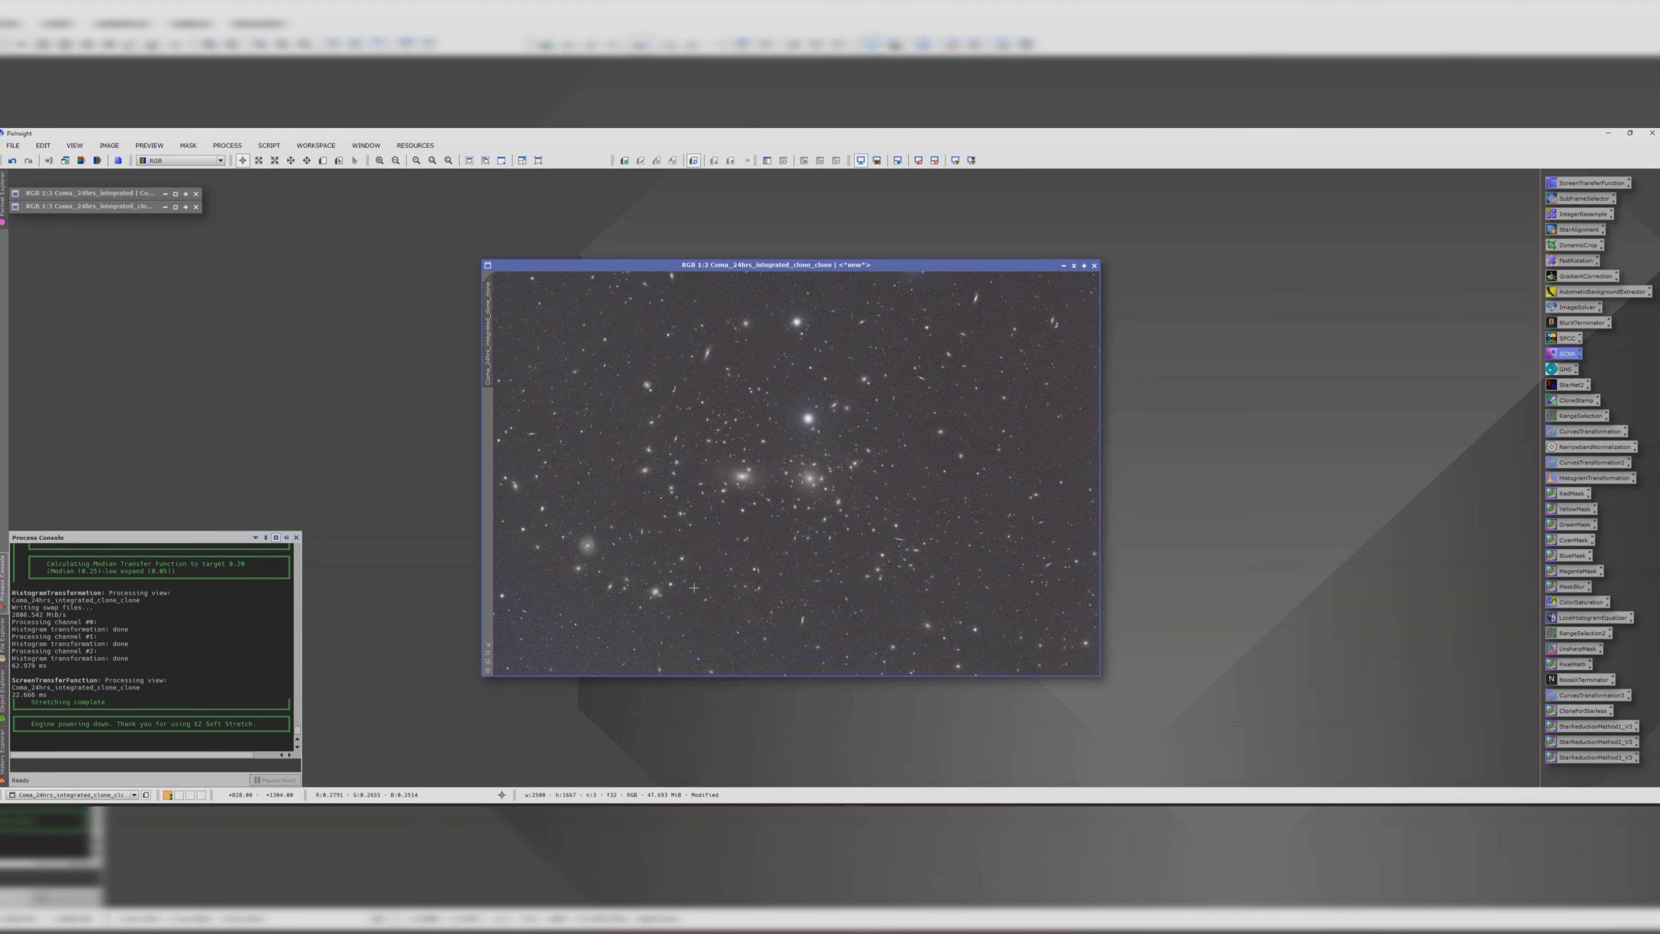
- Rename the stretched image's identifier to Coma_24hrs_EZ
{"action": "double_click", "coordinate": [493, 361]}
{"action": "left_click_drag", "start_coordinate": [870, 467], "coordinate": [828, 467]}
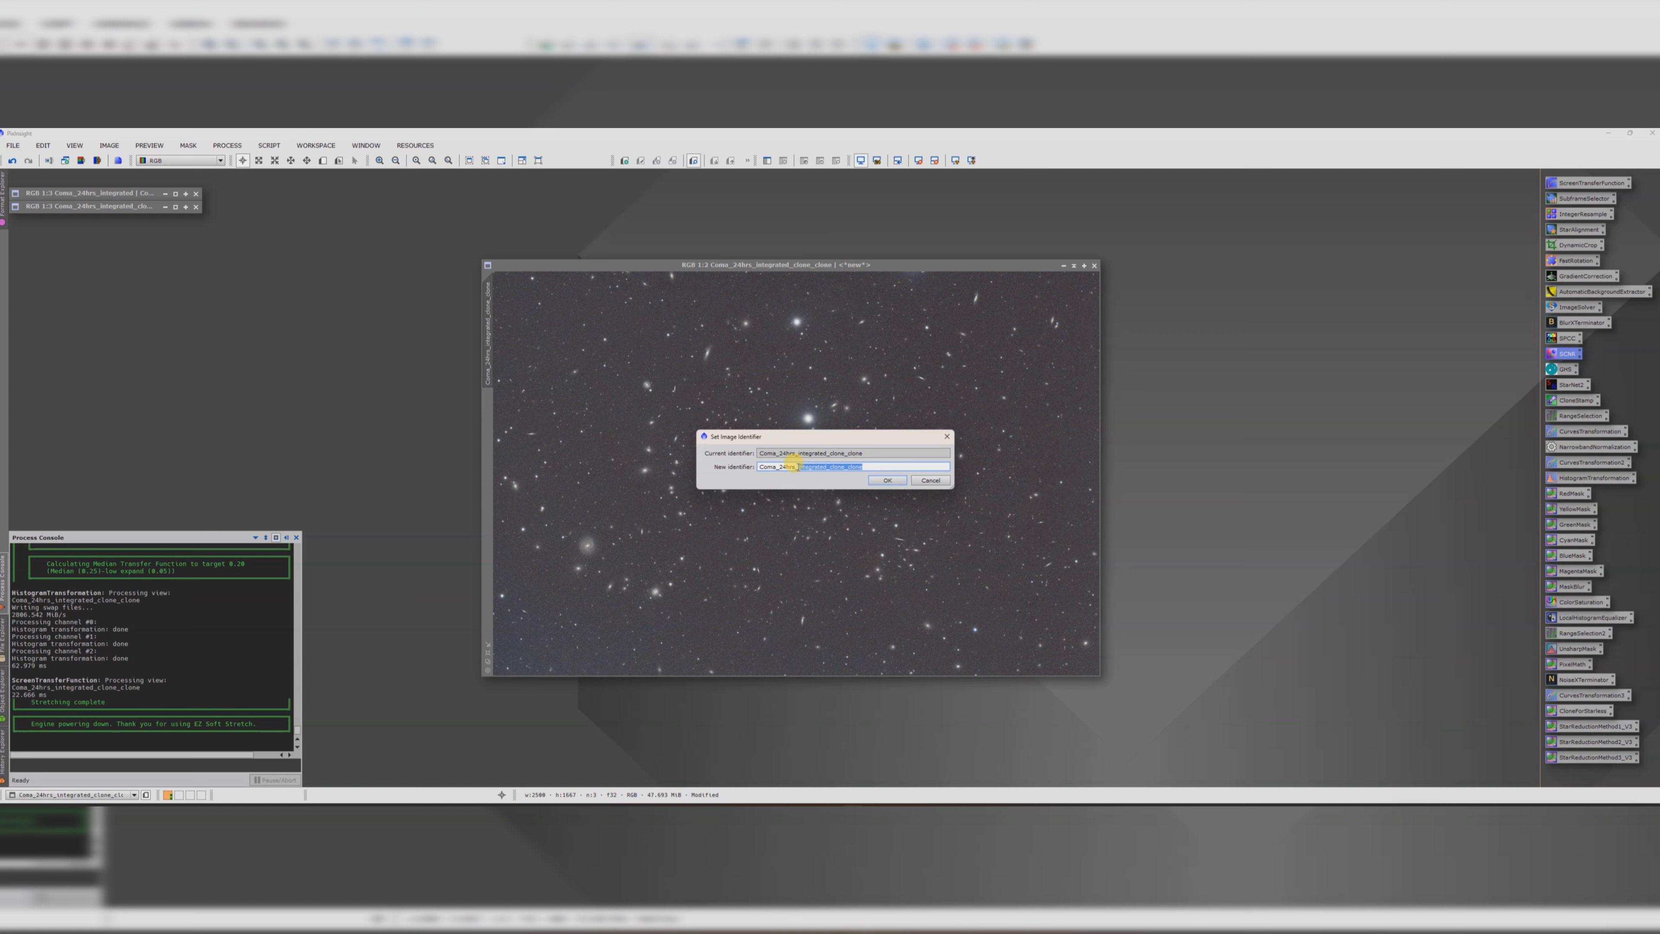
{"action": "key", "text": "Return"}
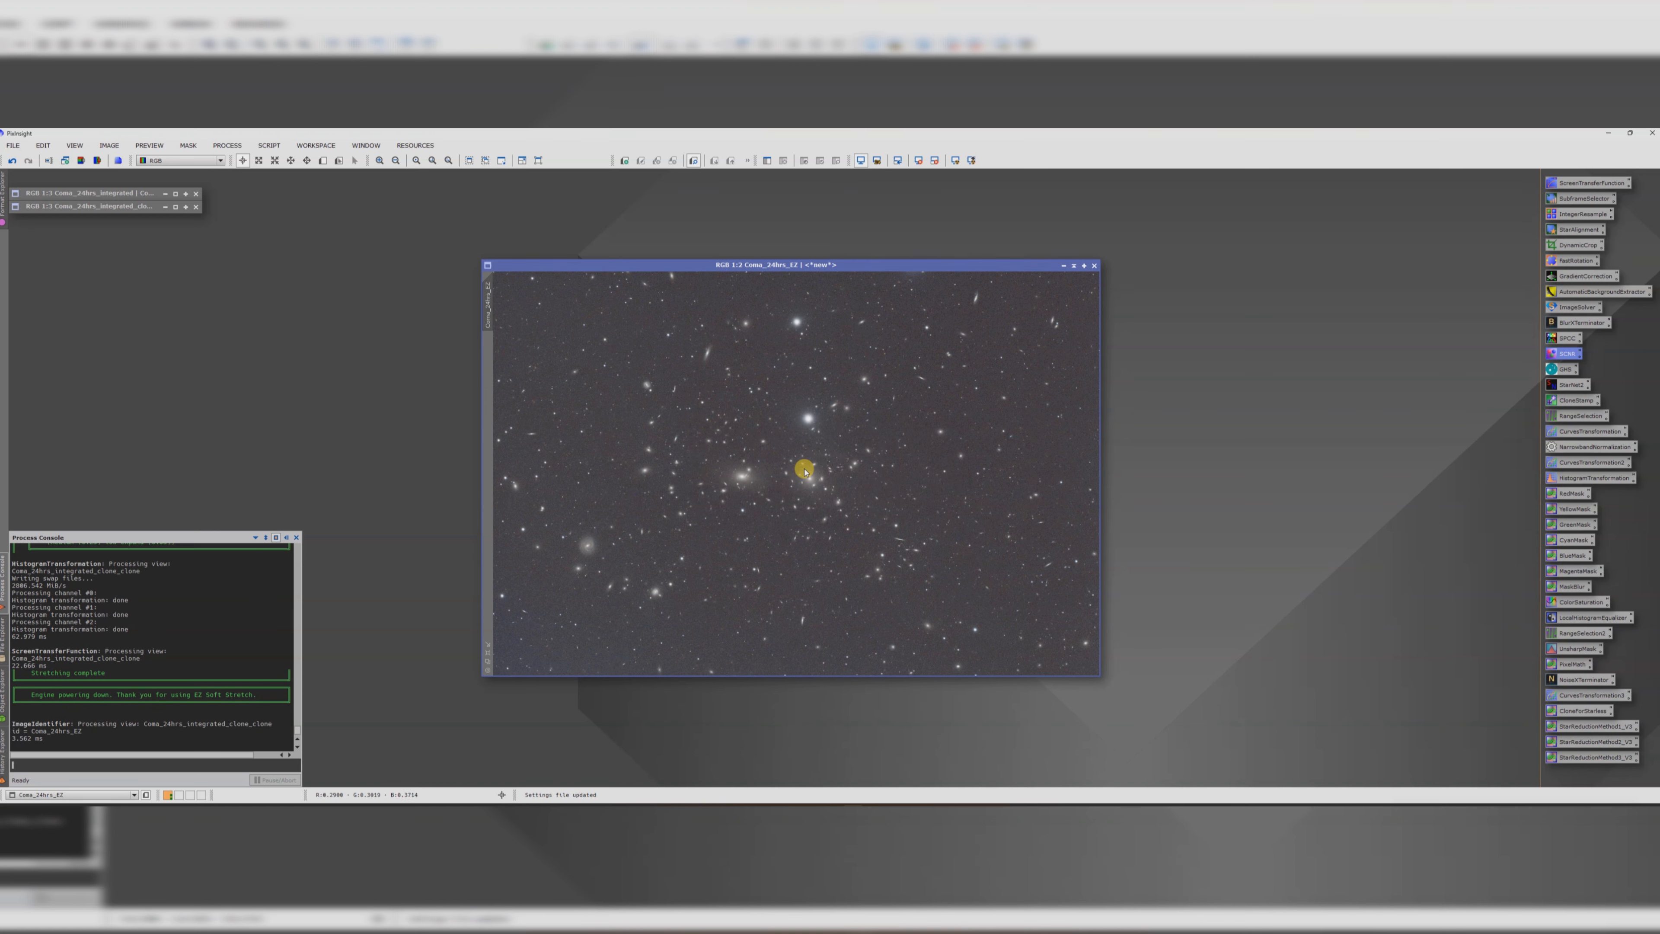
- Clone Coma_24hrs_EZ, minimize the source as a backup, and centre the clone fully in view in the workspace
{"action": "left_click_drag", "start_coordinate": [486, 304], "coordinate": [1161, 346]}
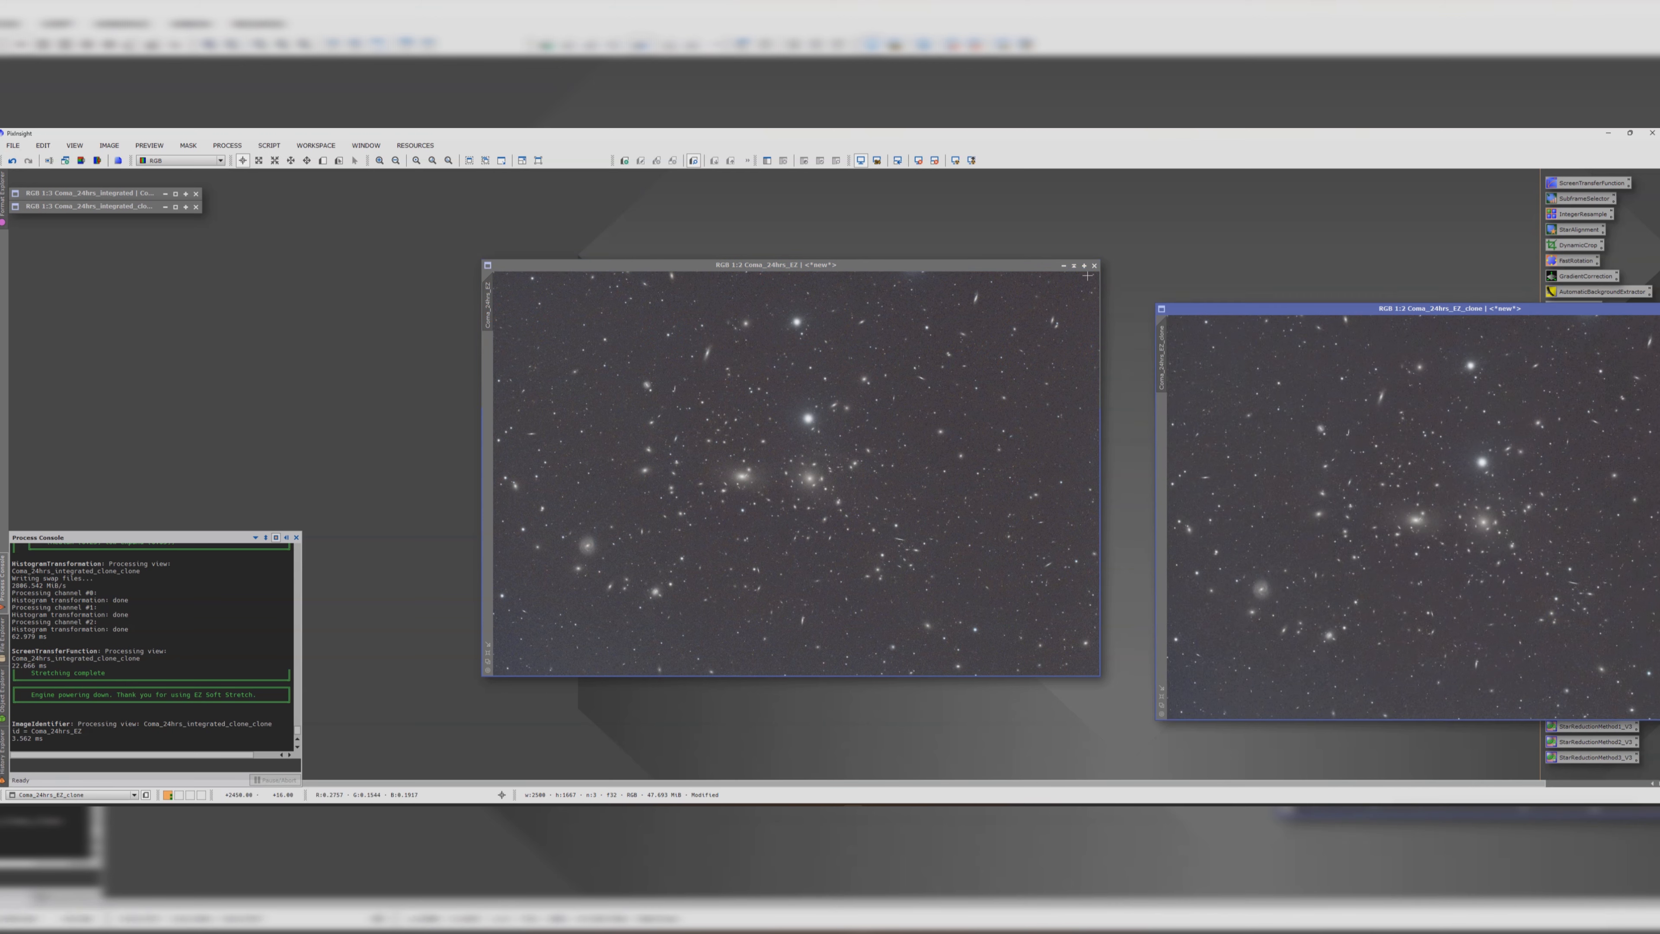
{"action": "left_click", "coordinate": [1063, 265]}
{"action": "mouse_move", "coordinate": [752, 463]}
{"action": "left_mouse_down"}
{"action": "mouse_move", "coordinate": [74, 247]}
{"action": "mouse_move", "coordinate": [74, 226]}
{"action": "left_mouse_up"}
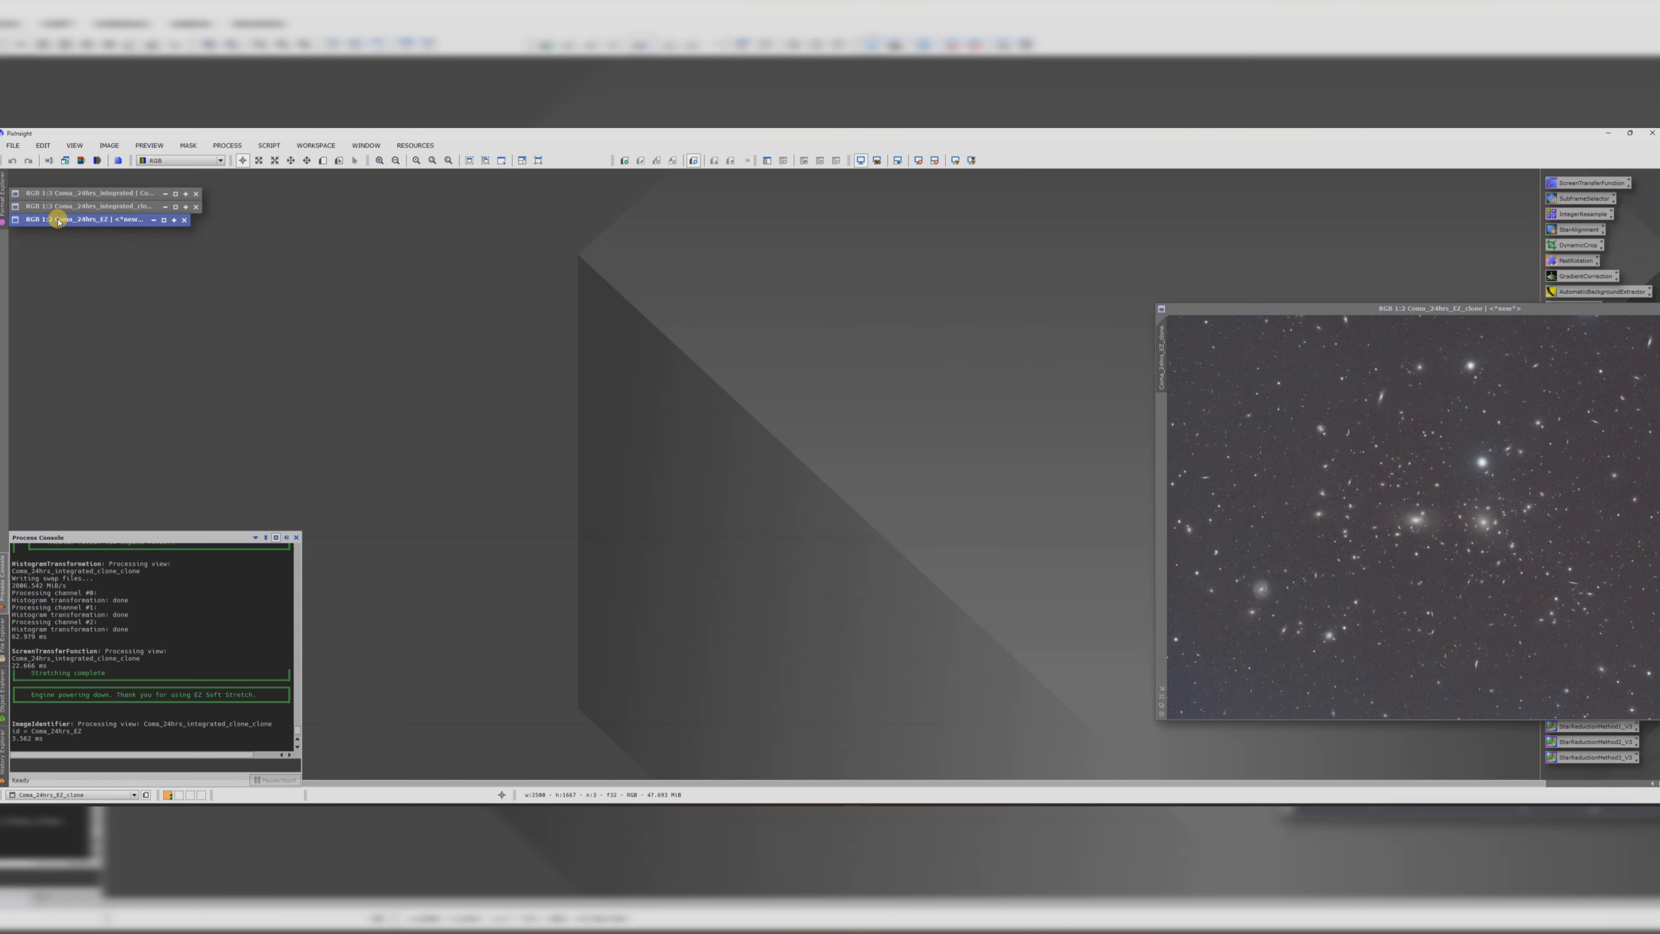
{"action": "left_click_drag", "start_coordinate": [1247, 308], "coordinate": [622, 271]}
{"action": "scroll", "coordinate": [837, 442], "scroll_direction": "down", "scroll_amount": 1}
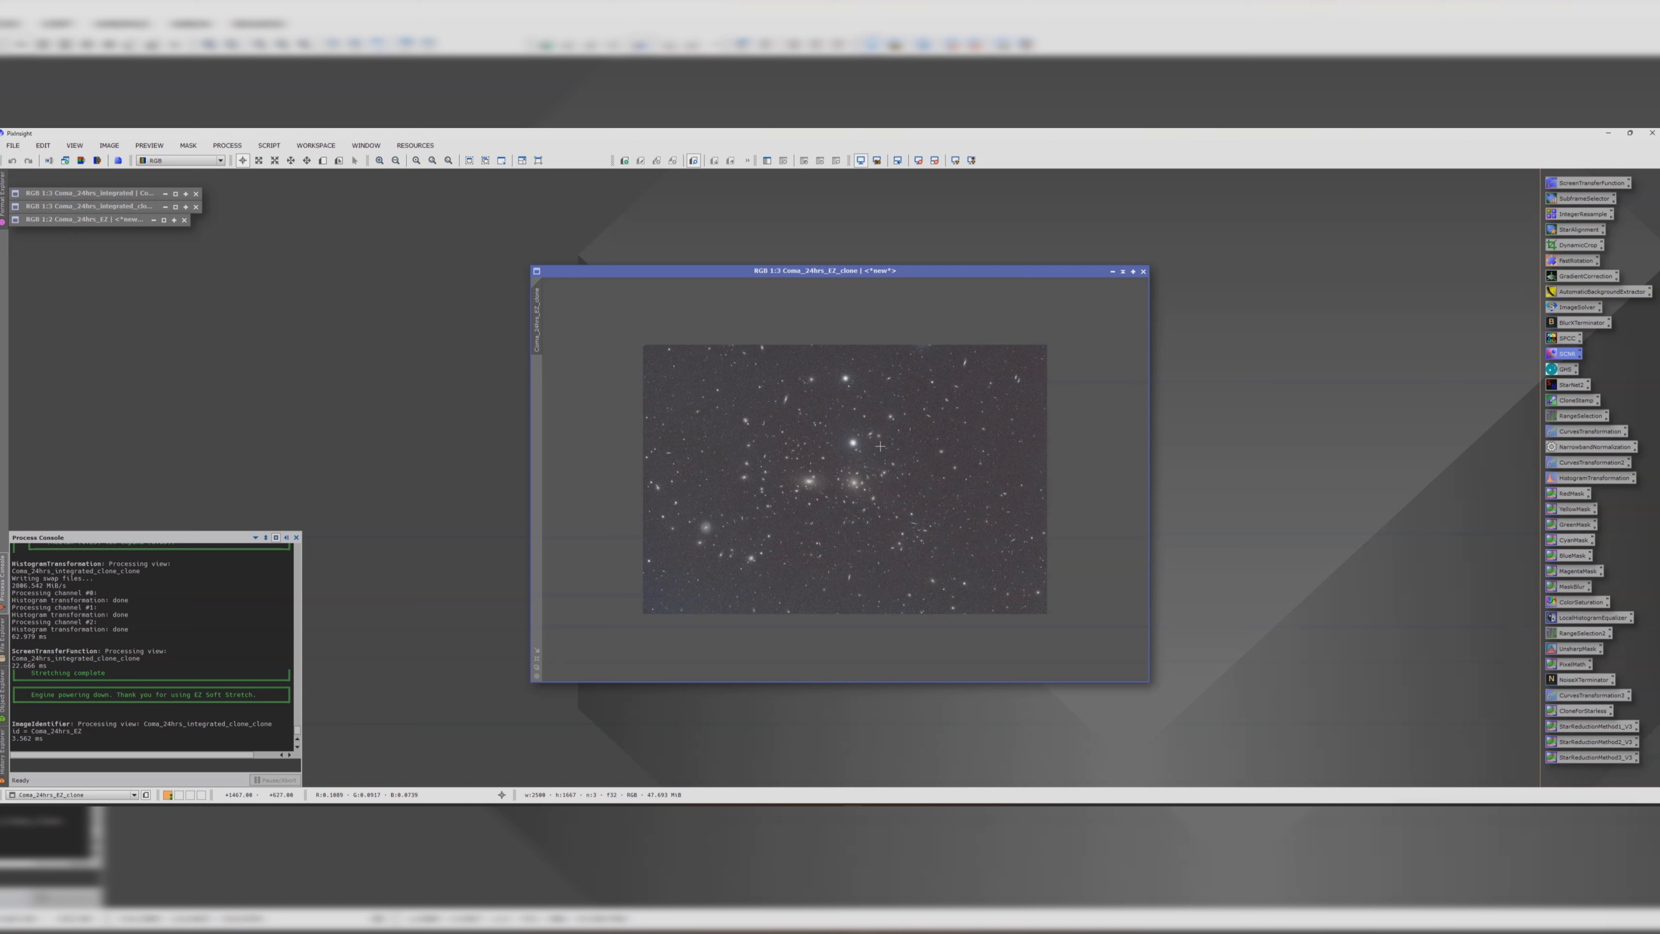
- Define a RangeSelection mask on Coma_24hrs_EZ_clone with a real-time preview, using a lower limit of about 0.36 and smoothness of about 10.5
{"action": "double_click", "coordinate": [1572, 634]}
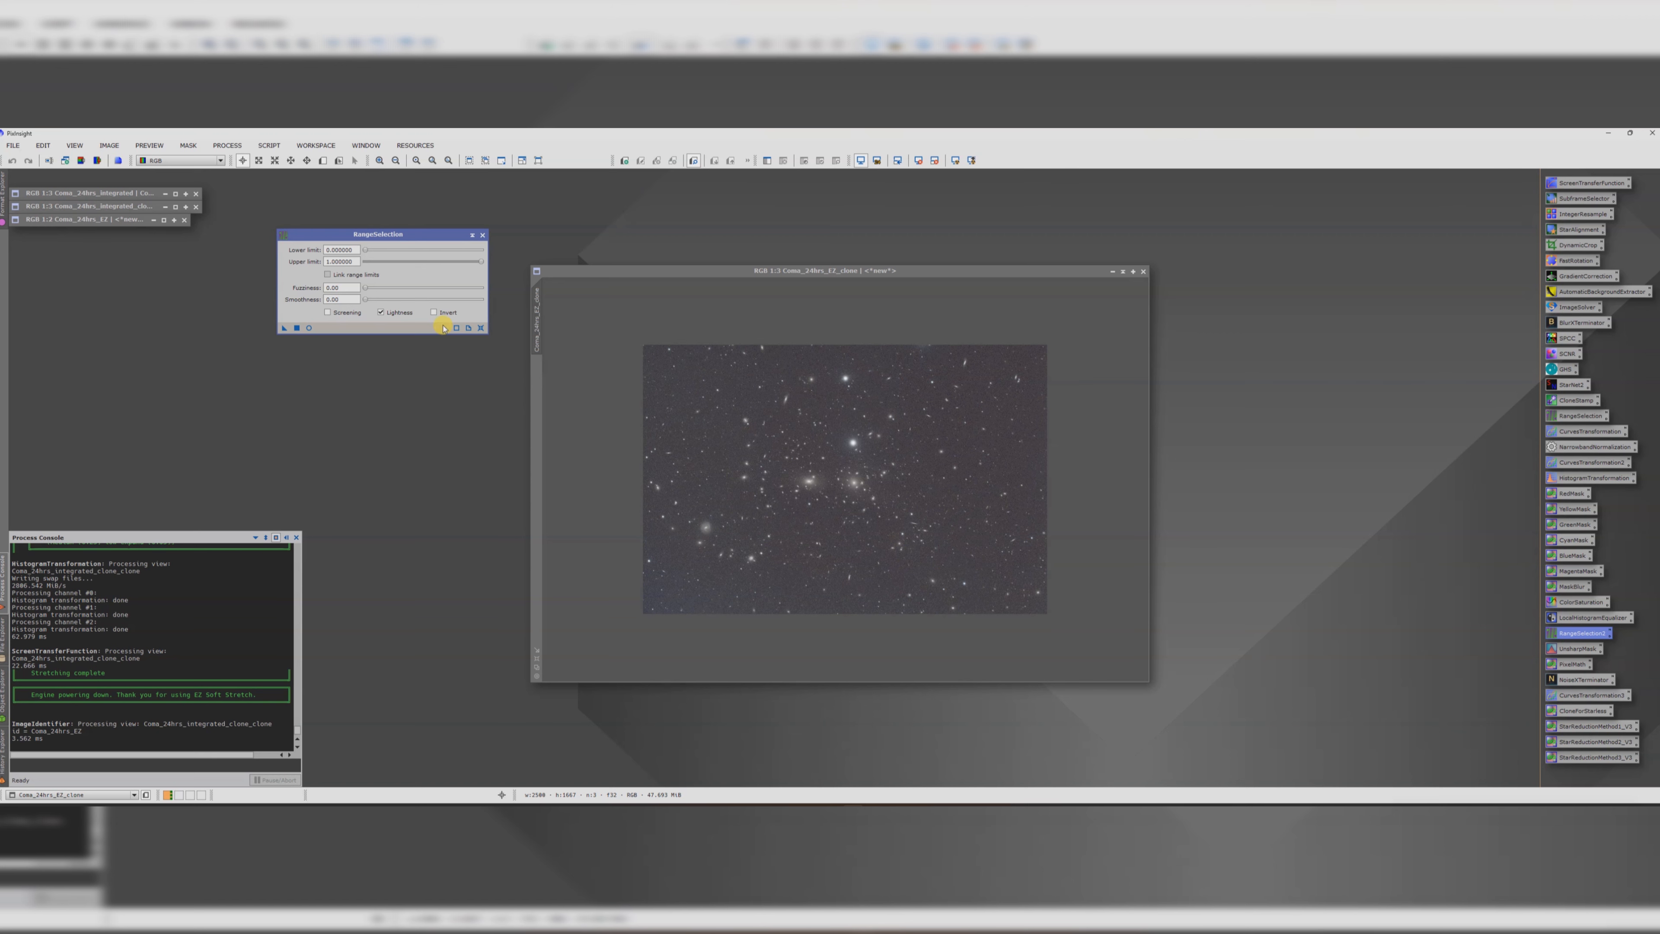
{"action": "left_click", "coordinate": [309, 329]}
{"action": "left_click_drag", "start_coordinate": [281, 185], "coordinate": [830, 237]}
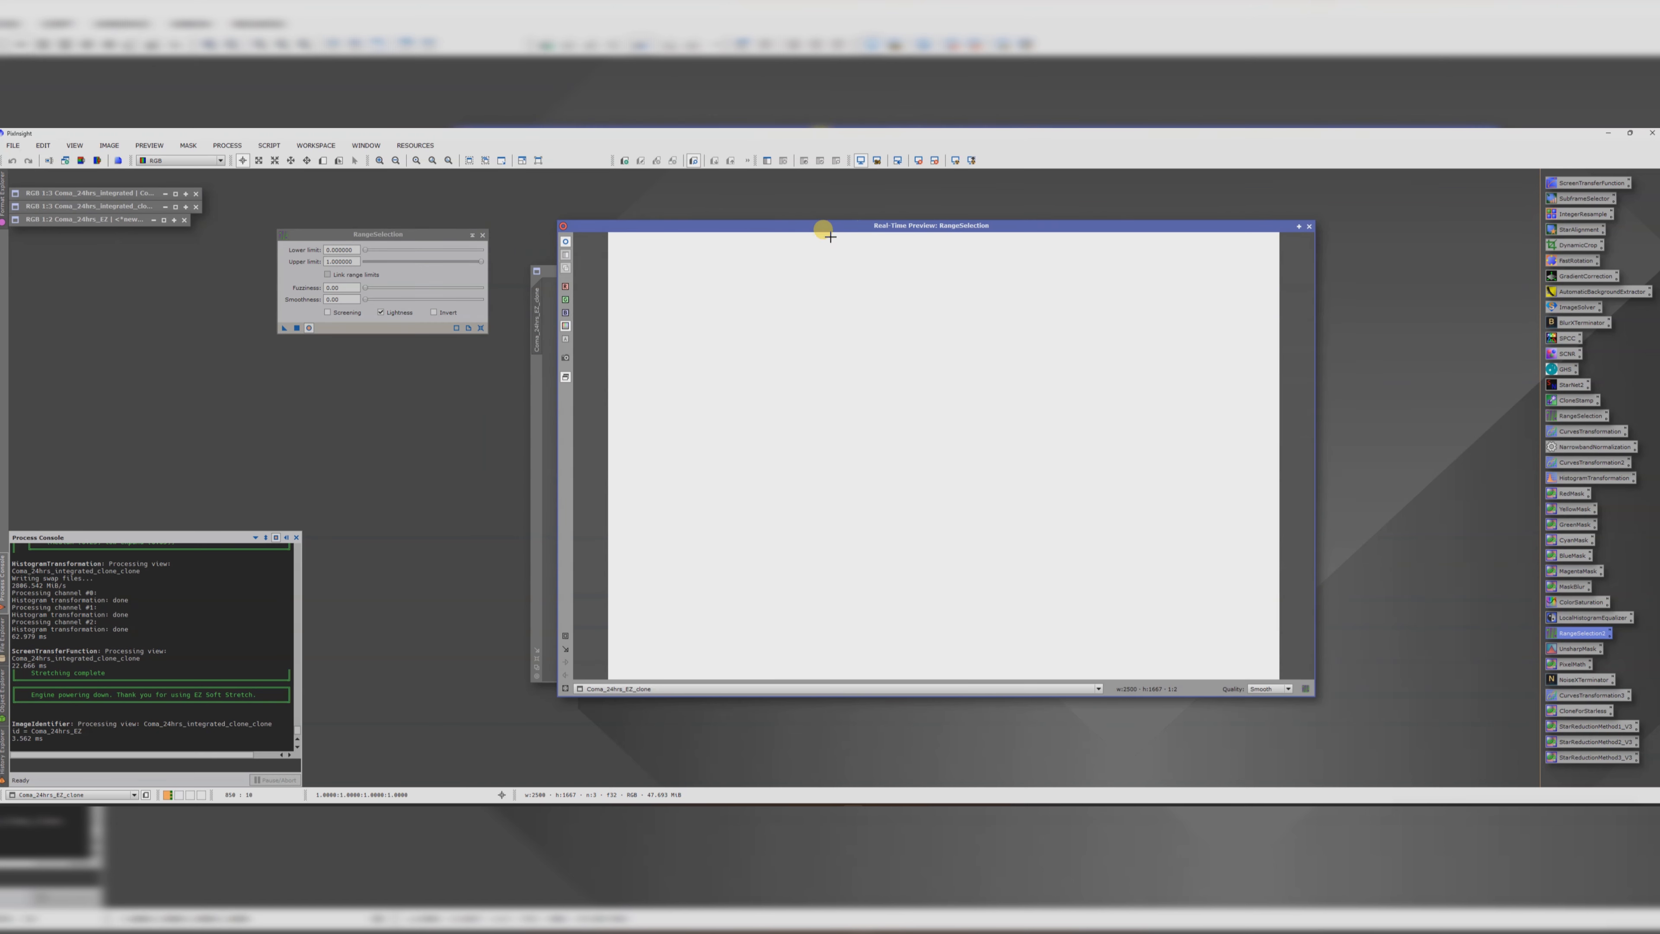
{"action": "left_click_drag", "start_coordinate": [364, 252], "coordinate": [469, 257]}
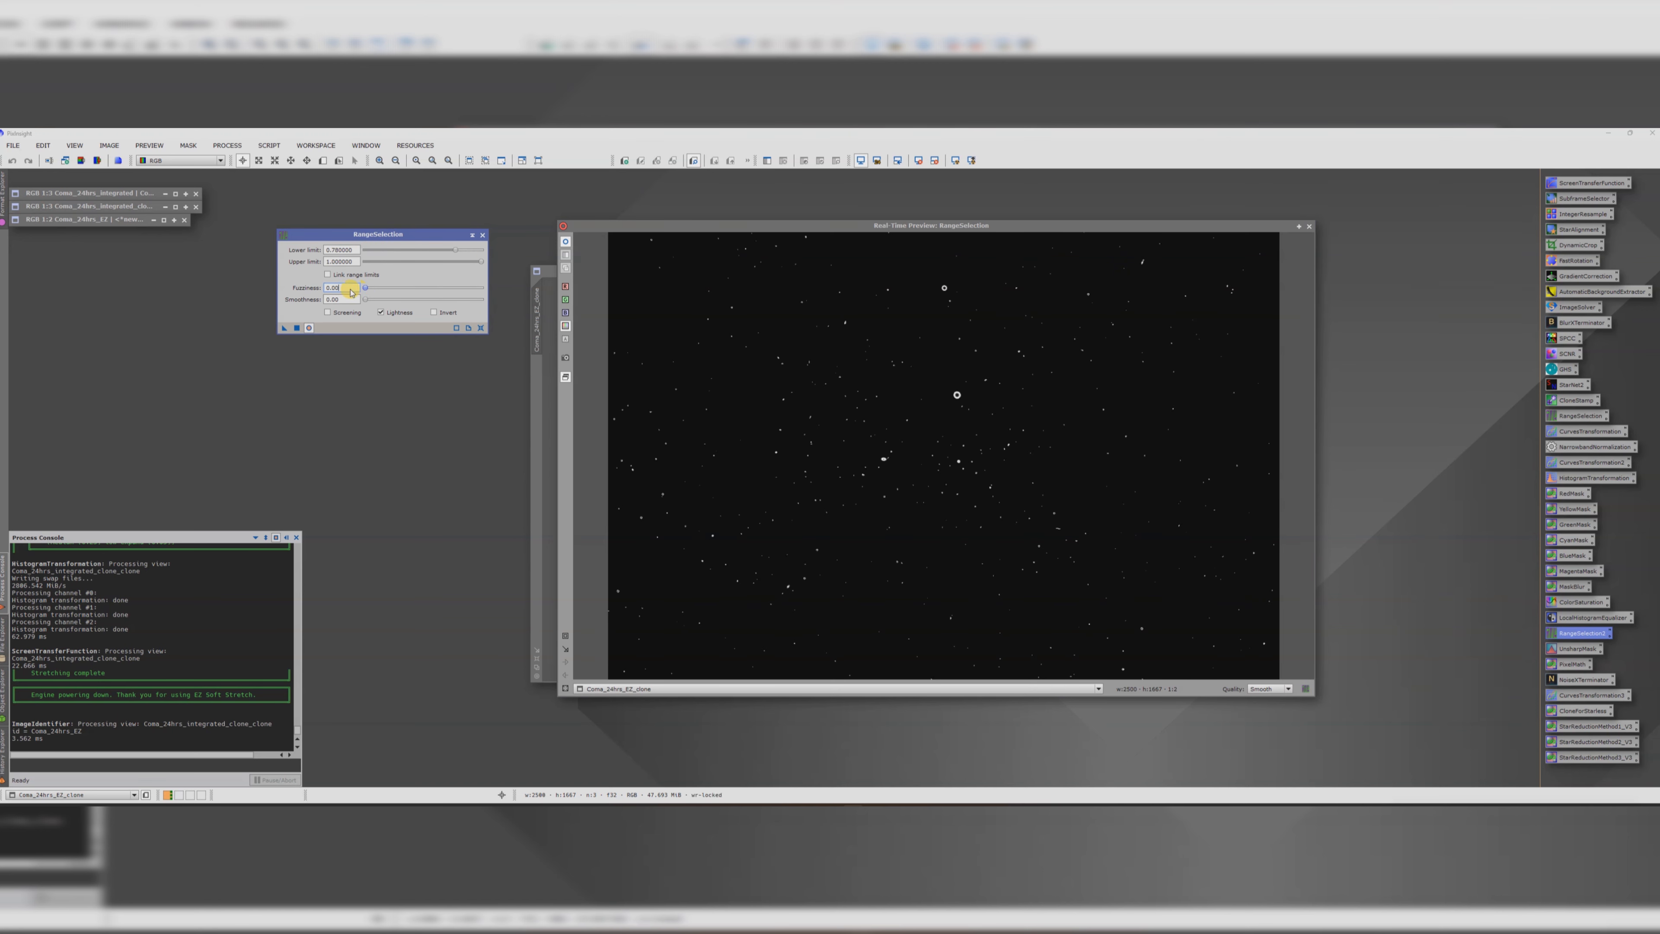
{"action": "mouse_move", "coordinate": [369, 288]}
{"action": "left_mouse_down"}
{"action": "mouse_move", "coordinate": [388, 303]}
{"action": "mouse_move", "coordinate": [438, 261]}
{"action": "mouse_move", "coordinate": [410, 261]}
{"action": "mouse_move", "coordinate": [379, 302]}
{"action": "left_mouse_up"}
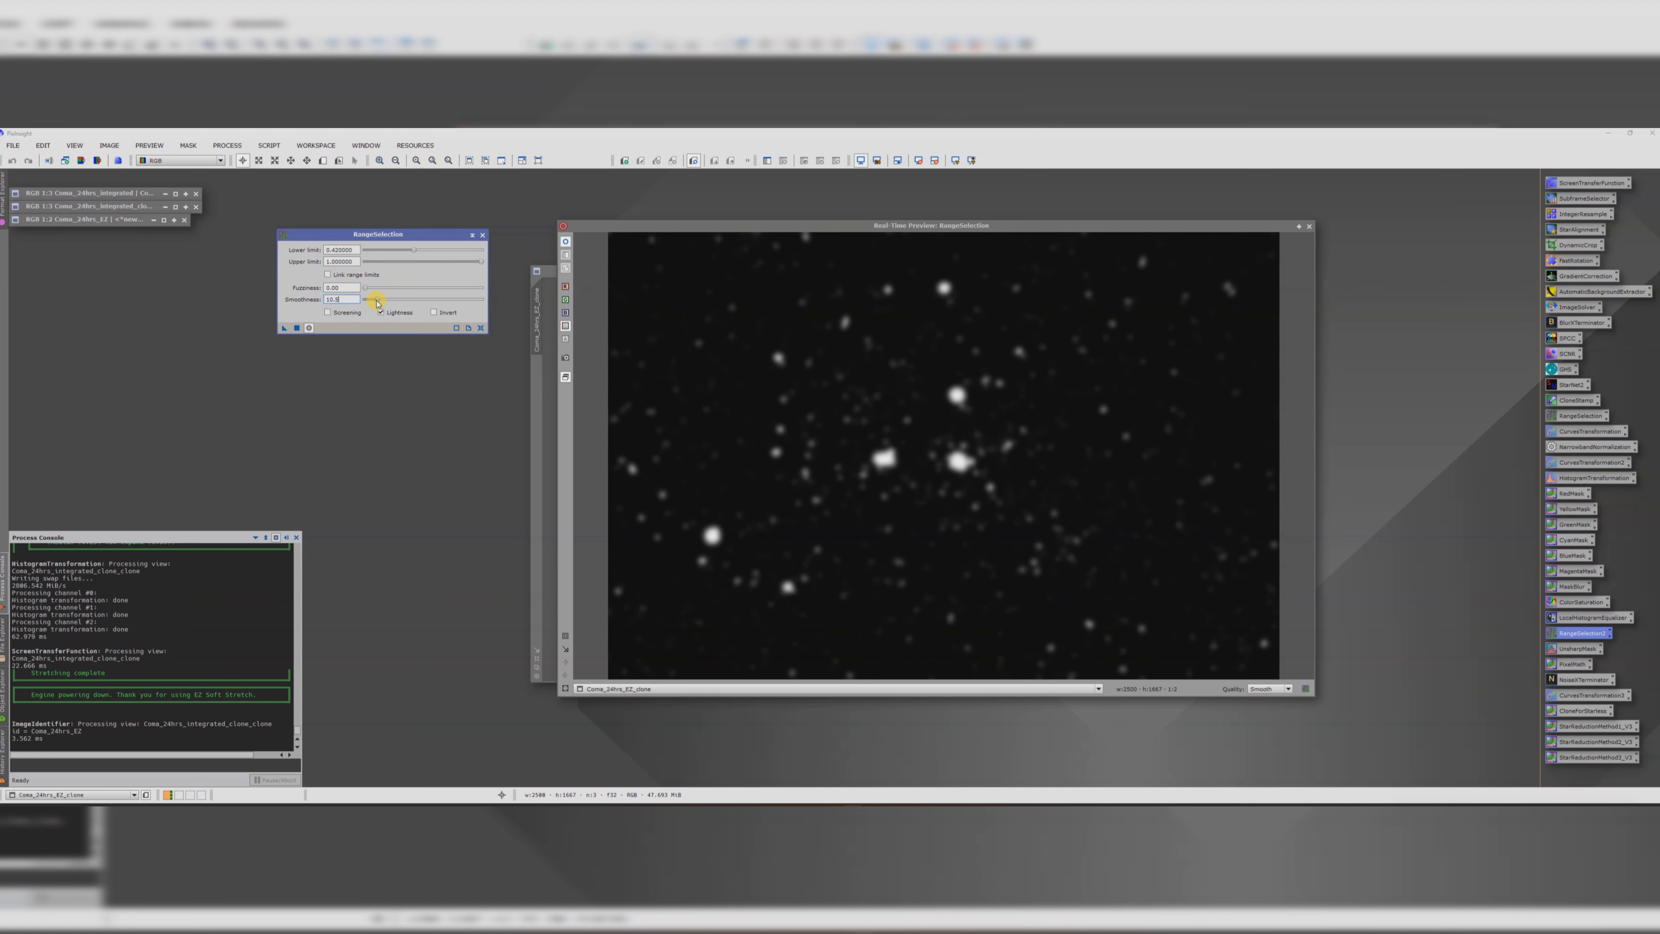
{"action": "left_click_drag", "start_coordinate": [413, 255], "coordinate": [406, 260]}
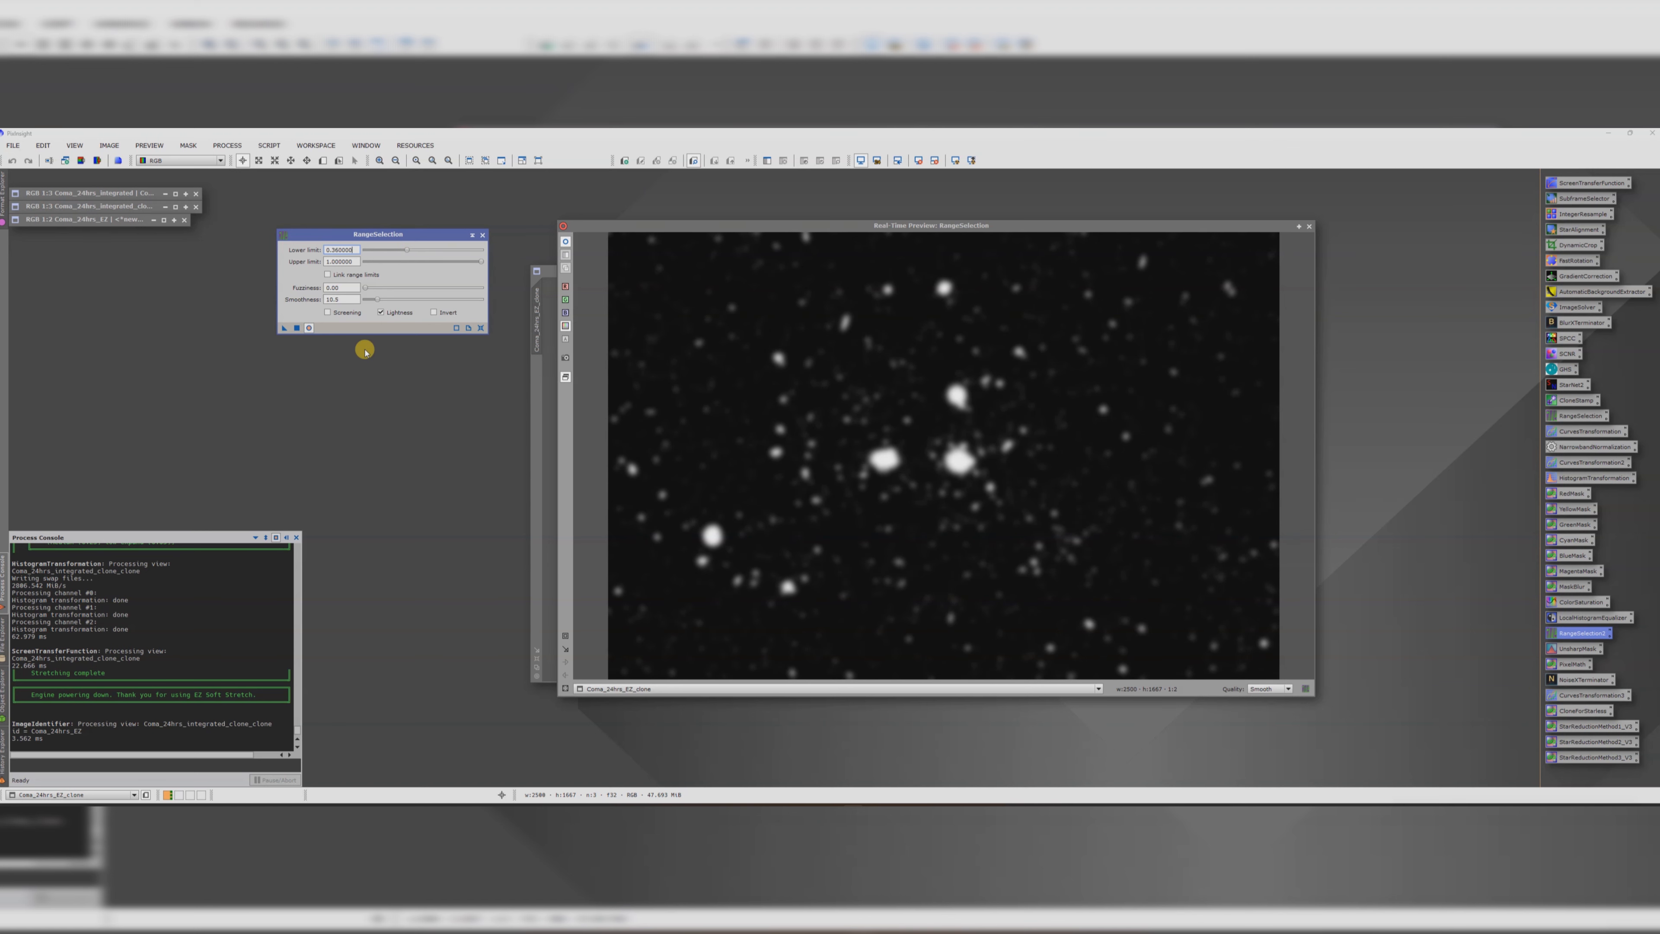
- Generate the range mask from the current RangeSelection settings, and close the real-time preview and the RangeSelection process
{"action": "left_click_drag", "start_coordinate": [627, 224], "coordinate": [710, 218]}
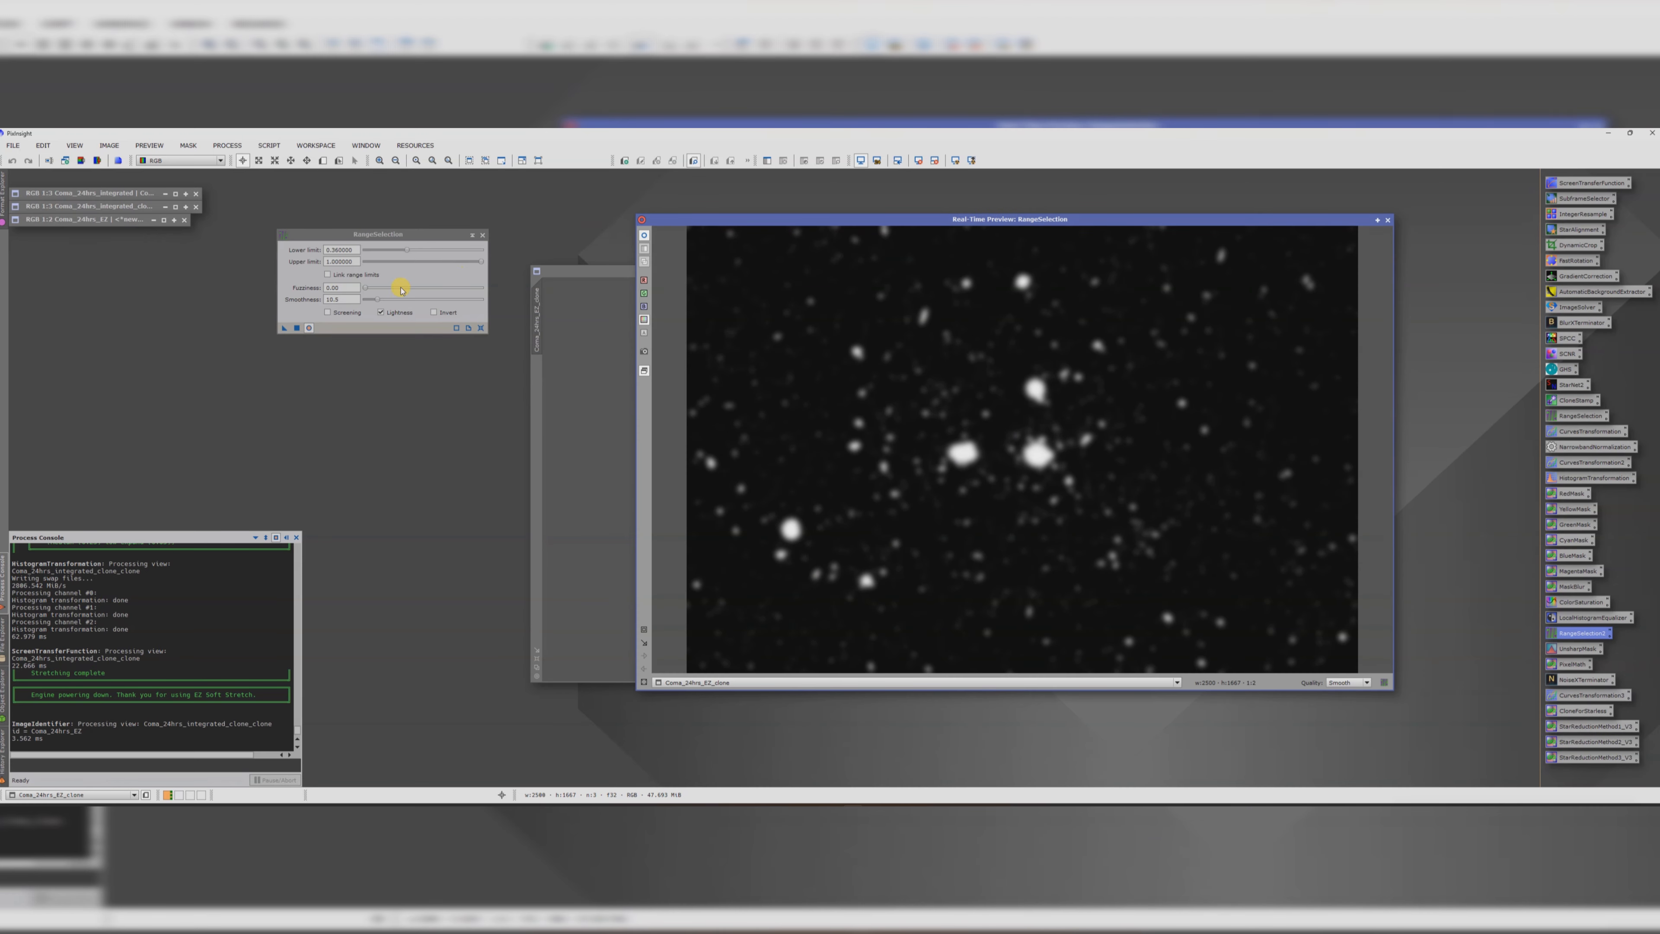
{"action": "left_click", "coordinate": [296, 327]}
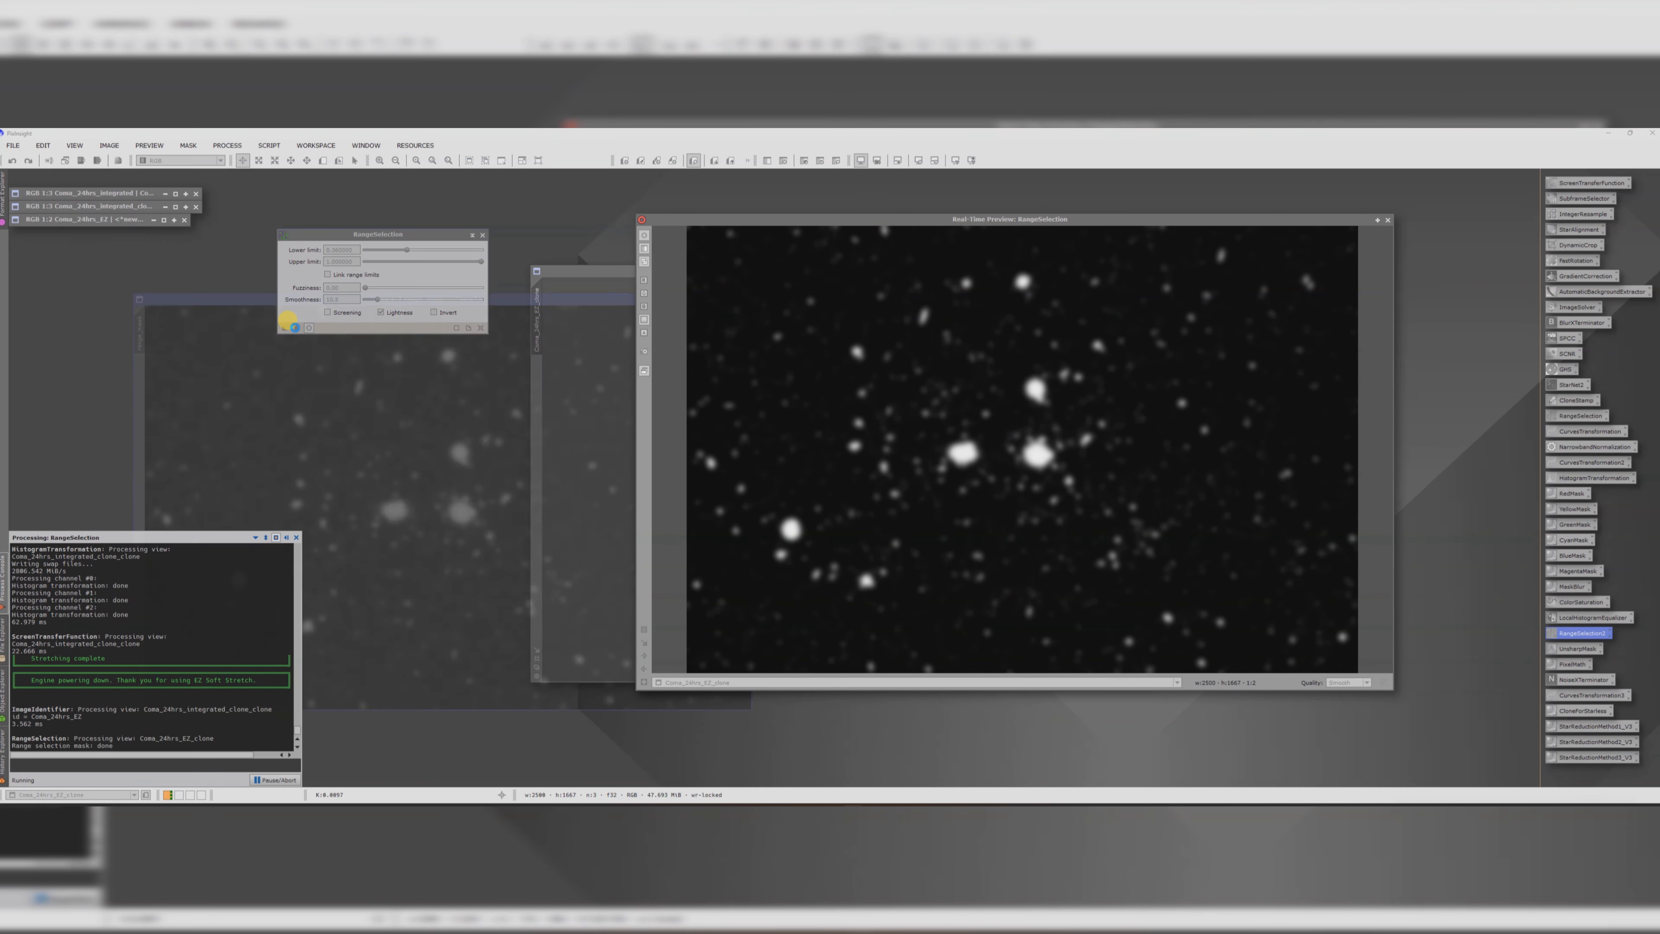
{"action": "left_click", "coordinate": [1386, 220]}
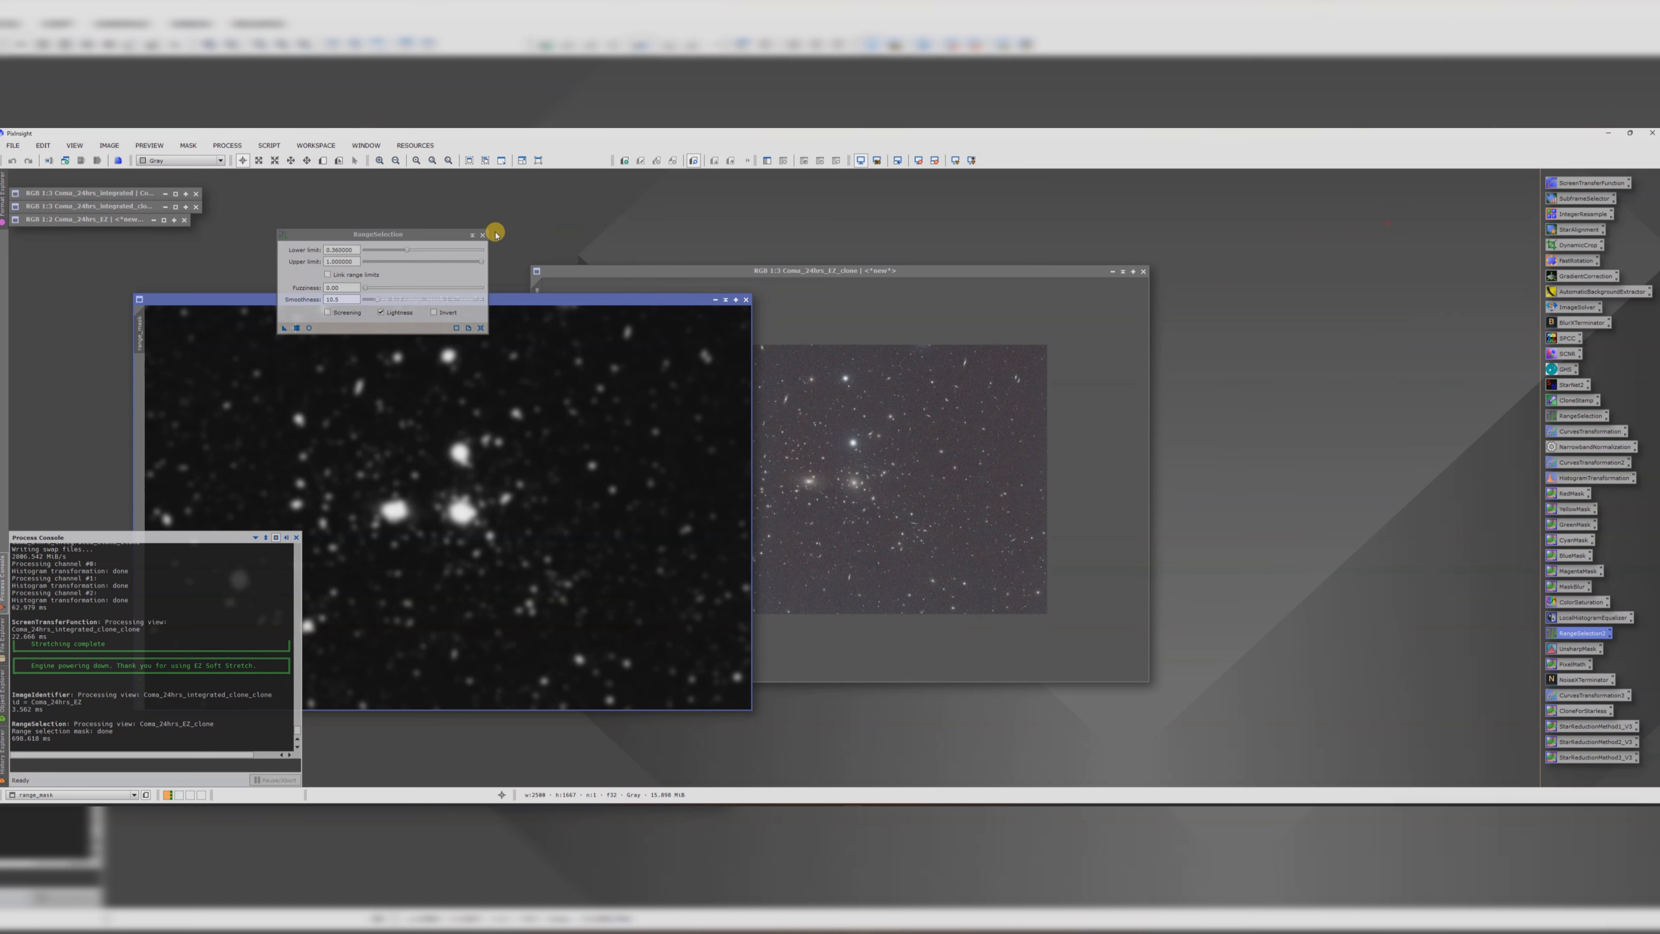
{"action": "left_click", "coordinate": [482, 234]}
- Apply range_mask as the mask of Coma_24hrs_EZ_clone and minimize the mask image
{"action": "left_click_drag", "start_coordinate": [508, 301], "coordinate": [1252, 233]}
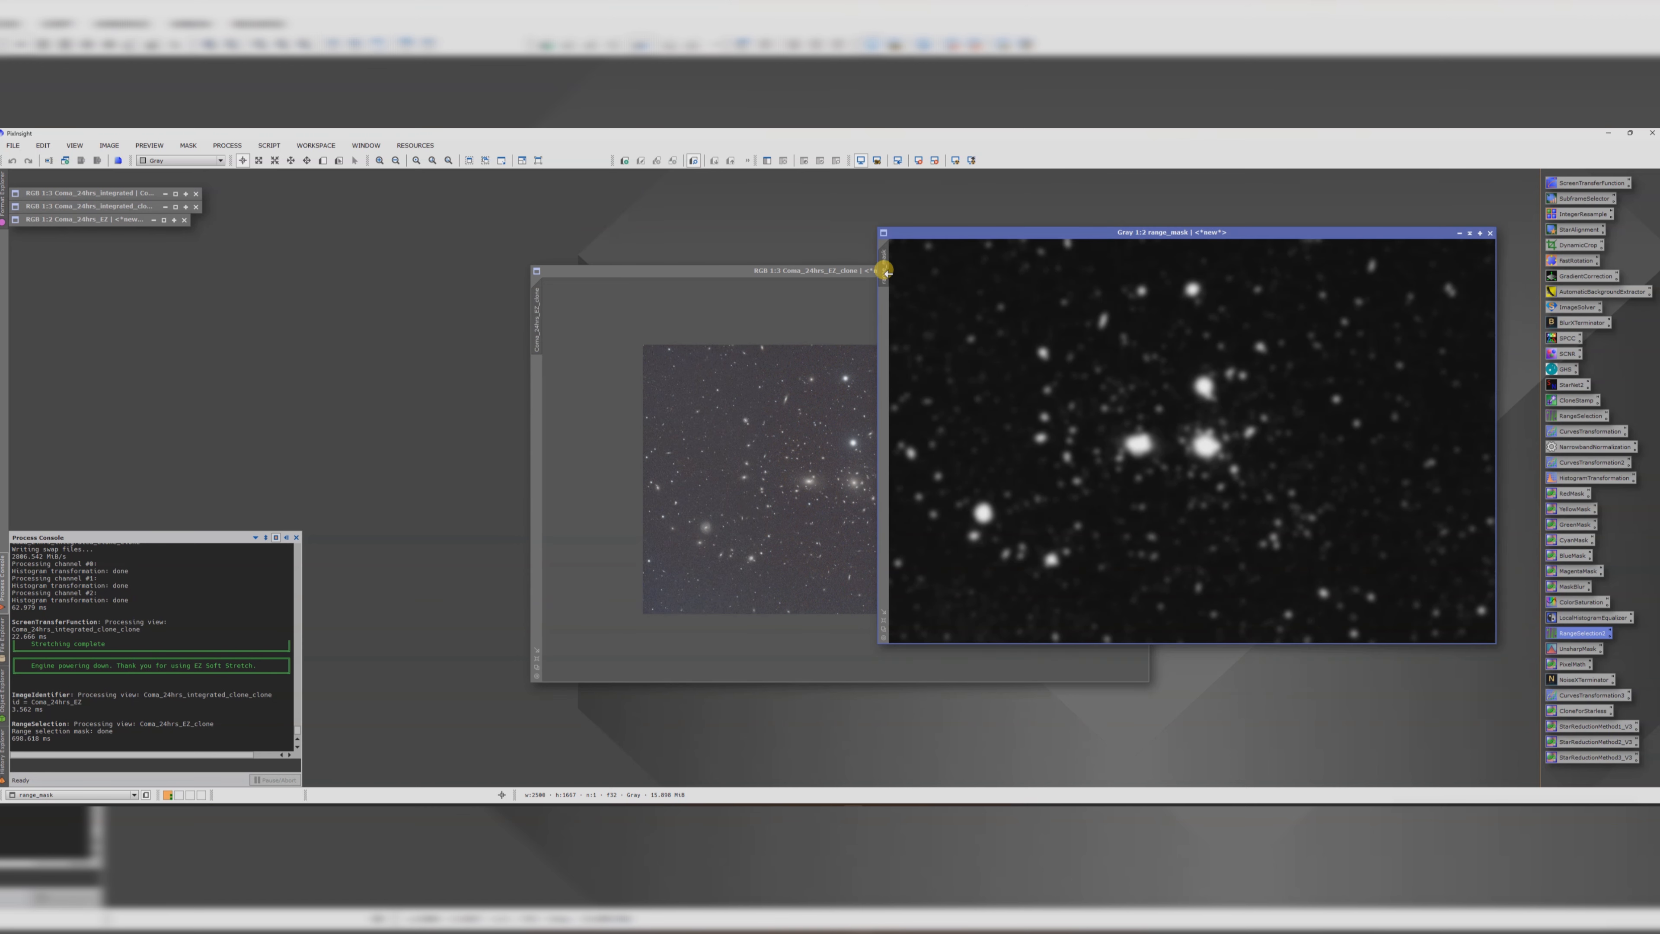
{"action": "left_click_drag", "start_coordinate": [888, 269], "coordinate": [537, 382]}
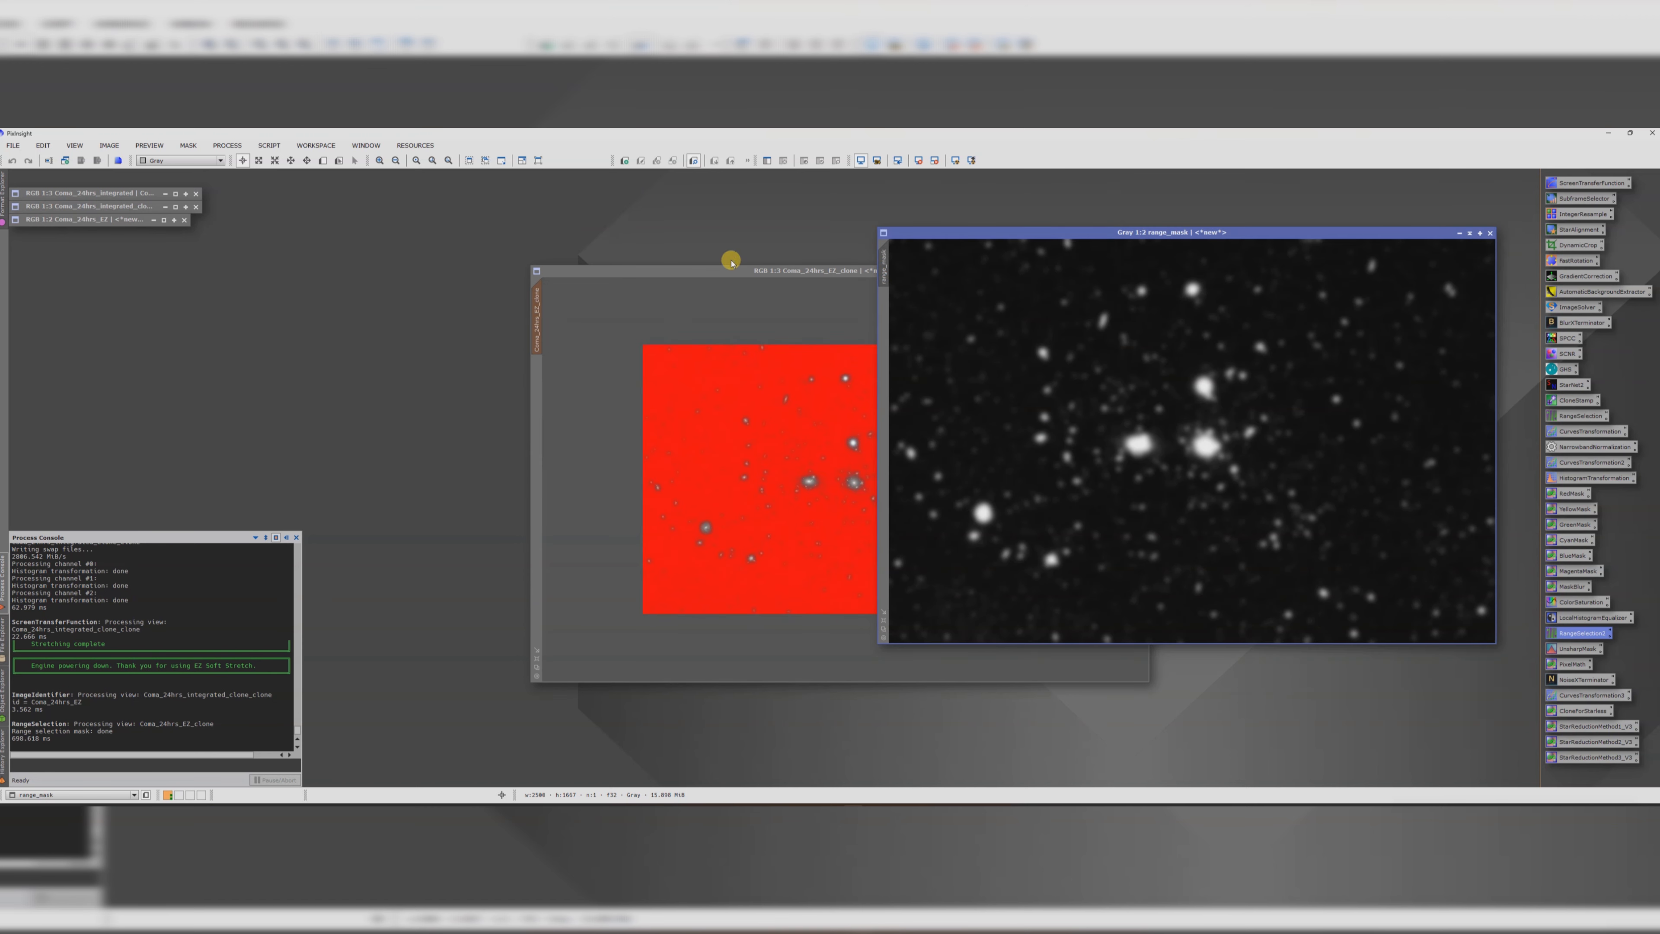
{"action": "left_click_drag", "start_coordinate": [730, 260], "coordinate": [484, 259]}
{"action": "left_click", "coordinate": [1460, 232]}
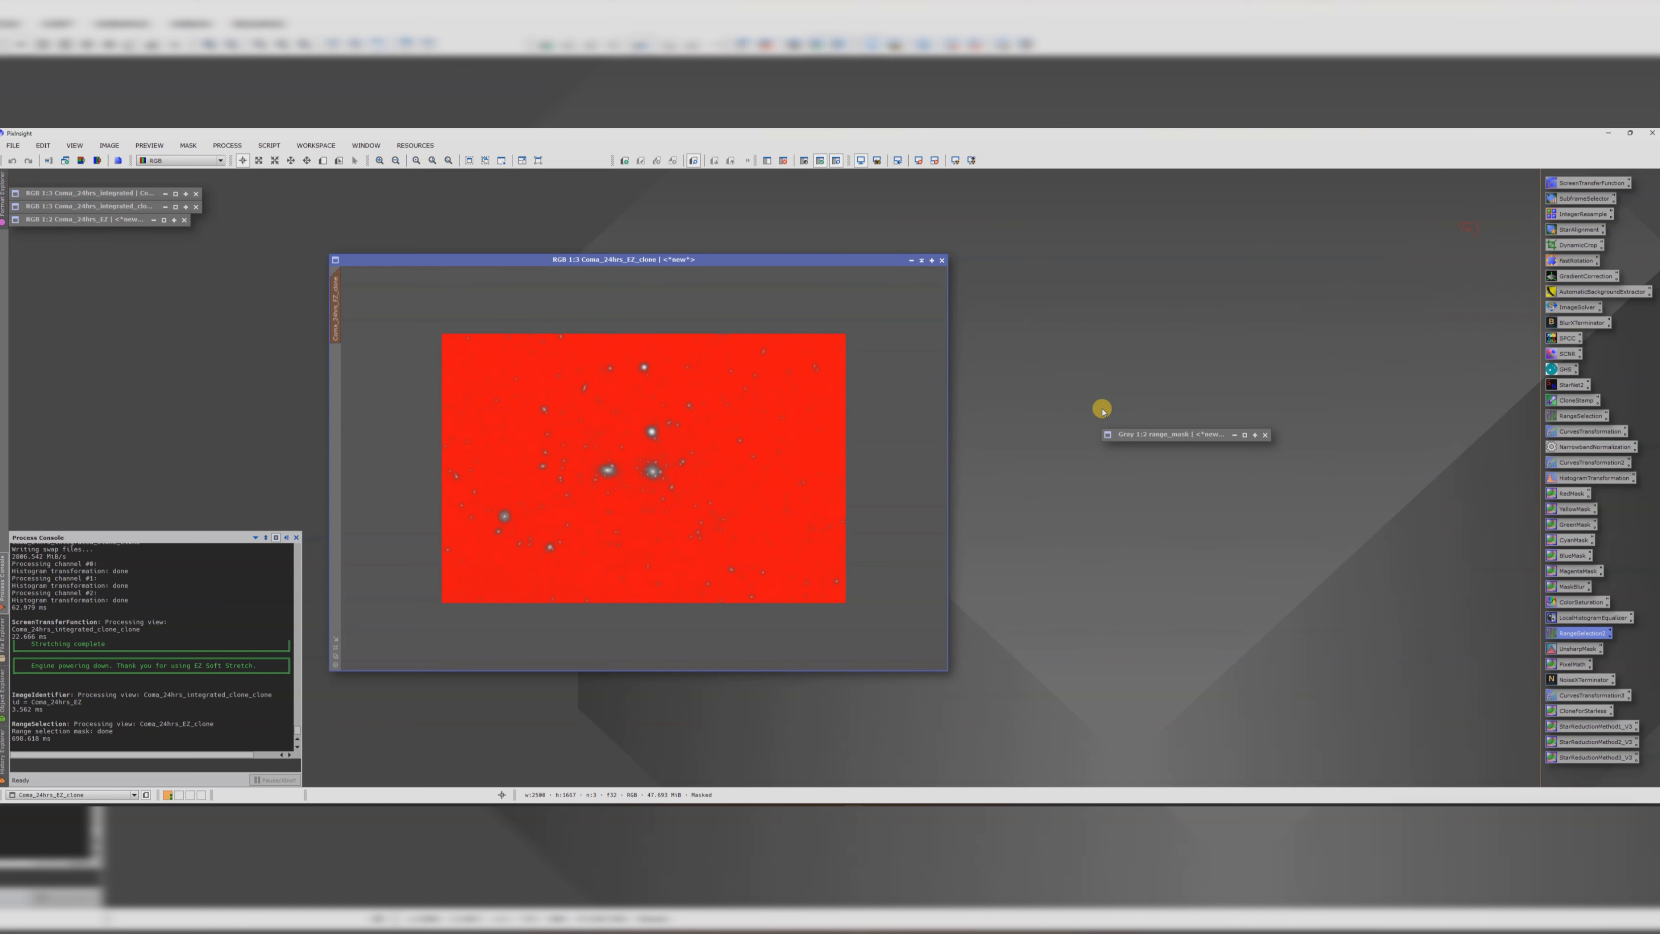
- Arrange the minimized mask apart from the masked clone and hide the red mask overlay
{"action": "left_click_drag", "start_coordinate": [1160, 435], "coordinate": [1377, 214]}
{"action": "left_click_drag", "start_coordinate": [704, 258], "coordinate": [912, 231]}
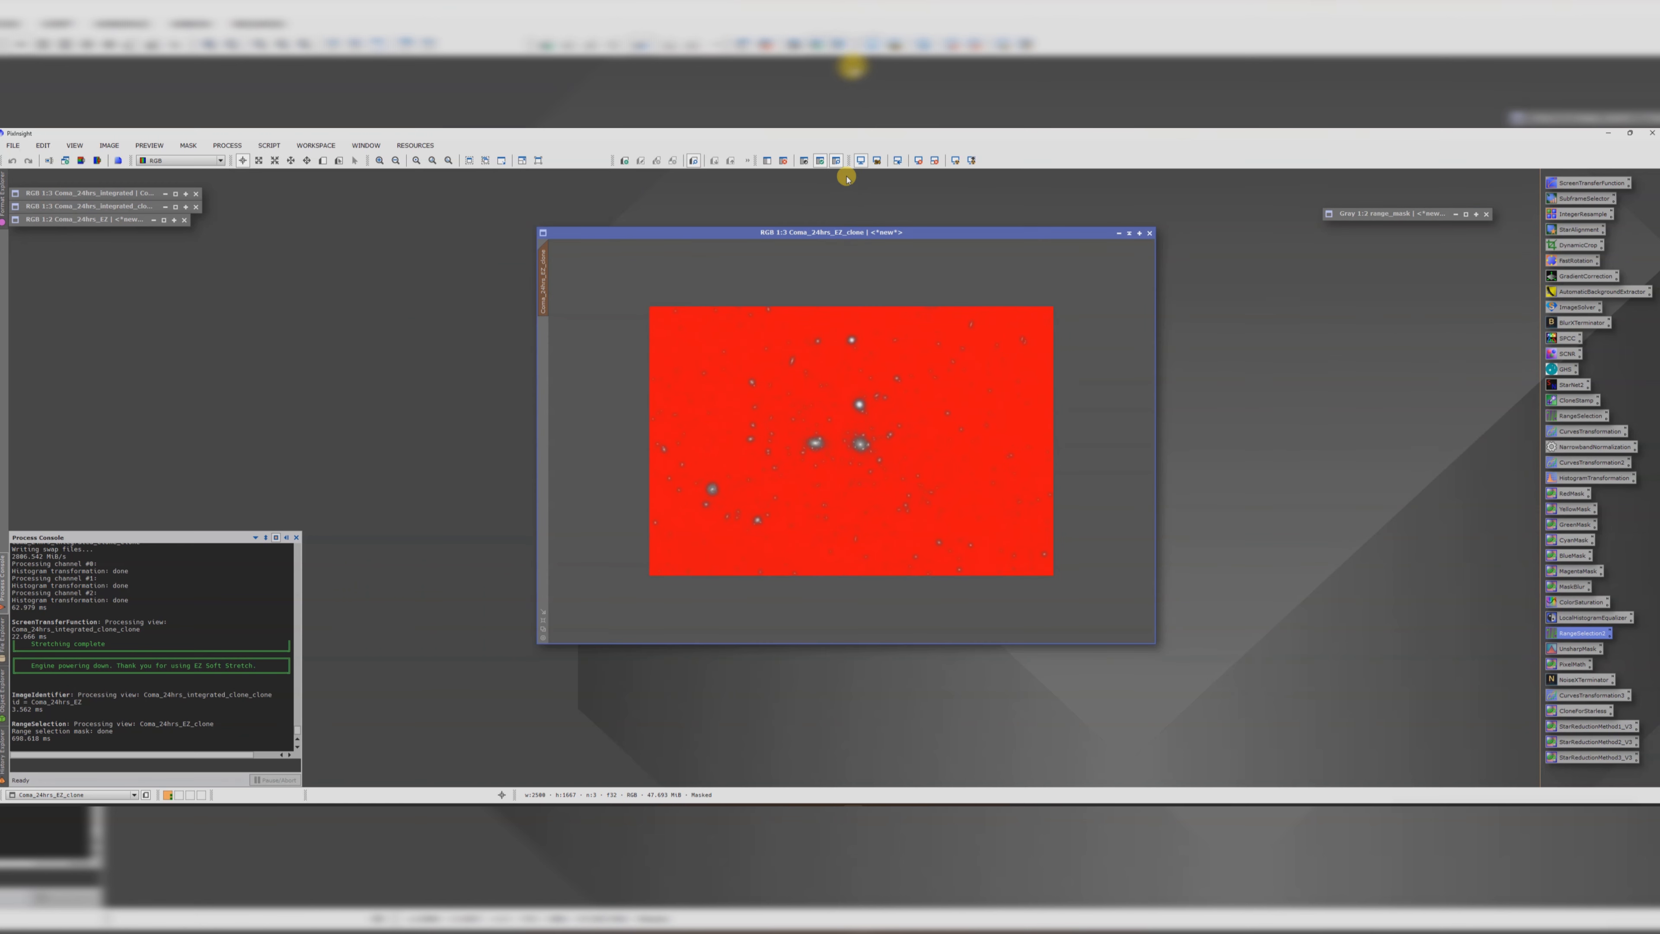
{"action": "left_click", "coordinate": [836, 160]}
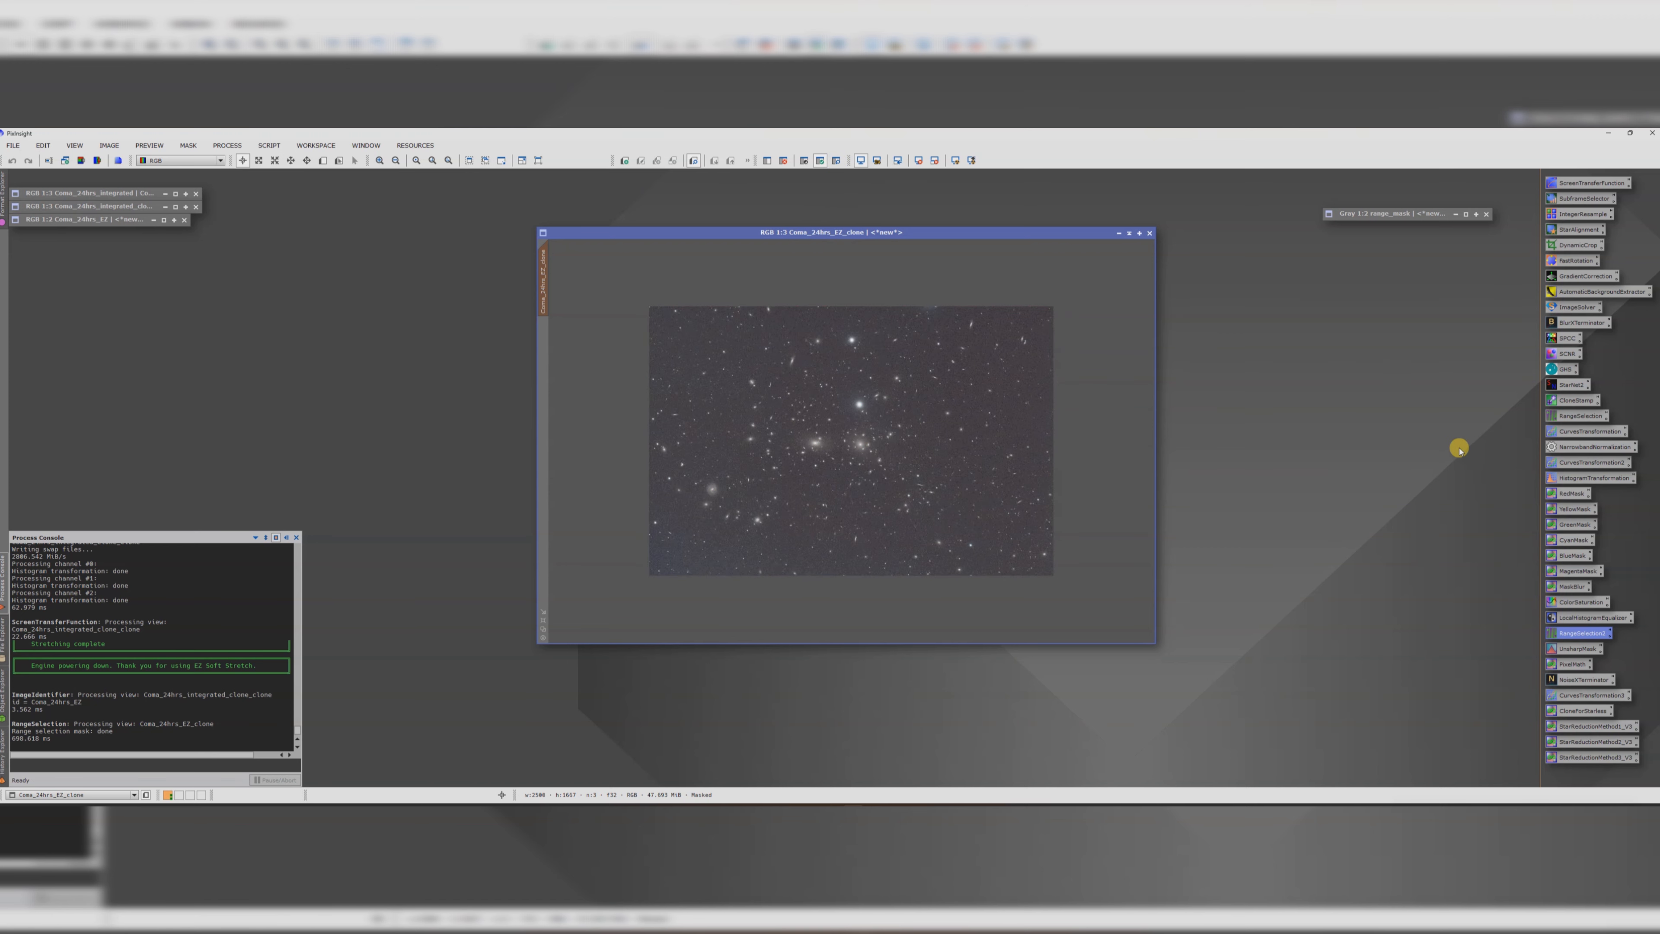
- Set up CurvesTransformation beside a real-time preview of the clone, with the image's histogram shown behind the curve
{"action": "double_click", "coordinate": [1567, 464]}
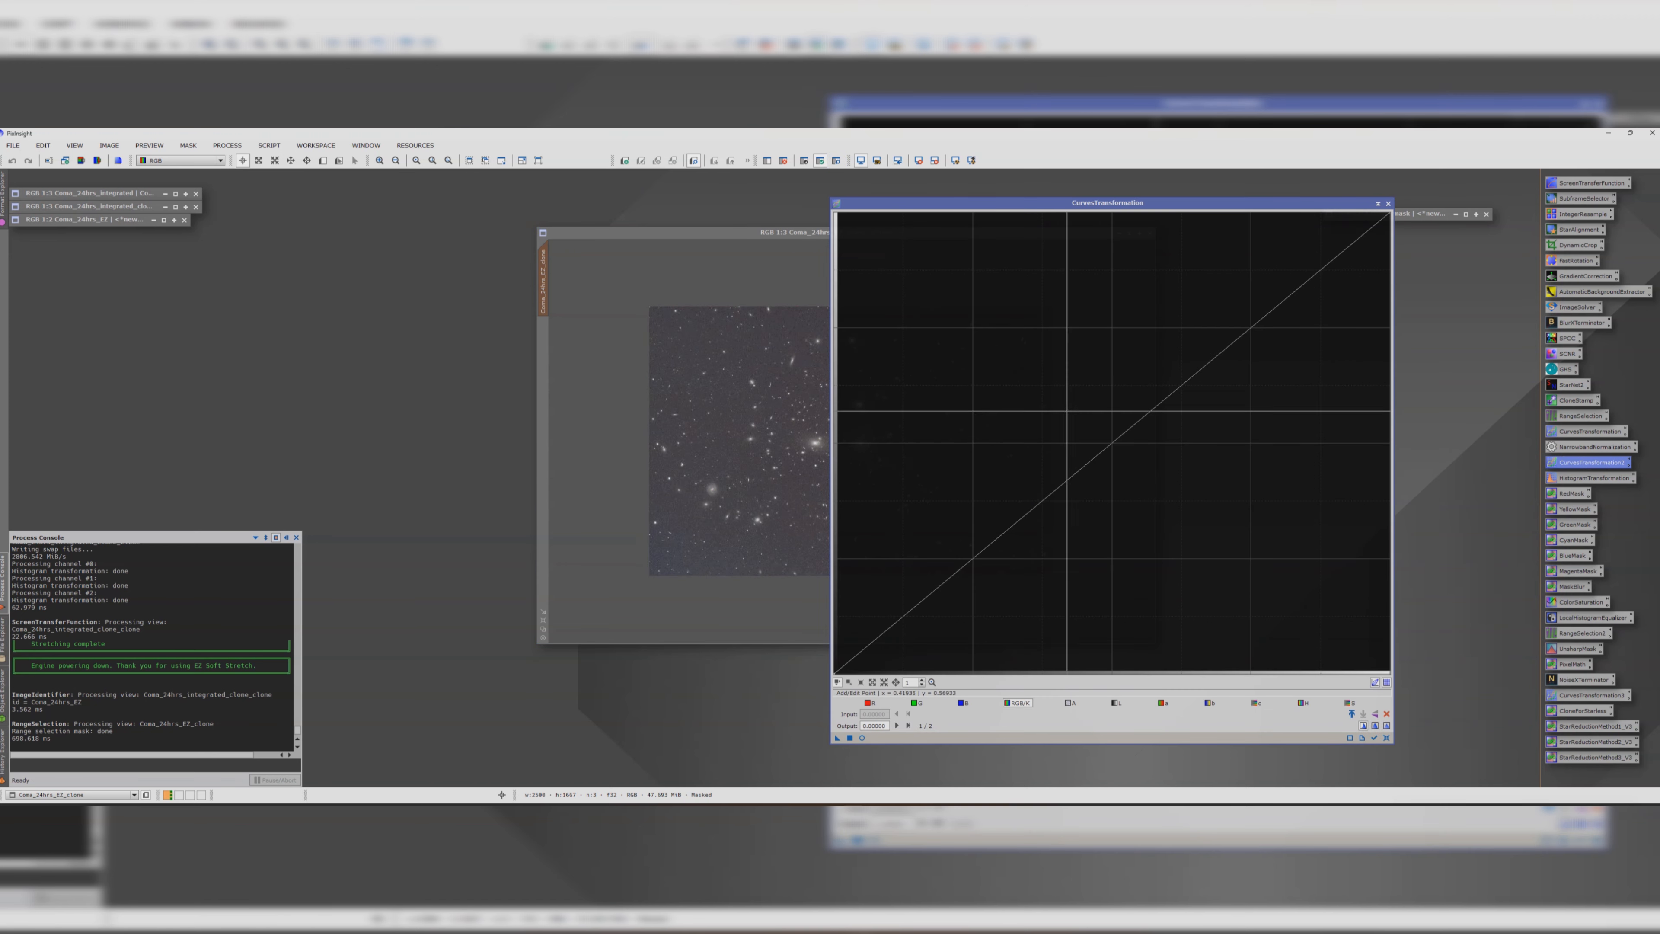
{"action": "left_click_drag", "start_coordinate": [749, 233], "coordinate": [454, 214]}
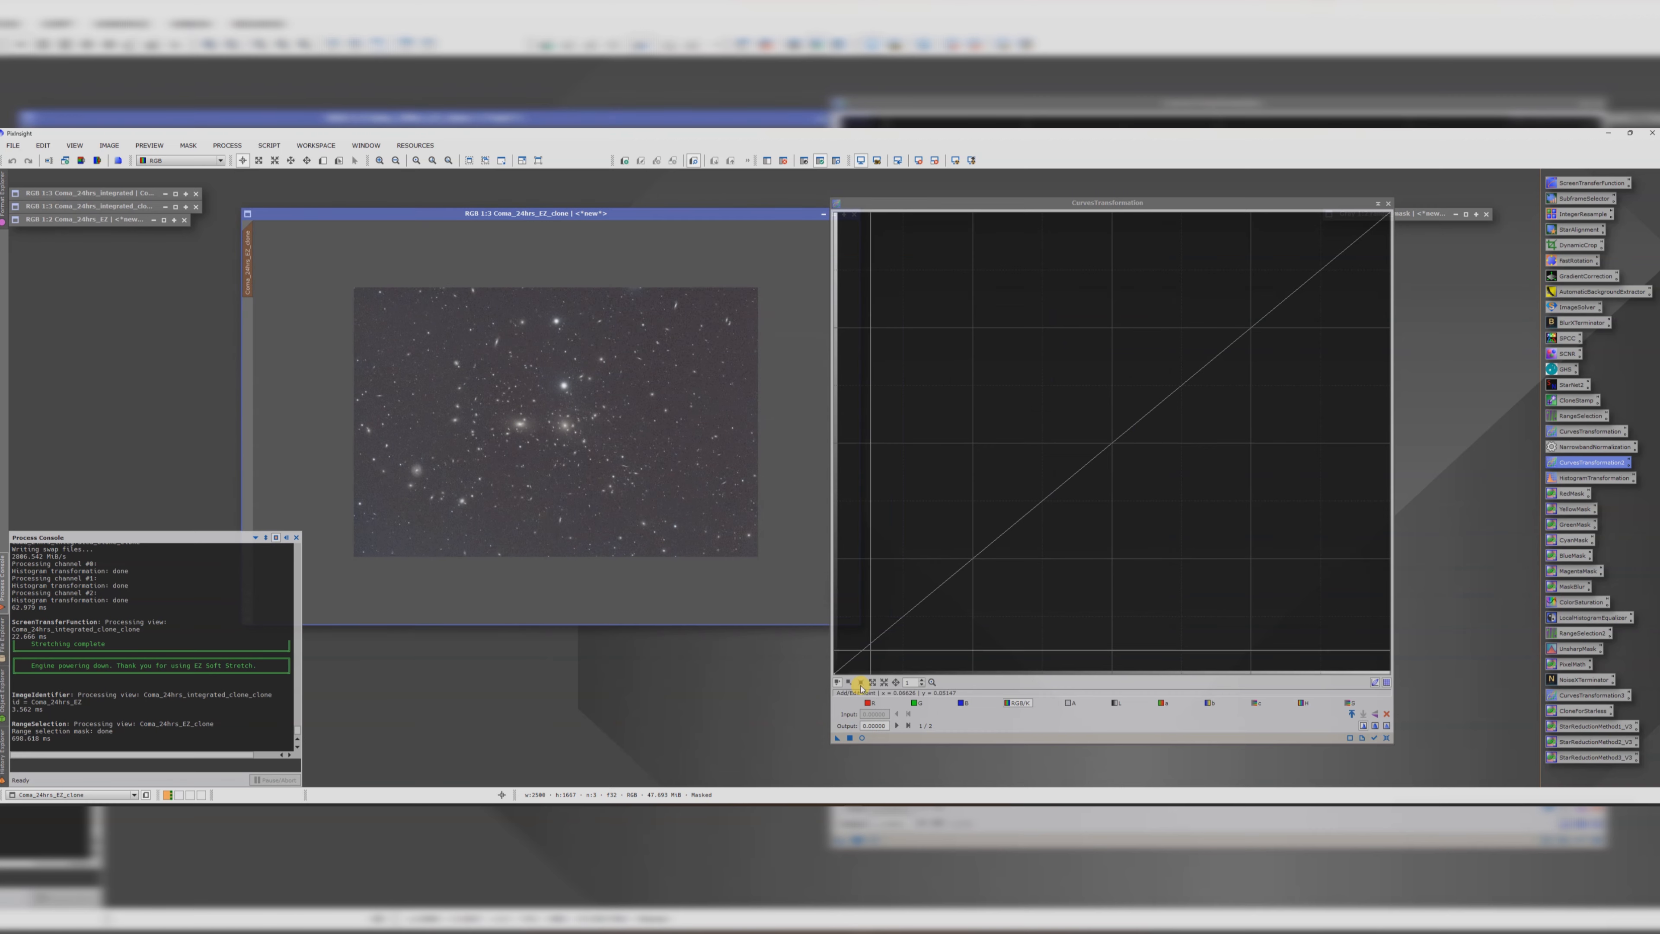
{"action": "left_click", "coordinate": [862, 737]}
{"action": "left_click_drag", "start_coordinate": [741, 222], "coordinate": [703, 230]}
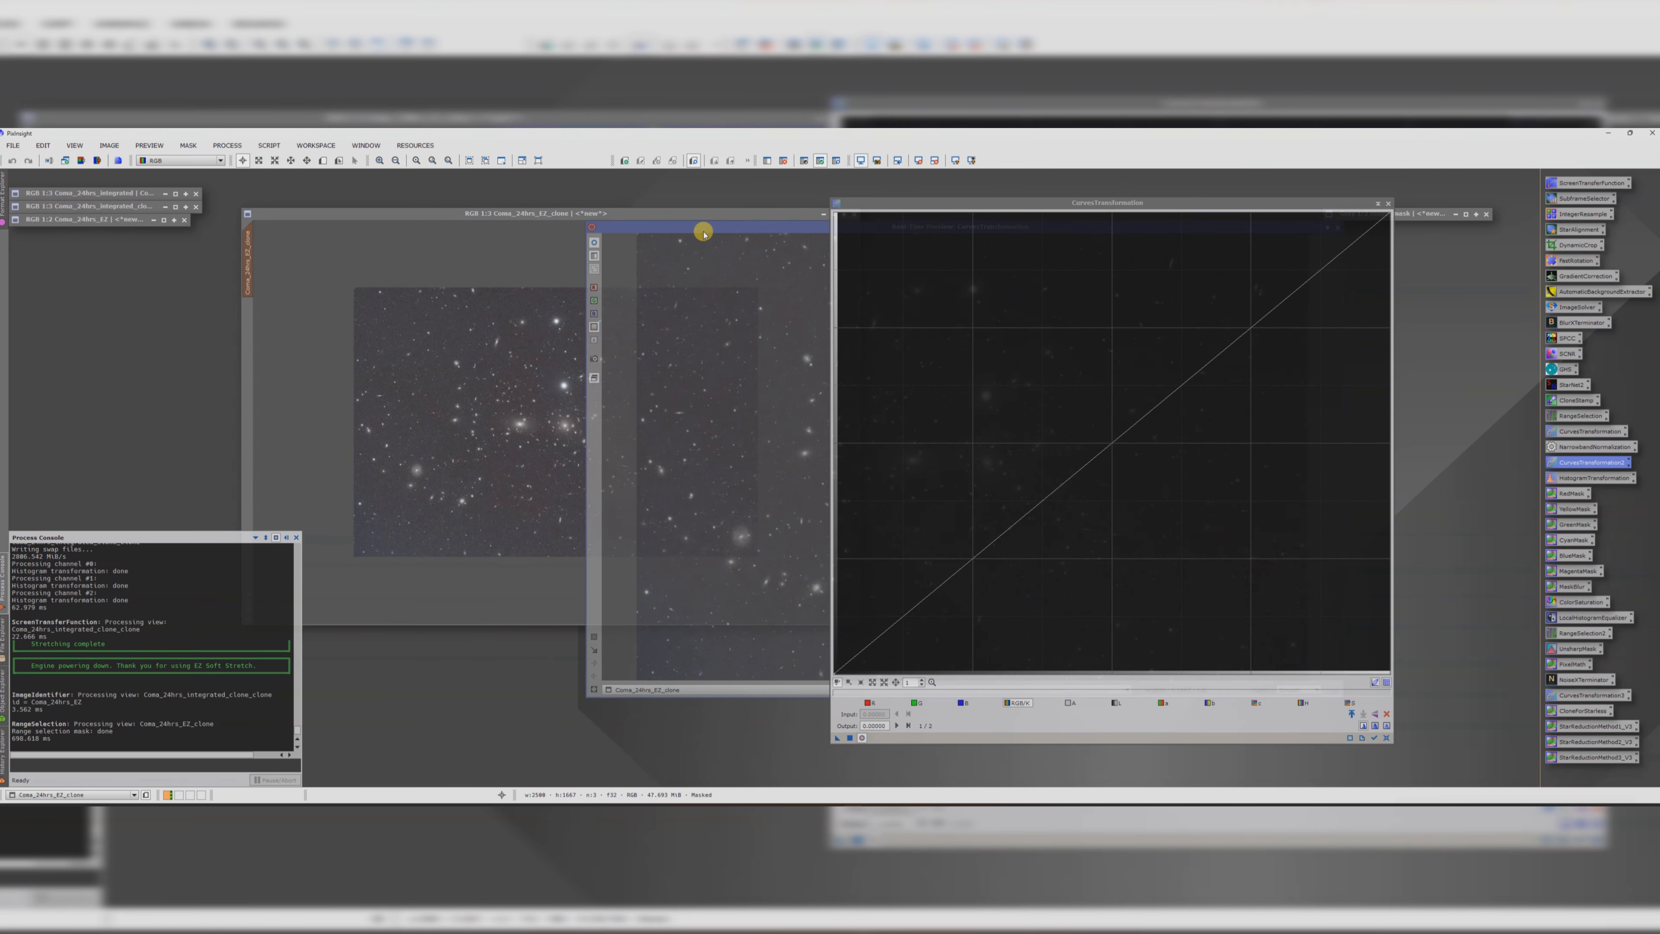
{"action": "left_click_drag", "start_coordinate": [876, 202], "coordinate": [1095, 216]}
{"action": "left_click_drag", "start_coordinate": [986, 229], "coordinate": [642, 220]}
{"action": "left_click", "coordinate": [1515, 712]}
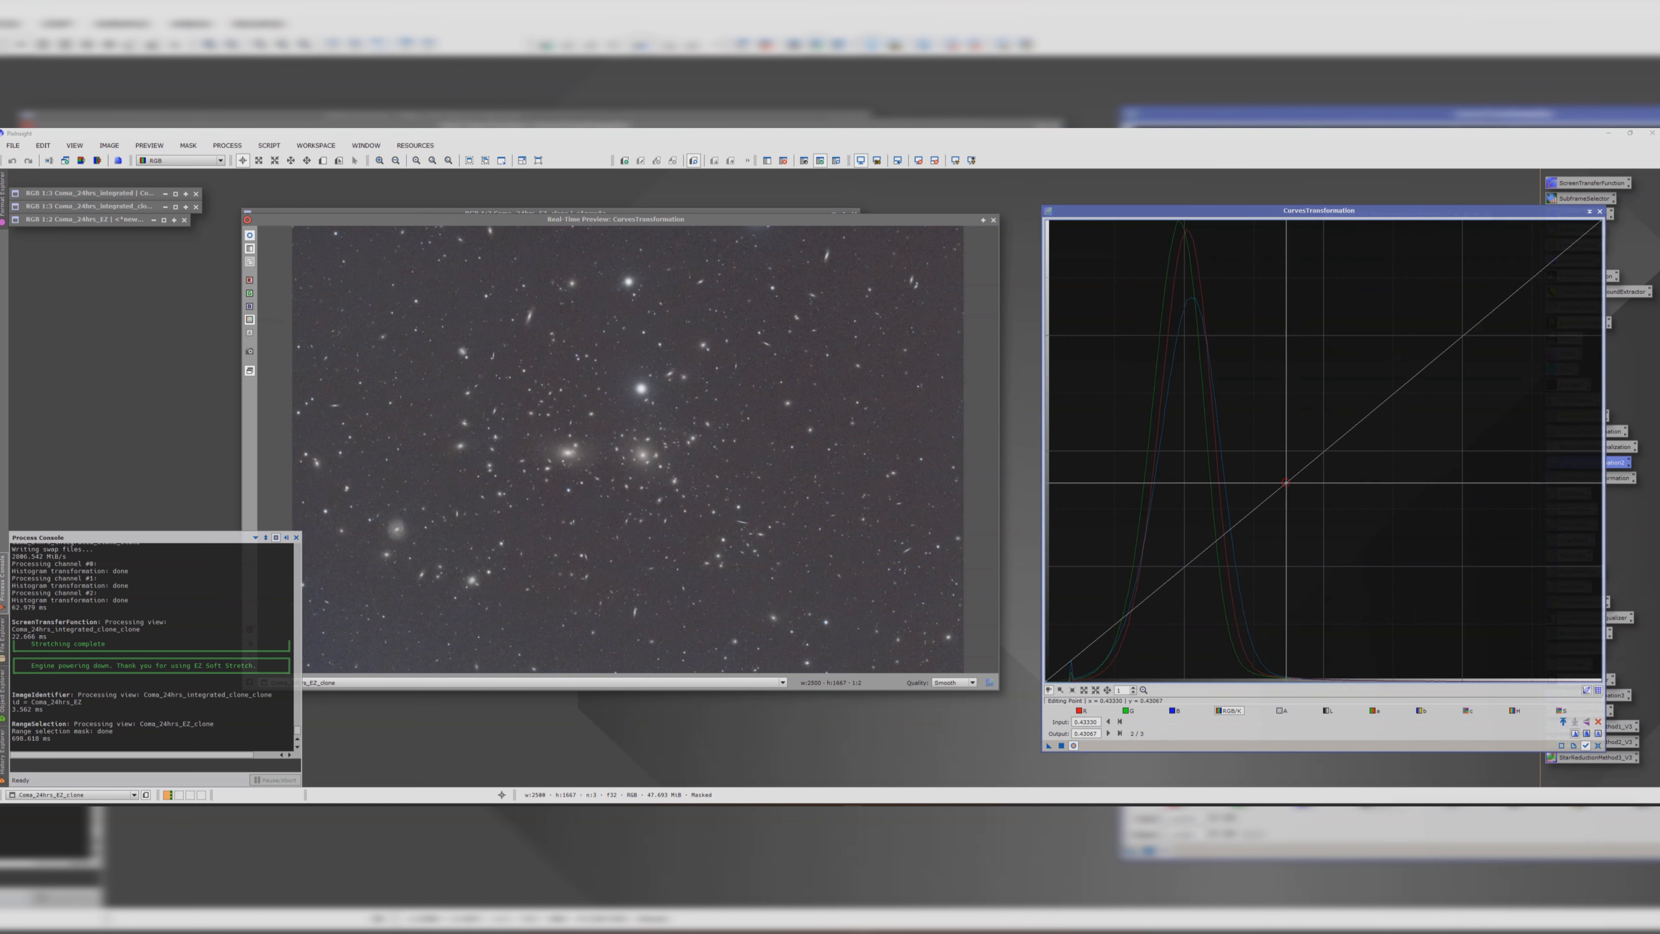
{"action": "left_click", "coordinate": [1255, 463]}
{"action": "left_click_drag", "start_coordinate": [1255, 464], "coordinate": [1262, 505]}
{"action": "left_click", "coordinate": [1598, 721]}
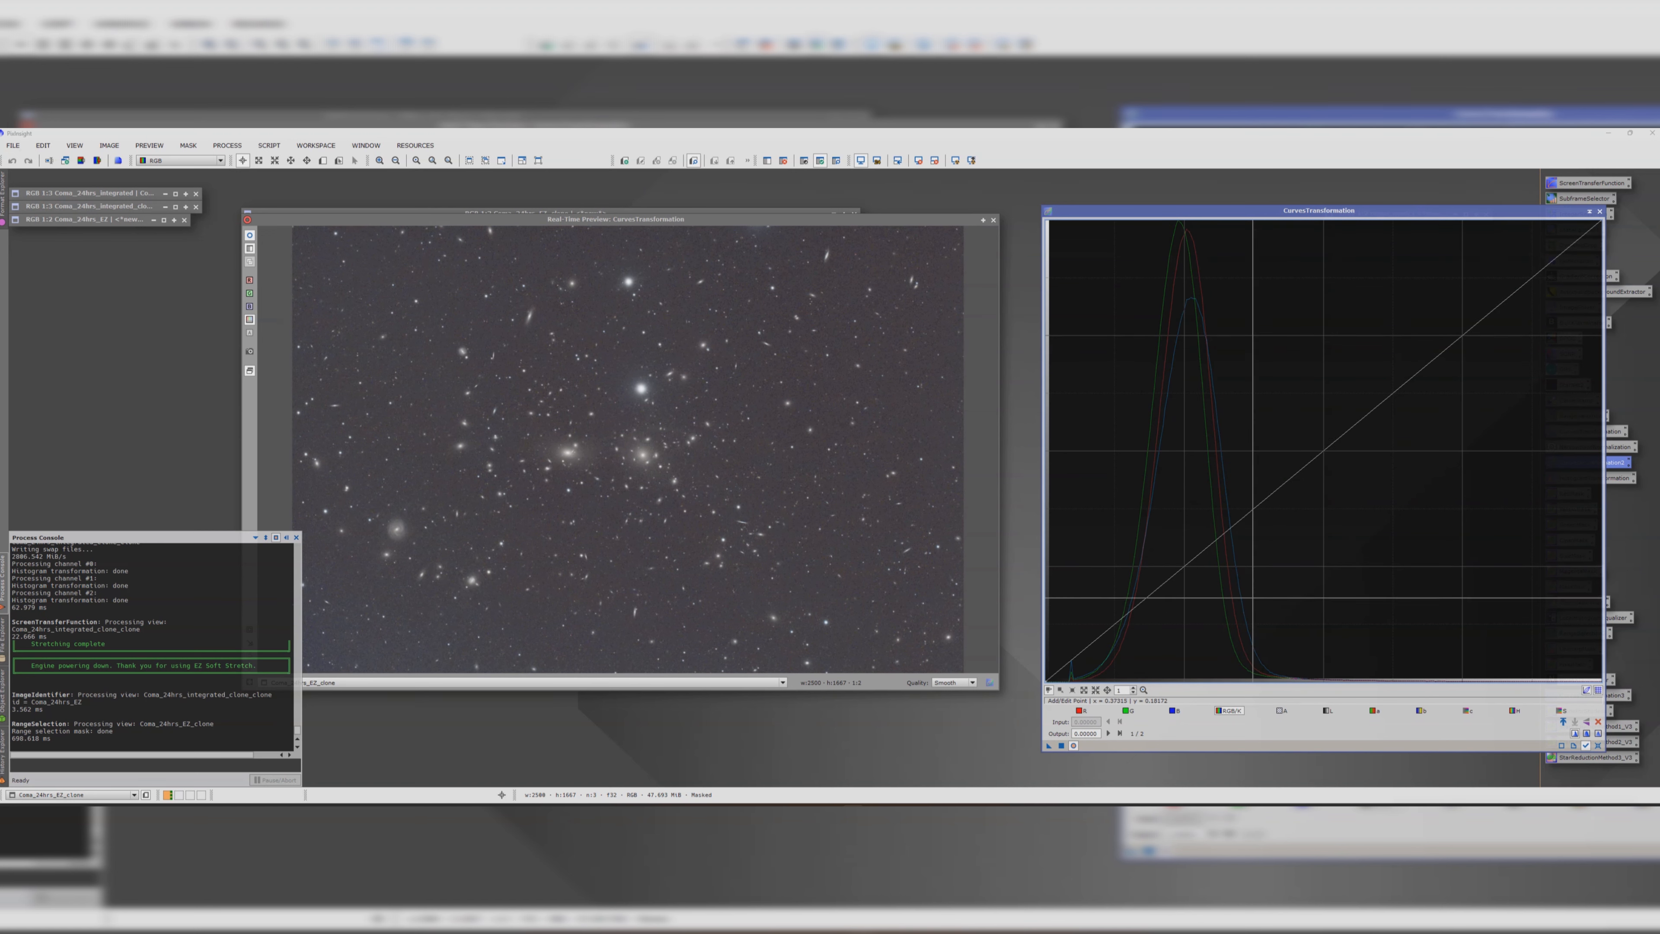
- Raise the RGB/K curve at input about 0.37 to output about 0.43, apply it to the masked clone, and close CurvesTransformation
{"action": "left_click_drag", "start_coordinate": [1271, 502], "coordinate": [1252, 481]}
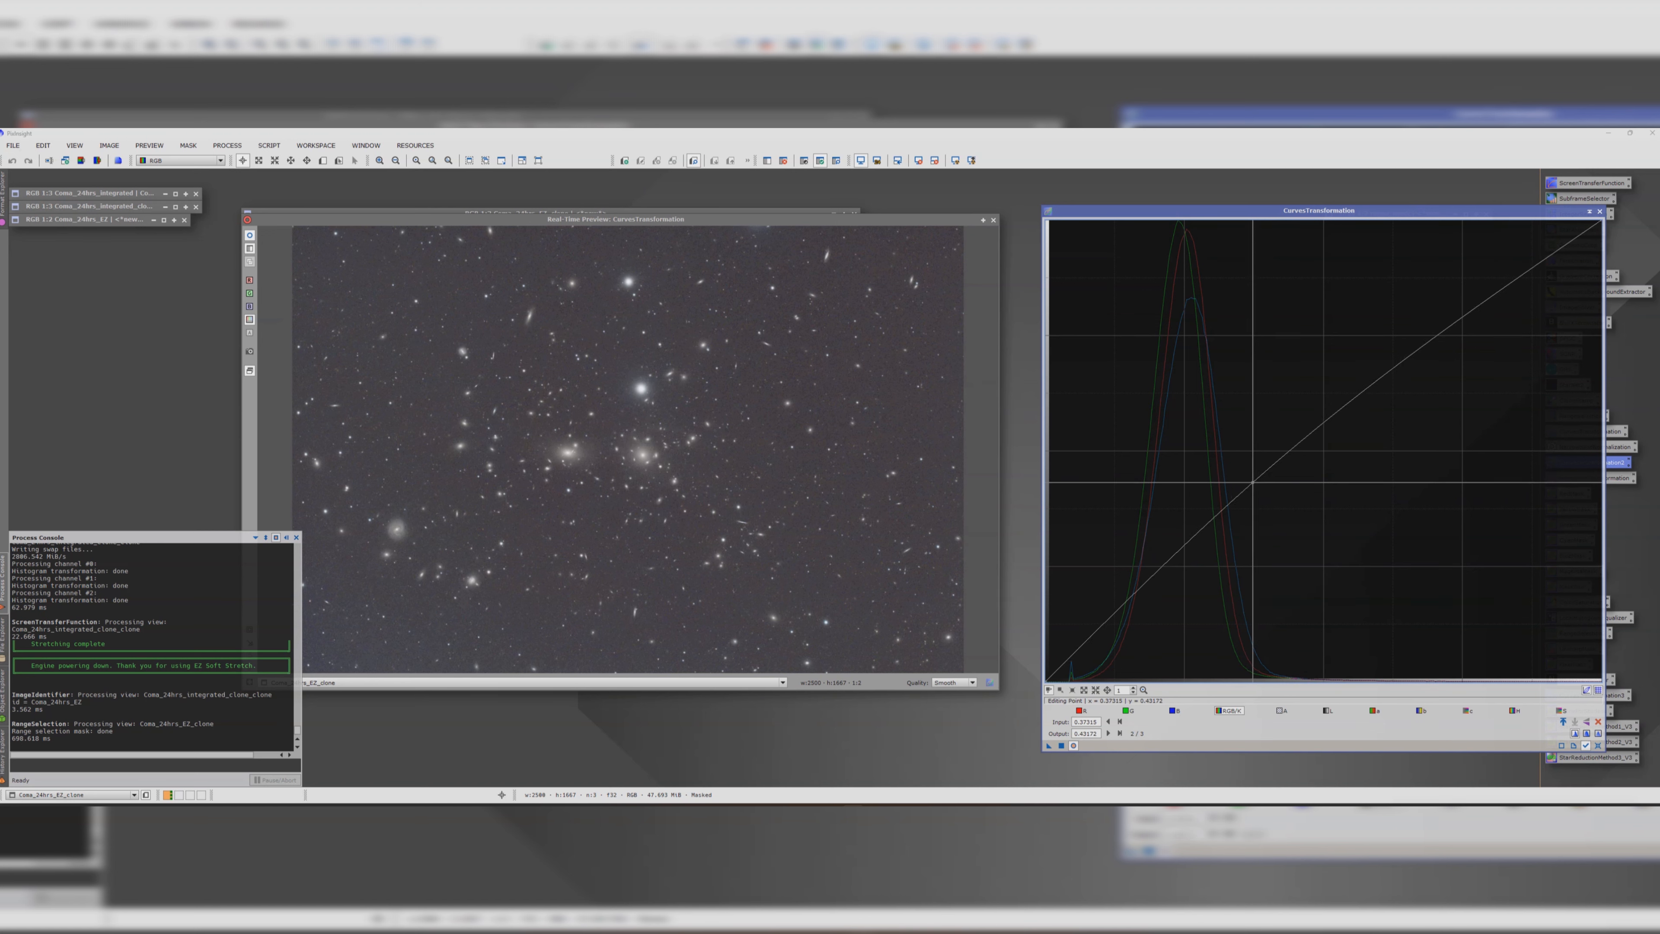
{"action": "left_click", "coordinate": [1072, 746]}
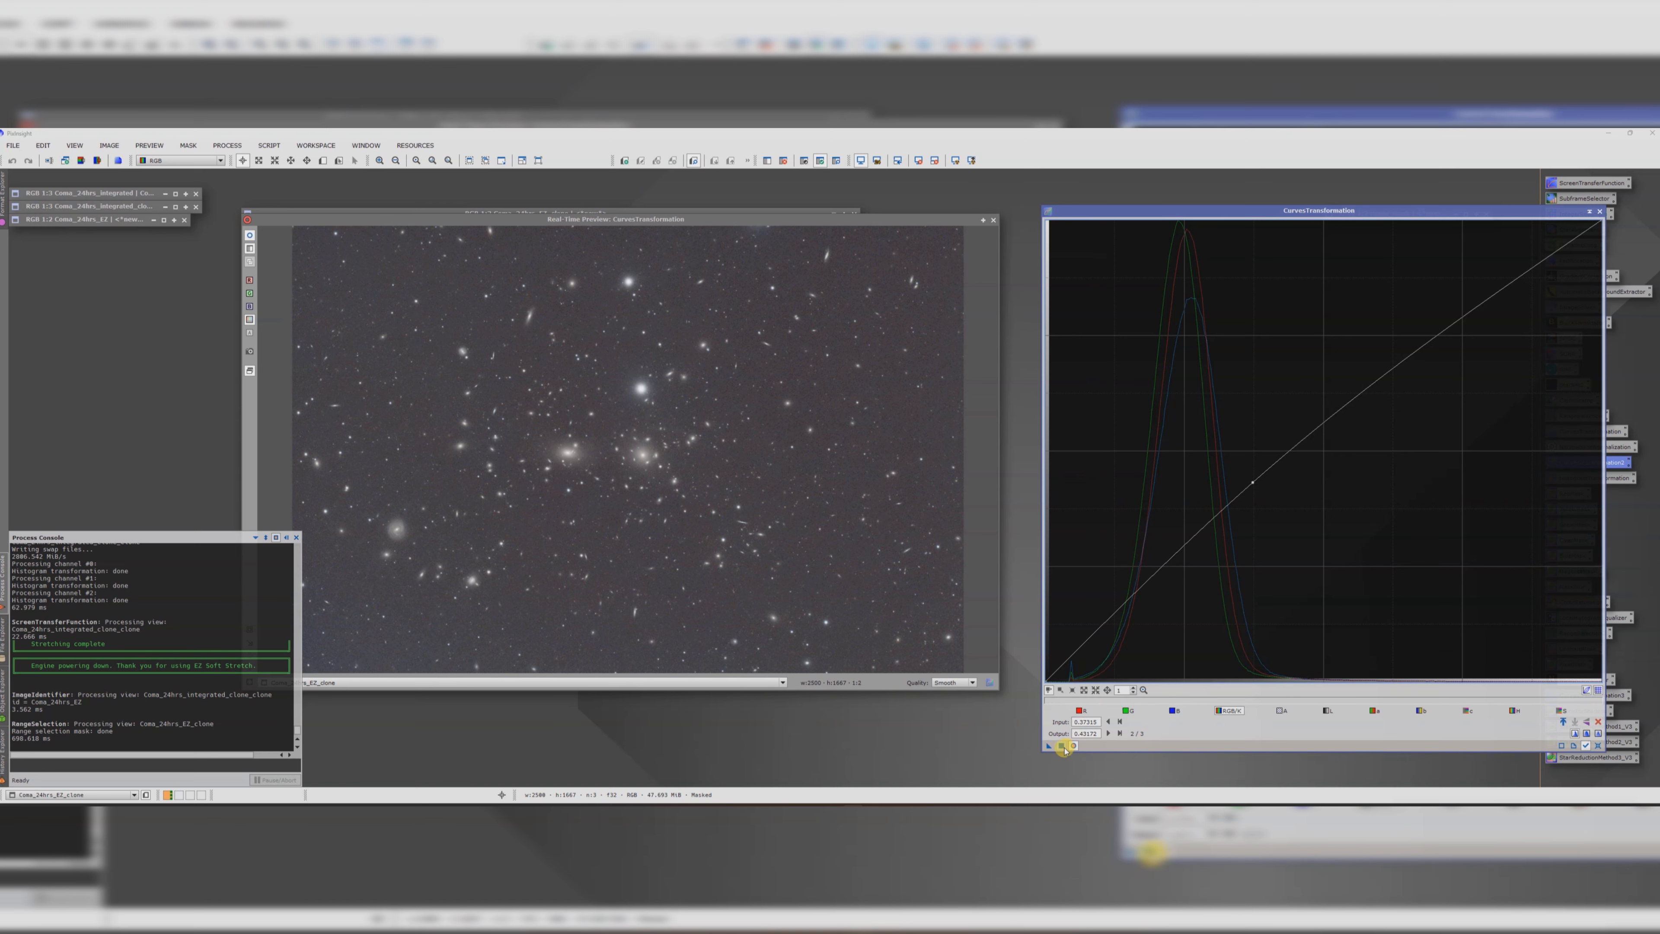
{"action": "left_click", "coordinate": [1061, 746]}
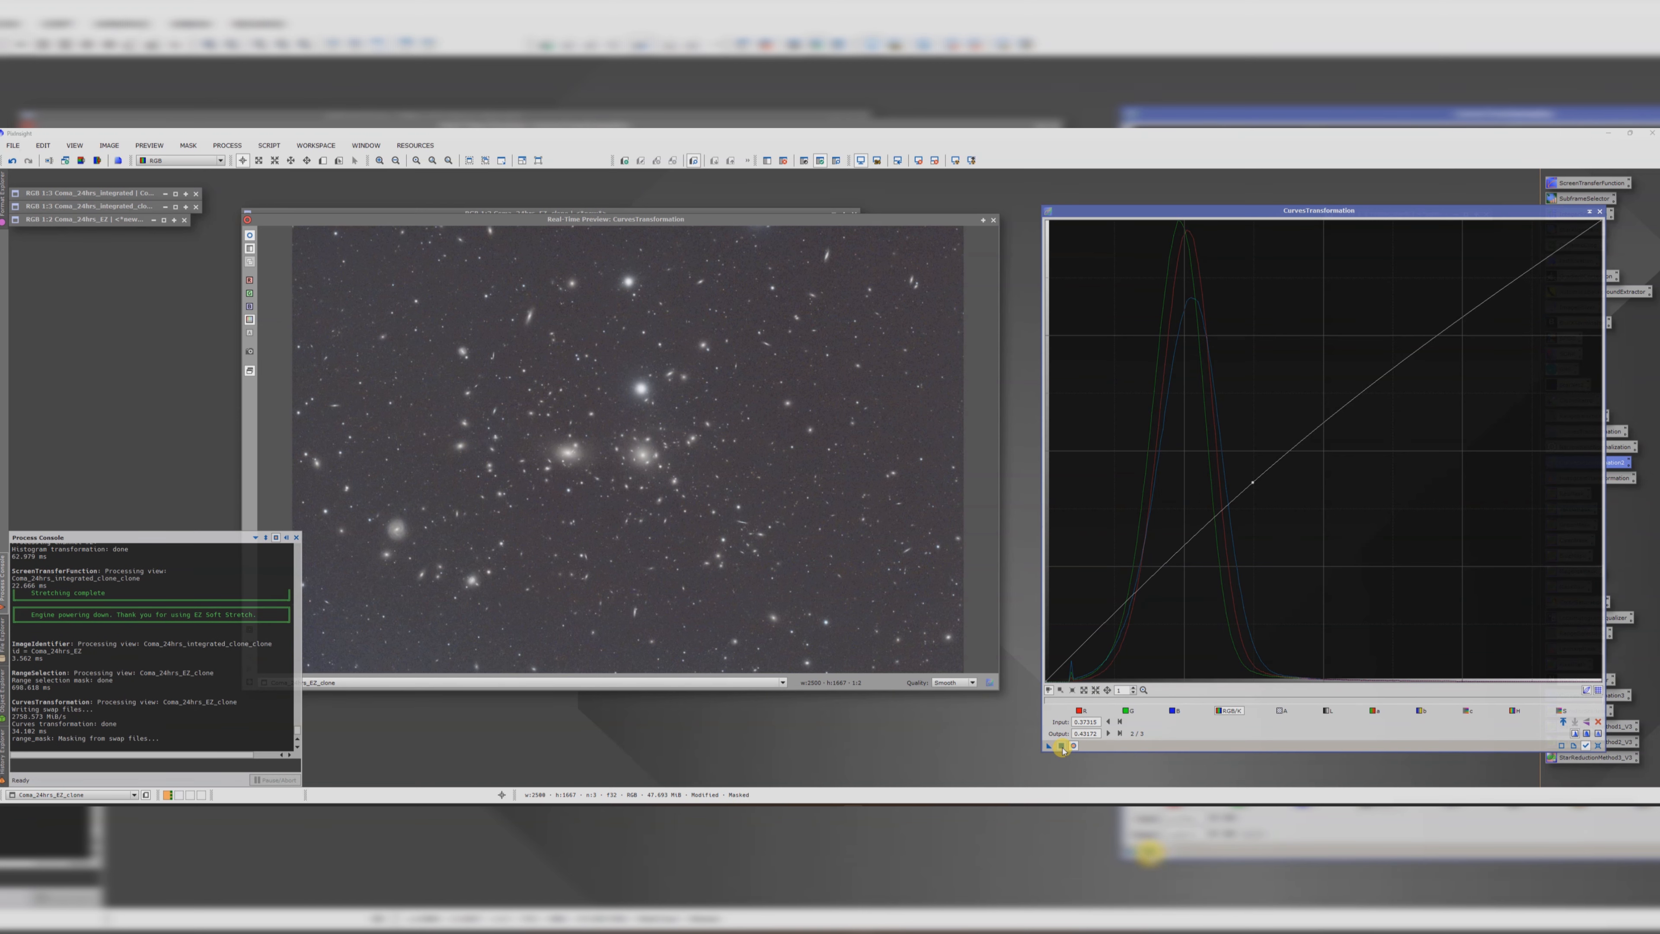
{"action": "left_click", "coordinate": [1597, 213]}
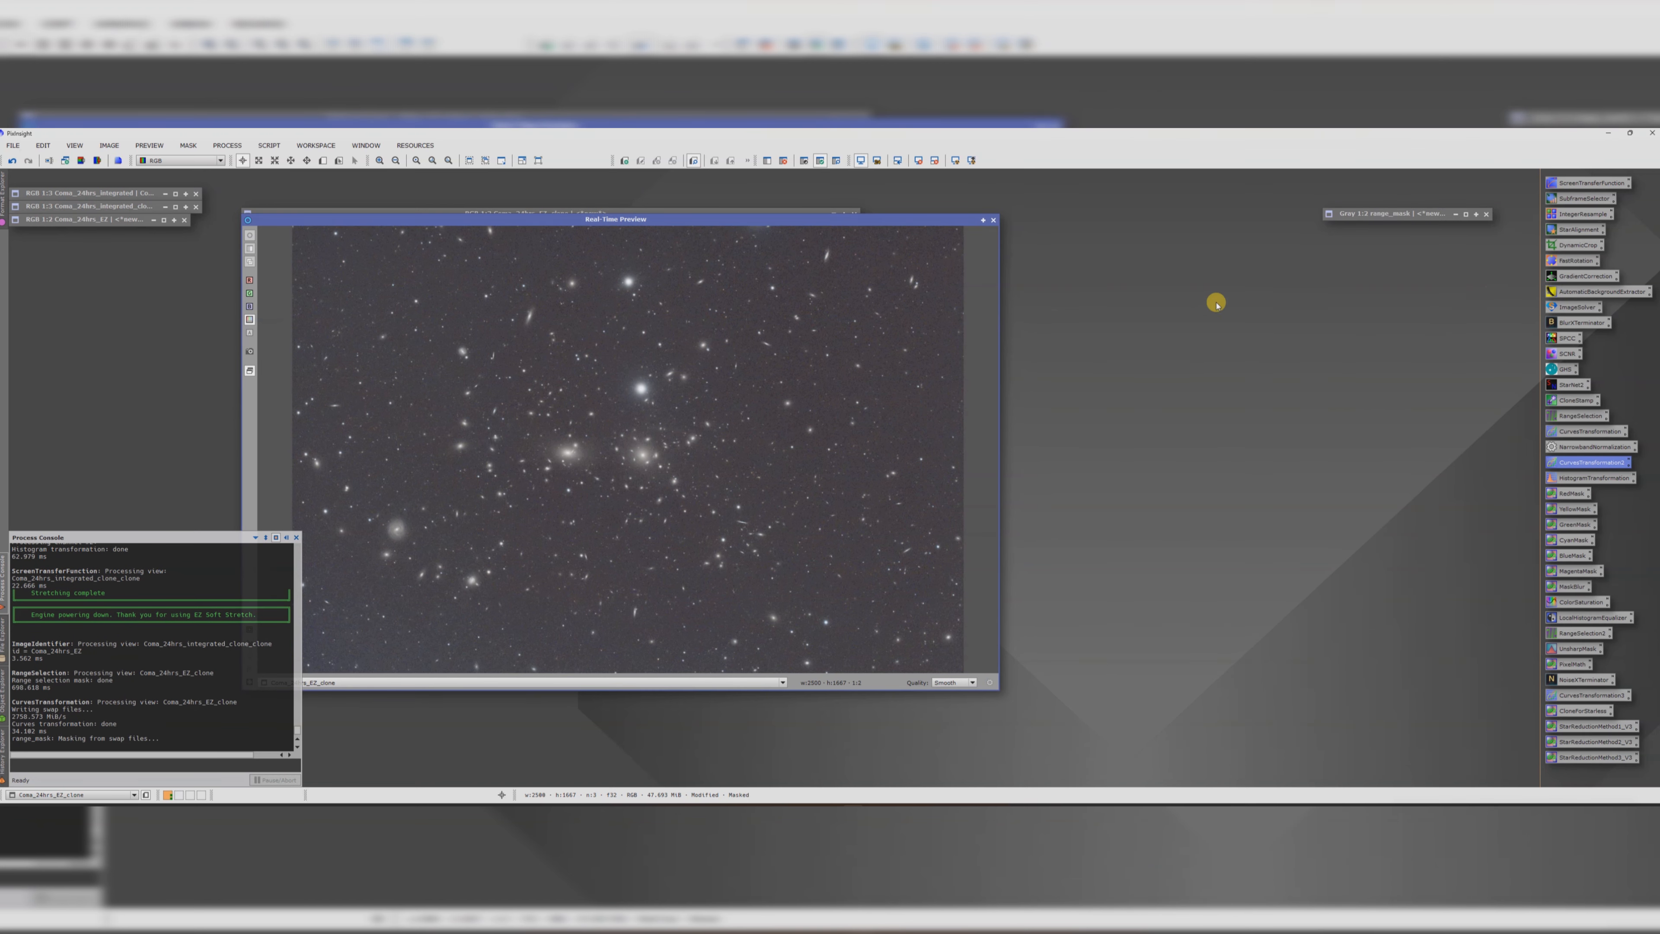
- Set up ColorSaturation beside the real-time preview and preview its effect on the masked clone
{"action": "left_click_drag", "start_coordinate": [815, 223], "coordinate": [1034, 237]}
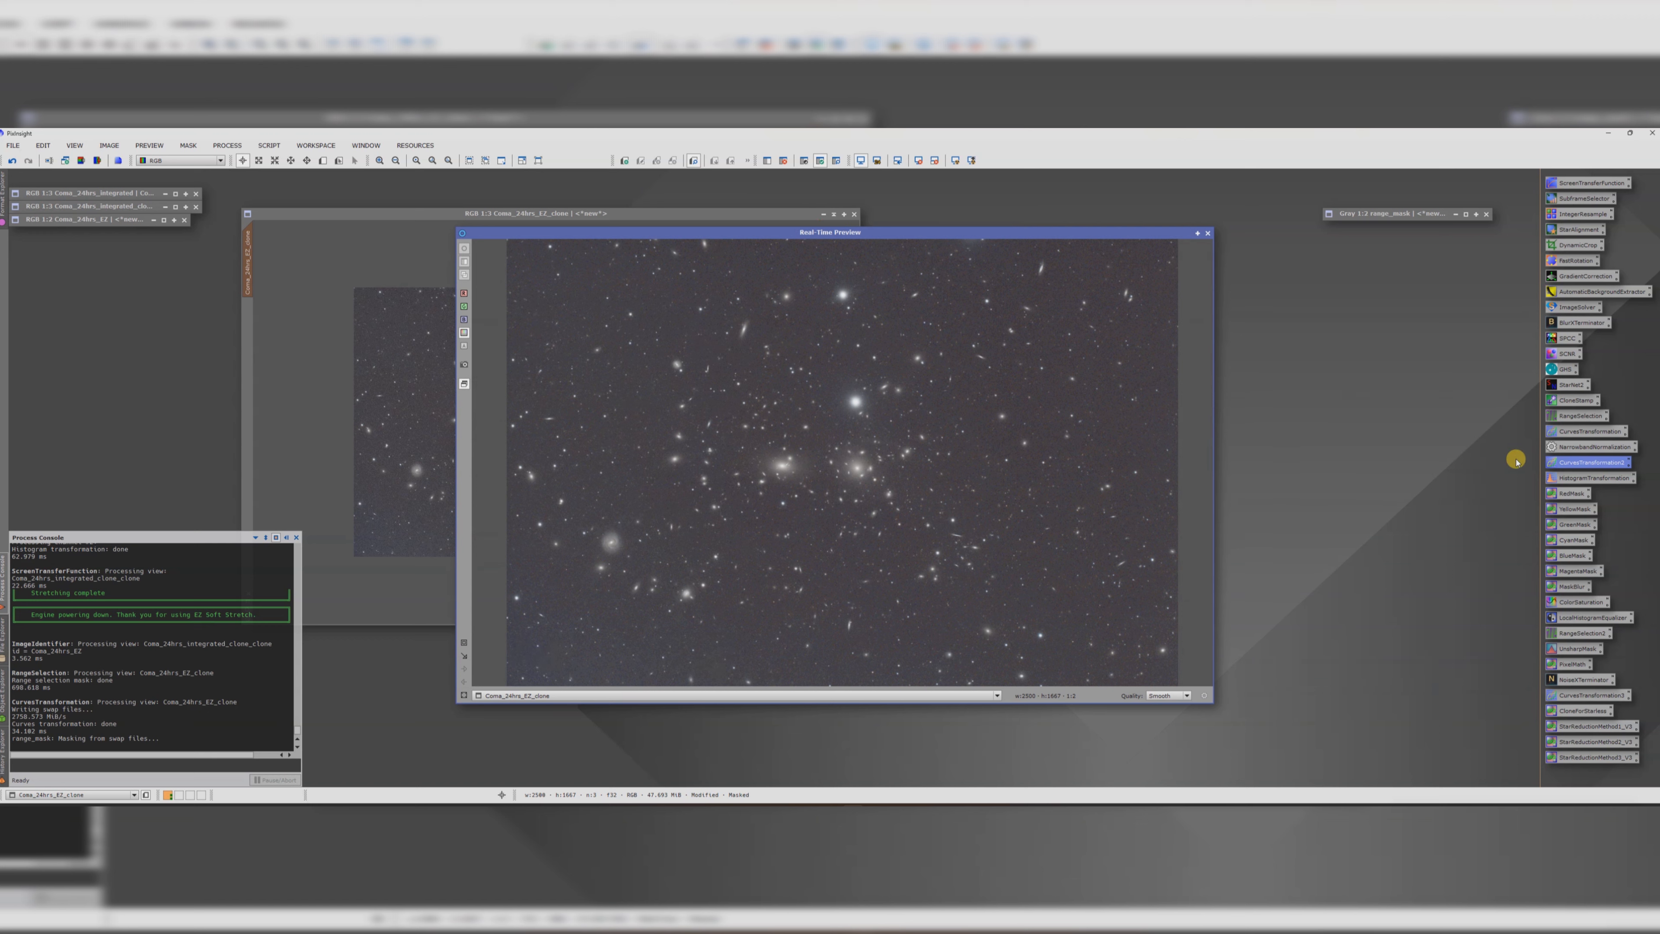
{"action": "double_click", "coordinate": [1572, 605]}
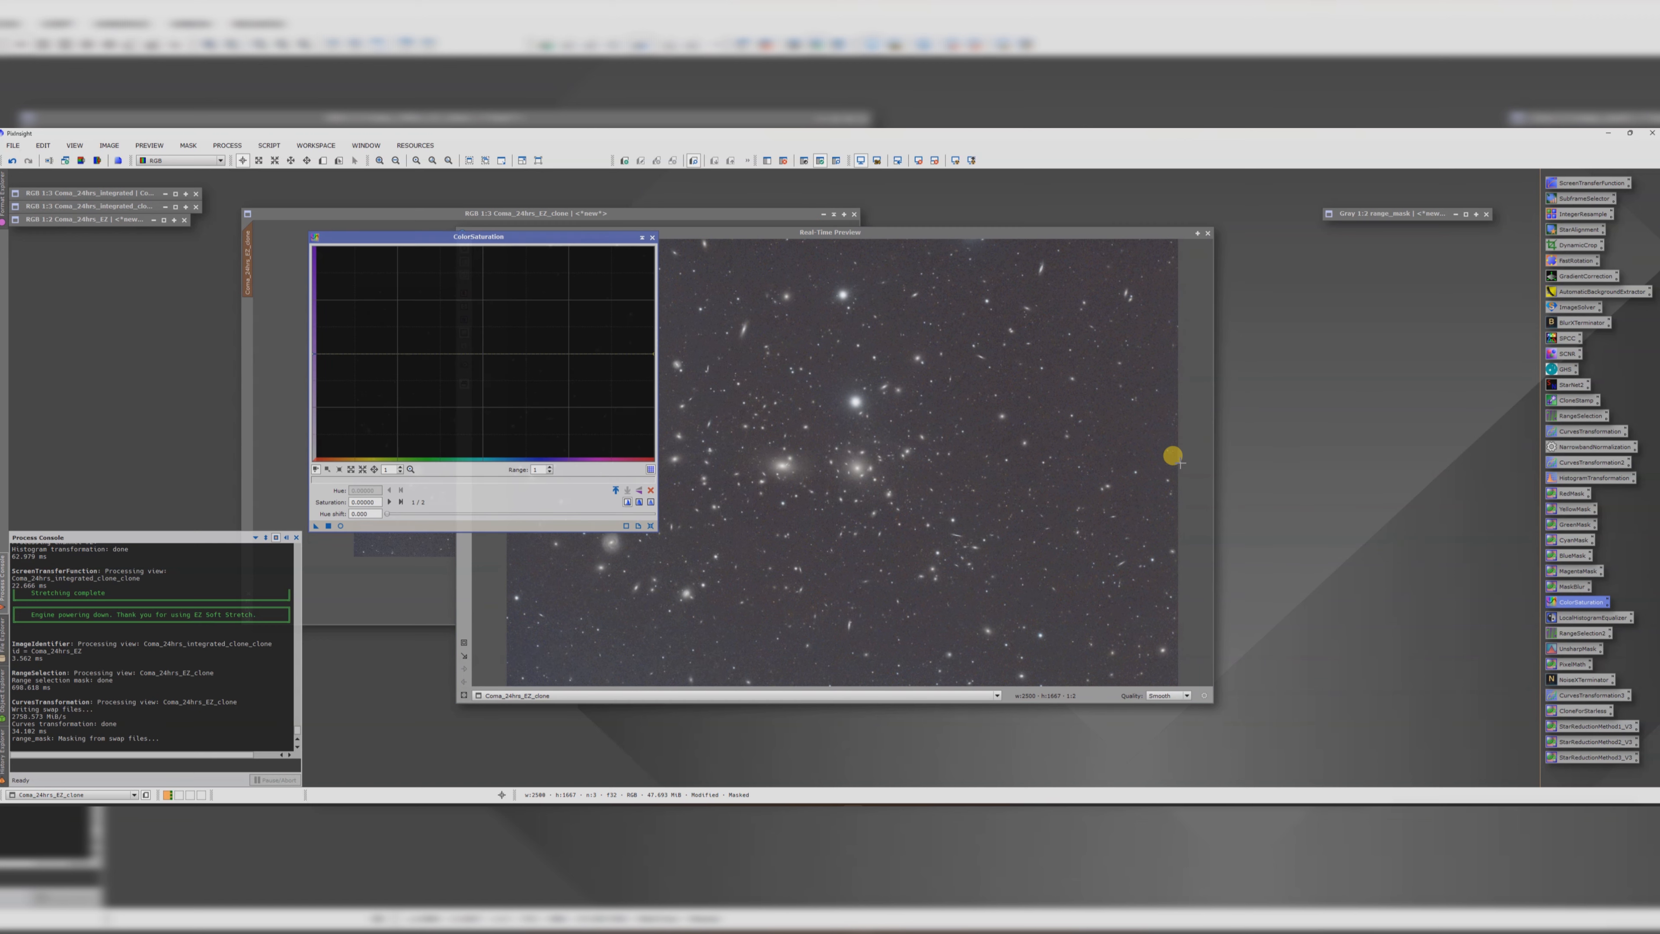
{"action": "left_click_drag", "start_coordinate": [594, 248], "coordinate": [1277, 311]}
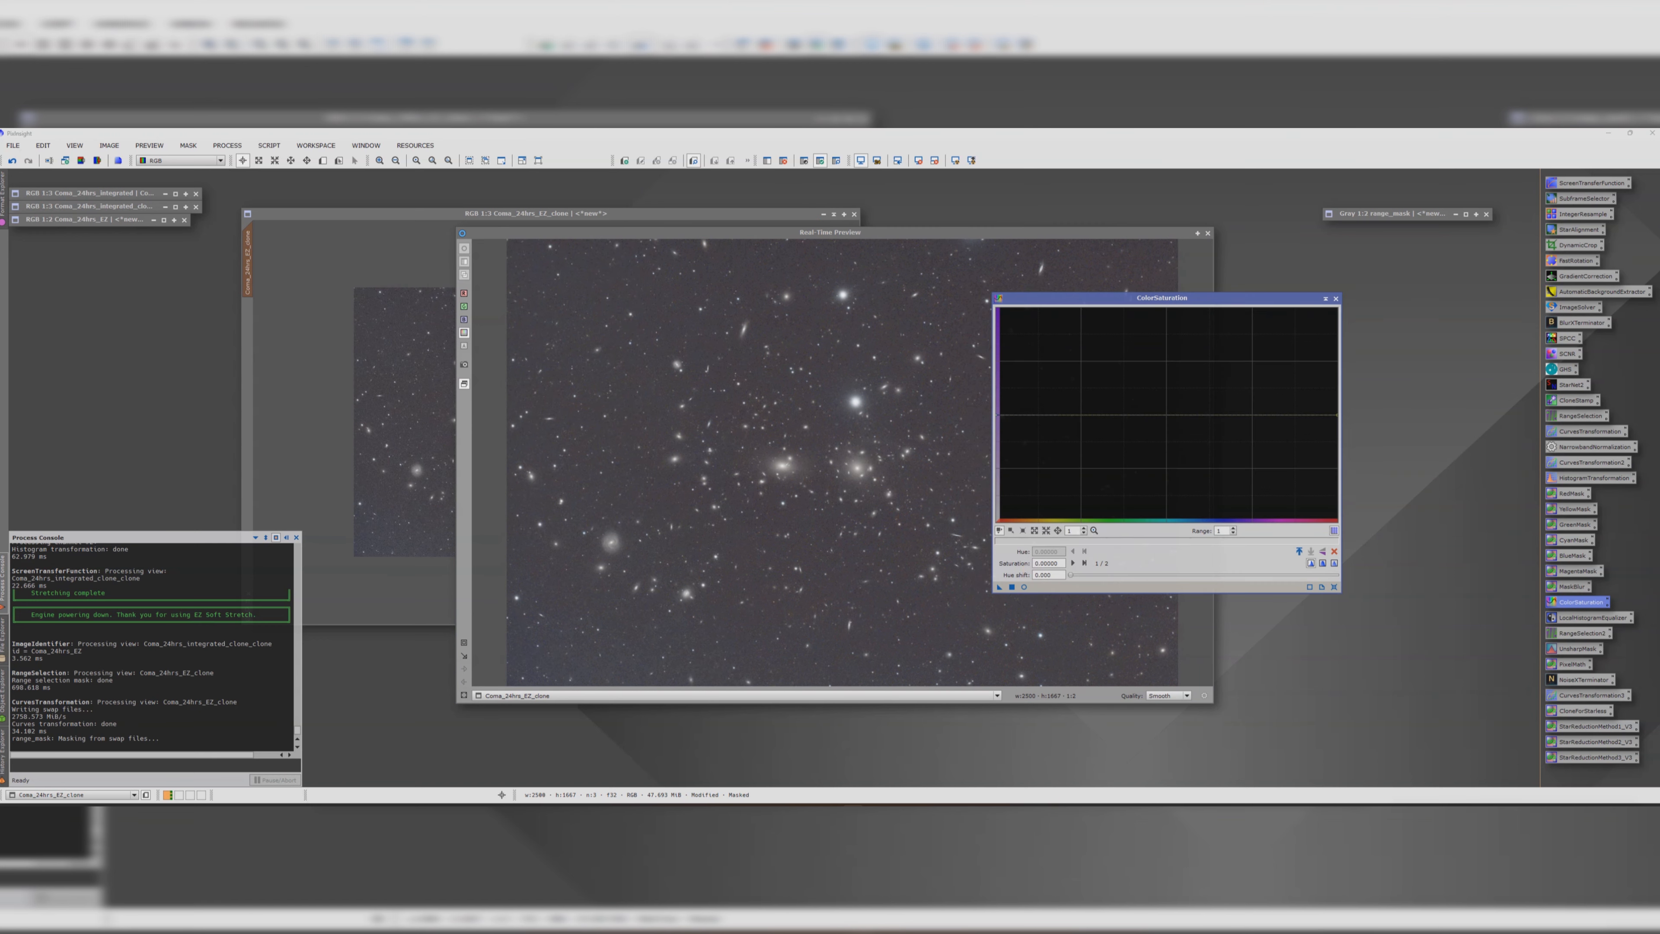
{"action": "left_click", "coordinate": [1025, 586]}
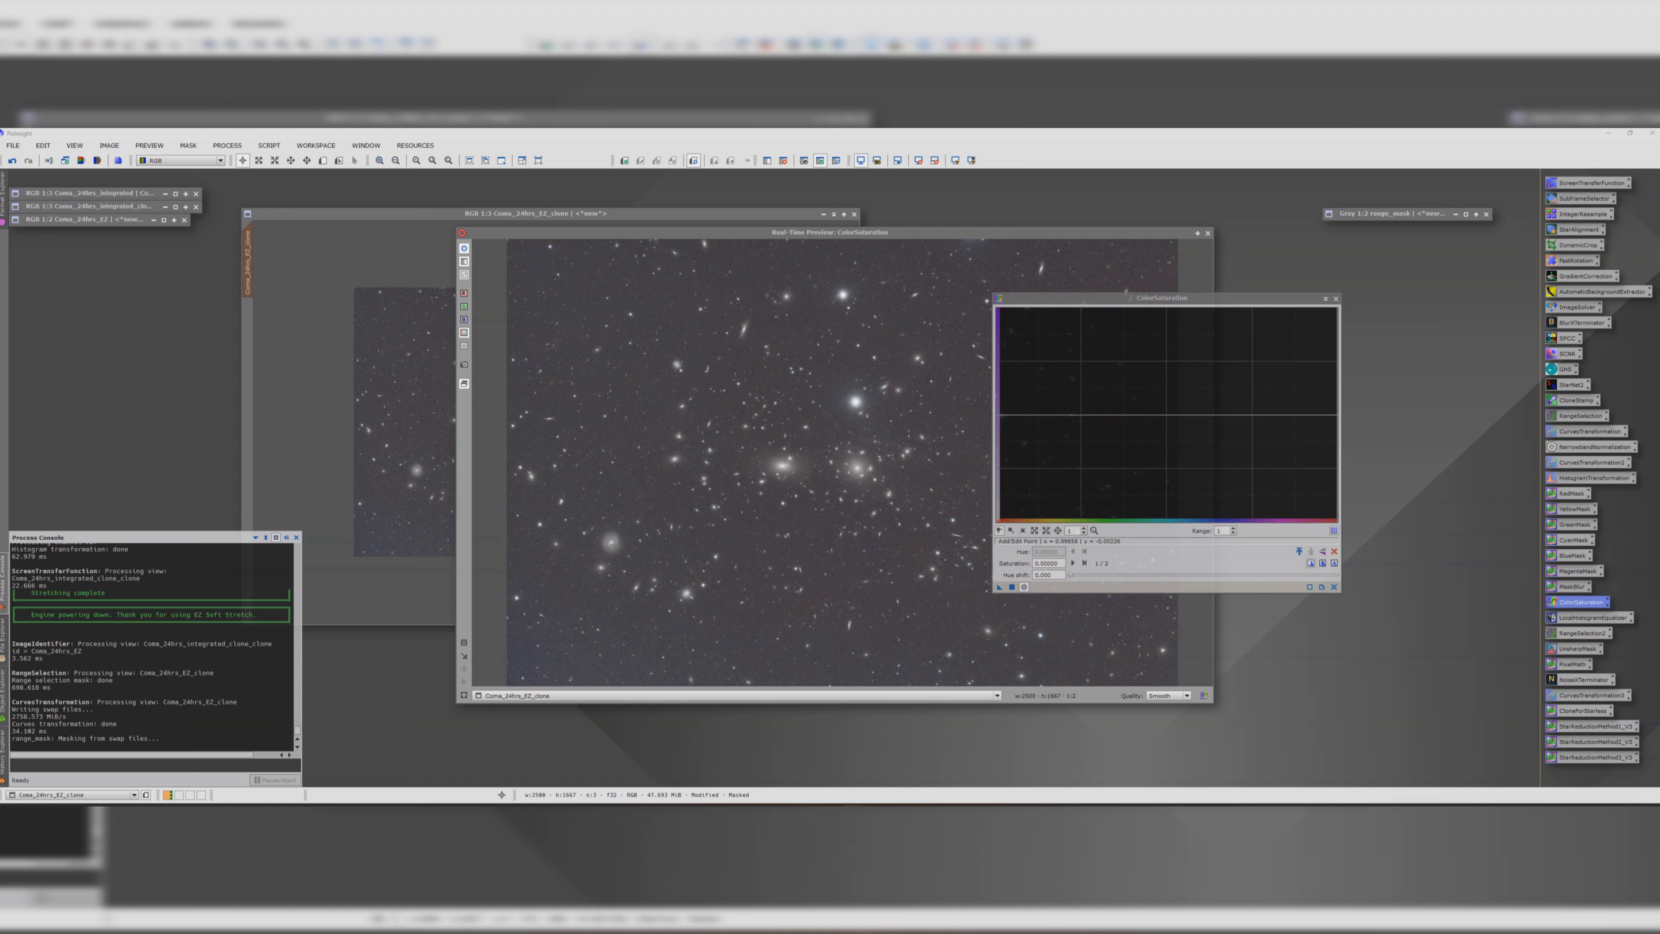
- Inspect the large spiral galaxy close up, raise the whole ColorSaturation curve to about 0.9, and apply it to the masked clone
{"action": "left_click", "coordinate": [1338, 416]}
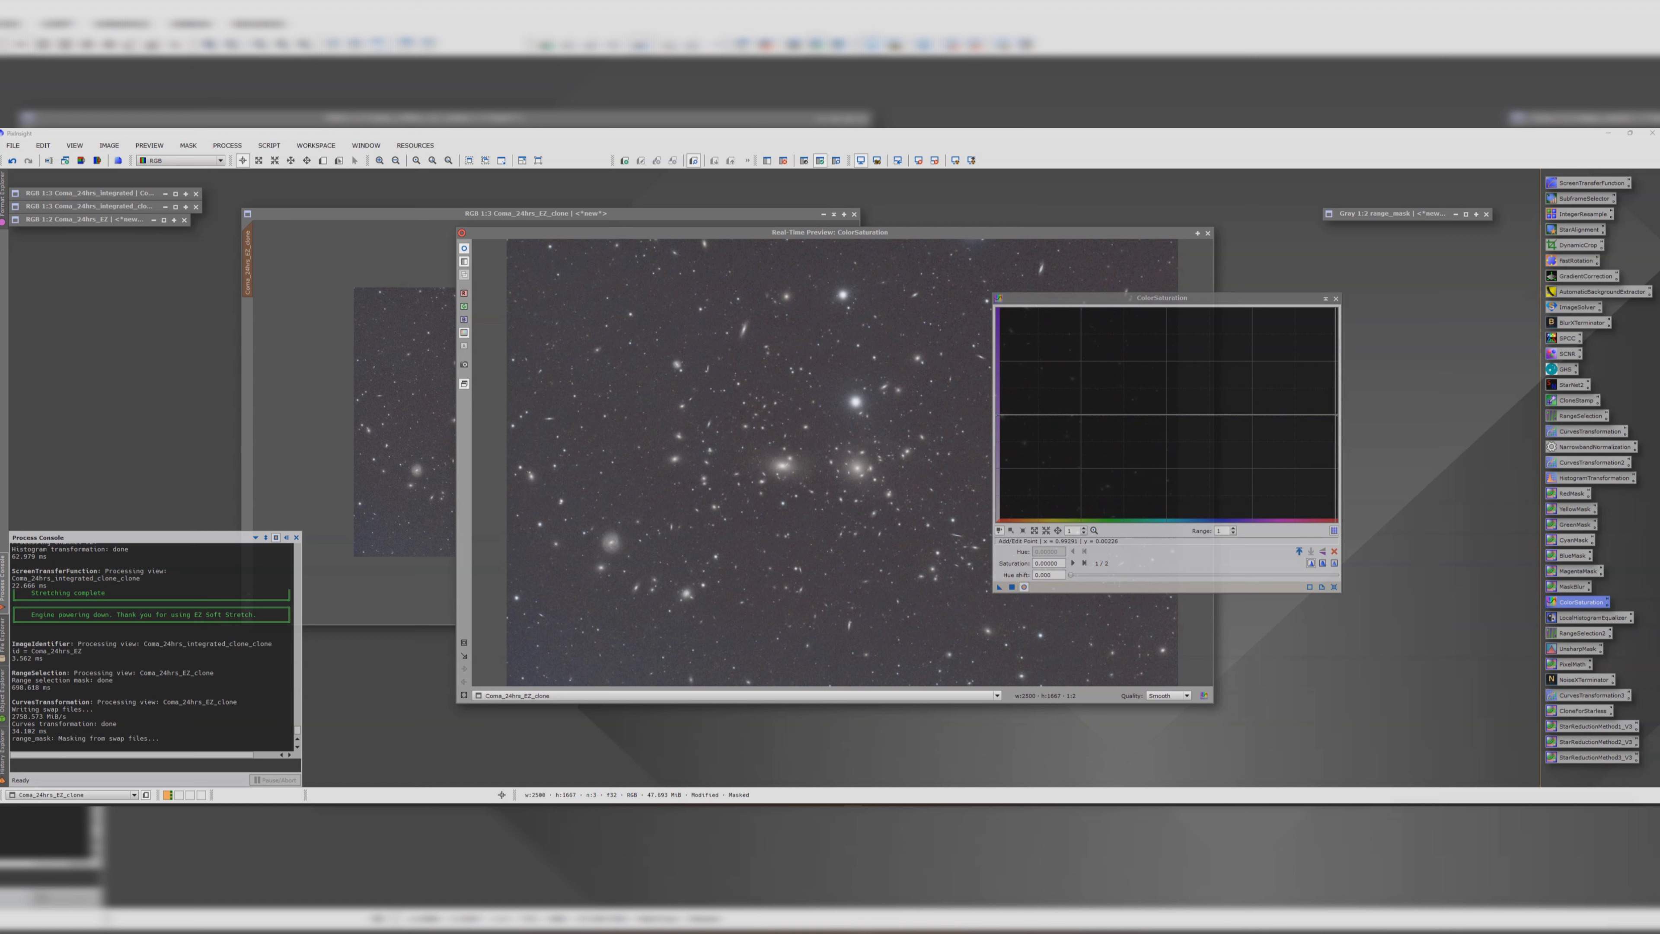
{"action": "mouse_move", "coordinate": [1336, 416]}
{"action": "left_mouse_down"}
{"action": "mouse_move", "coordinate": [1332, 296]}
{"action": "mouse_move", "coordinate": [1330, 414]}
{"action": "left_mouse_up"}
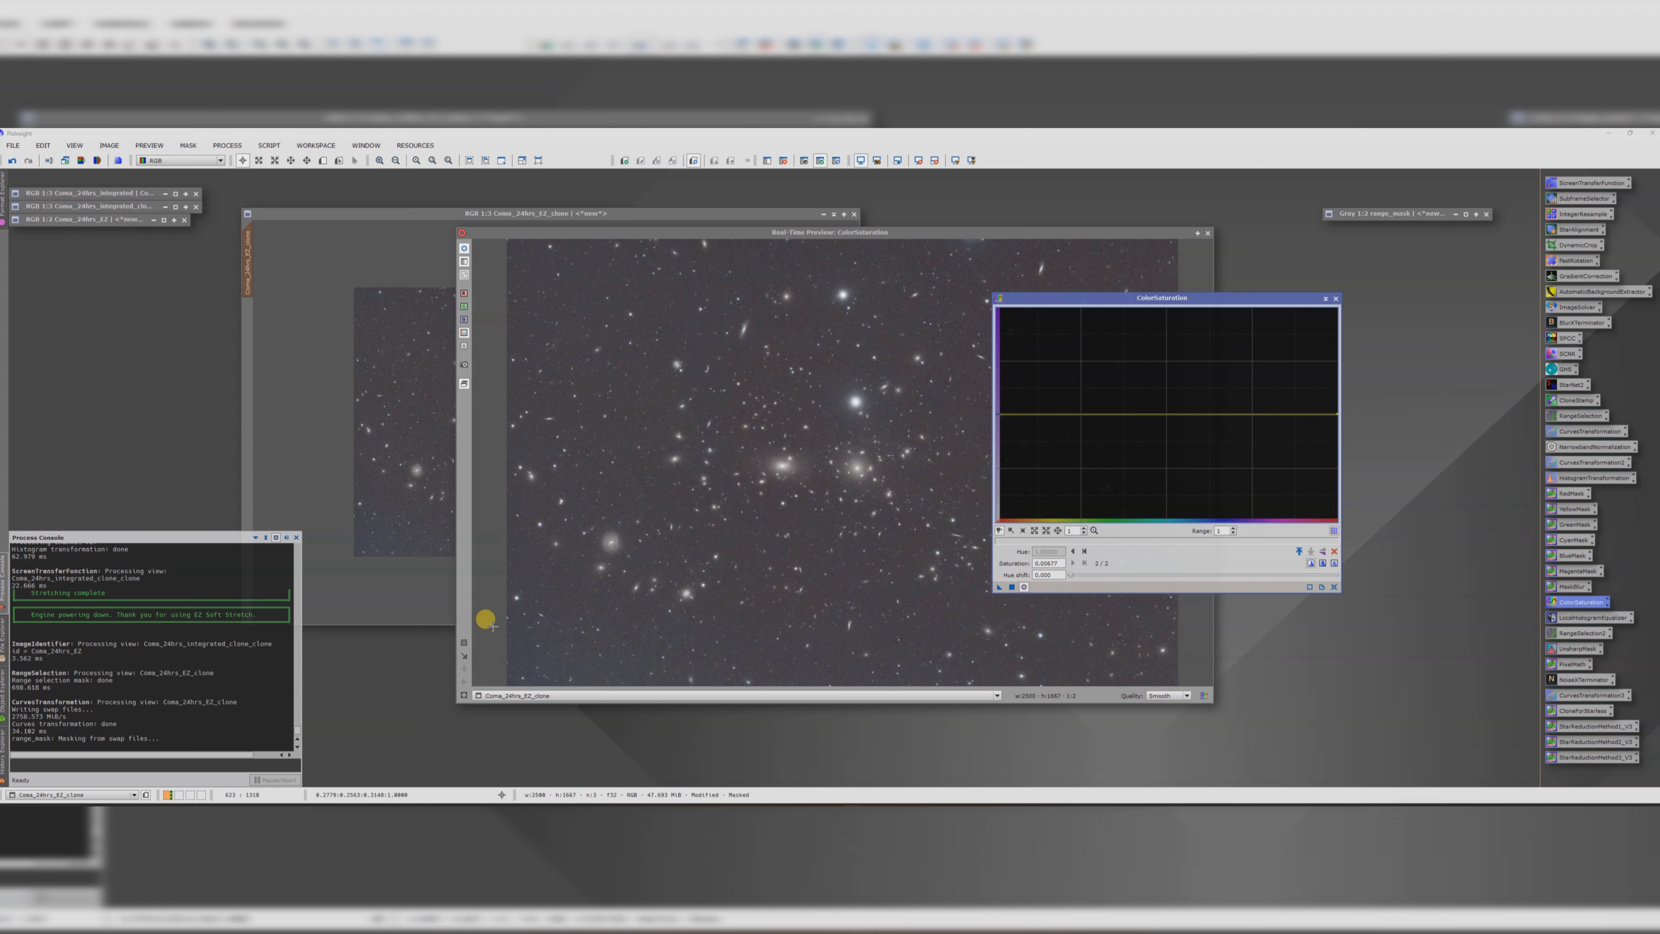
{"action": "left_click", "coordinate": [463, 643]}
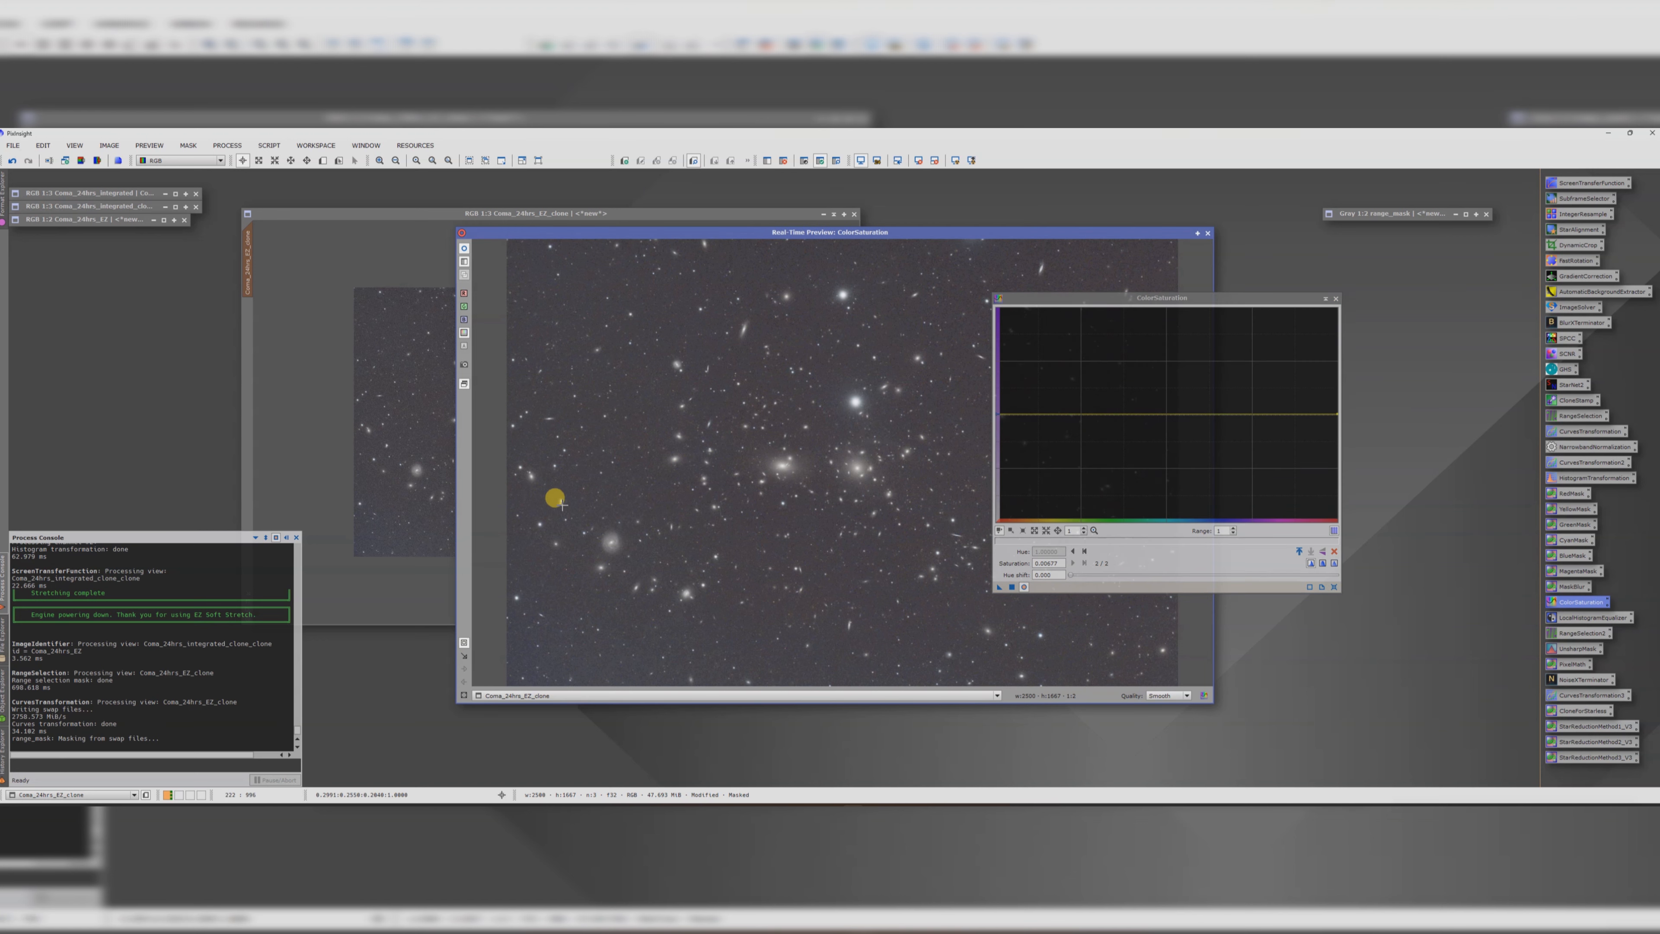
{"action": "left_click_drag", "start_coordinate": [562, 504], "coordinate": [674, 611]}
{"action": "left_click", "coordinate": [1337, 412]}
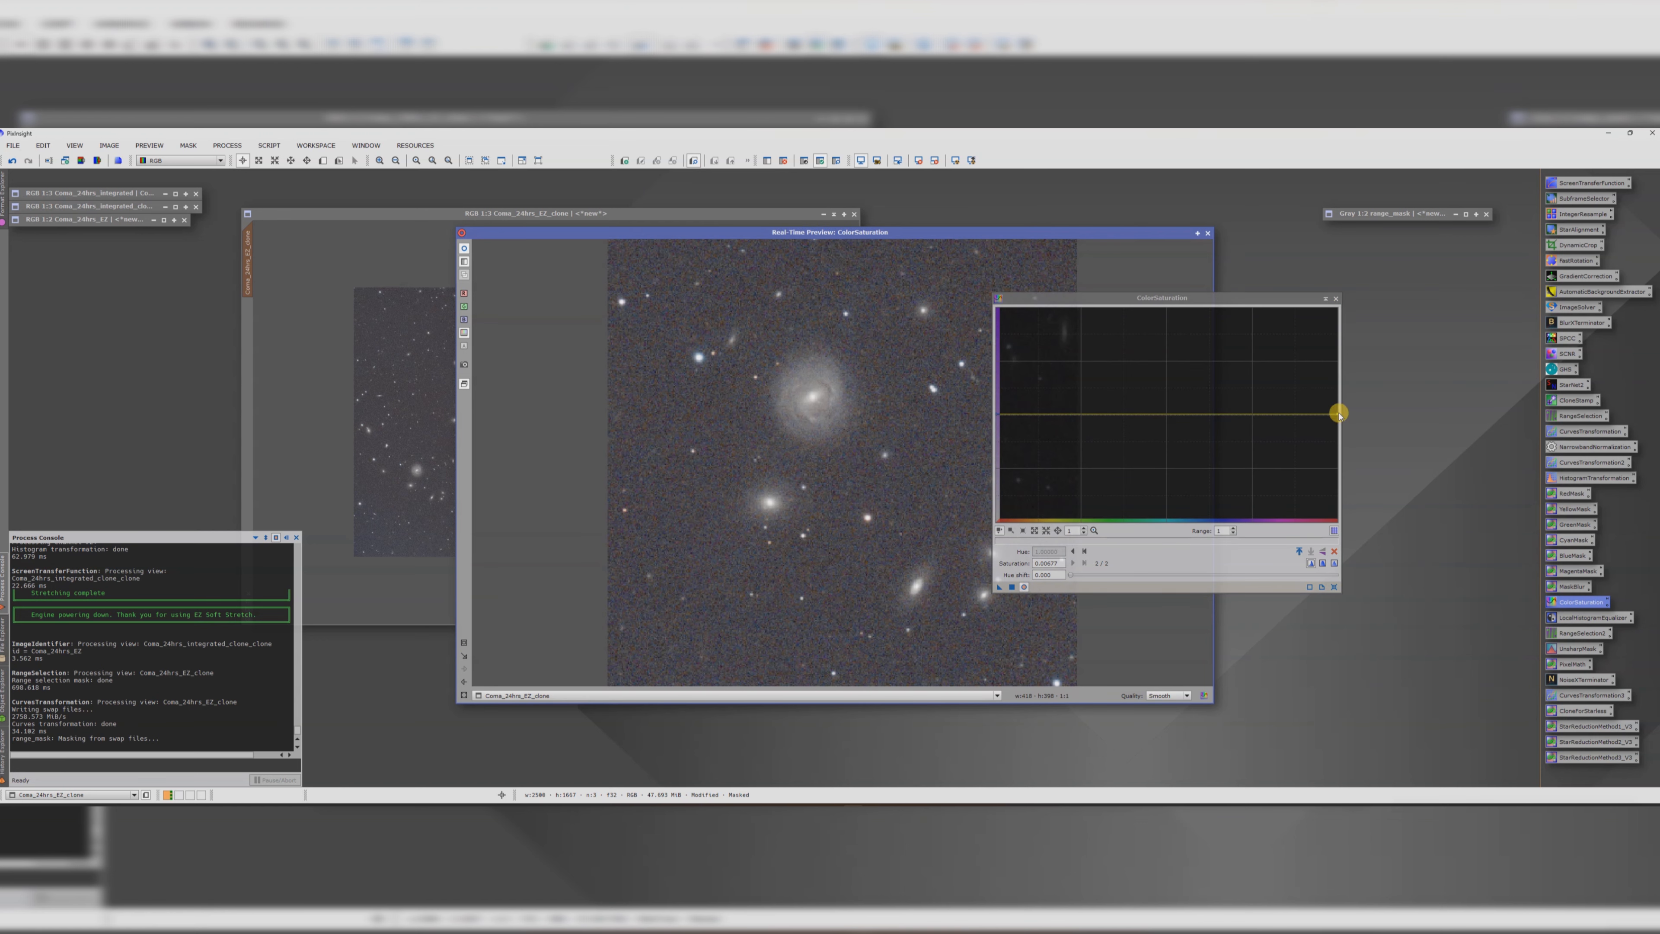
{"action": "left_click_drag", "start_coordinate": [1337, 412], "coordinate": [1307, 318]}
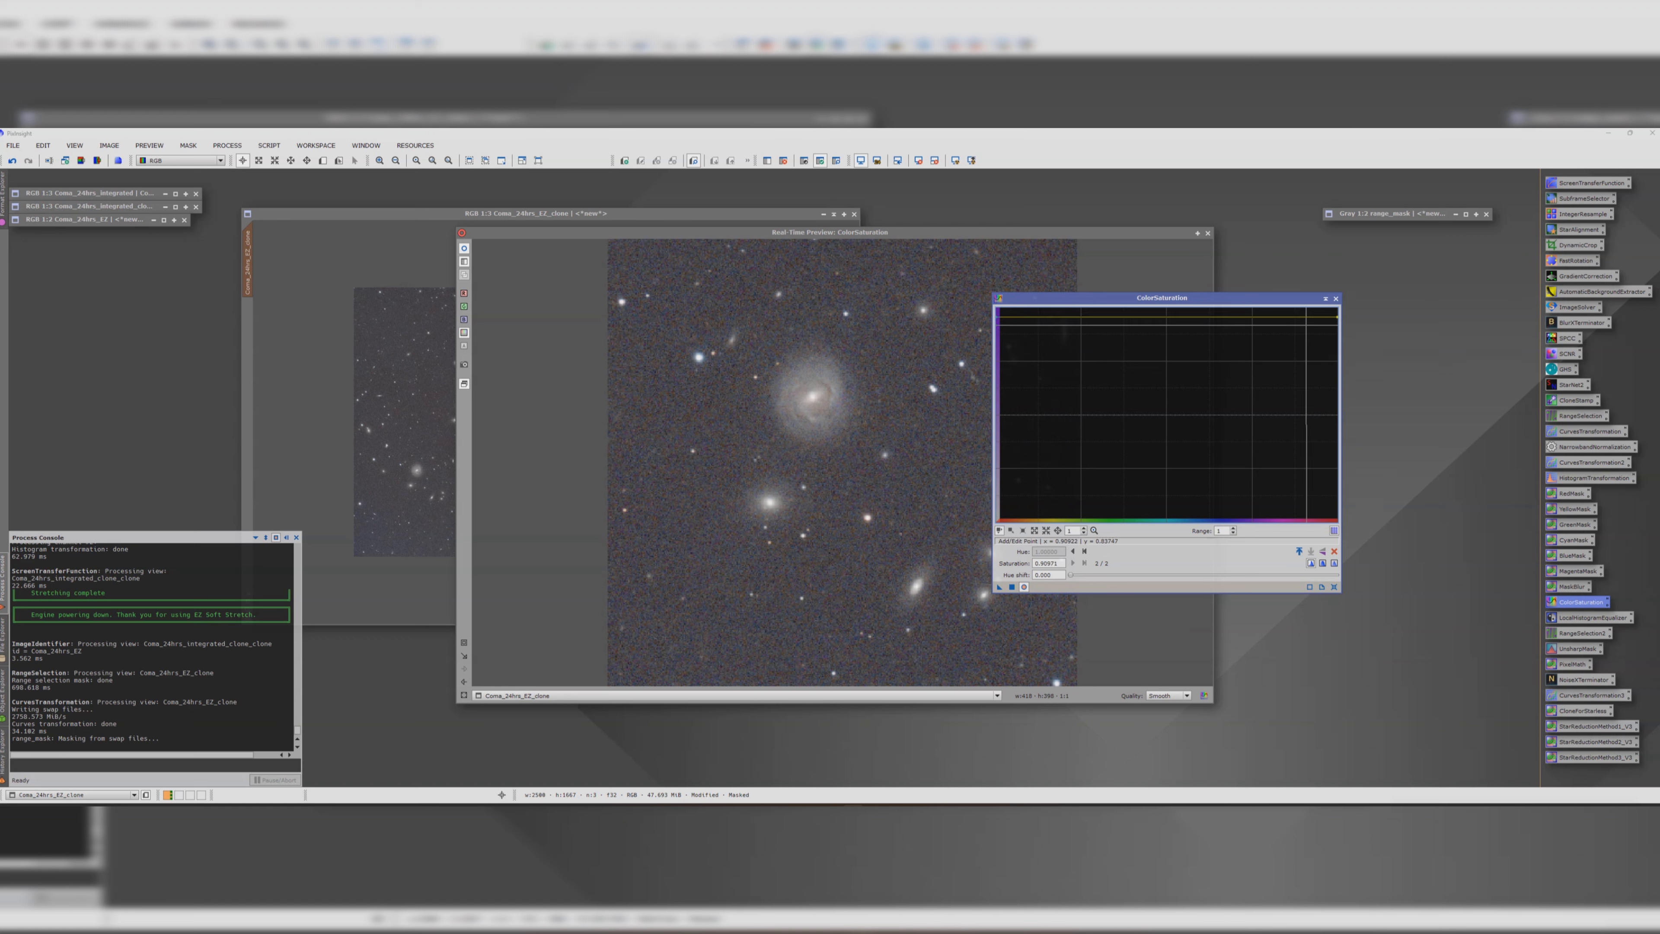
{"action": "left_click", "coordinate": [1012, 587]}
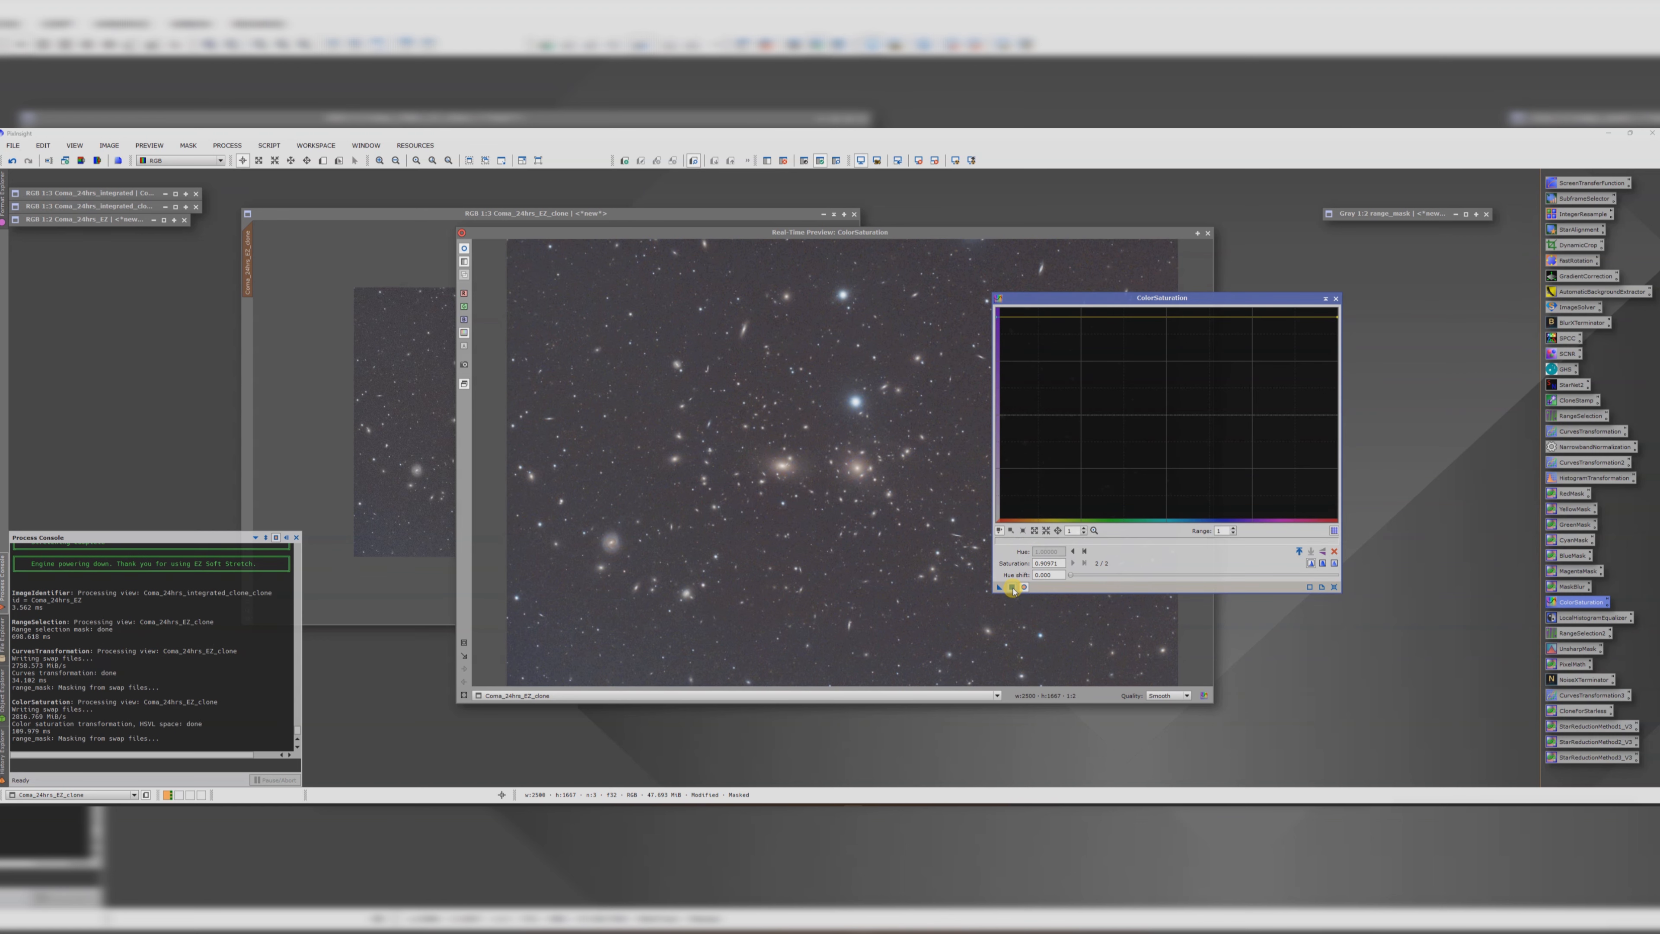
- Lower the saturation curve to about 0.28, apply ColorSaturation to the clone a second time, and close the process
{"action": "left_click_drag", "start_coordinate": [1333, 316], "coordinate": [1333, 384]}
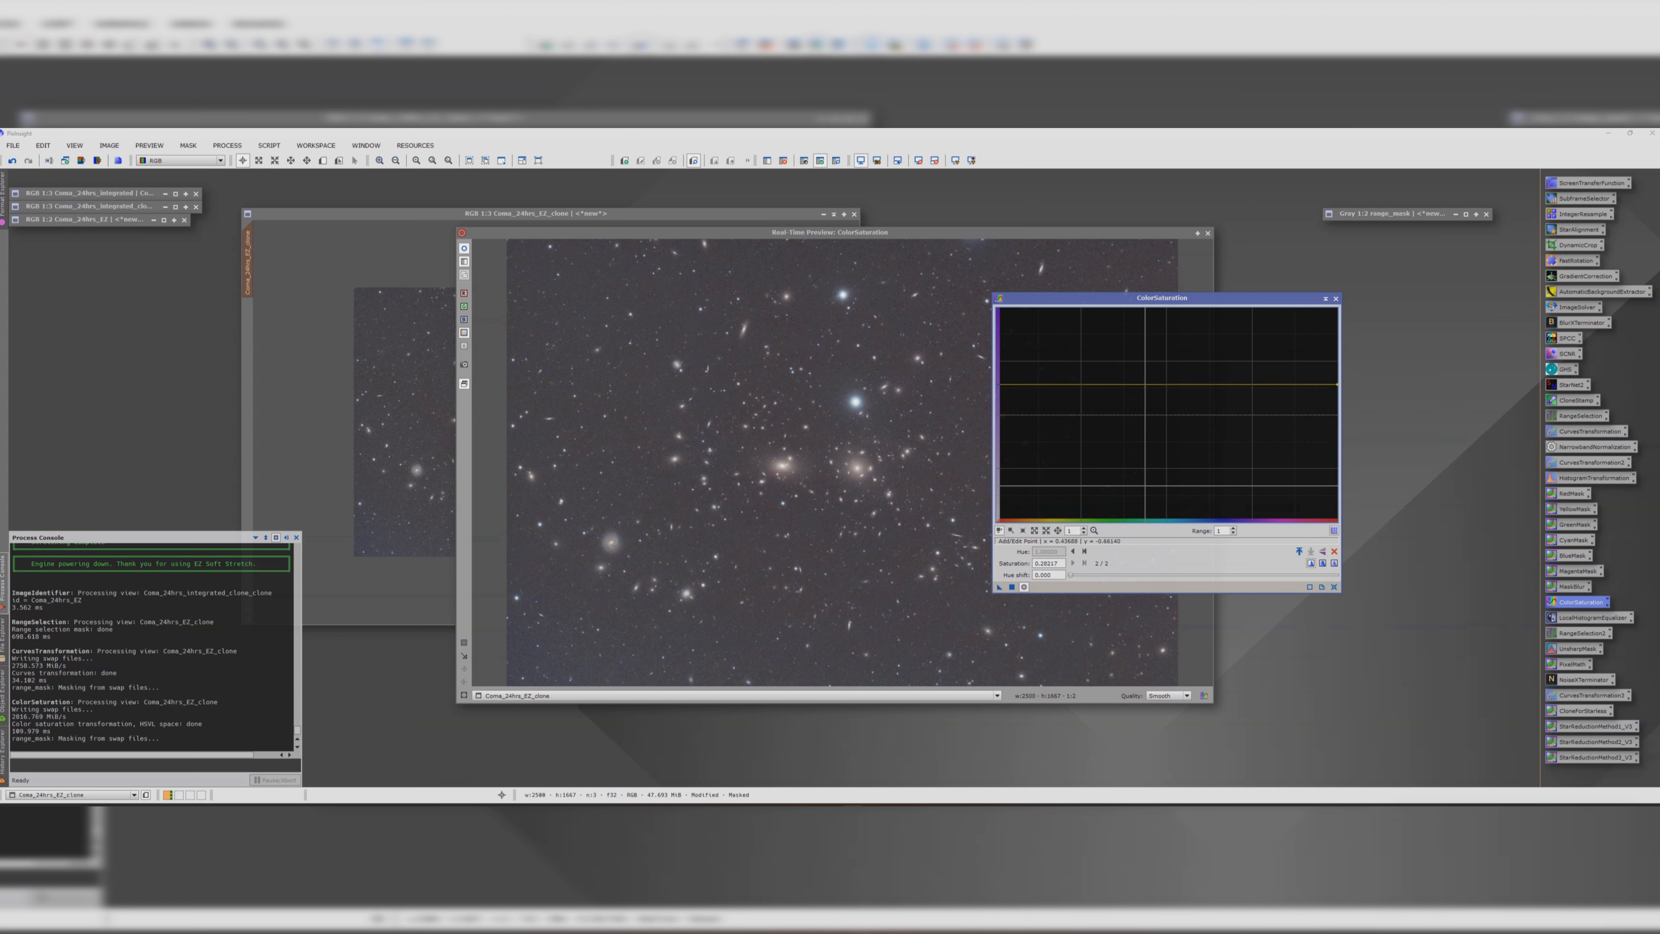
{"action": "left_click", "coordinate": [1012, 587]}
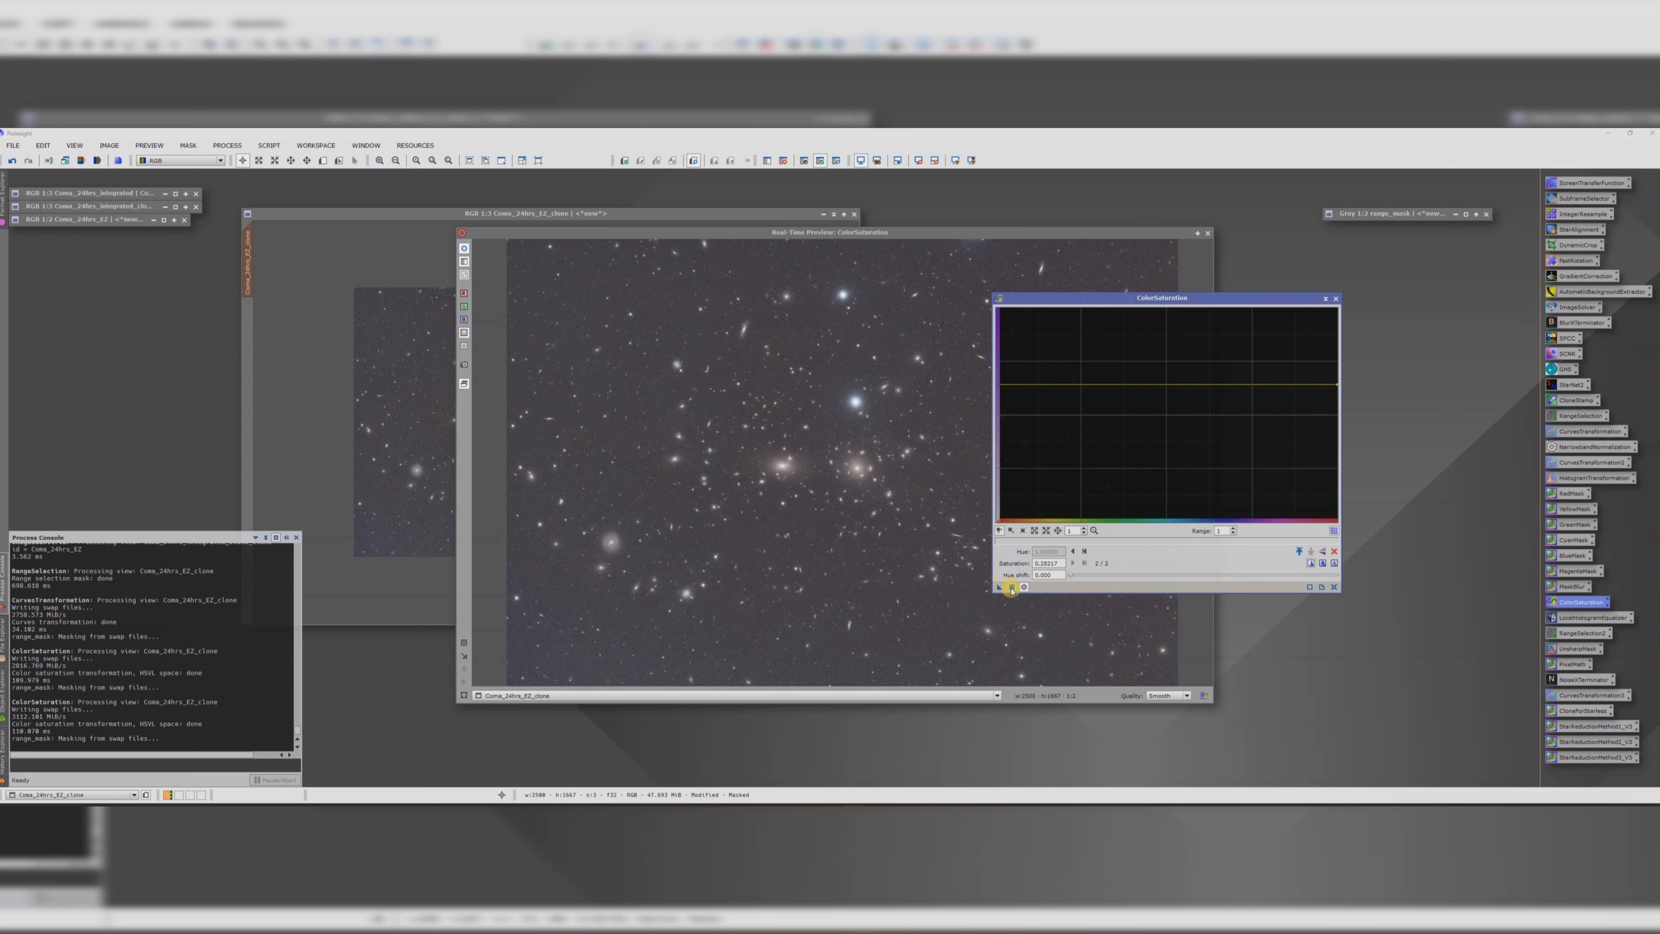
{"action": "left_click", "coordinate": [1335, 300]}
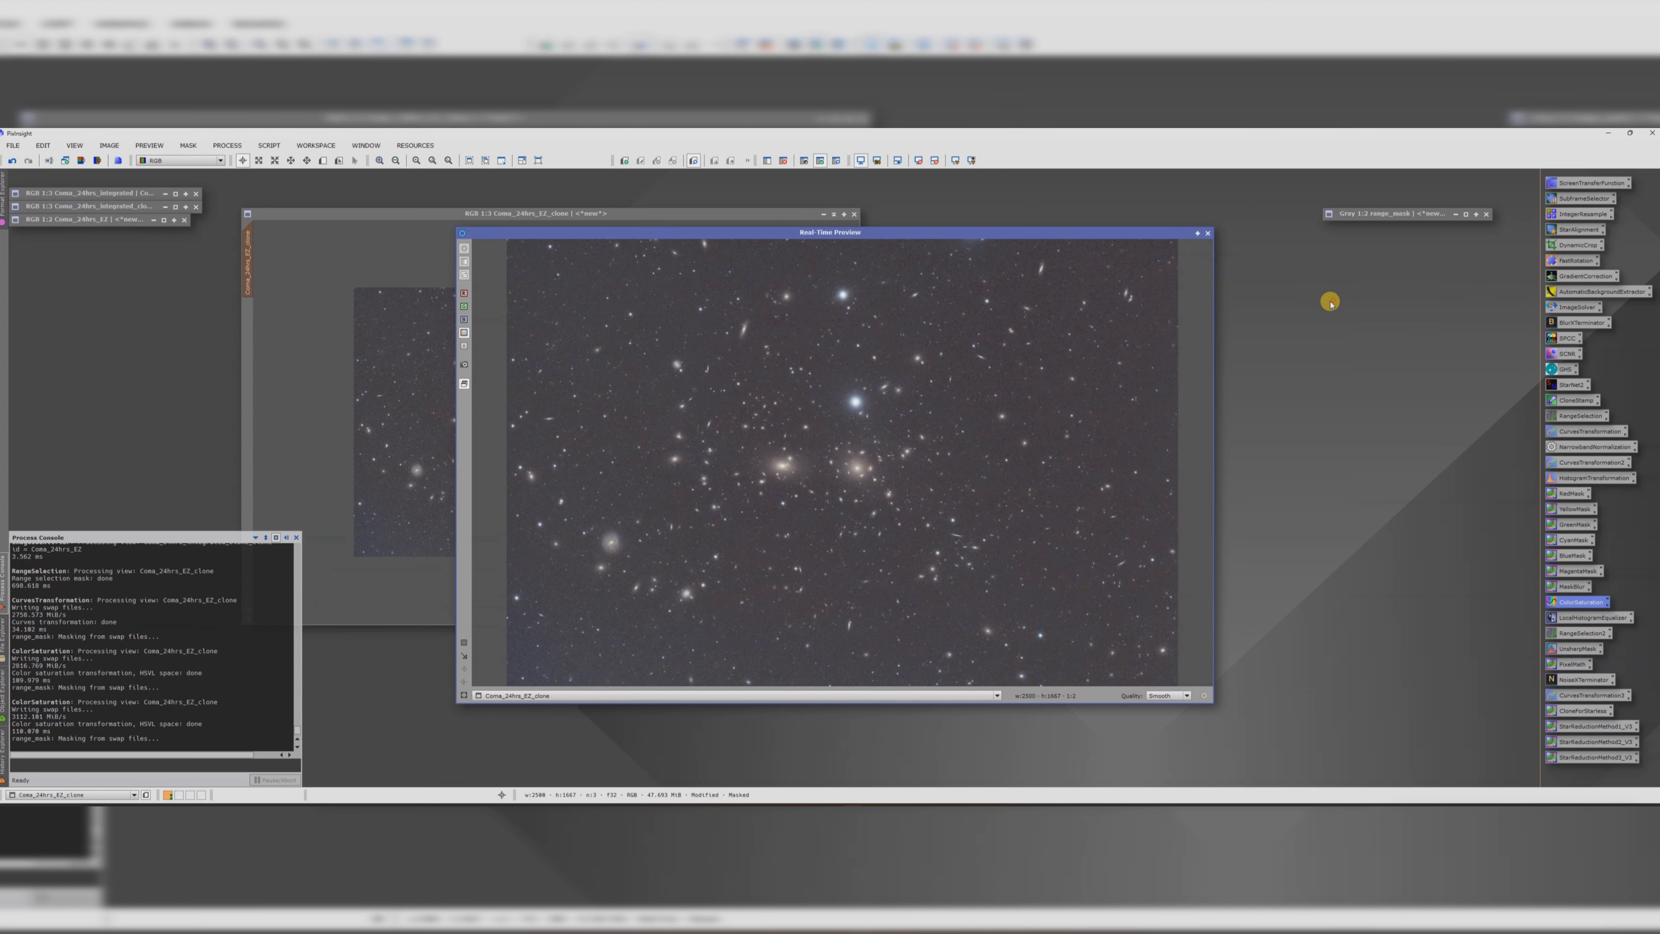
- Close the real-time preview and reposition the masked clone's window clear of the other images
{"action": "left_click", "coordinate": [1208, 232]}
{"action": "left_click_drag", "start_coordinate": [578, 217], "coordinate": [870, 223]}
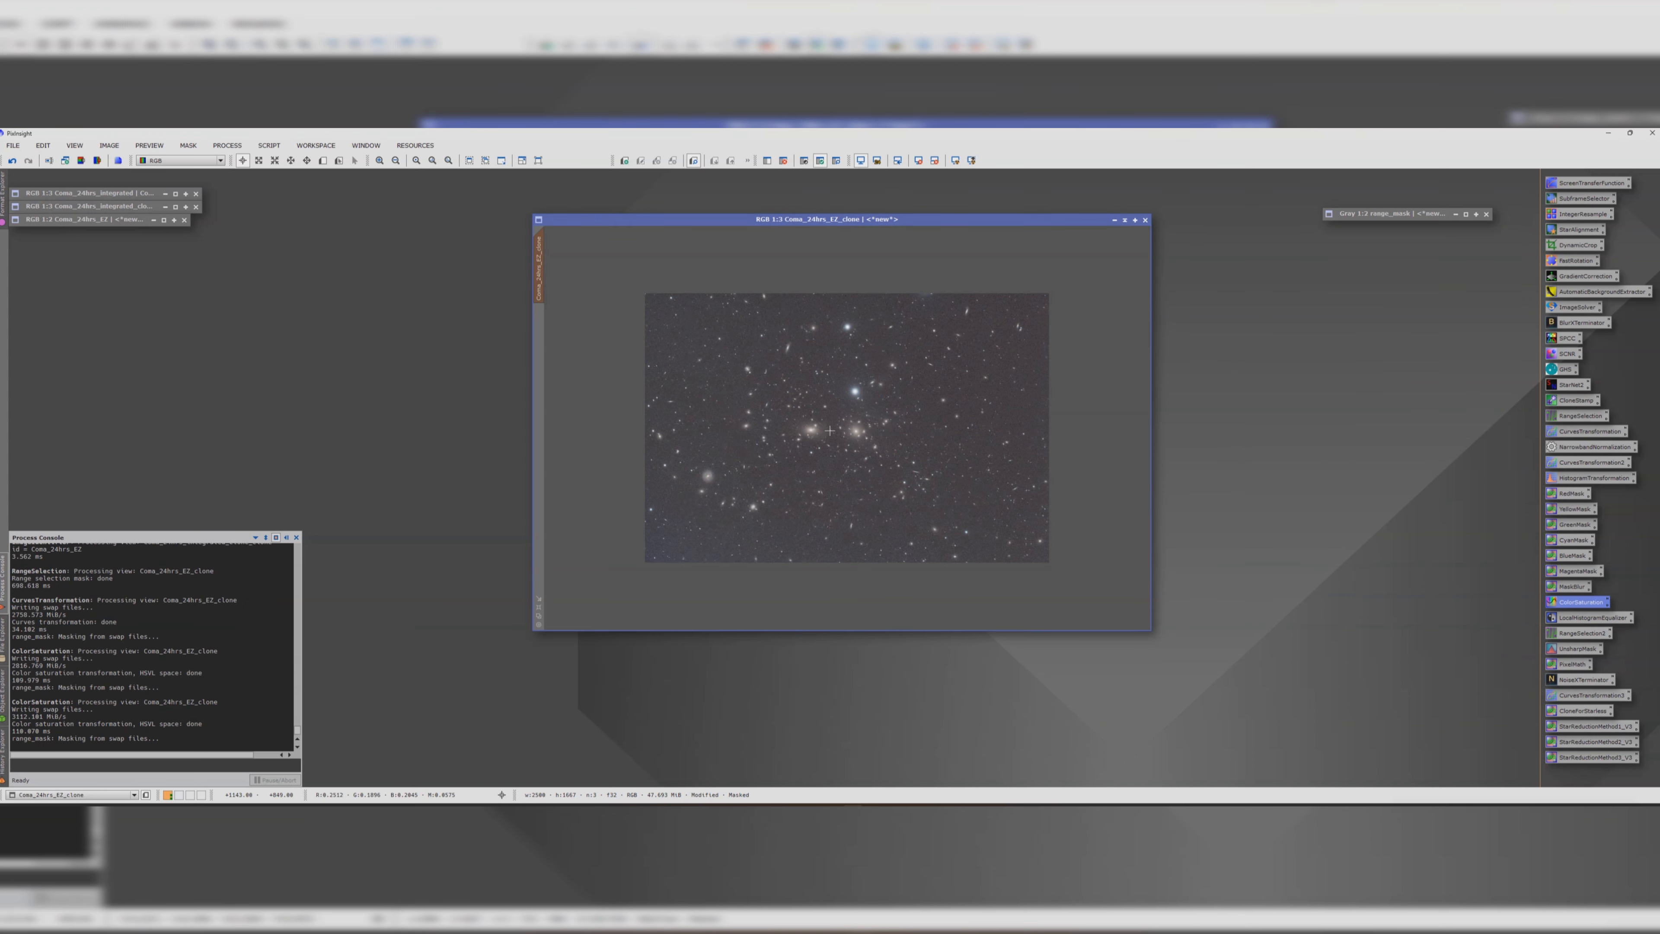
{"action": "scroll", "coordinate": [837, 428], "scroll_direction": "up", "scroll_amount": 2}
{"action": "scroll", "coordinate": [821, 440], "scroll_direction": "down", "scroll_amount": 2}
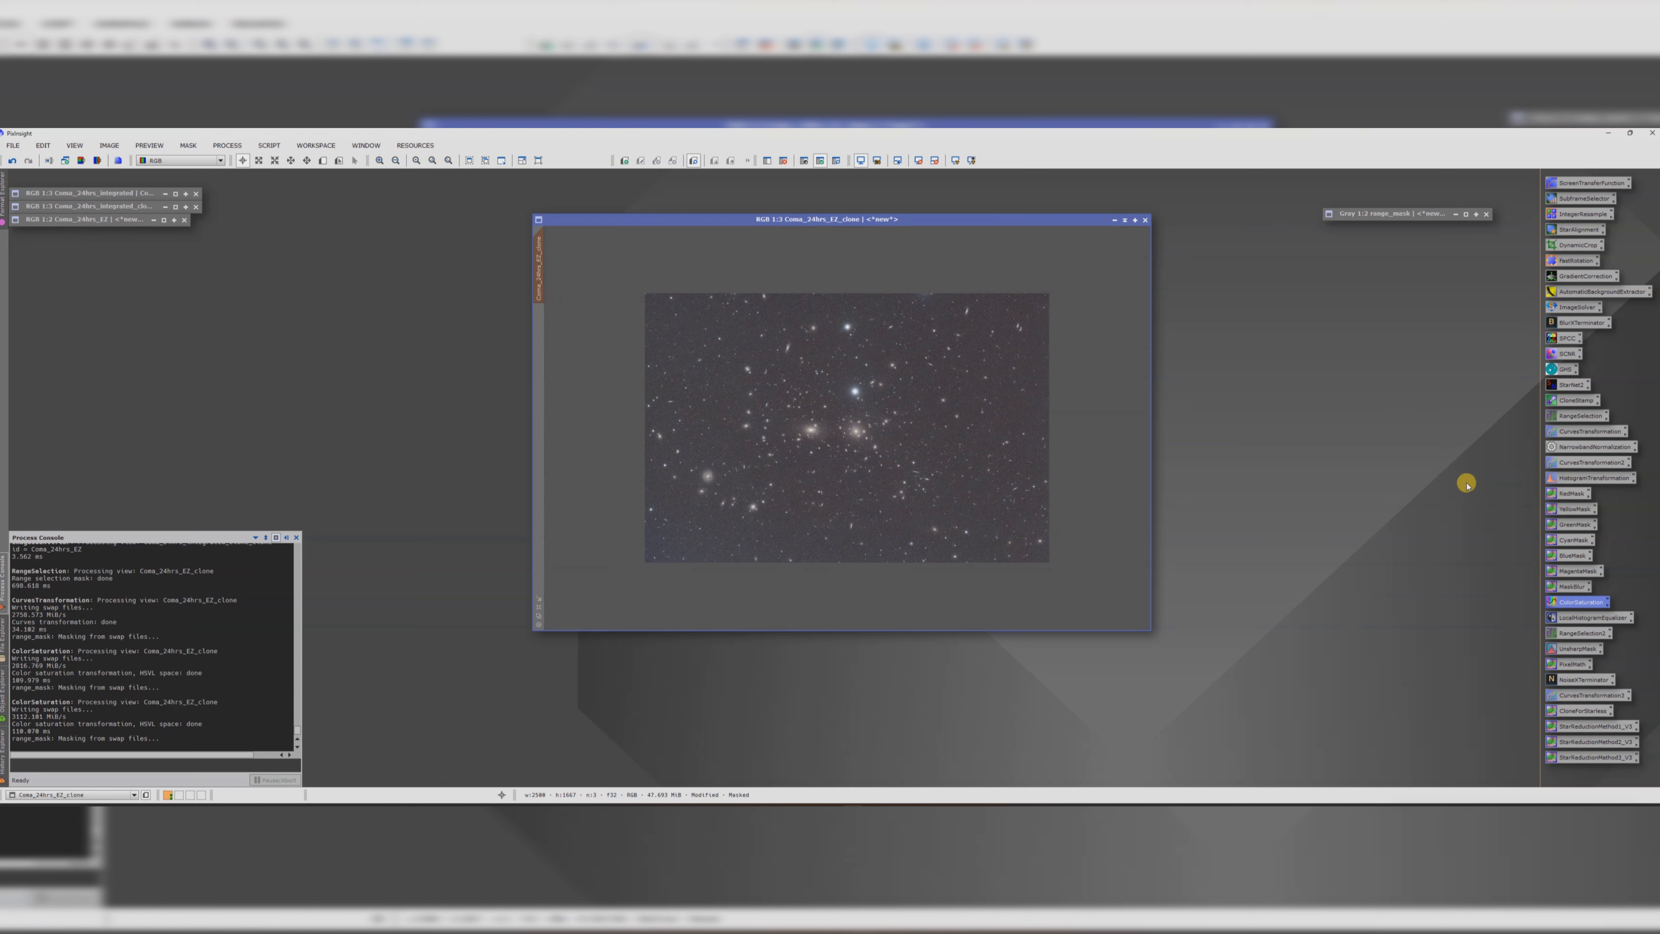
- Set the UnsharpMask amount to 0.45, comparing its effect on the large spiral galaxy in the real-time preview
{"action": "double_click", "coordinate": [1569, 649]}
{"action": "left_click", "coordinate": [1017, 384]}
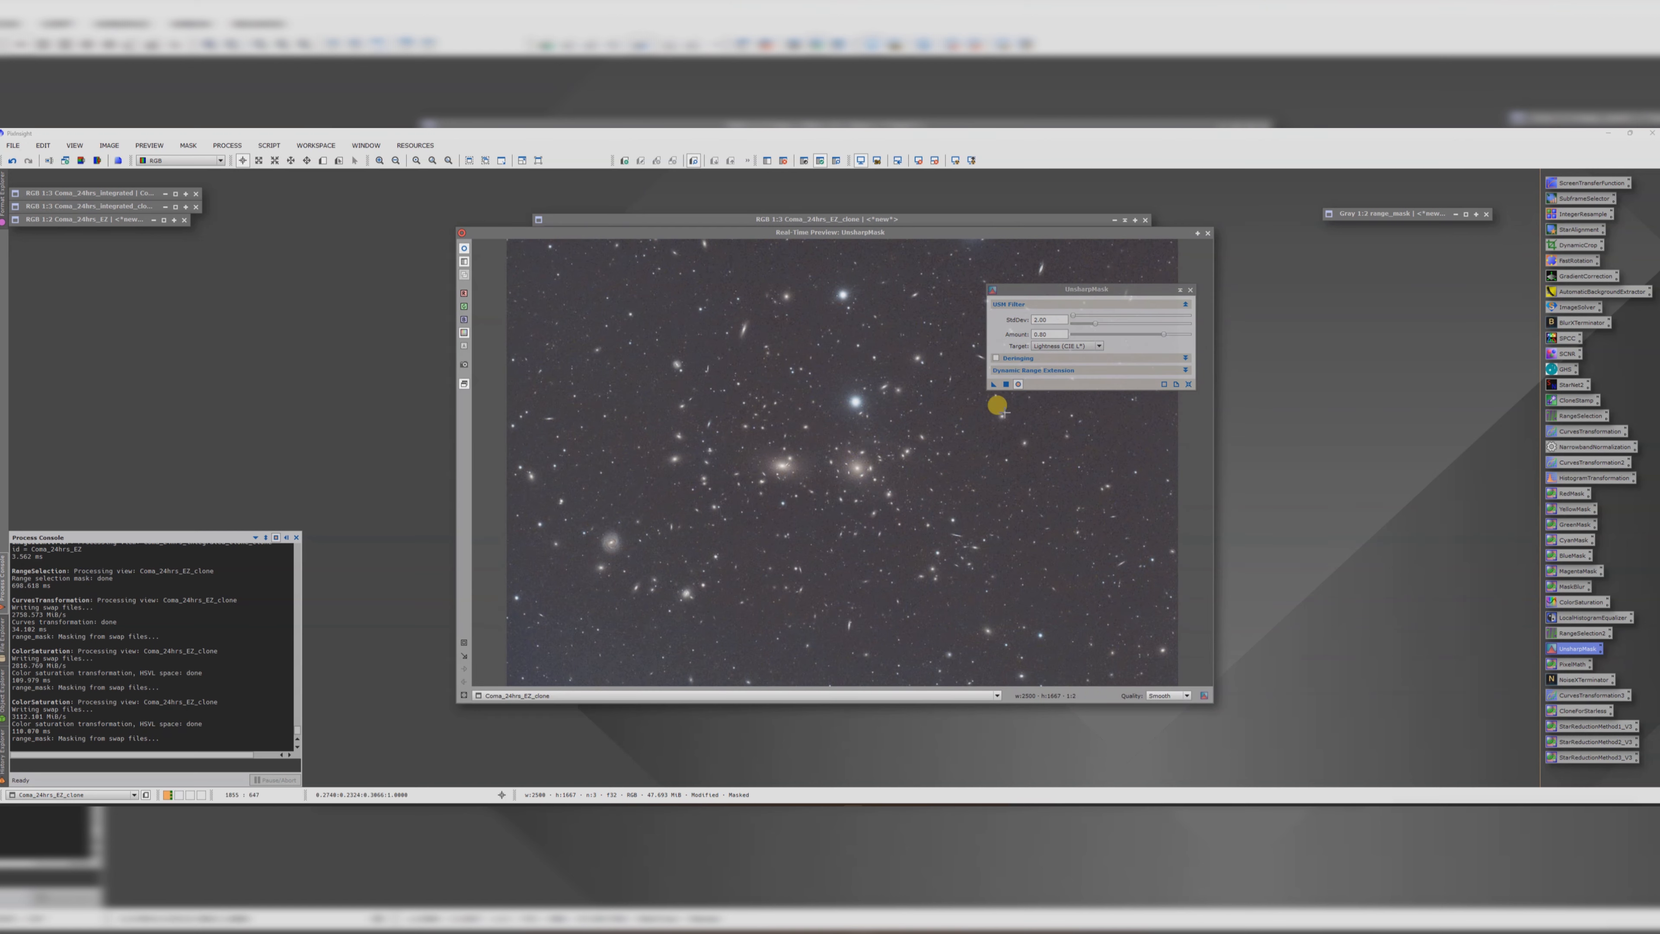
{"action": "left_click", "coordinate": [463, 642]}
{"action": "left_click_drag", "start_coordinate": [562, 504], "coordinate": [620, 559]}
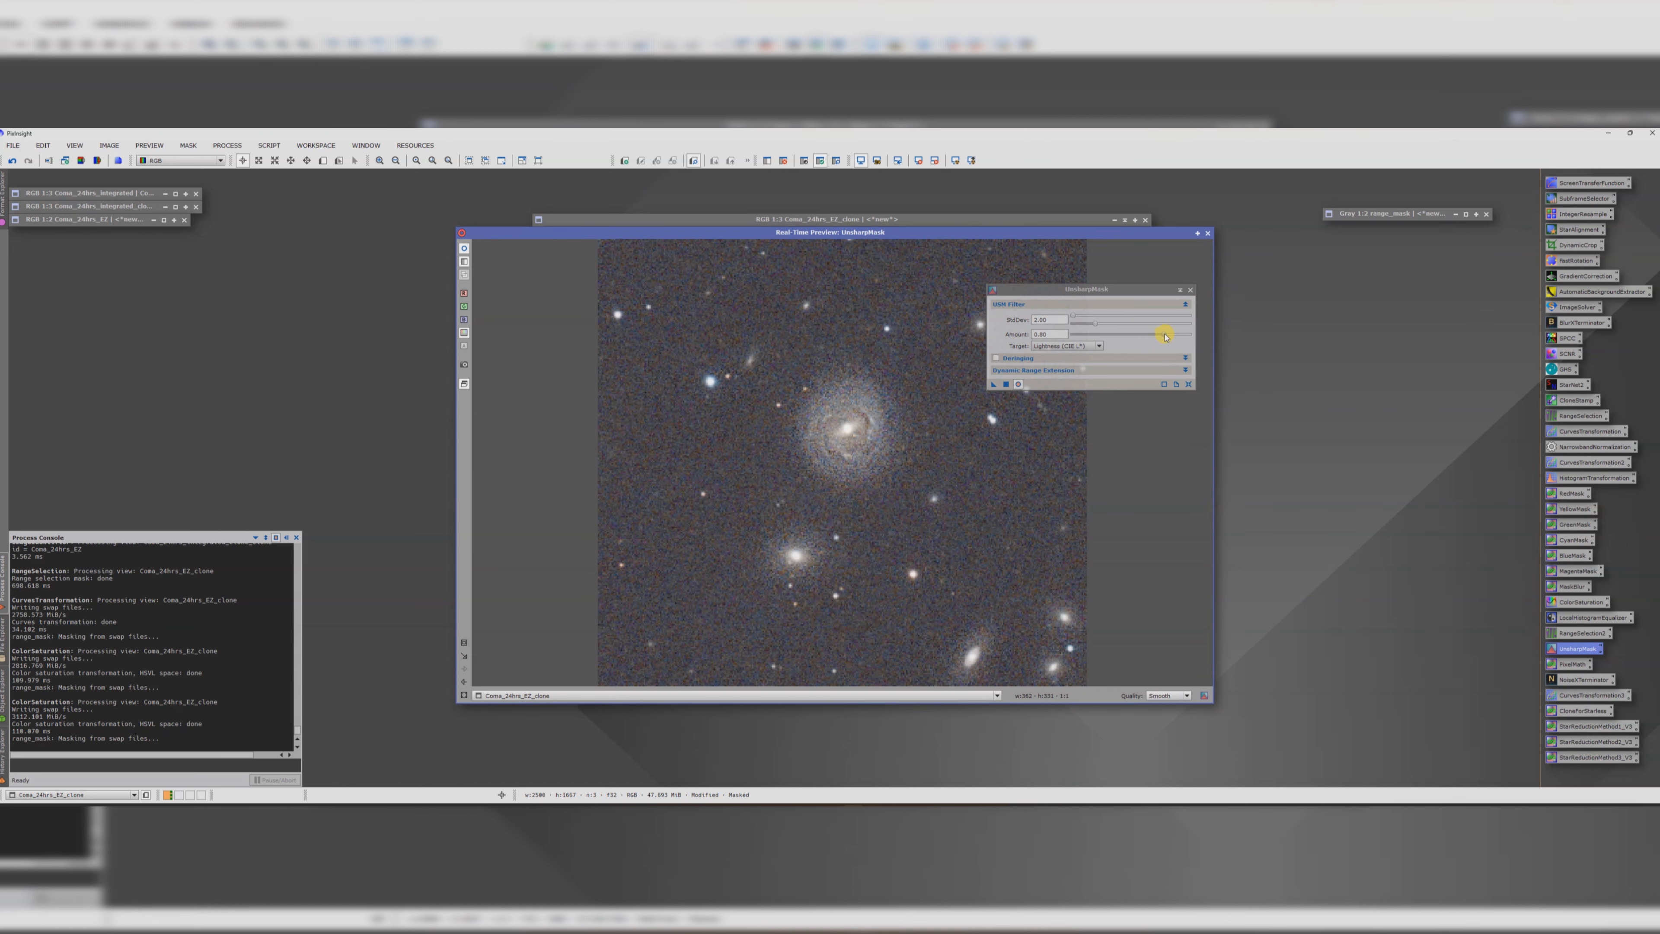
{"action": "left_click_drag", "start_coordinate": [1166, 337], "coordinate": [1109, 338]}
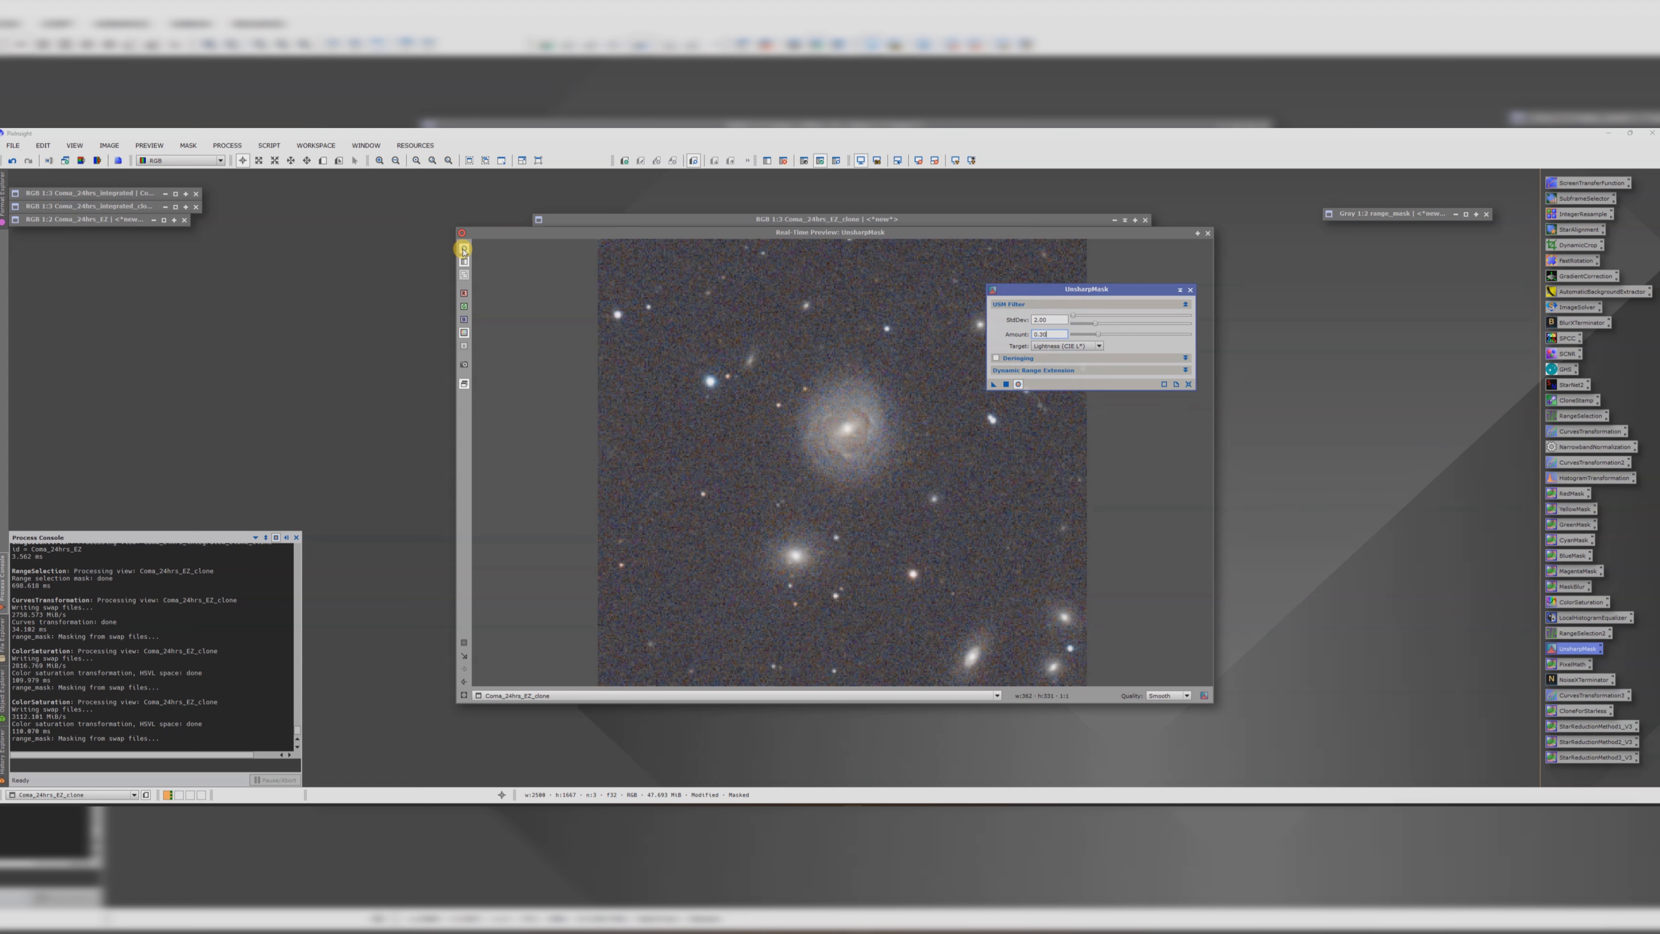
{"action": "left_click", "coordinate": [464, 250]}
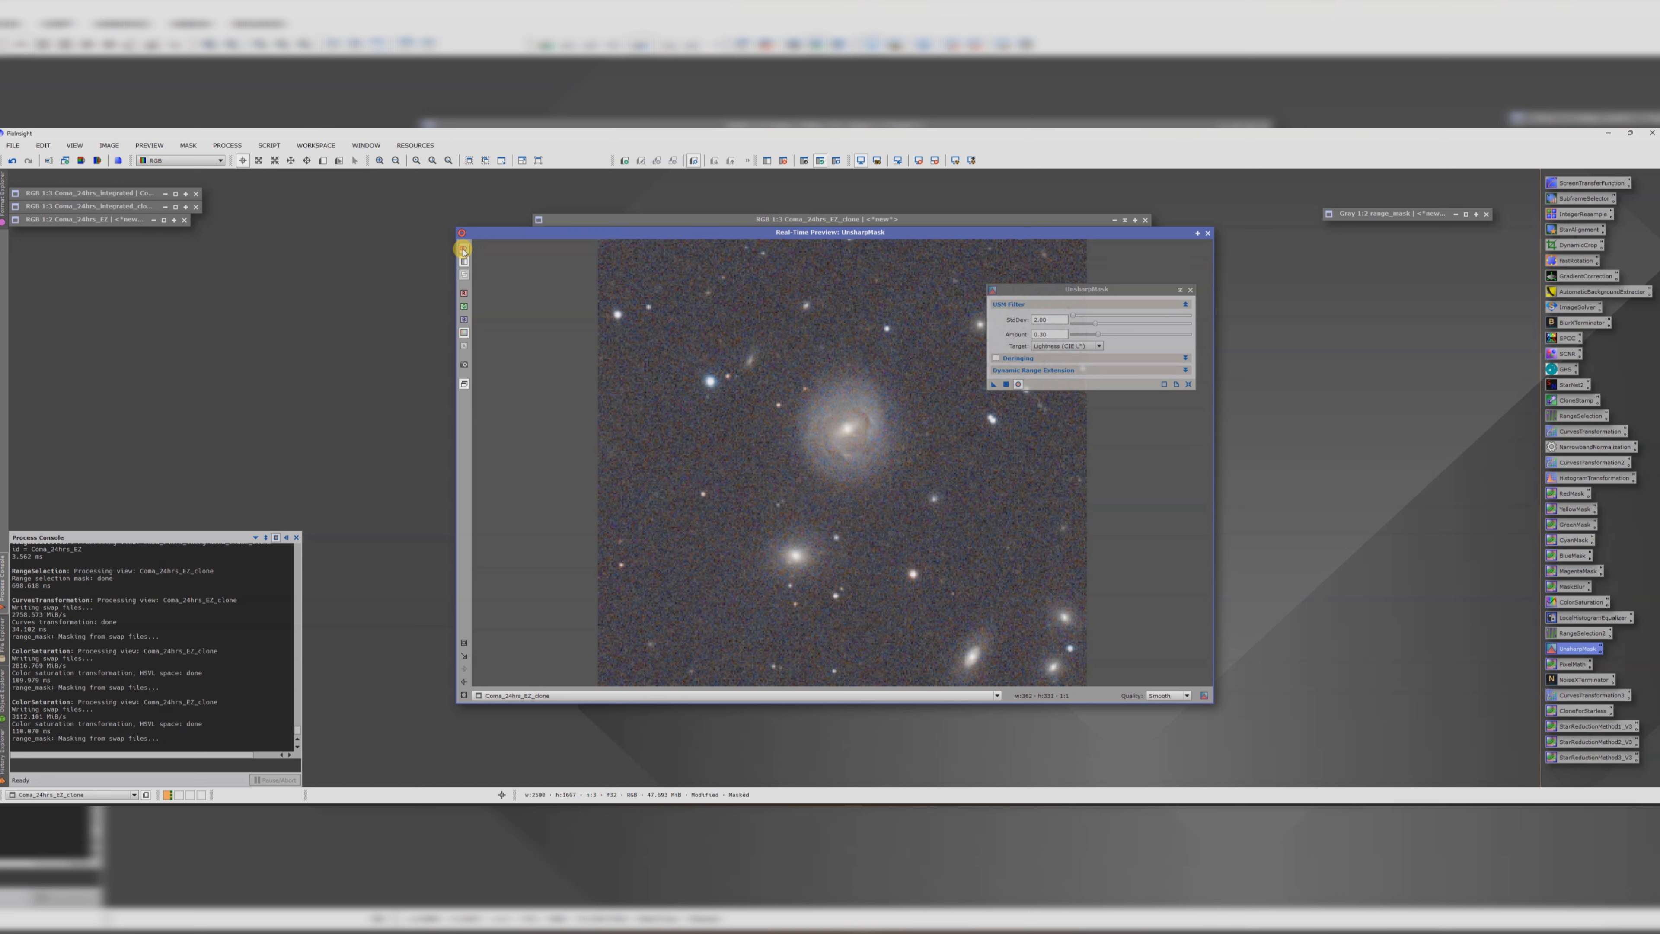
{"action": "left_click_drag", "start_coordinate": [1099, 333], "coordinate": [1112, 336]}
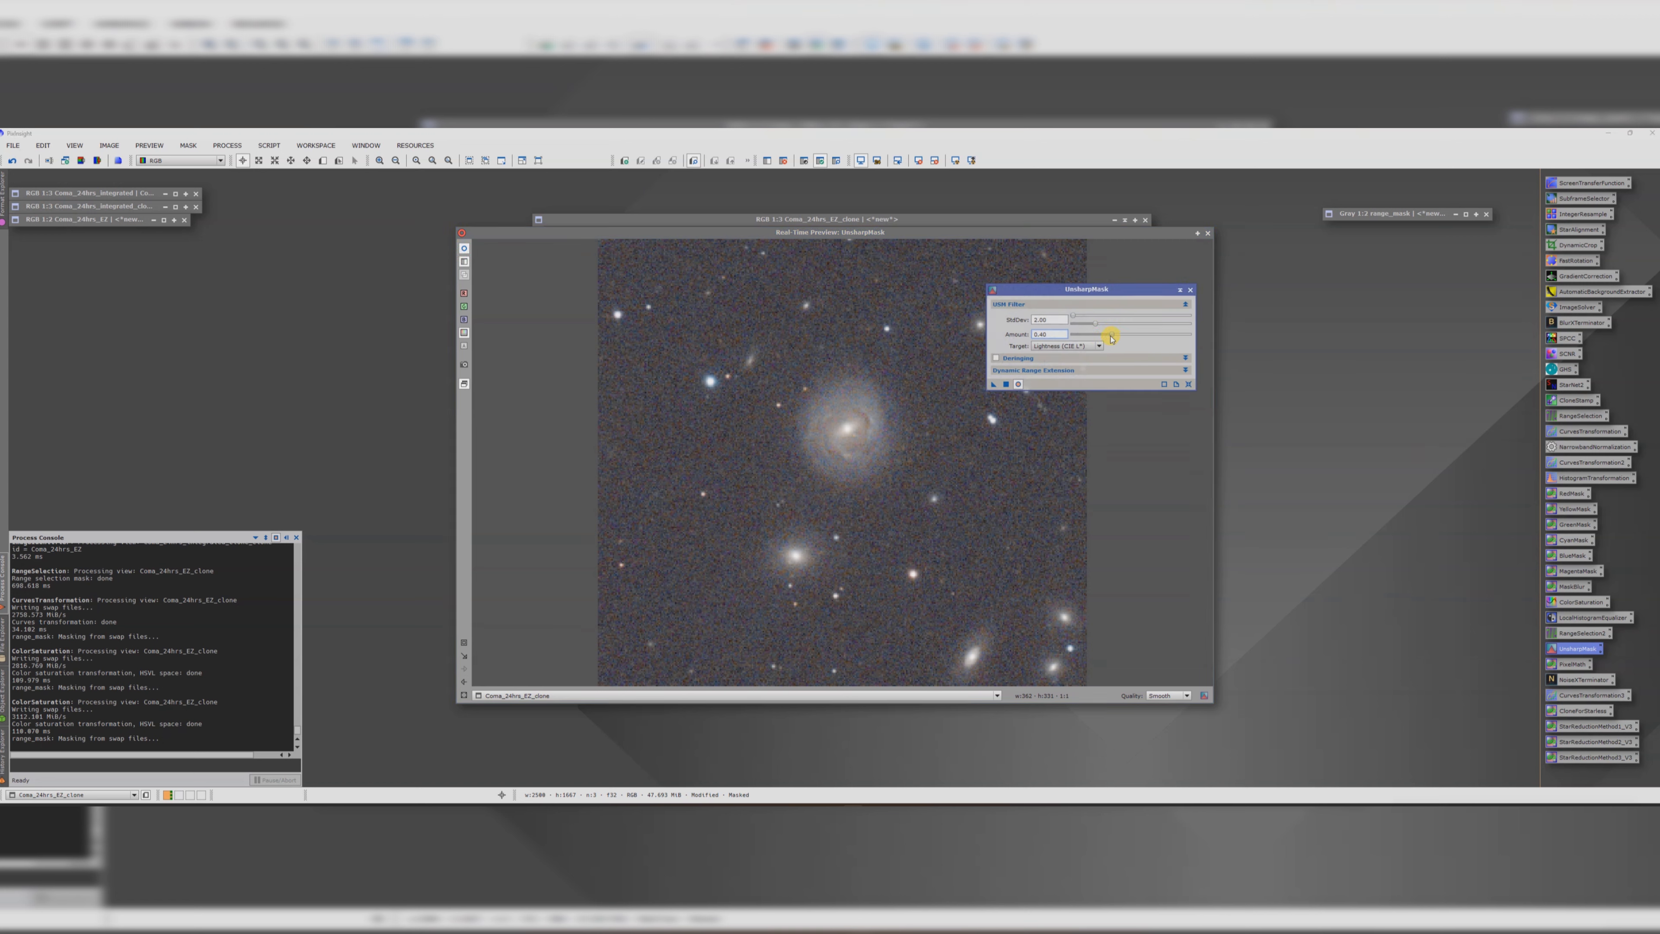
{"action": "left_click", "coordinate": [464, 250]}
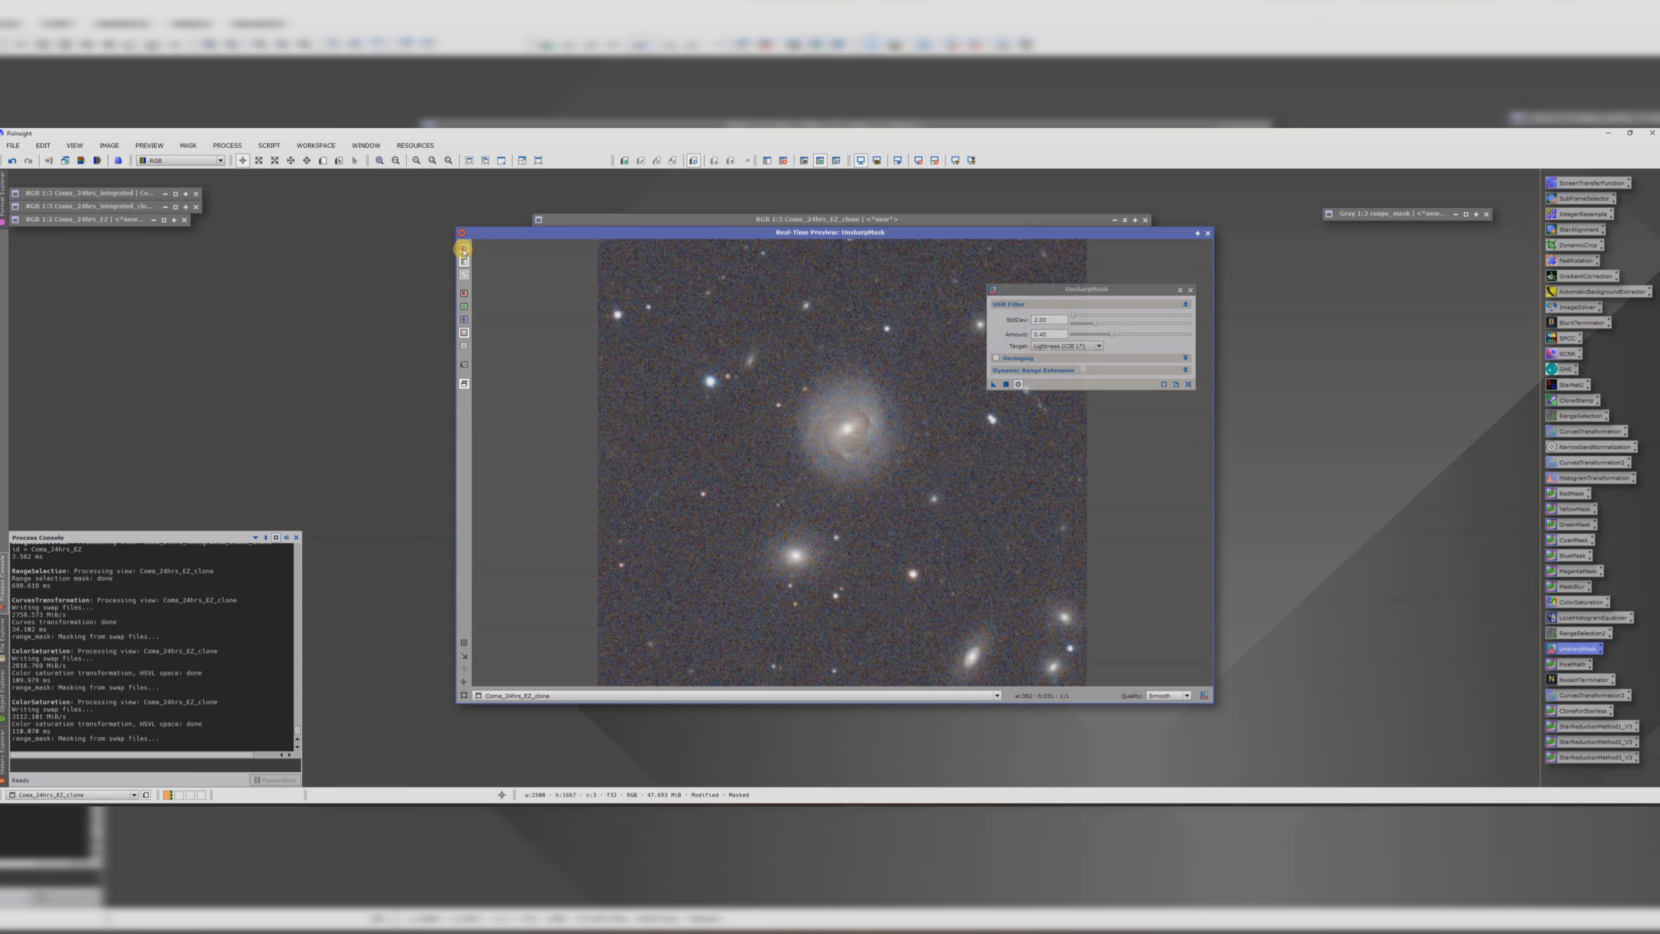
- Apply UnsharpMask to the masked clone, and close the real-time preview and the process
{"action": "left_click", "coordinate": [1006, 384]}
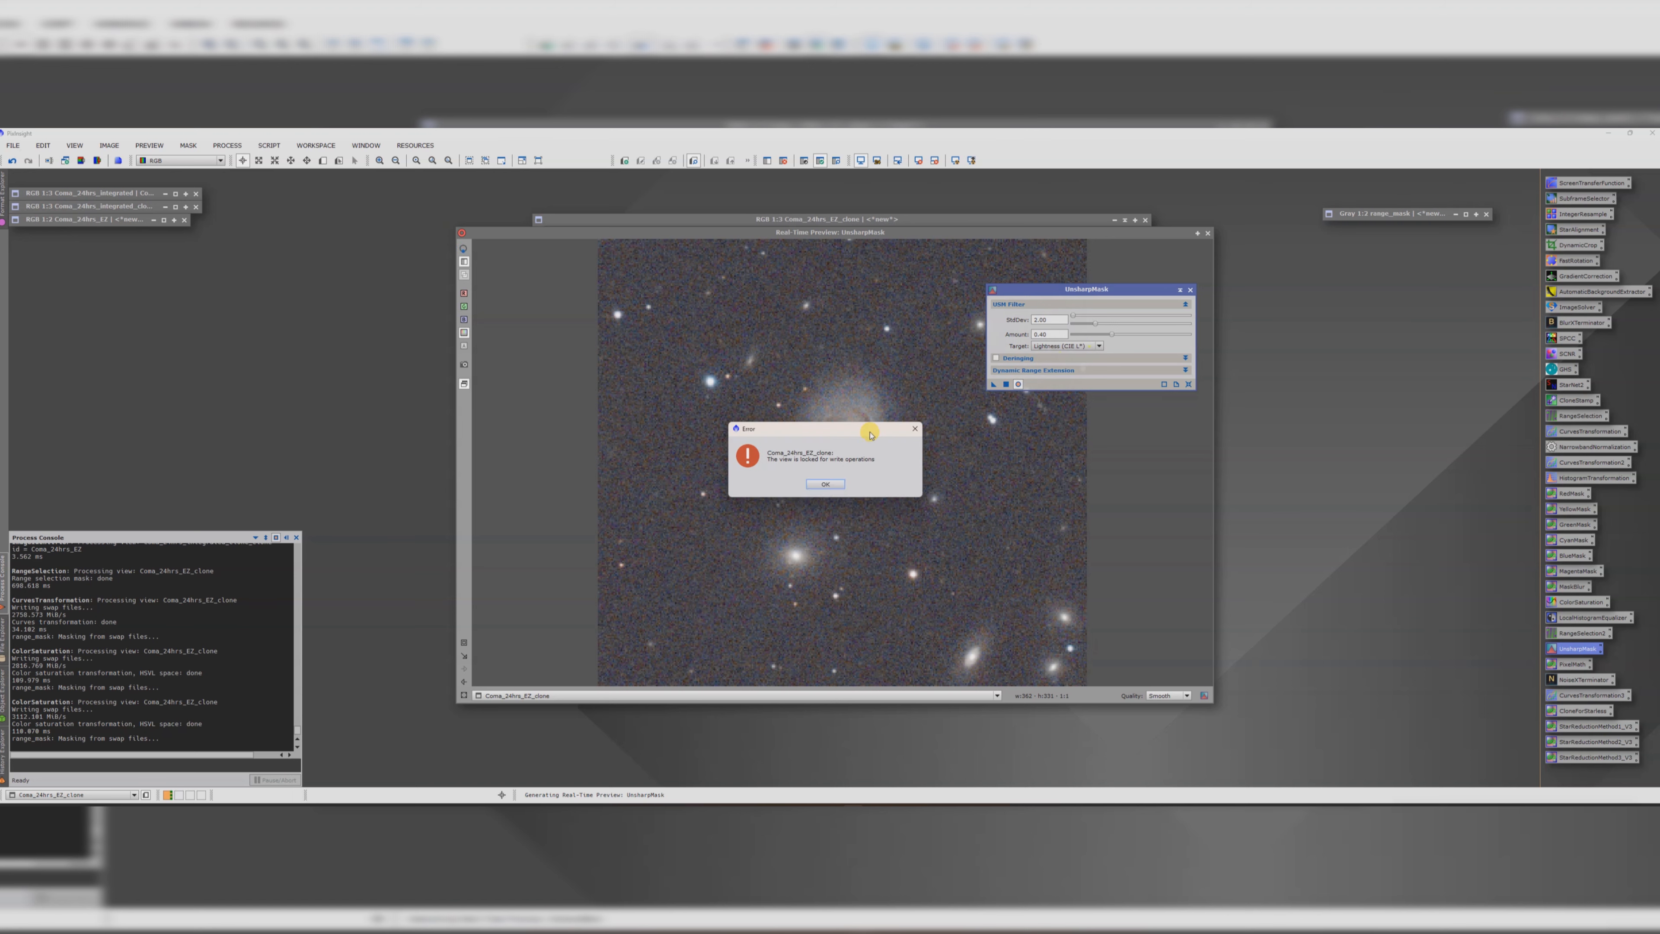
{"action": "left_click", "coordinate": [824, 484]}
{"action": "left_click_drag", "start_coordinate": [920, 232], "coordinate": [594, 569]}
{"action": "left_click_drag", "start_coordinate": [994, 384], "coordinate": [839, 450]}
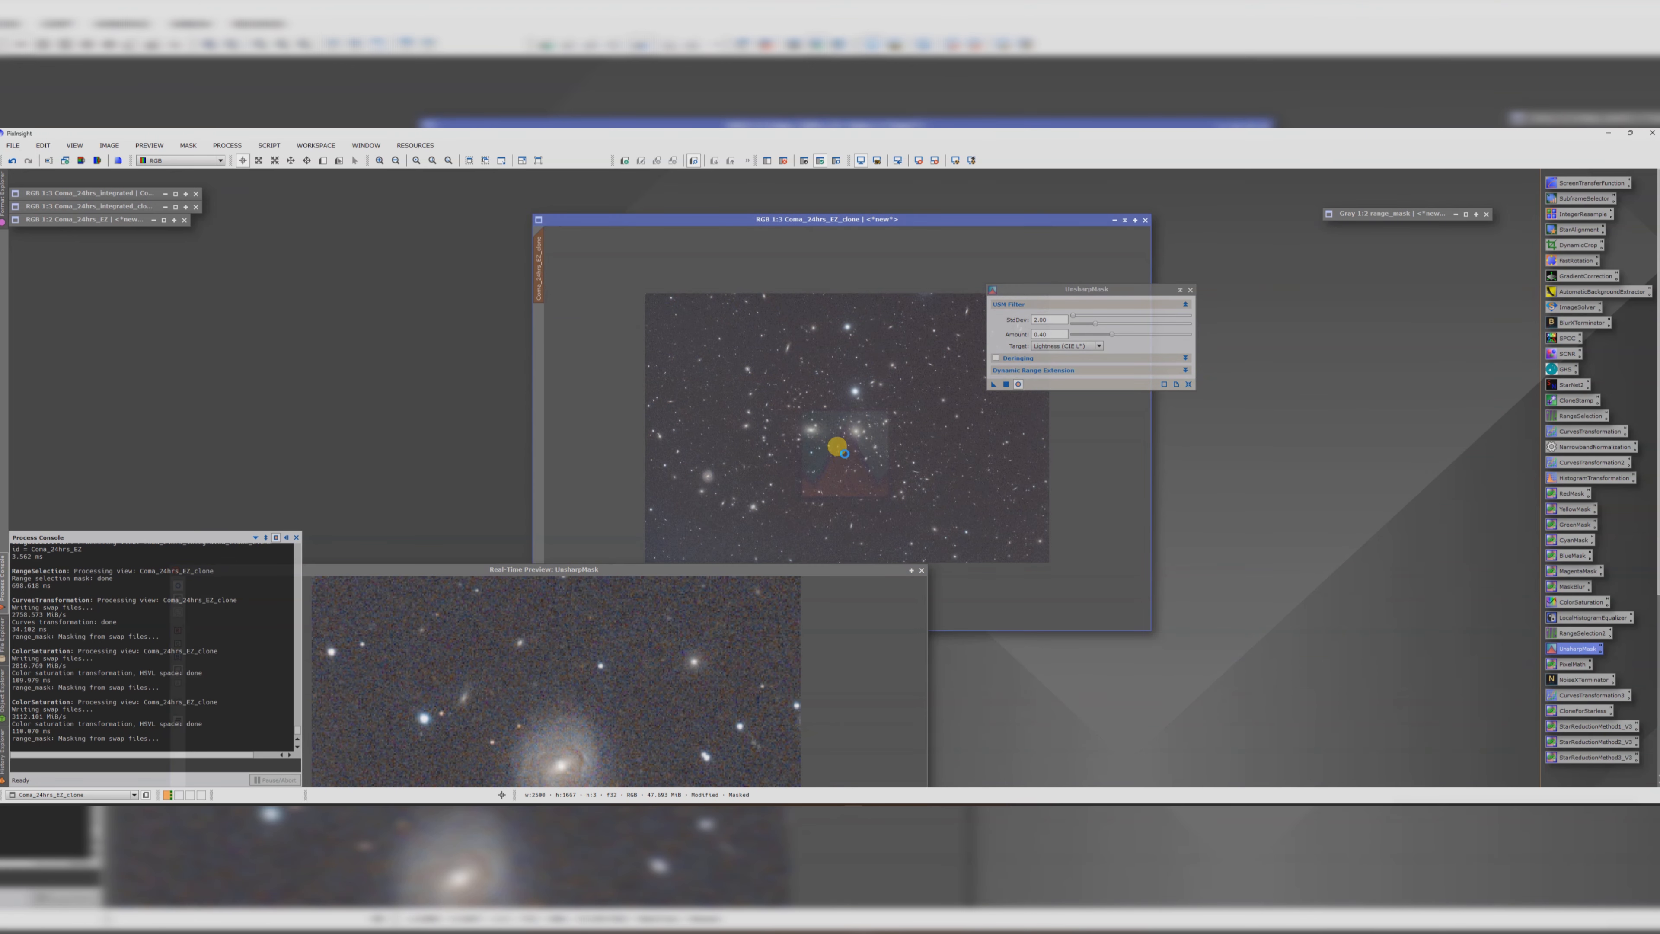
{"action": "left_click", "coordinate": [922, 570]}
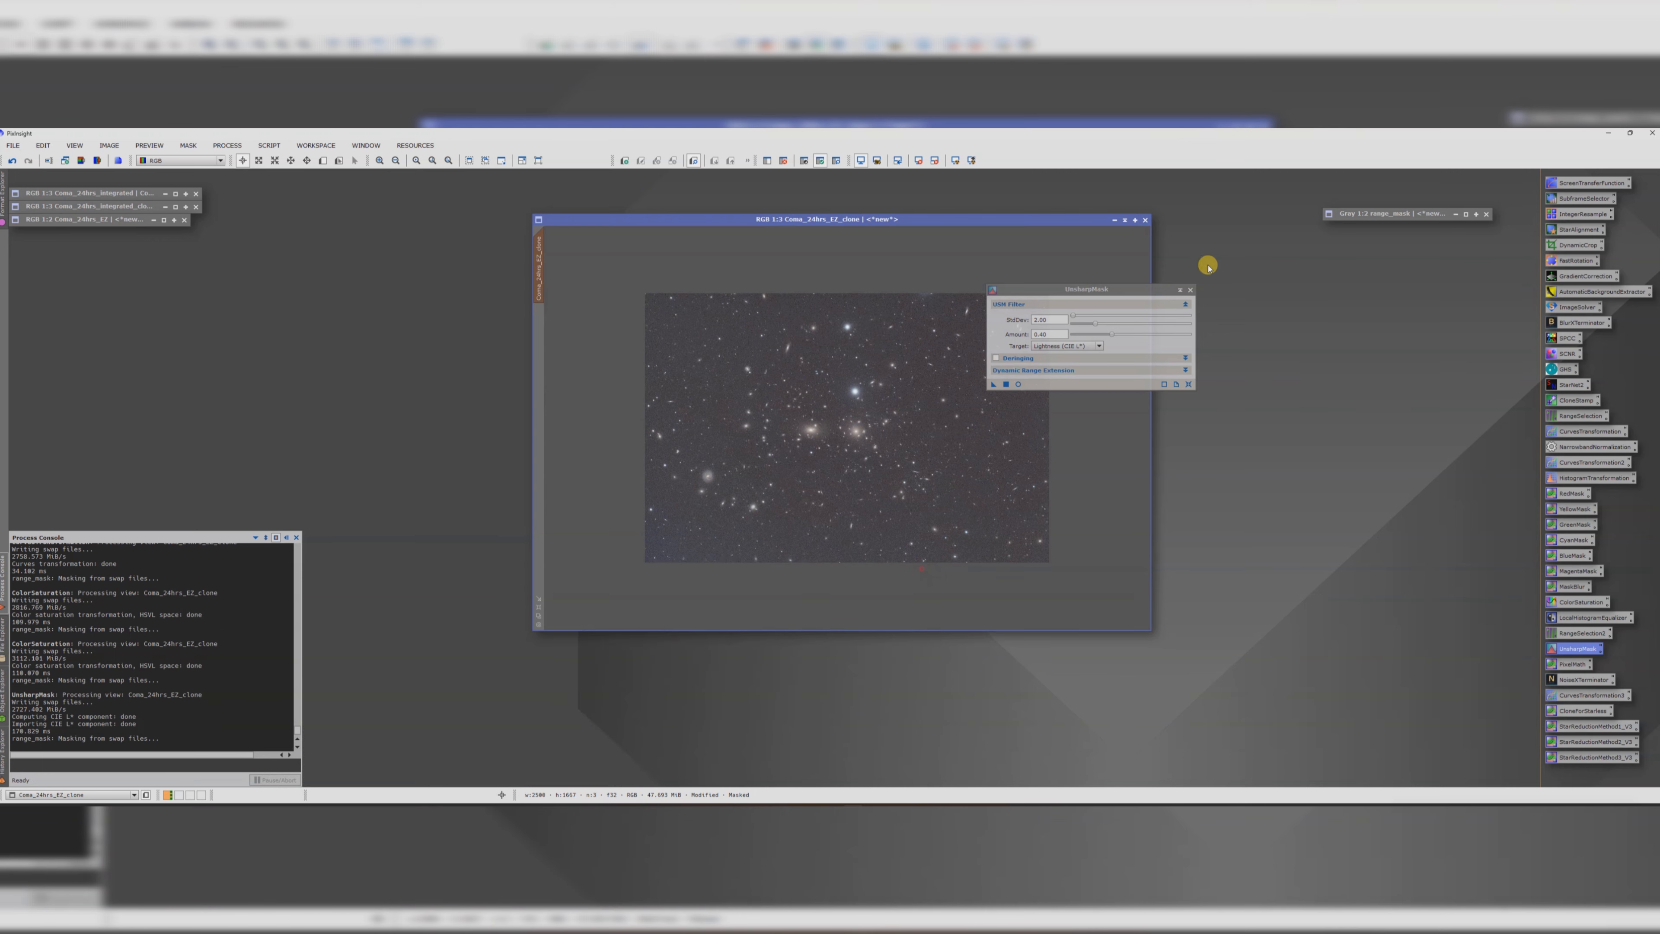
{"action": "left_click", "coordinate": [1190, 289]}
{"action": "scroll", "coordinate": [874, 419], "scroll_direction": "up", "scroll_amount": 1}
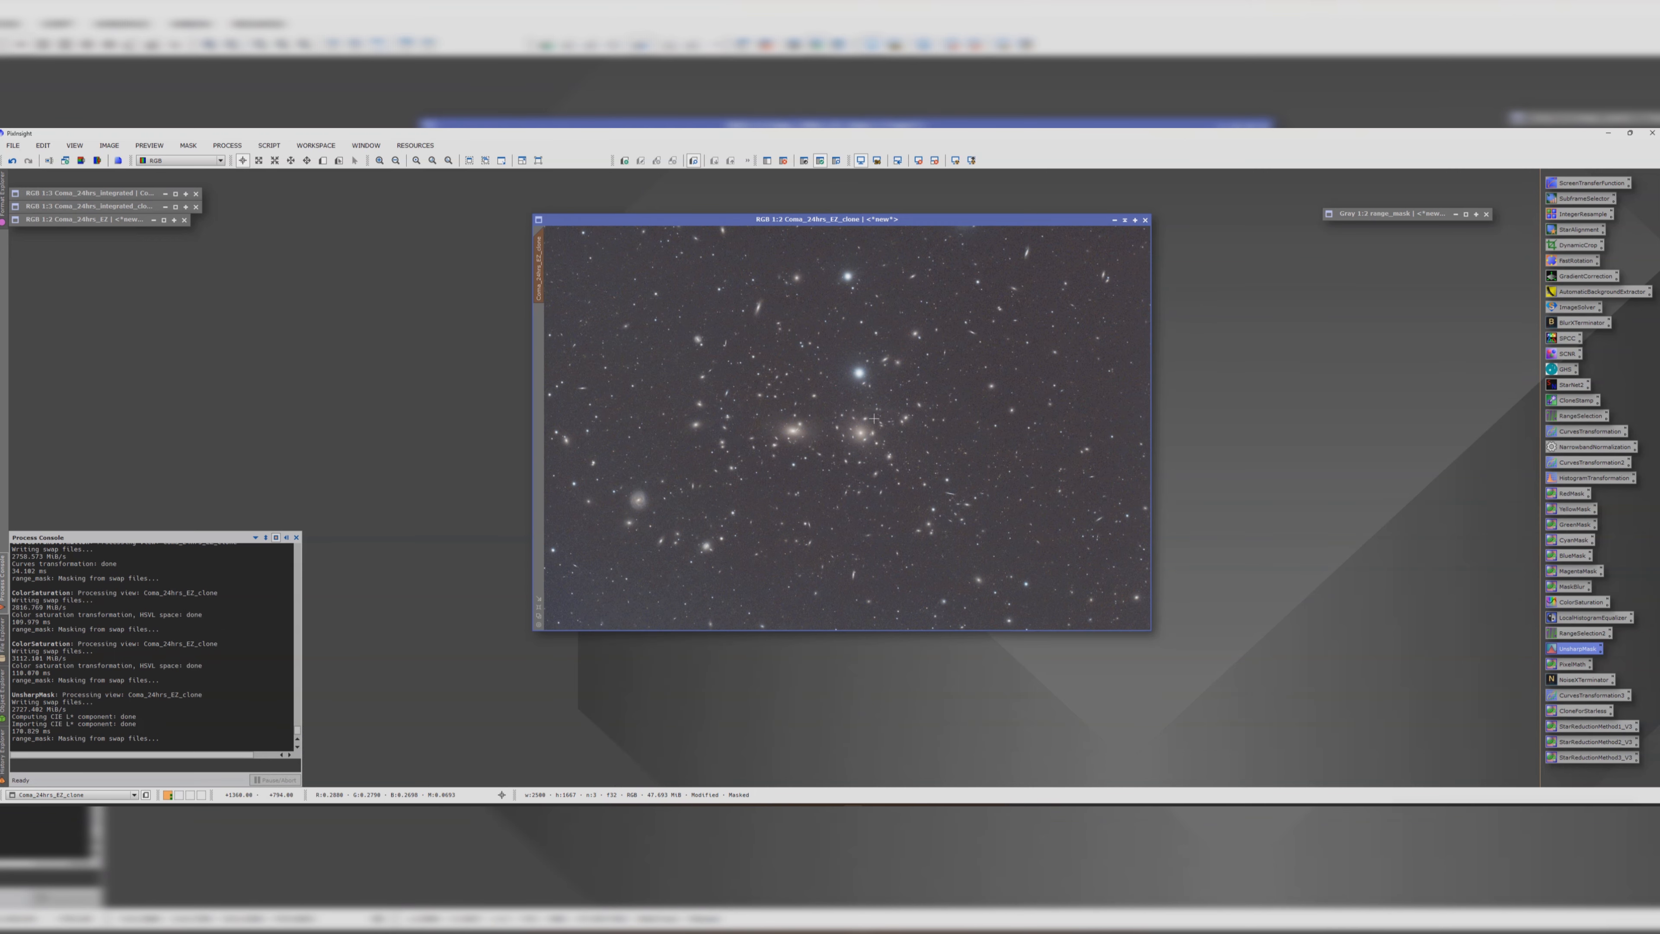
{"action": "scroll", "coordinate": [874, 420], "scroll_direction": "down", "scroll_amount": 1}
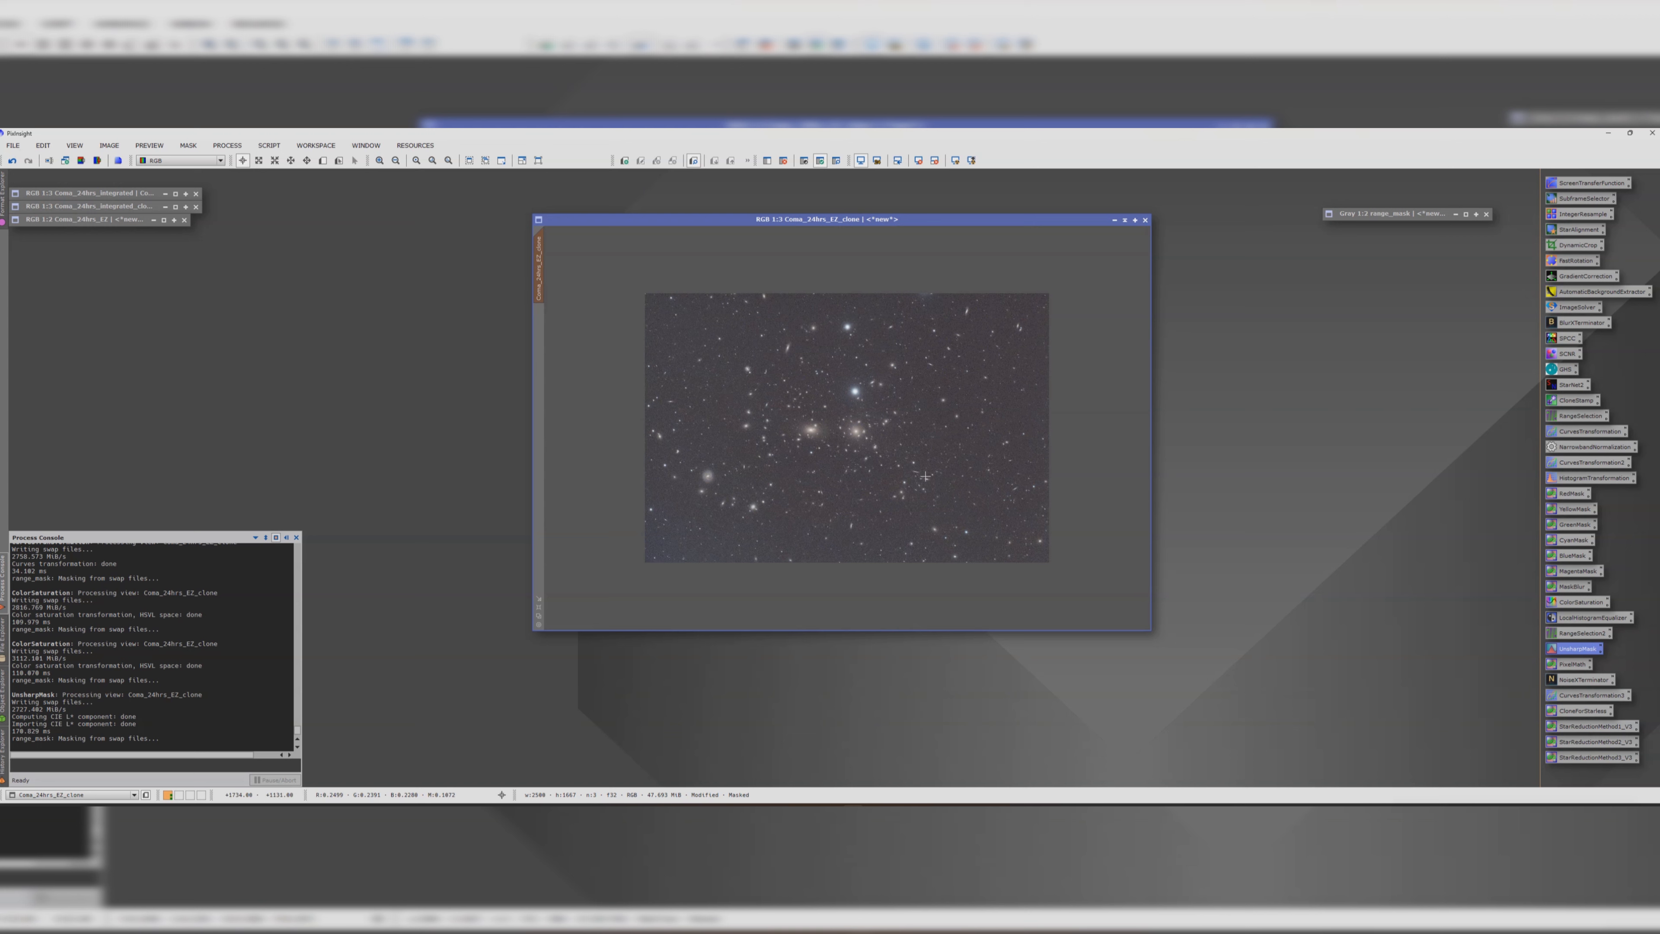
- Invert the clone's mask and set up CurvesTransformation with the image histogram and a real-time preview beside it
{"action": "left_click", "coordinate": [805, 163]}
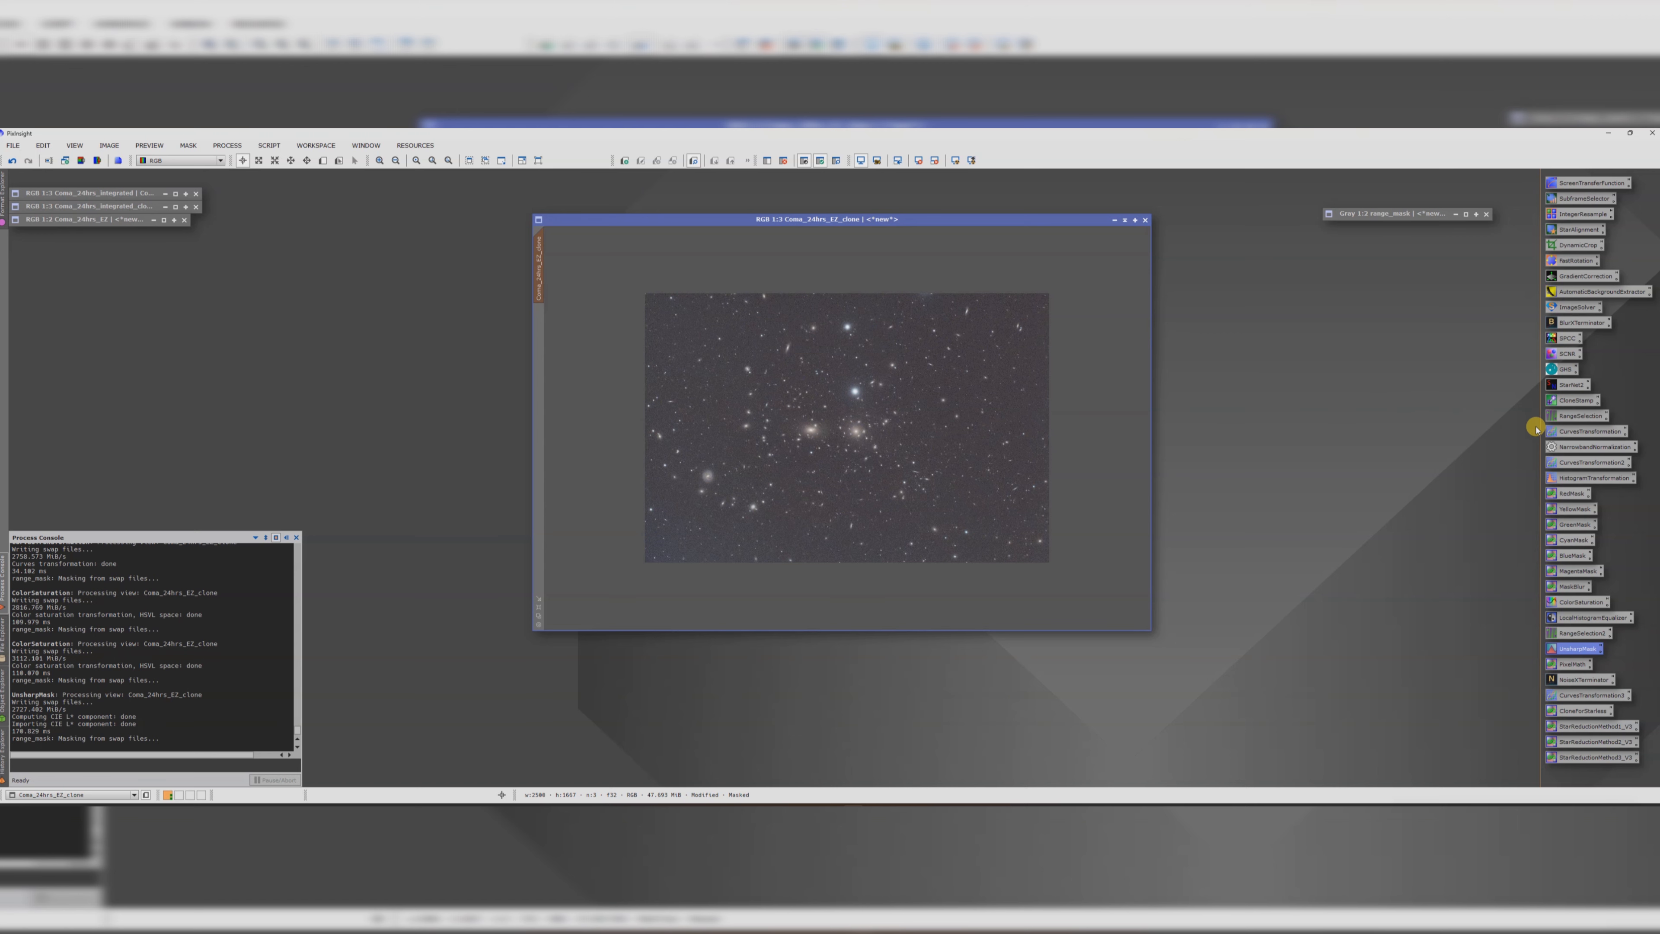
{"action": "double_click", "coordinate": [1563, 462]}
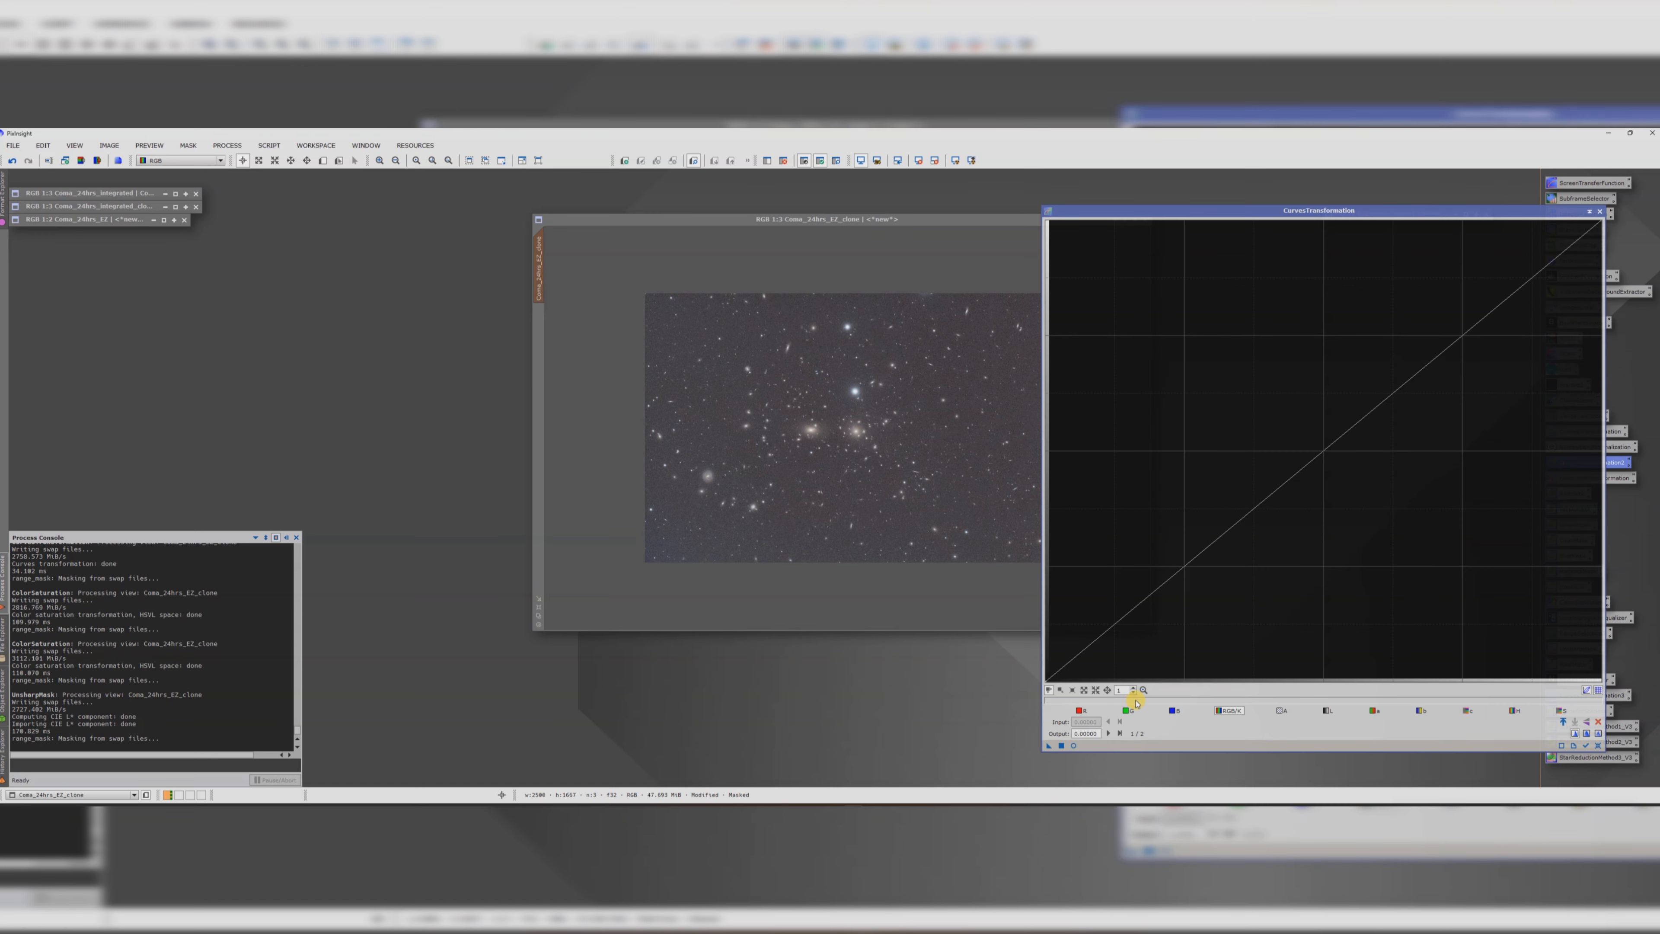
{"action": "left_click", "coordinate": [1076, 747]}
{"action": "left_click", "coordinate": [1583, 744]}
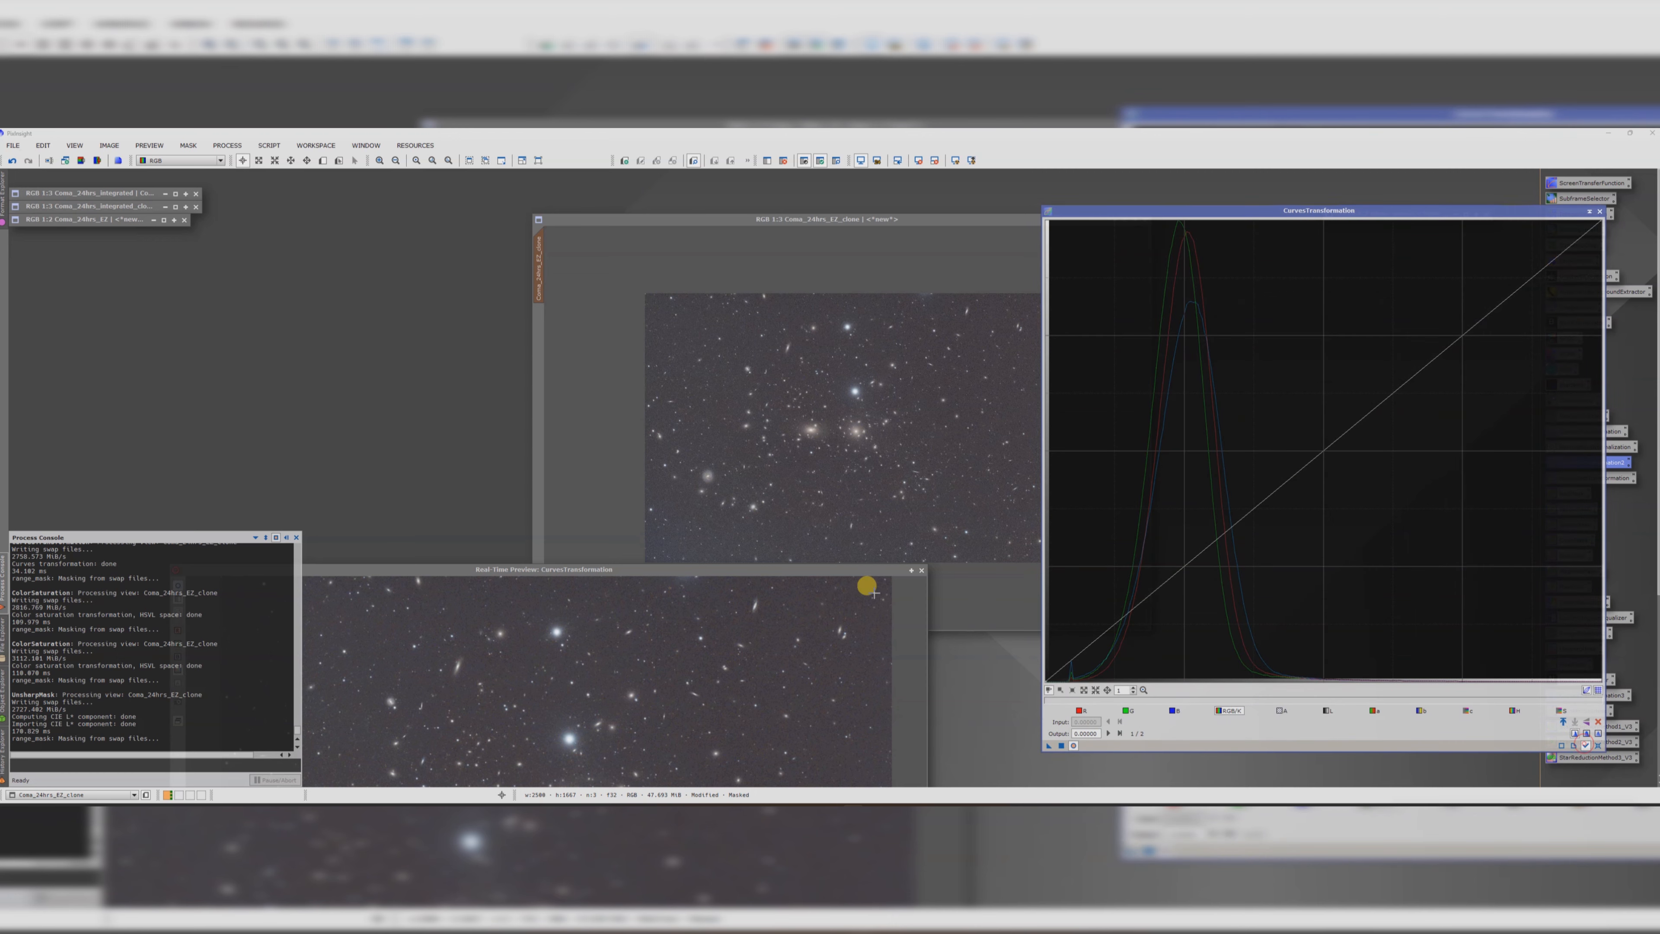
{"action": "left_click_drag", "start_coordinate": [784, 569], "coordinate": [847, 219]}
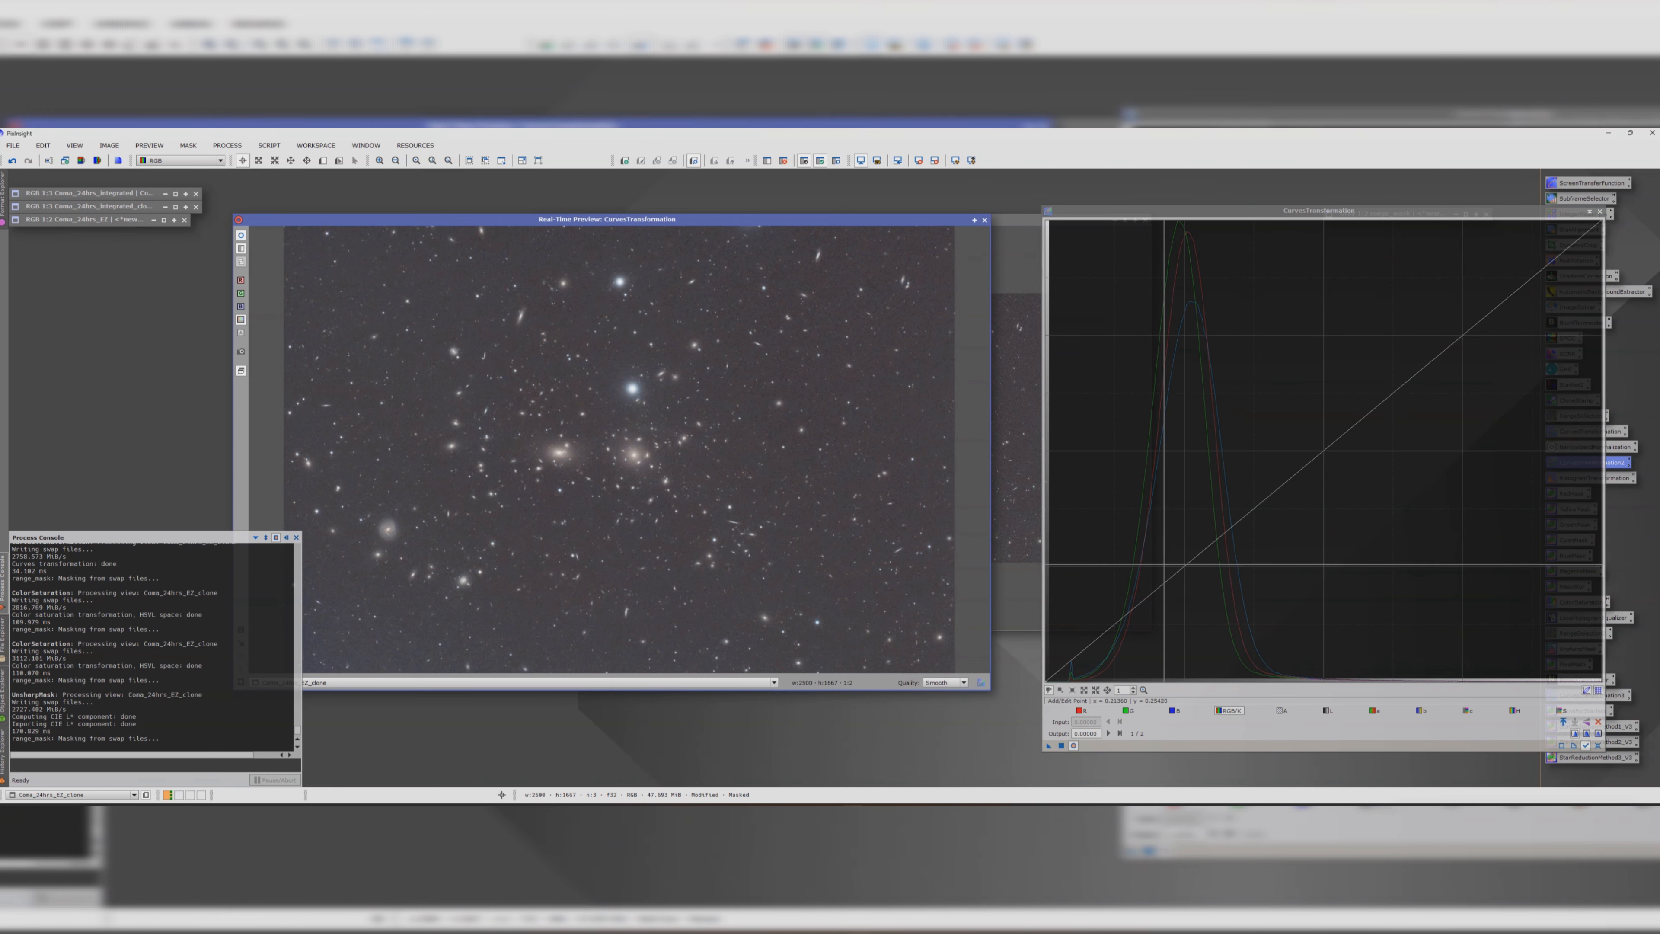
- Lower the RGB/K curve at input about 0.21 to output about 0.16, apply it to the clone, and close CurvesTransformation and the preview
{"action": "left_click", "coordinate": [1173, 591]}
{"action": "mouse_move", "coordinate": [1173, 590]}
{"action": "left_mouse_down"}
{"action": "mouse_move", "coordinate": [1176, 612]}
{"action": "mouse_move", "coordinate": [1163, 606]}
{"action": "left_mouse_up"}
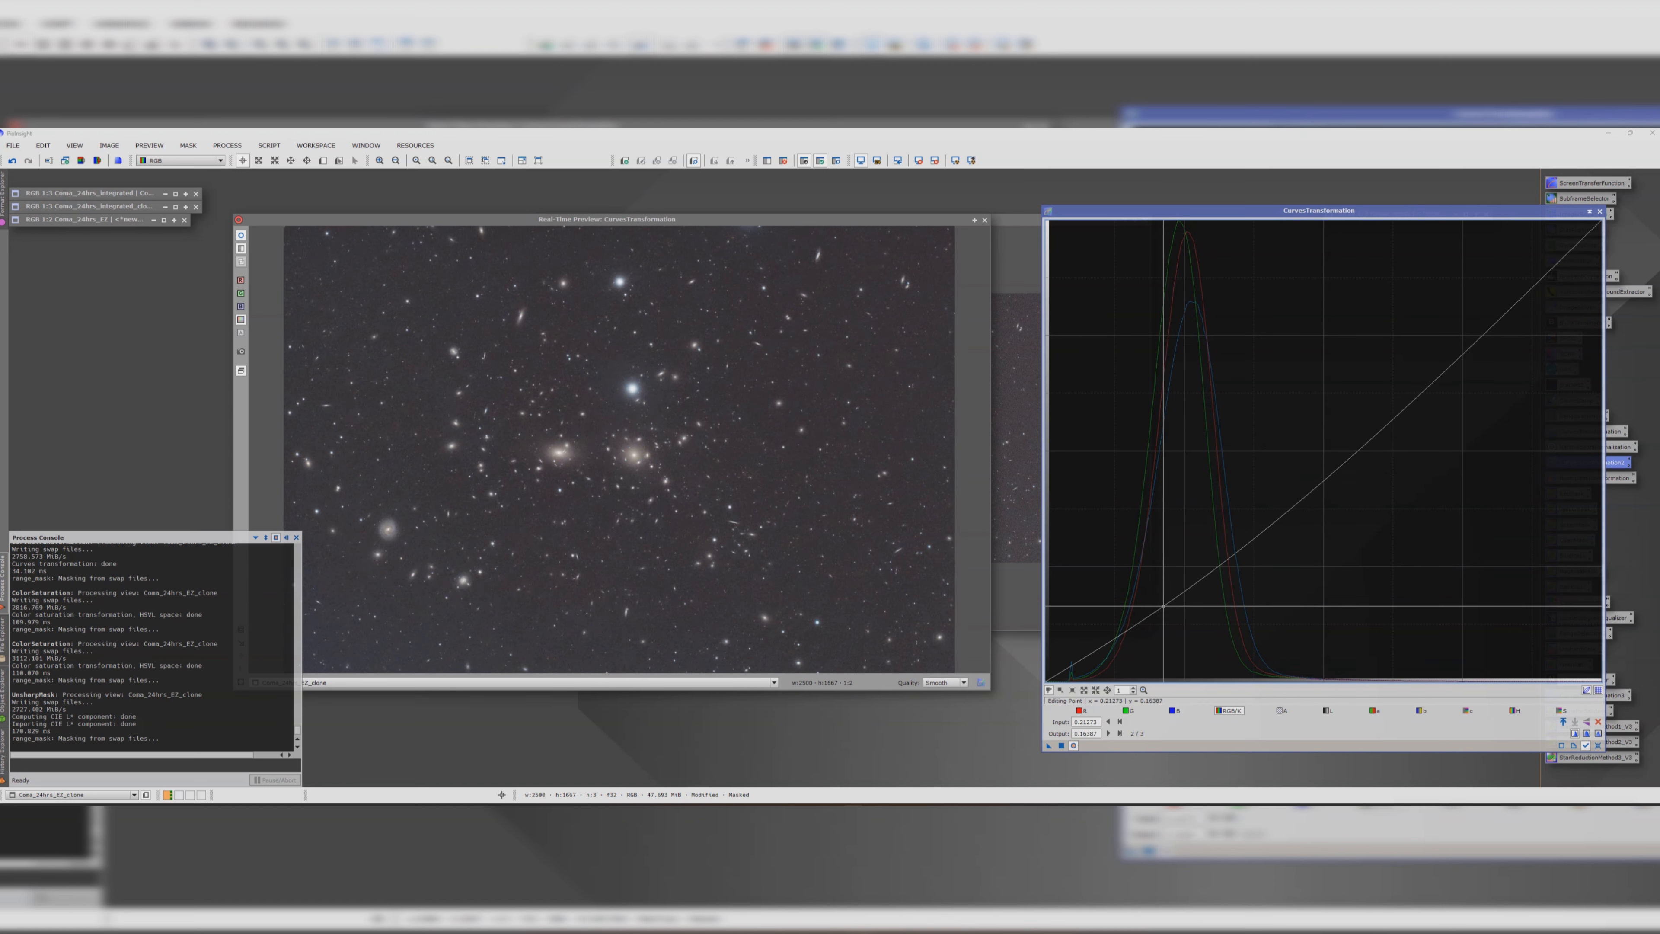
{"action": "left_click", "coordinate": [1060, 745]}
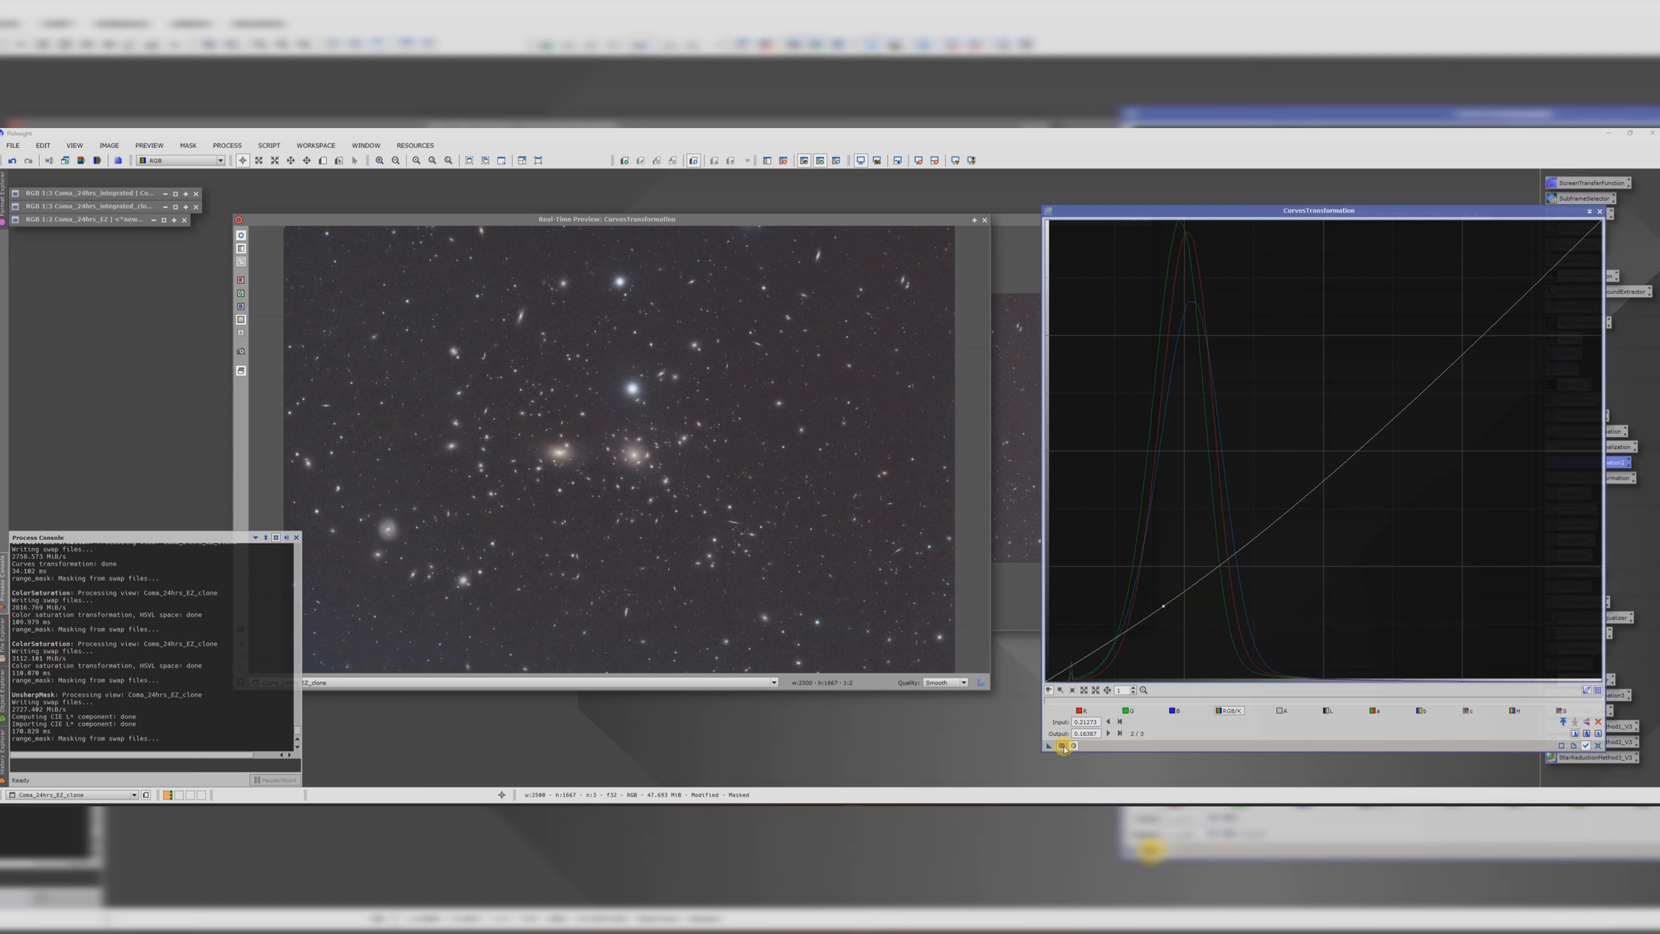
{"action": "left_click", "coordinate": [1599, 211]}
{"action": "left_click", "coordinate": [985, 220]}
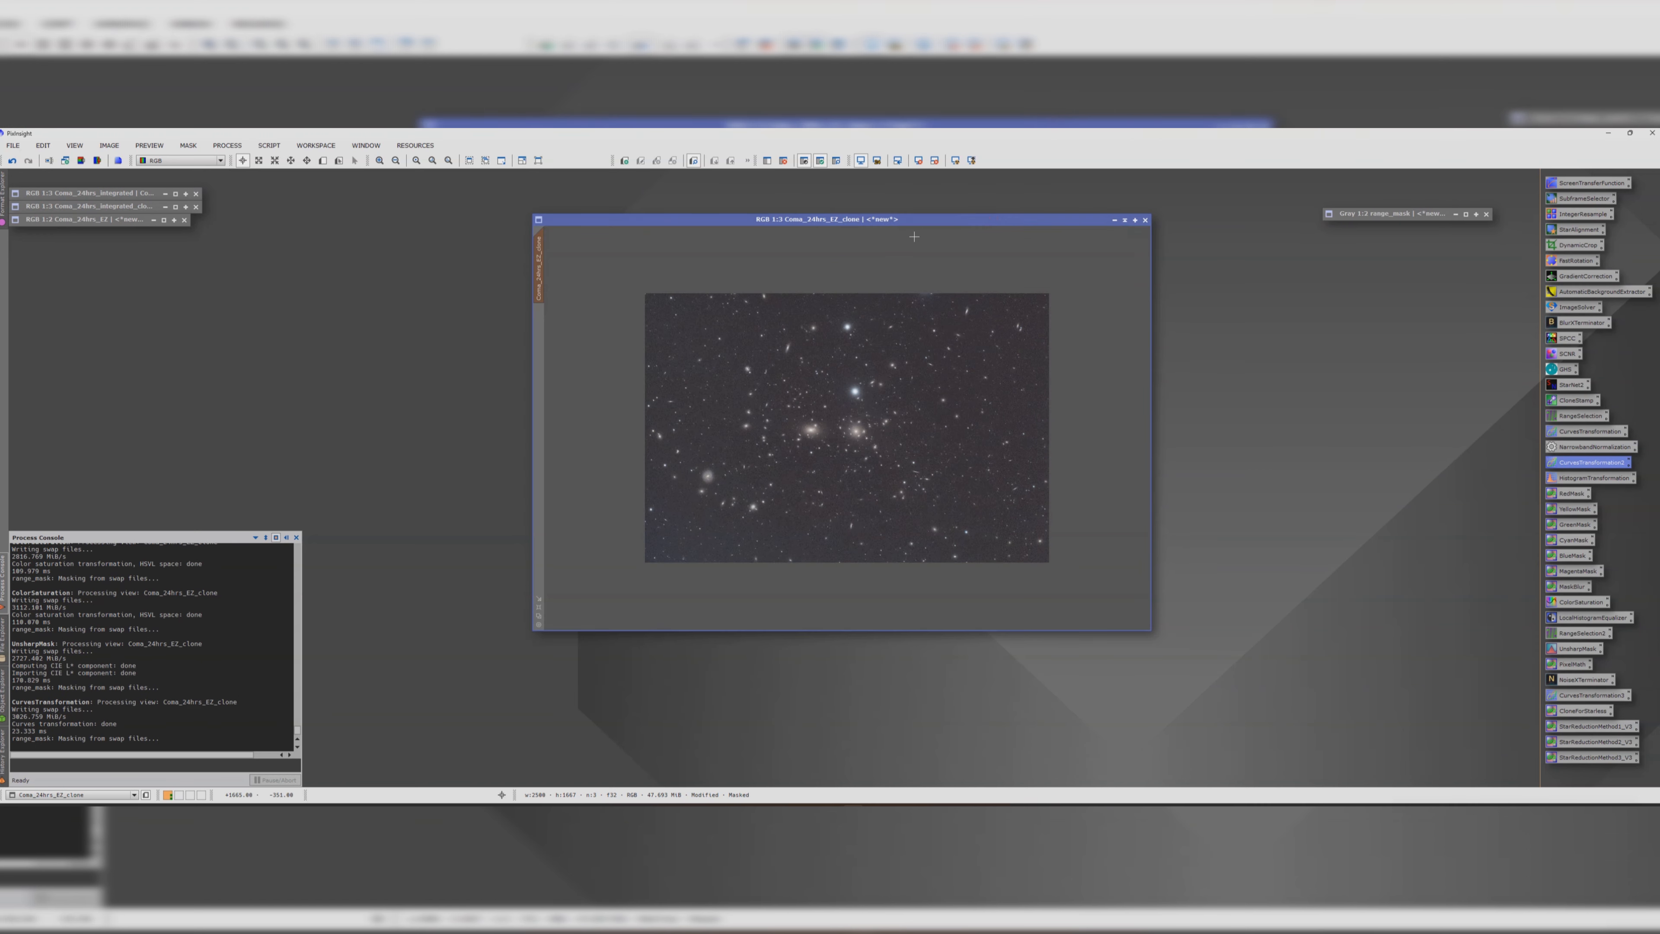
- Remove the mask from the clone, duplicate the image, and store the original clone minimized with the earlier versions
{"action": "left_click_drag", "start_coordinate": [867, 225], "coordinate": [897, 220]}
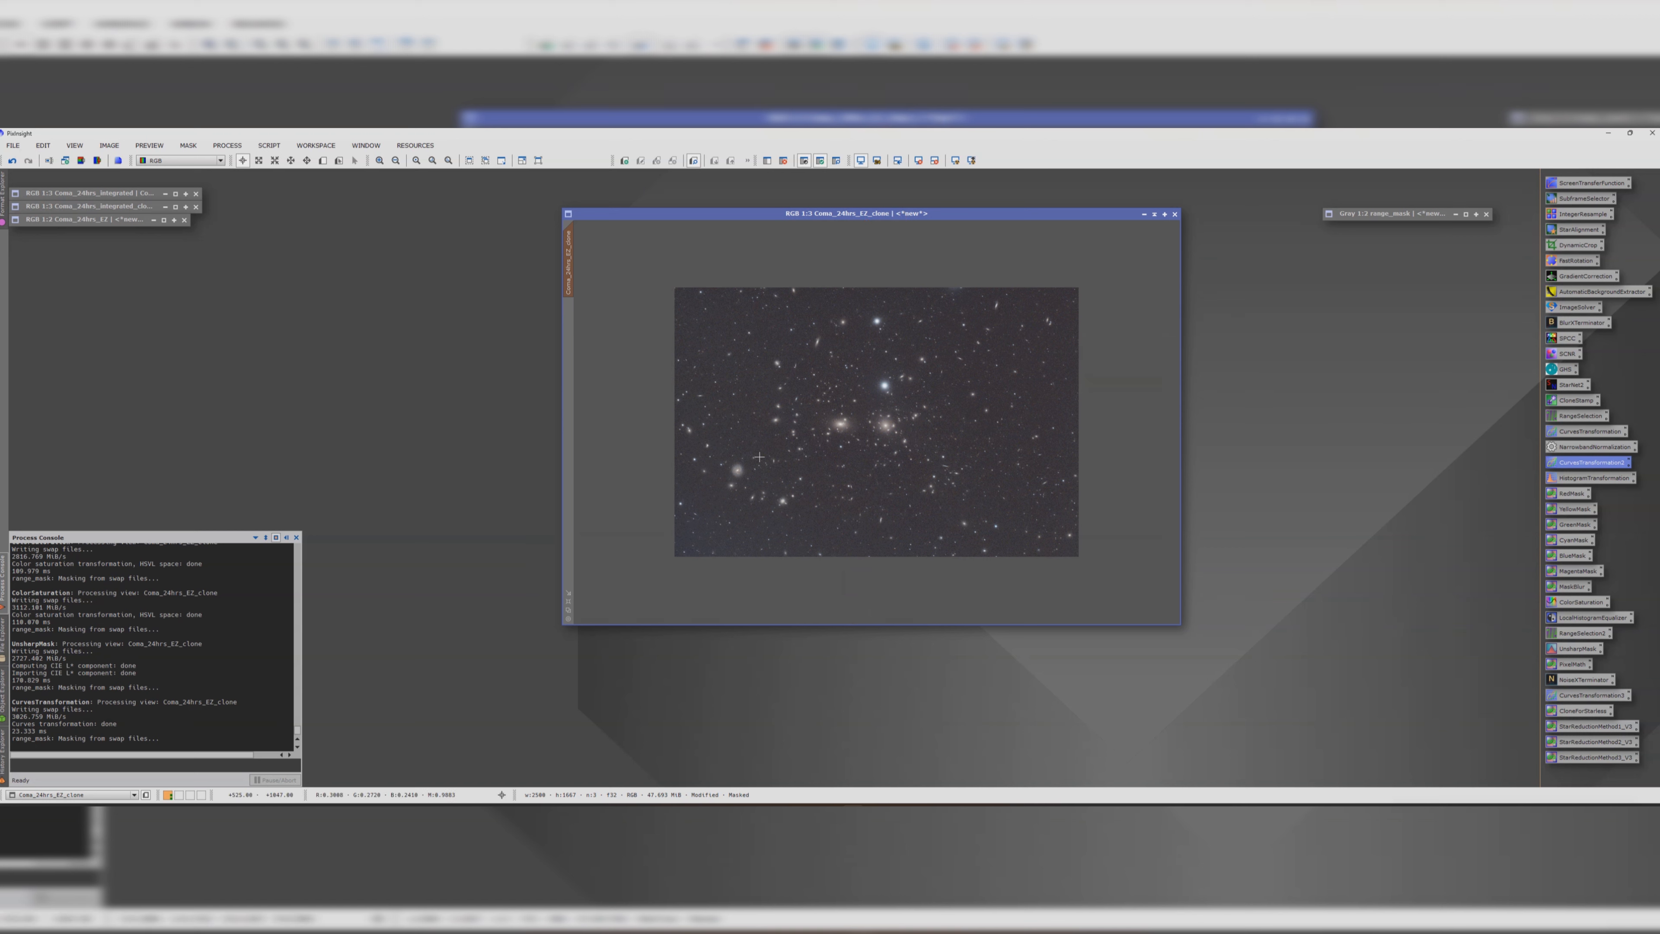
{"action": "left_click_drag", "start_coordinate": [661, 213], "coordinate": [535, 206]}
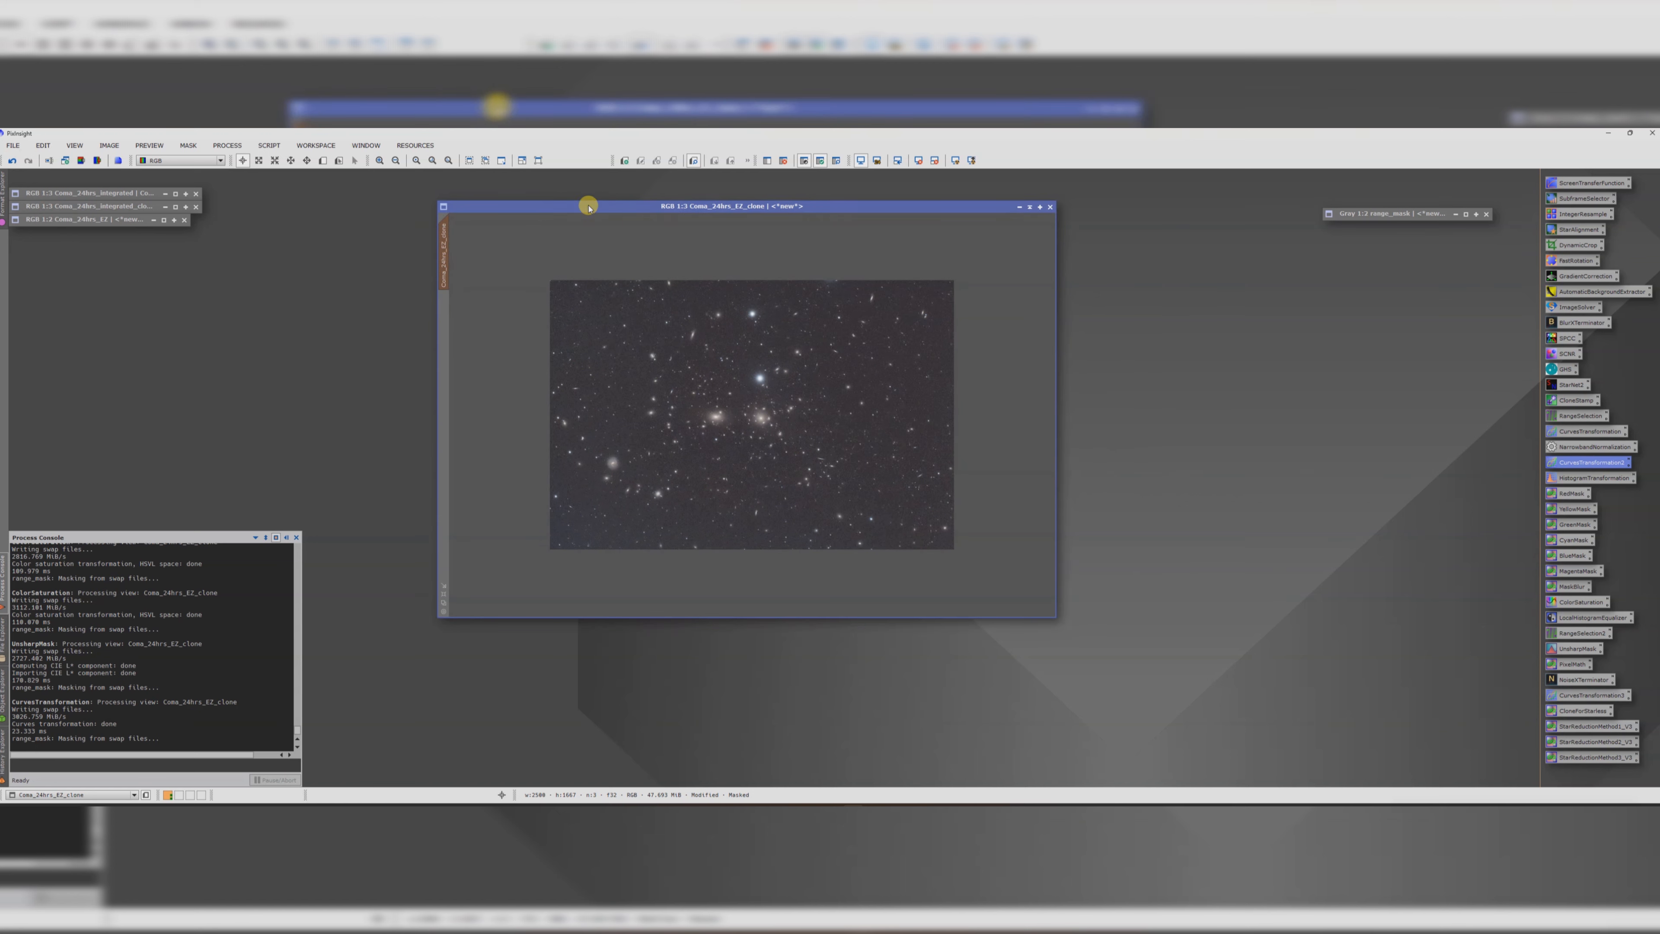
{"action": "left_click", "coordinate": [783, 164]}
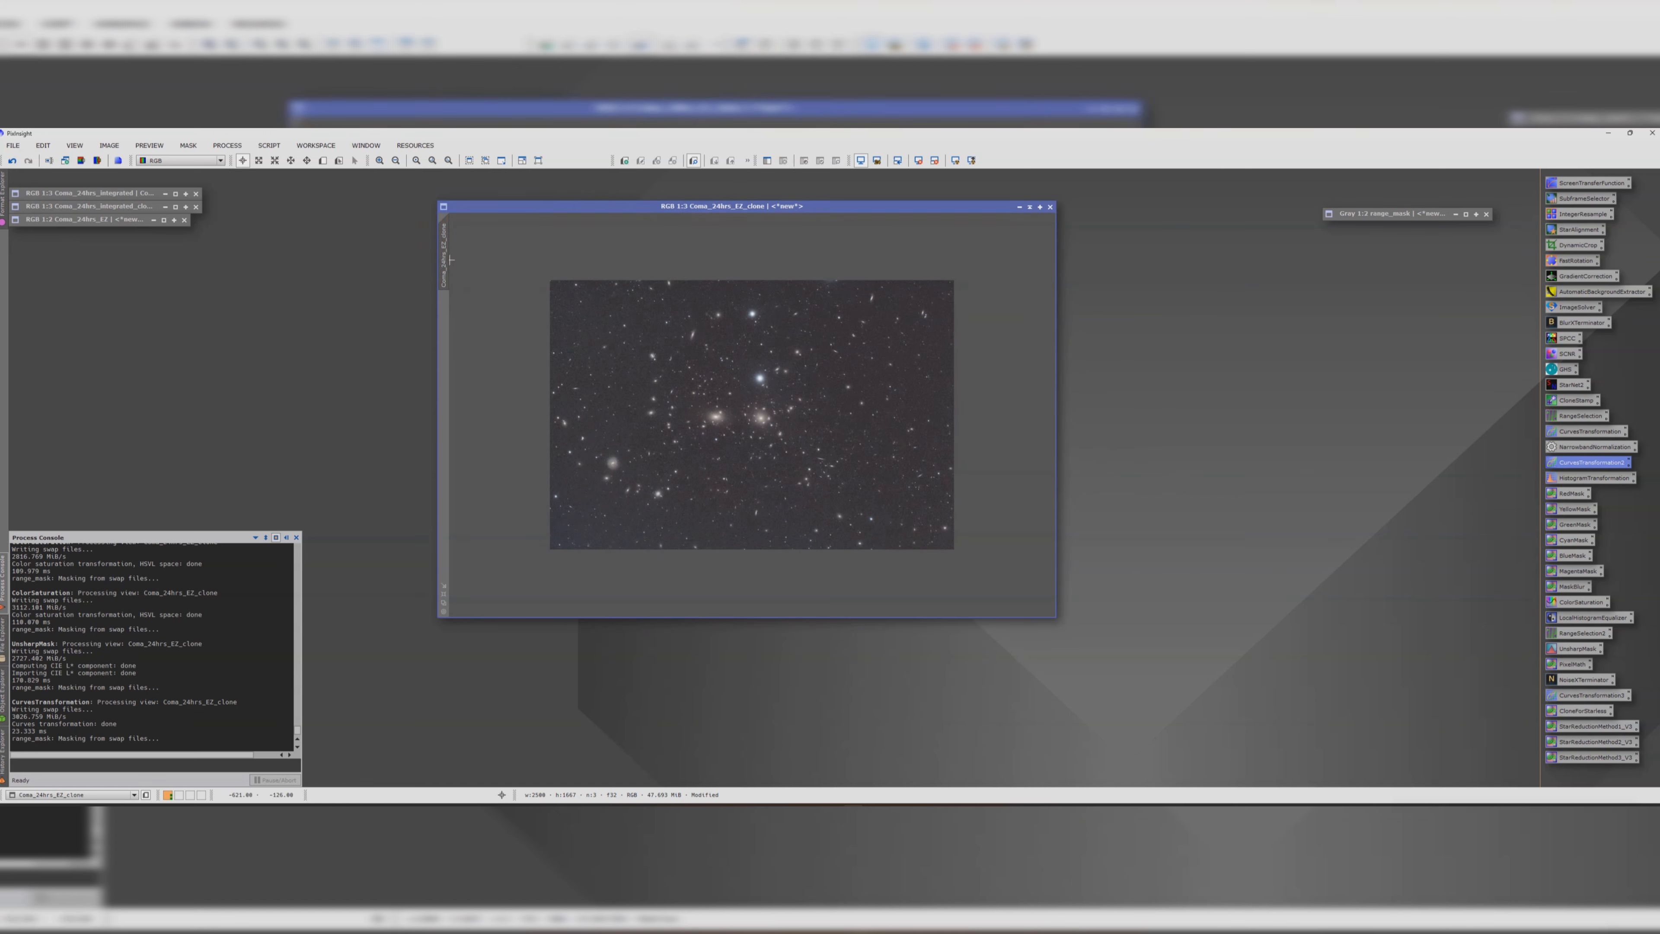
{"action": "left_click_drag", "start_coordinate": [940, 298], "coordinate": [1136, 295]}
{"action": "left_click", "coordinate": [1028, 207]}
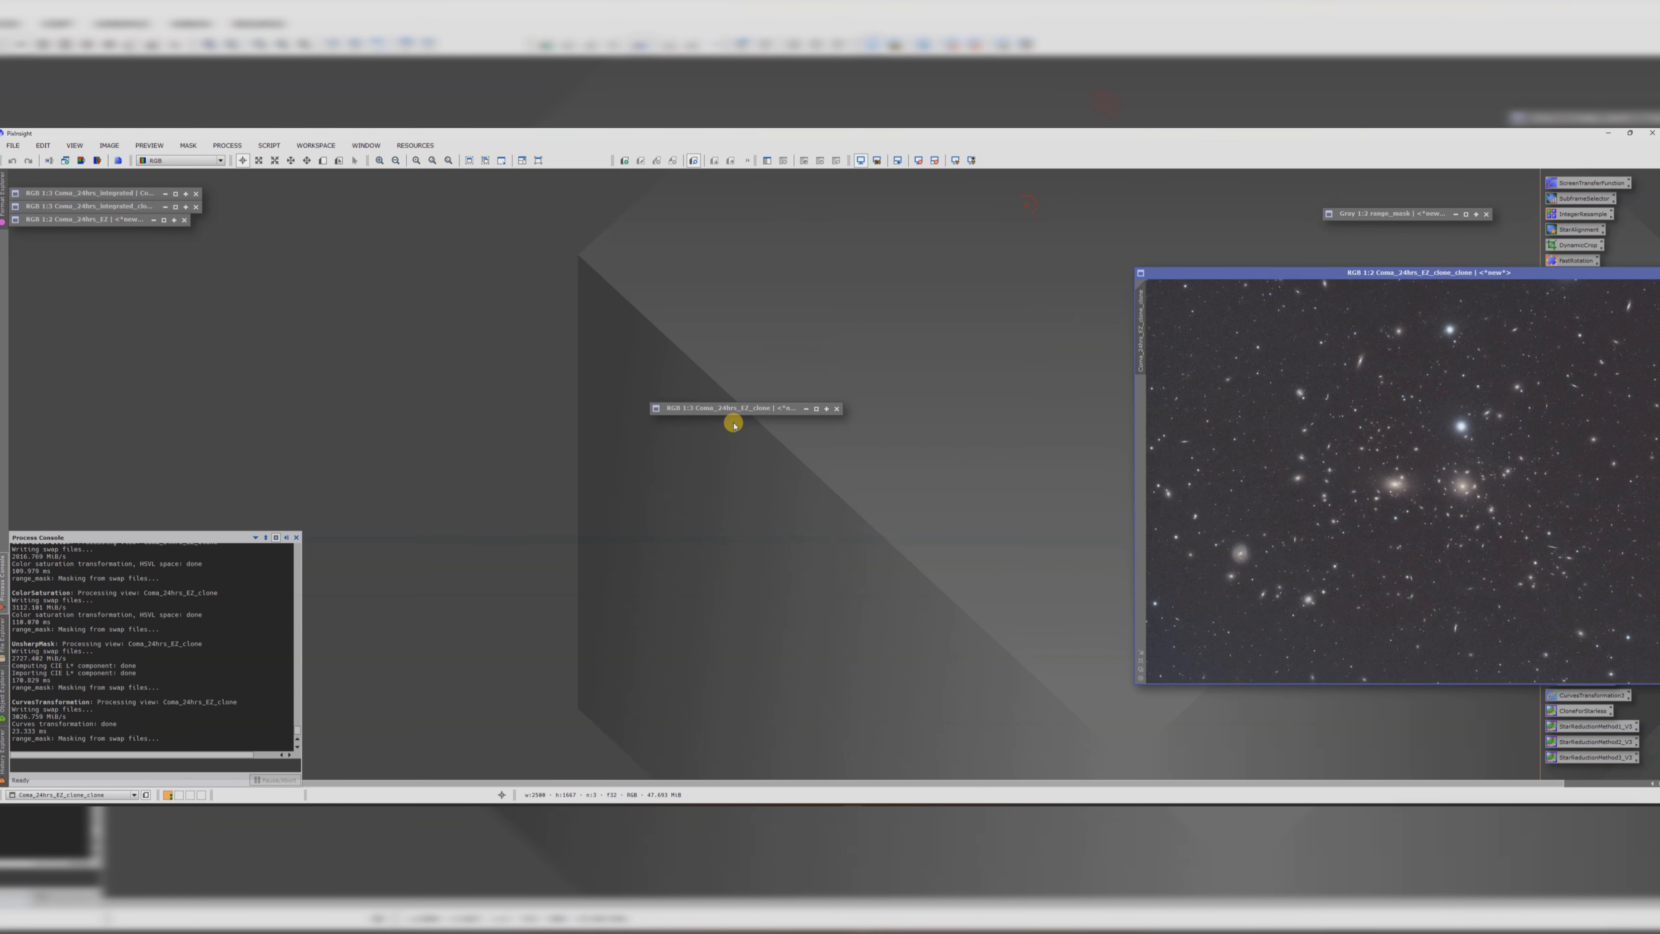
{"action": "mouse_move", "coordinate": [735, 409]}
{"action": "left_mouse_down"}
{"action": "mouse_move", "coordinate": [247, 298]}
{"action": "mouse_move", "coordinate": [100, 233]}
{"action": "left_mouse_up"}
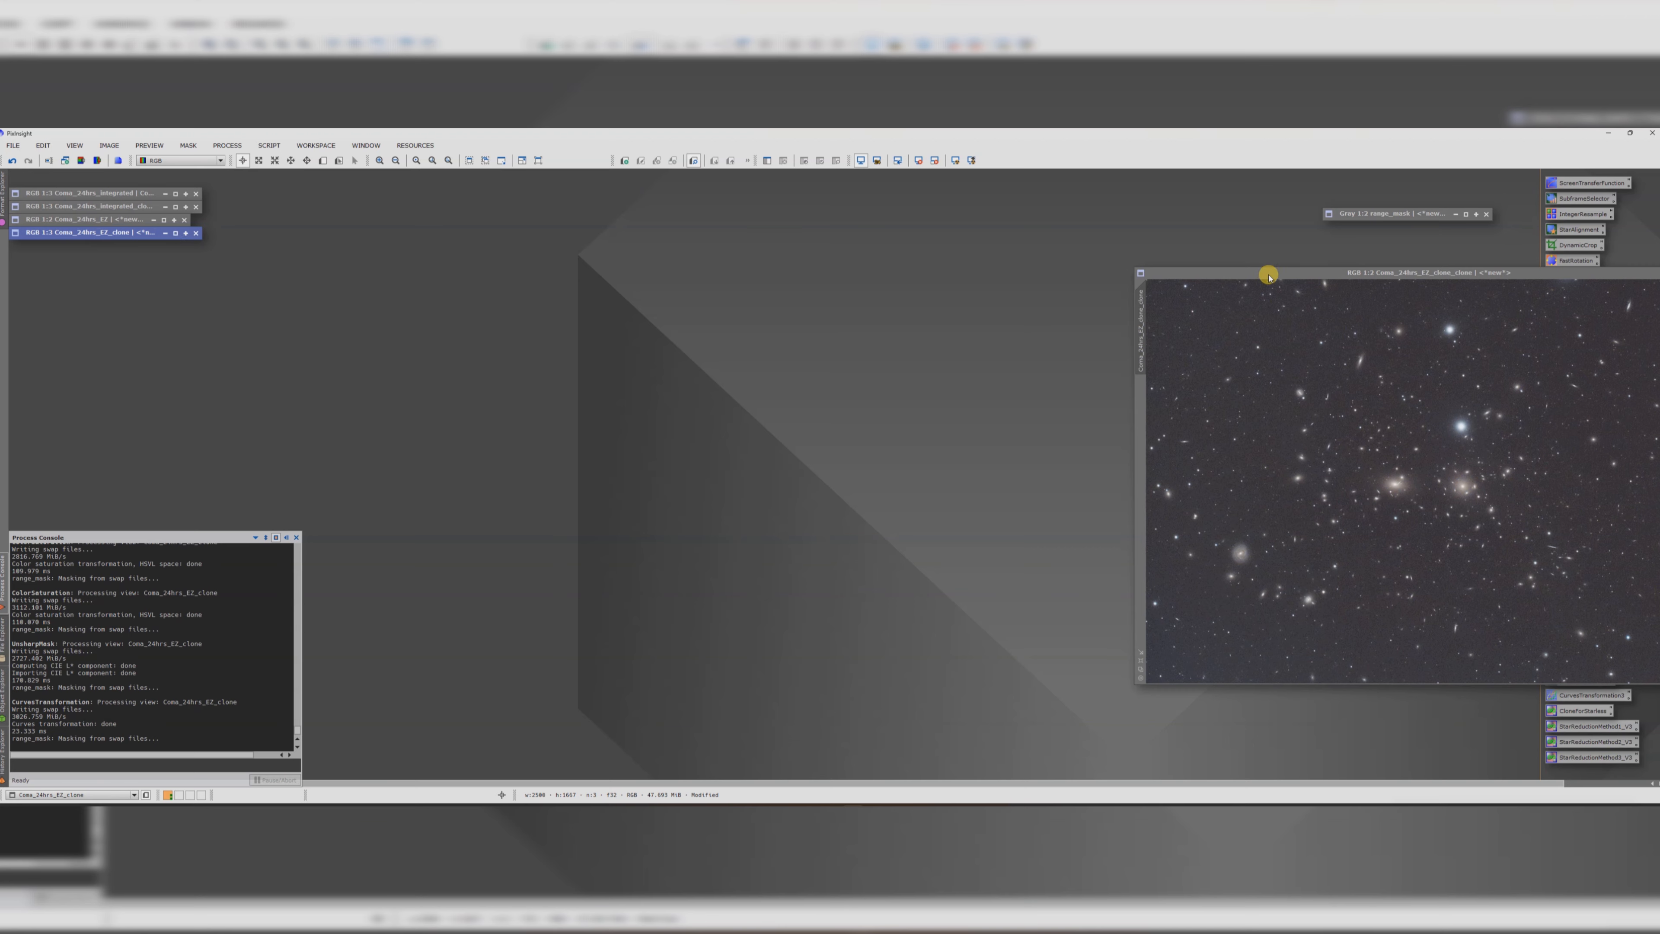
{"action": "left_click_drag", "start_coordinate": [1265, 273], "coordinate": [584, 232]}
{"action": "scroll", "coordinate": [766, 440], "scroll_direction": "down", "scroll_amount": 1}
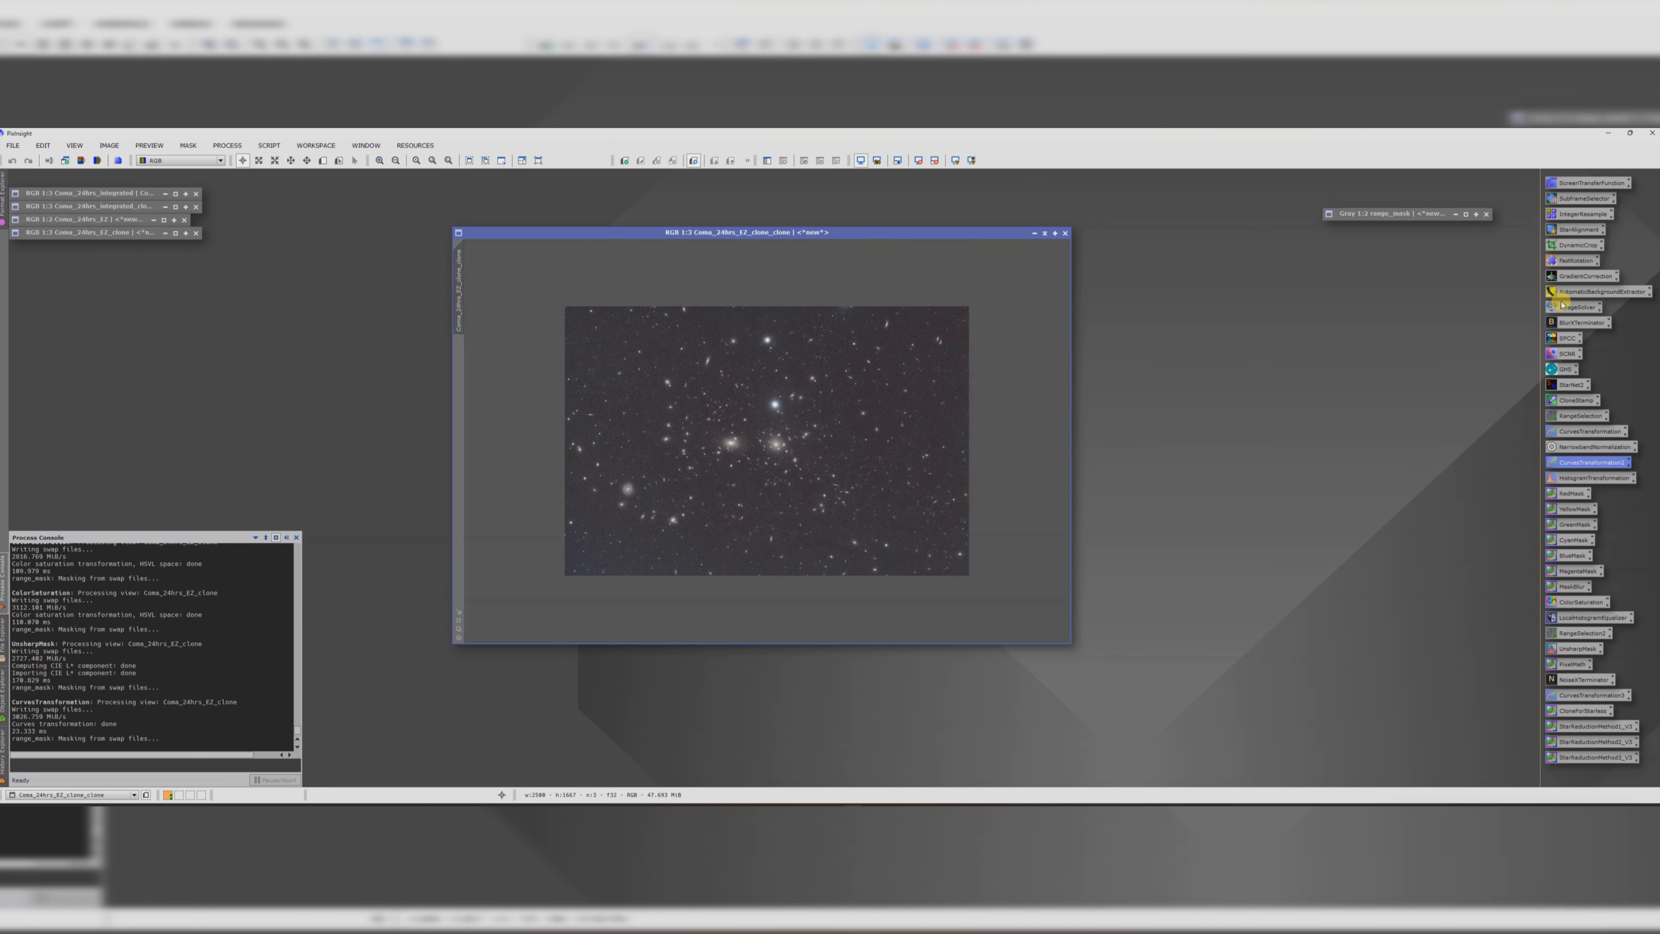
- Lower GradientCorrection's scale to about 1.8 and smoothness to about 0.10, apply it to the new clone, and close the process
{"action": "double_click", "coordinate": [1575, 275]}
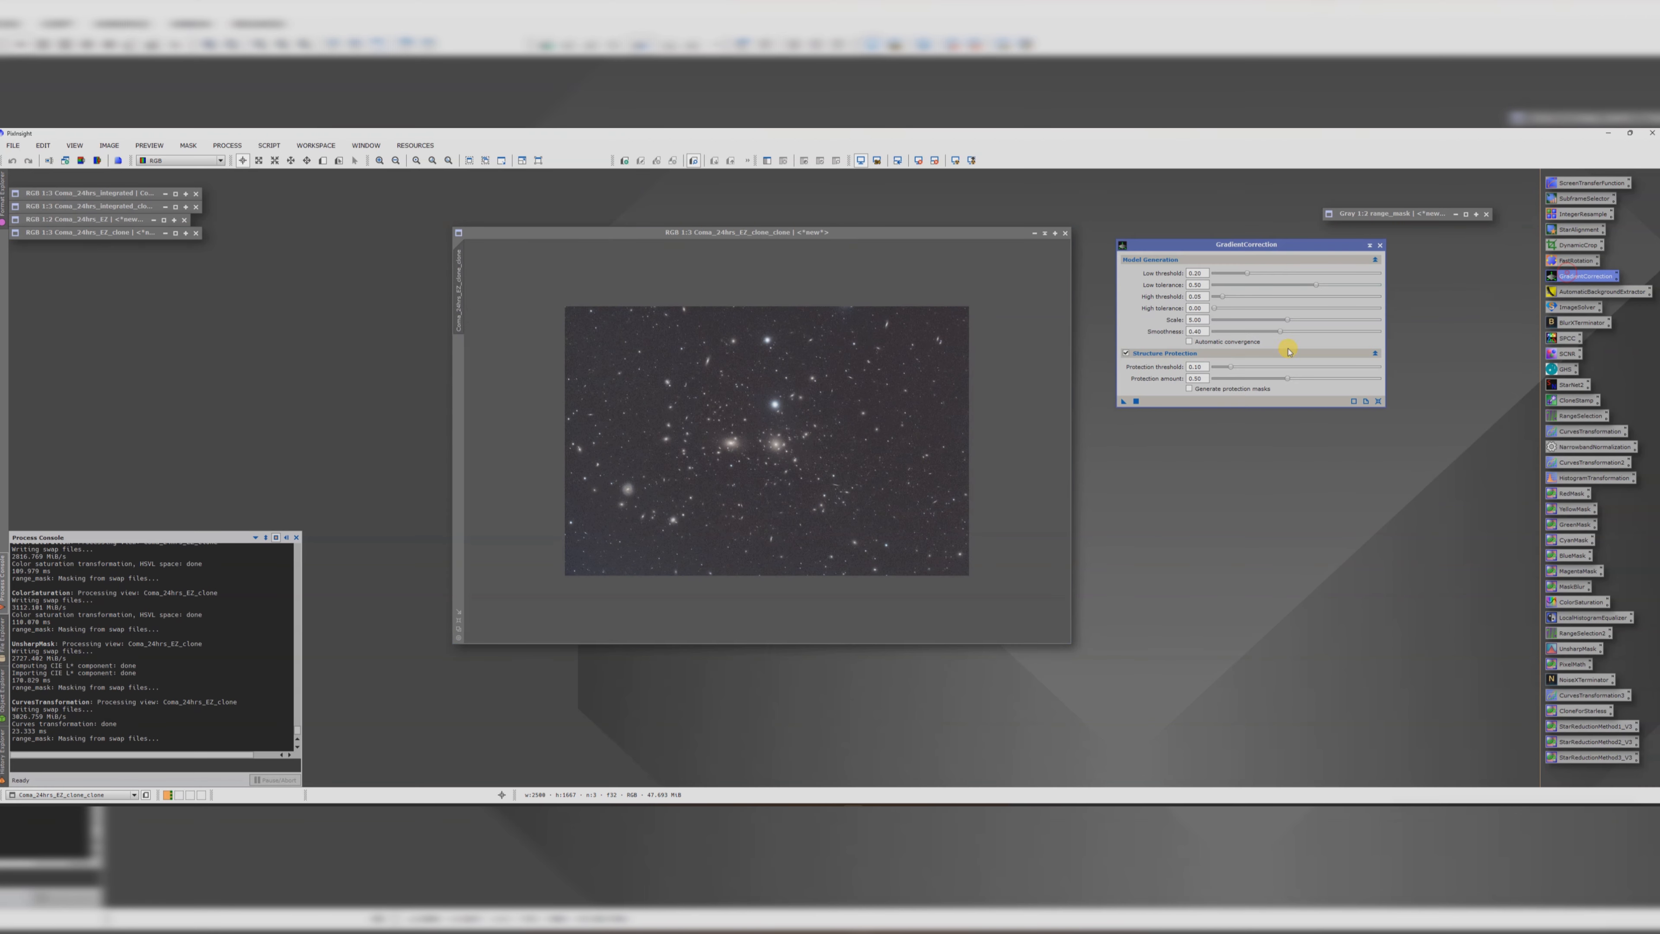
{"action": "left_click_drag", "start_coordinate": [1285, 318], "coordinate": [1232, 332]}
{"action": "left_click_drag", "start_coordinate": [1123, 402], "coordinate": [775, 430]}
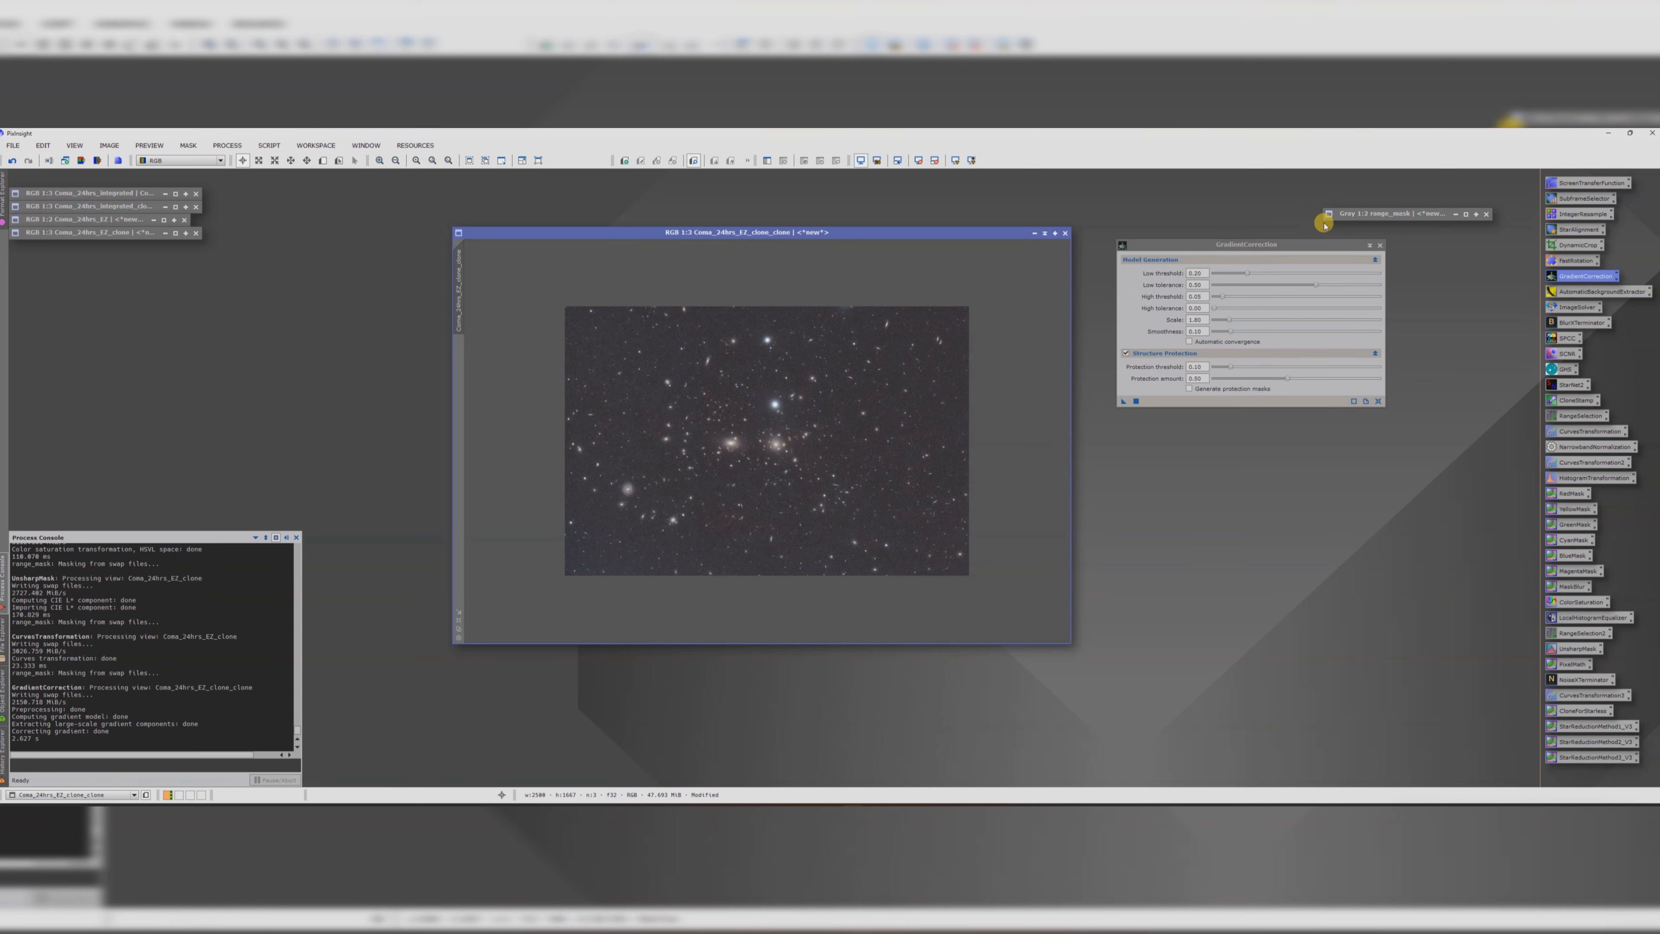
{"action": "left_click", "coordinate": [1380, 246]}
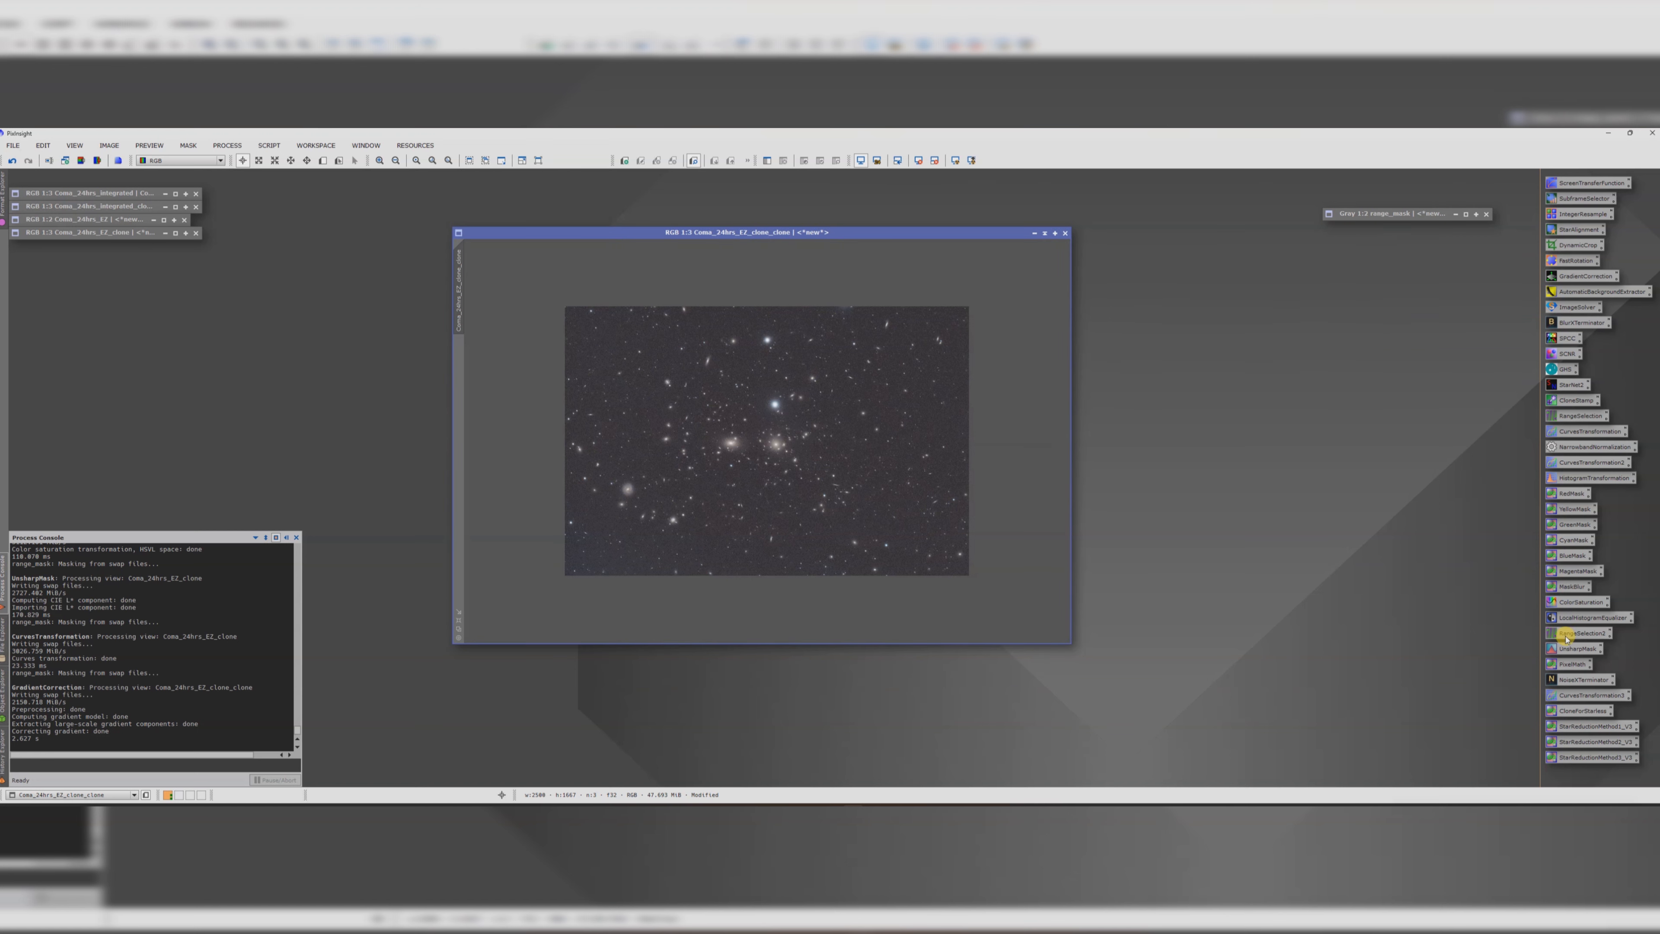
- Run NoiseXTerminator on the new clone with denoise at about 0.50 and detail at 0.15
{"action": "double_click", "coordinate": [1569, 680]}
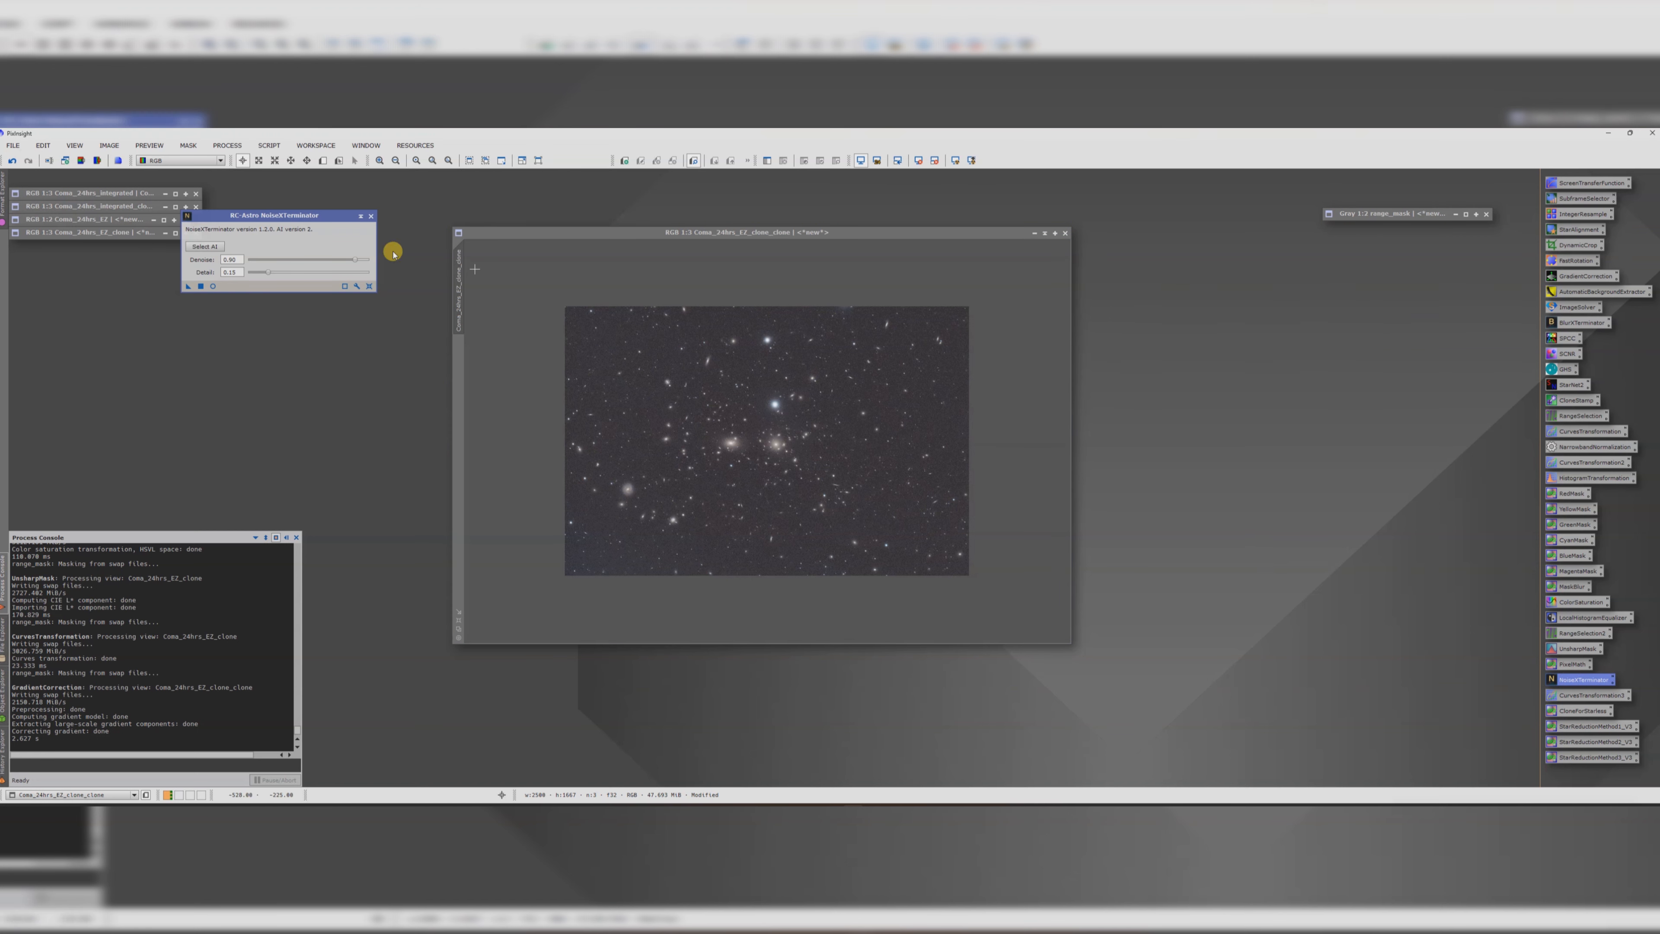
{"action": "left_click_drag", "start_coordinate": [267, 218], "coordinate": [1180, 282]}
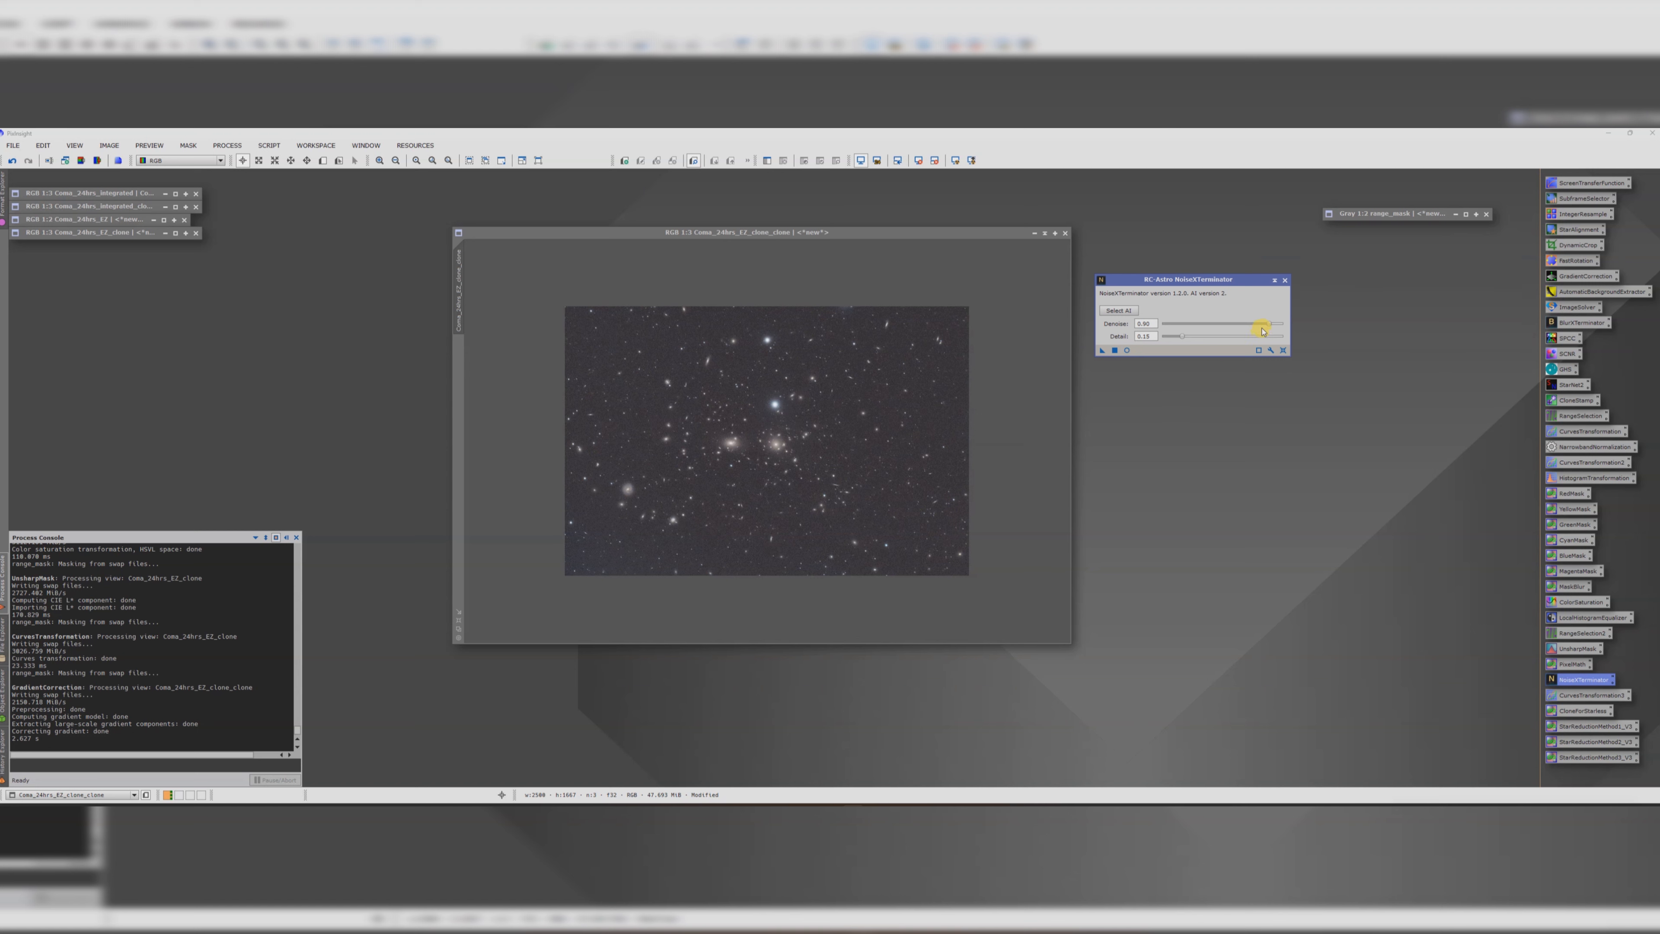
{"action": "left_click_drag", "start_coordinate": [1268, 323], "coordinate": [1221, 327]}
{"action": "left_click_drag", "start_coordinate": [1104, 349], "coordinate": [701, 477]}
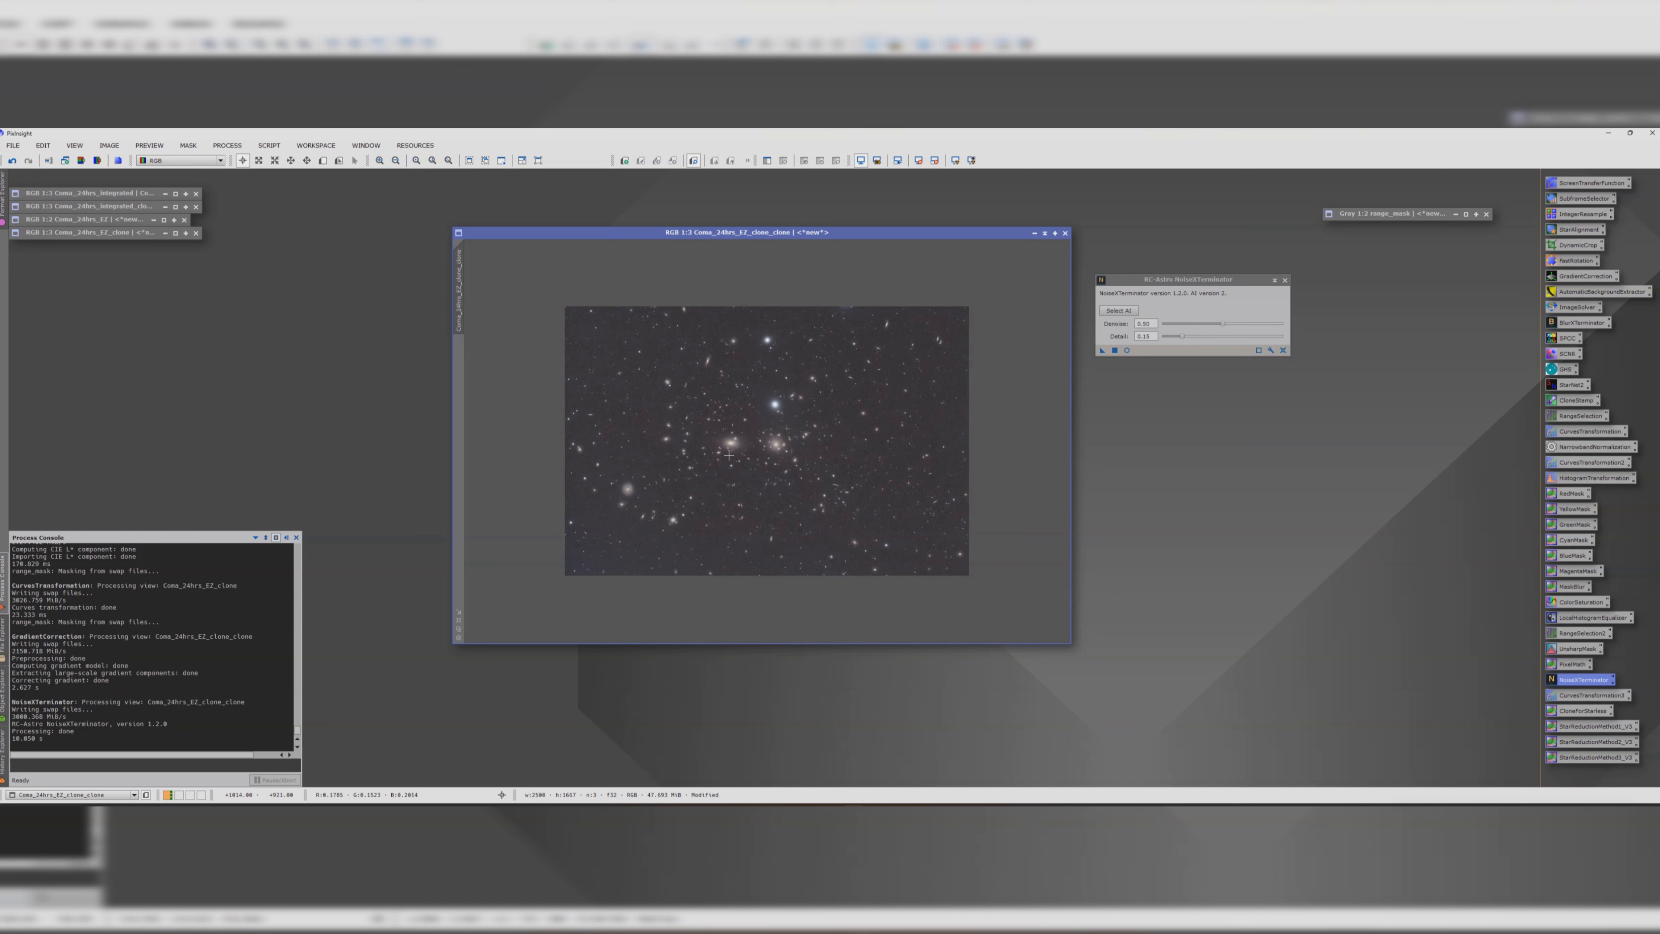
- Examine the noise-reduced image close up around the central galaxies and the large spiral galaxy, and as a whole
{"action": "scroll", "coordinate": [729, 454], "scroll_direction": "up", "scroll_amount": 3}
{"action": "scroll", "coordinate": [729, 454], "scroll_direction": "down", "scroll_amount": 1}
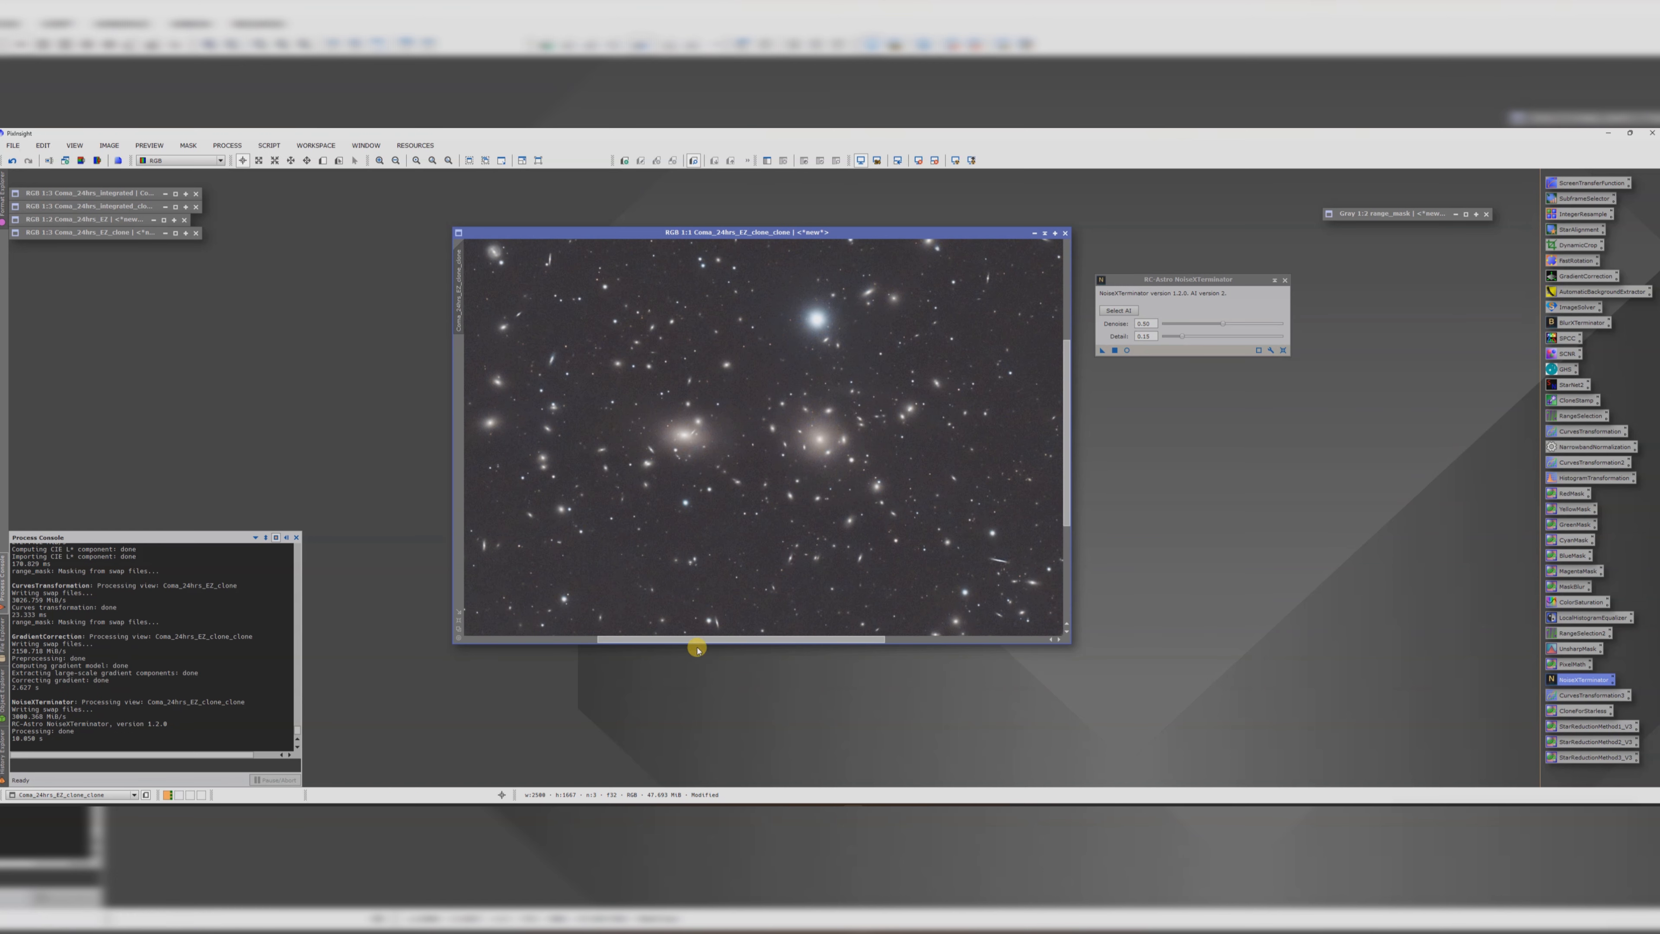
{"action": "left_click_drag", "start_coordinate": [697, 648], "coordinate": [549, 632]}
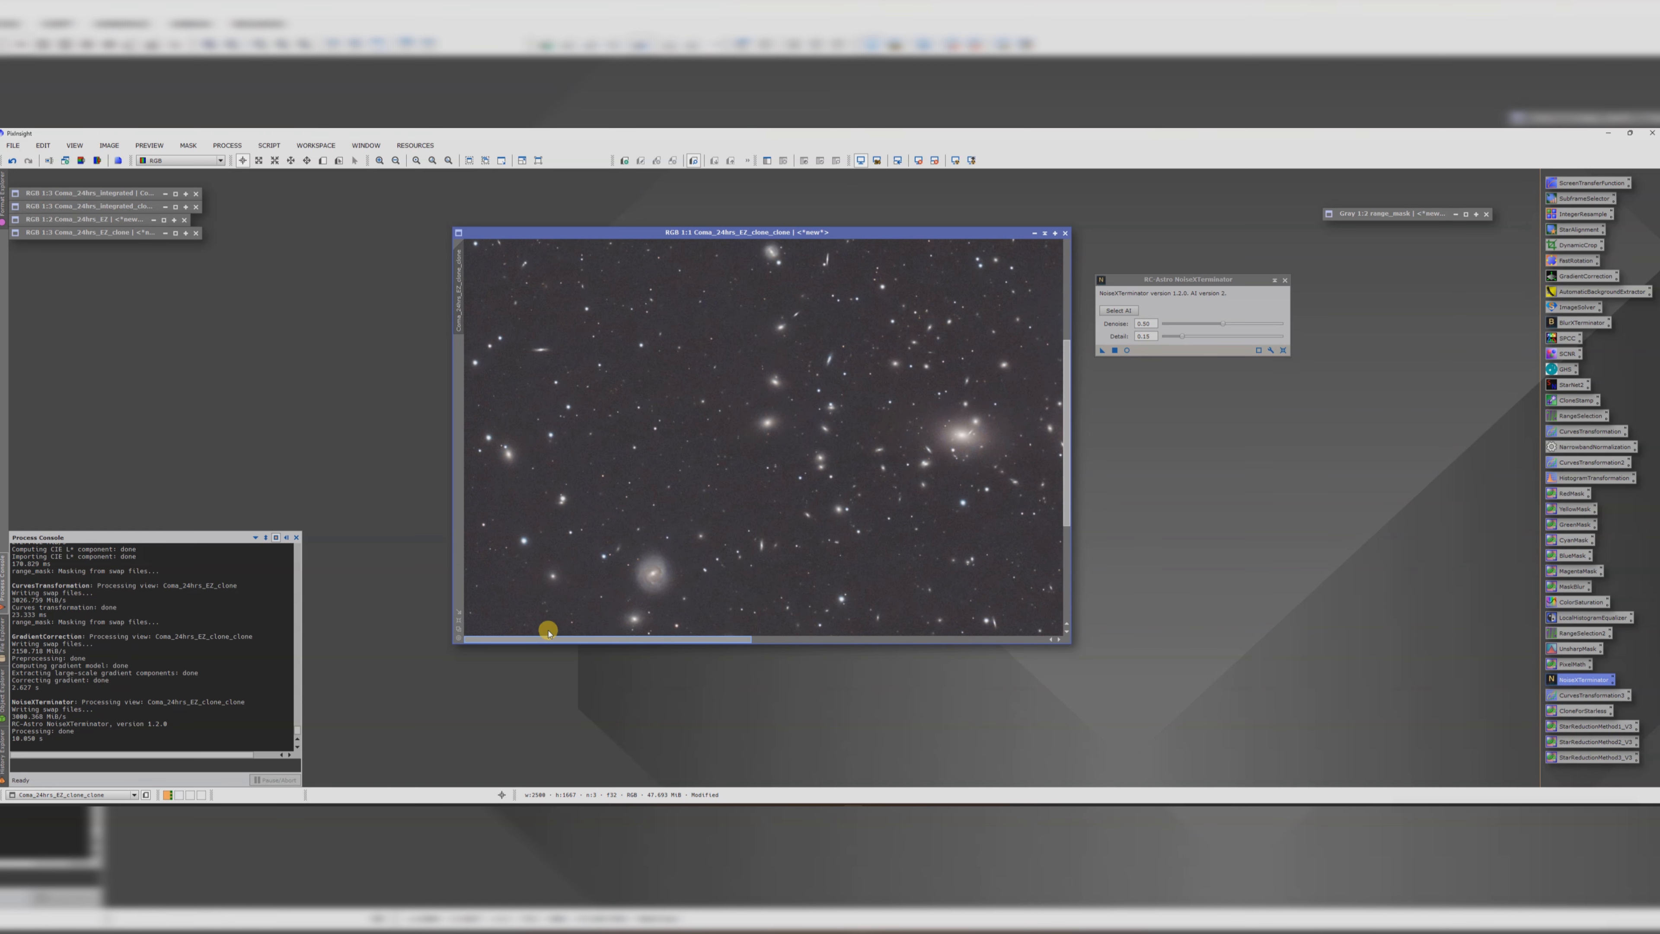
{"action": "mouse_move", "coordinate": [1067, 440]}
{"action": "left_mouse_down"}
{"action": "mouse_move", "coordinate": [1059, 549]}
{"action": "mouse_move", "coordinate": [1063, 382]}
{"action": "mouse_move", "coordinate": [1062, 429]}
{"action": "left_mouse_up"}
{"action": "scroll", "coordinate": [776, 522], "scroll_direction": "down", "scroll_amount": 2}
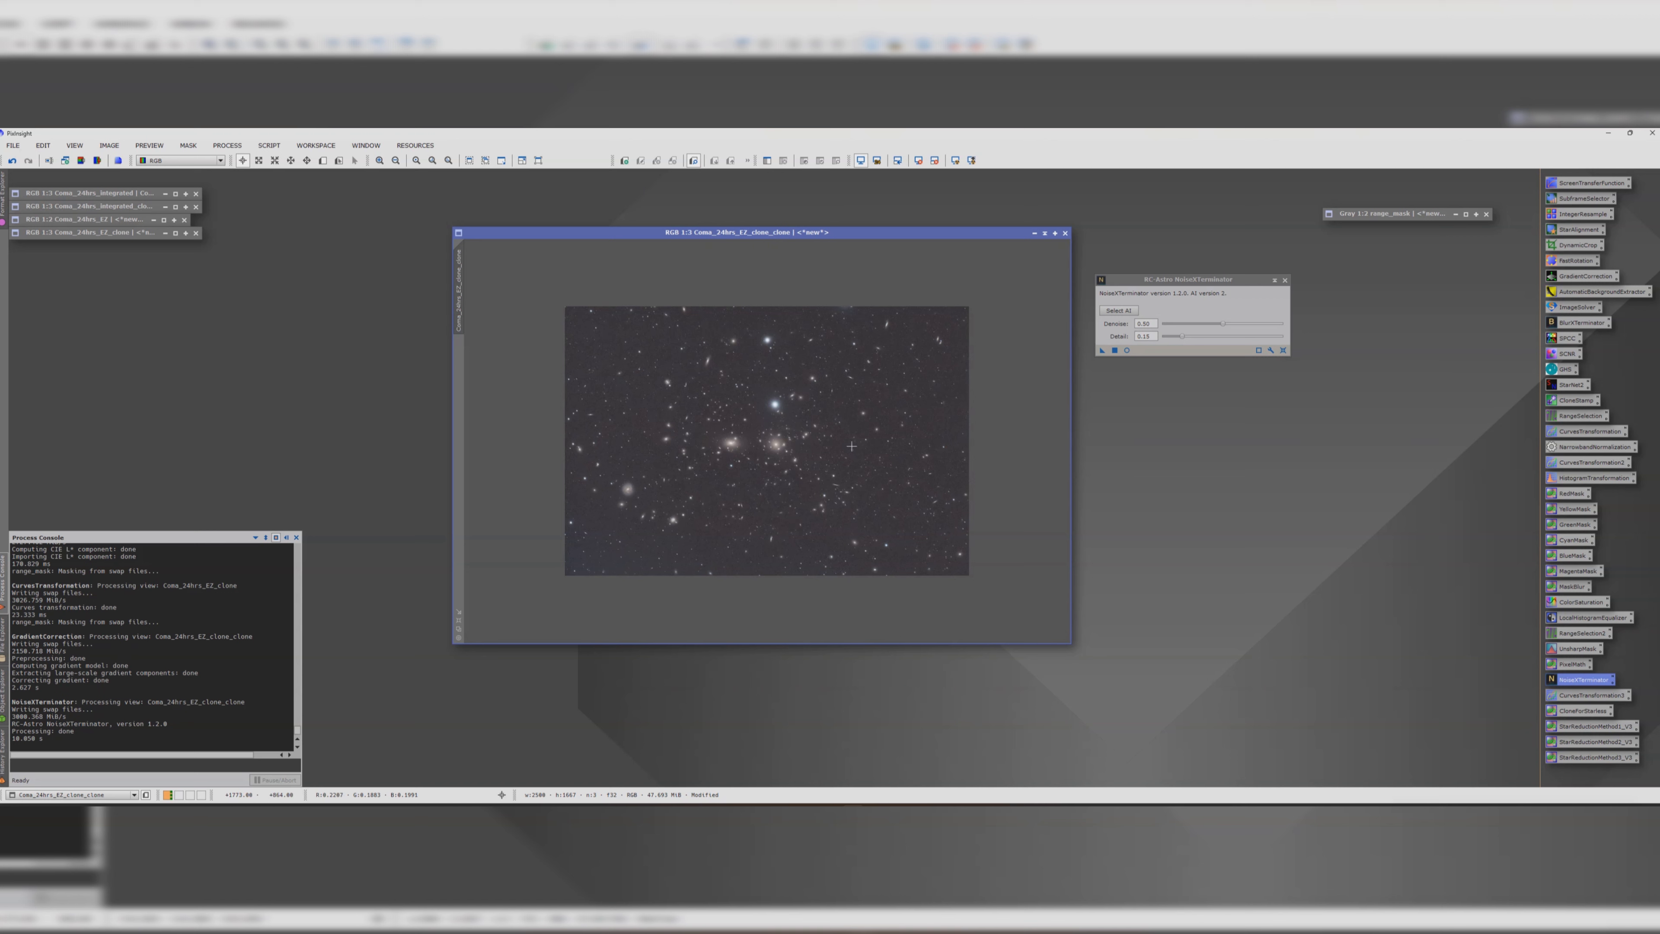
{"action": "scroll", "coordinate": [778, 444], "scroll_direction": "up", "scroll_amount": 3}
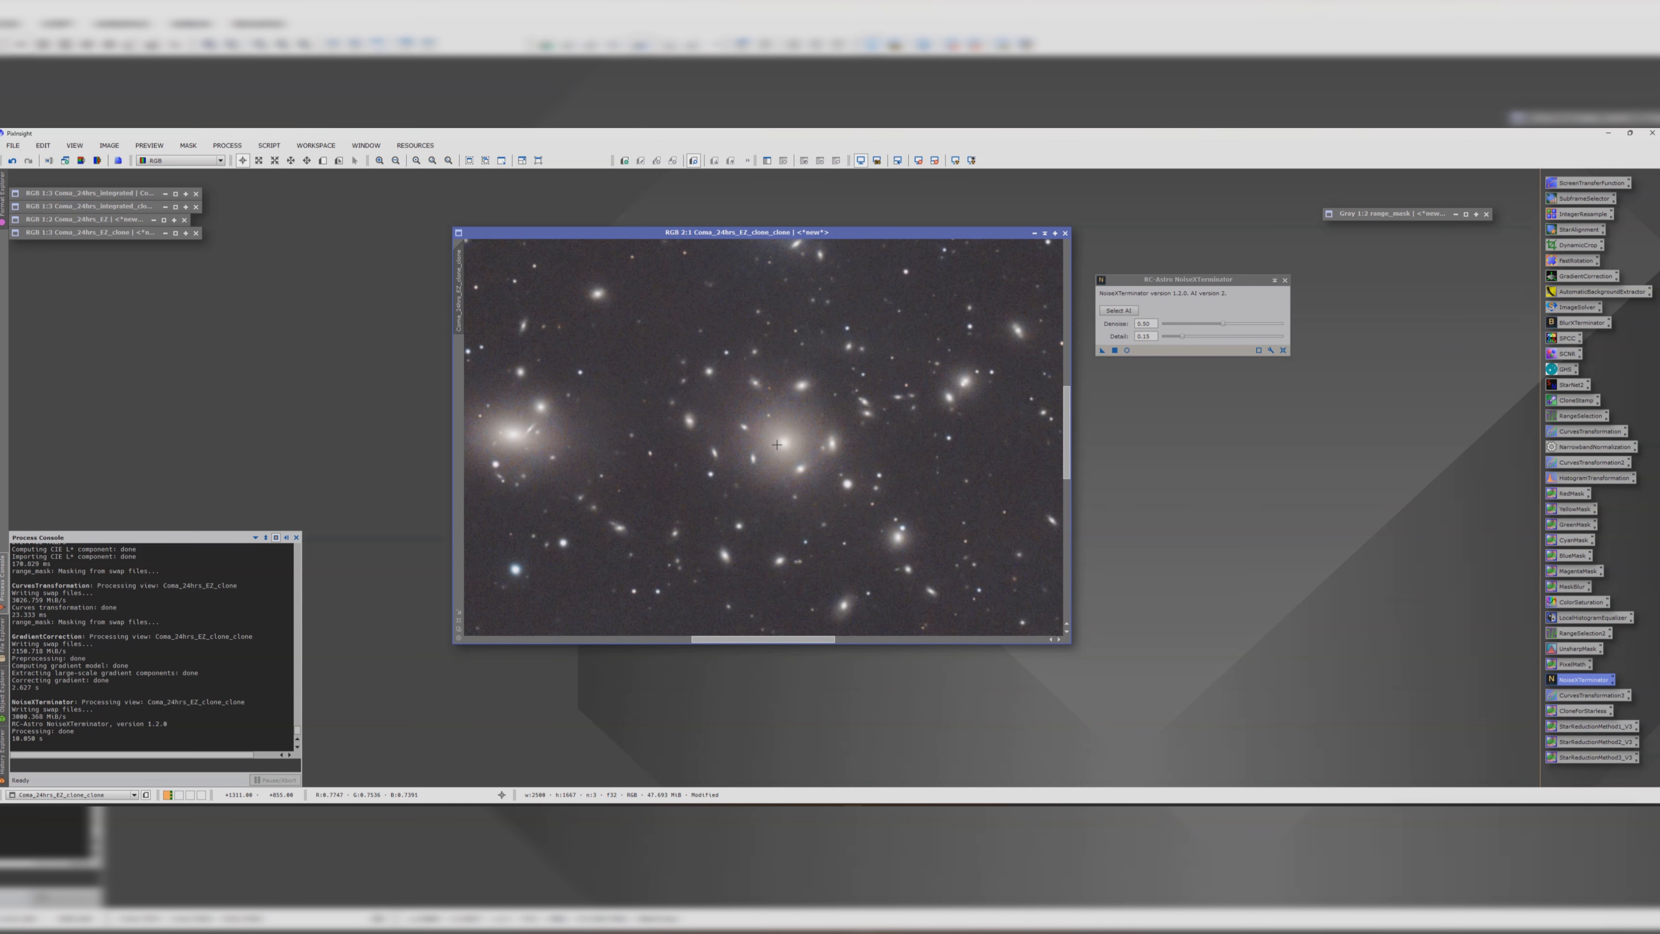
{"action": "scroll", "coordinate": [776, 445], "scroll_direction": "down", "scroll_amount": 3}
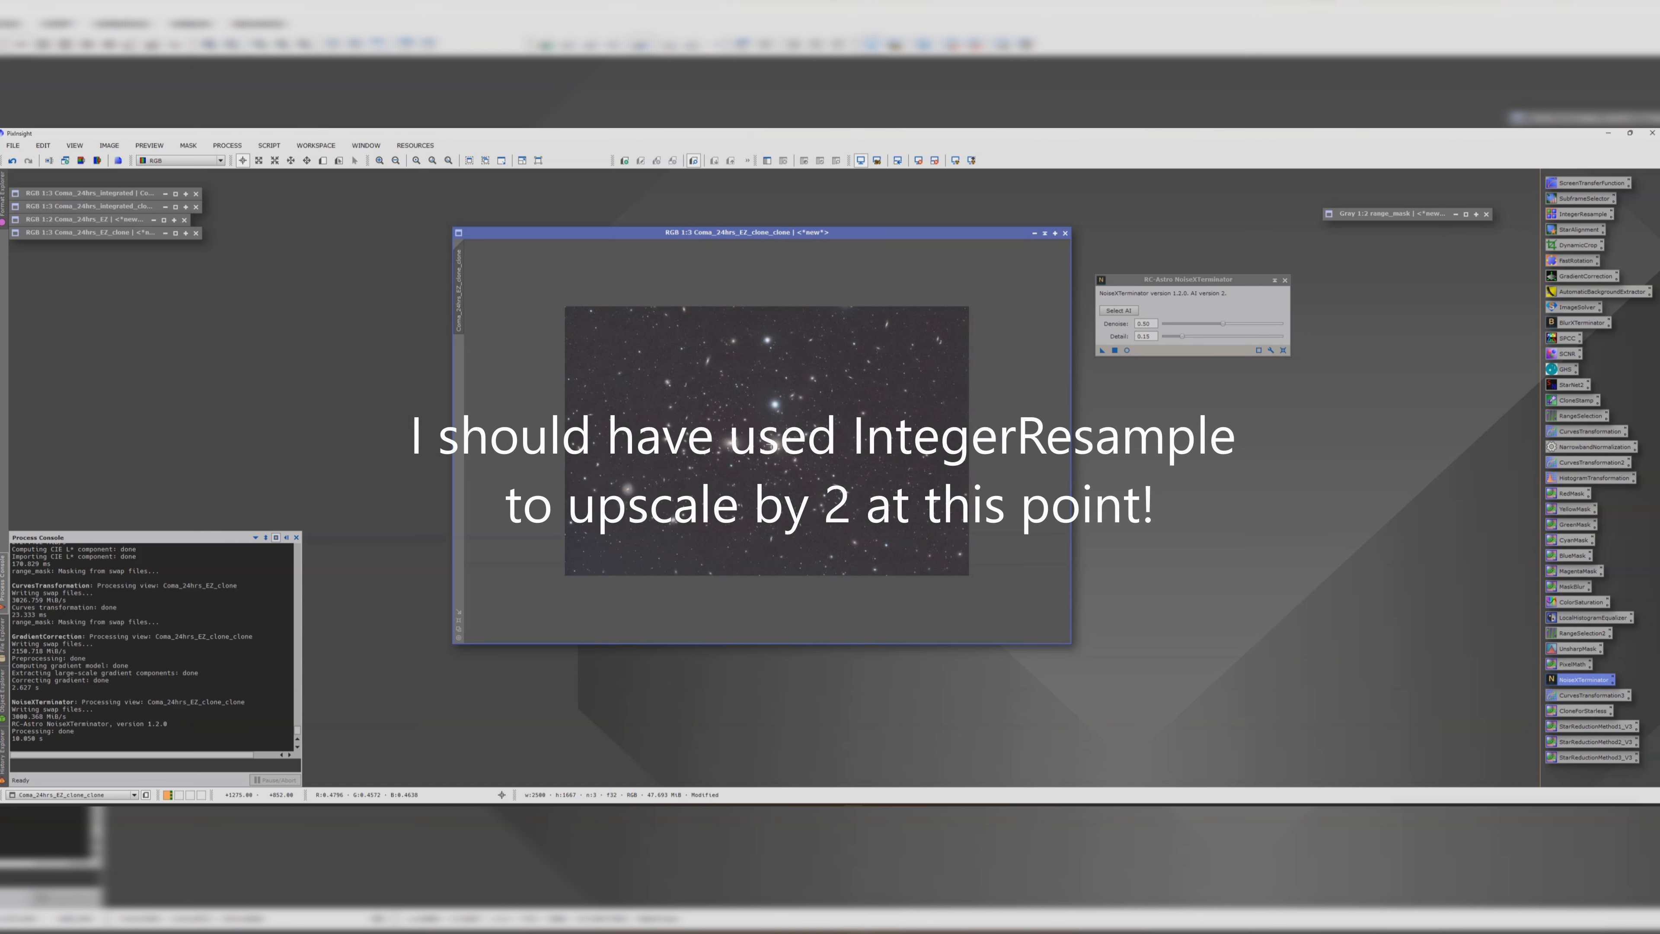
{"action": "scroll", "coordinate": [772, 444], "scroll_direction": "down", "scroll_amount": 1}
{"action": "scroll", "coordinate": [775, 438], "scroll_direction": "up", "scroll_amount": 2}
{"action": "scroll", "coordinate": [775, 439], "scroll_direction": "down", "scroll_amount": 1}
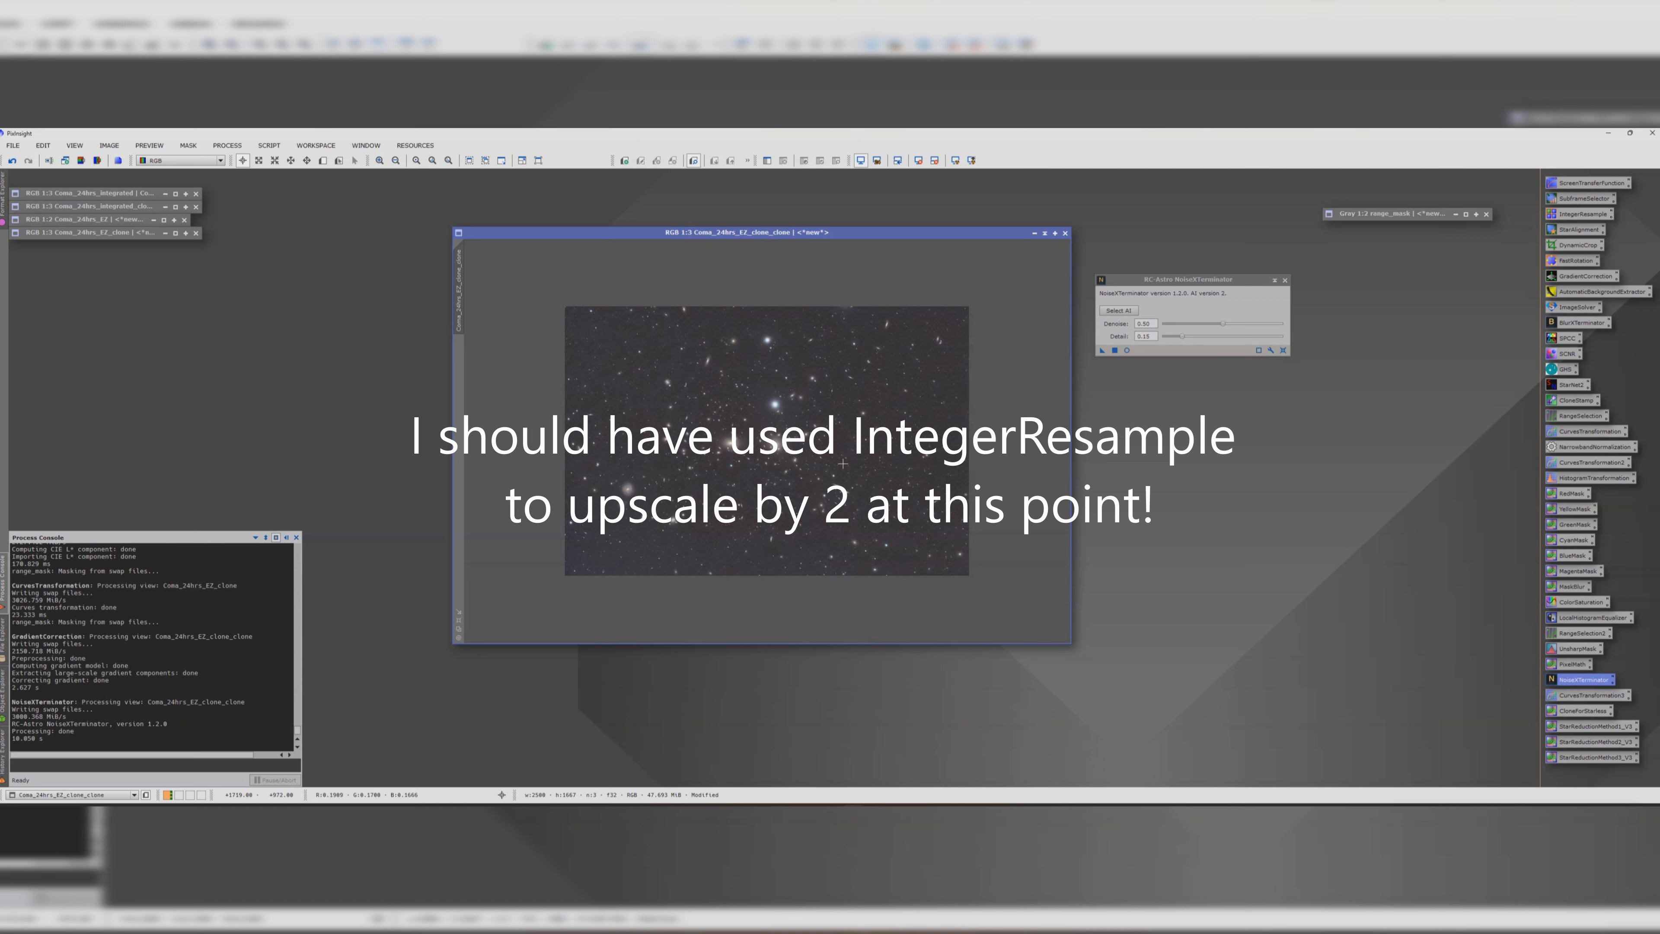